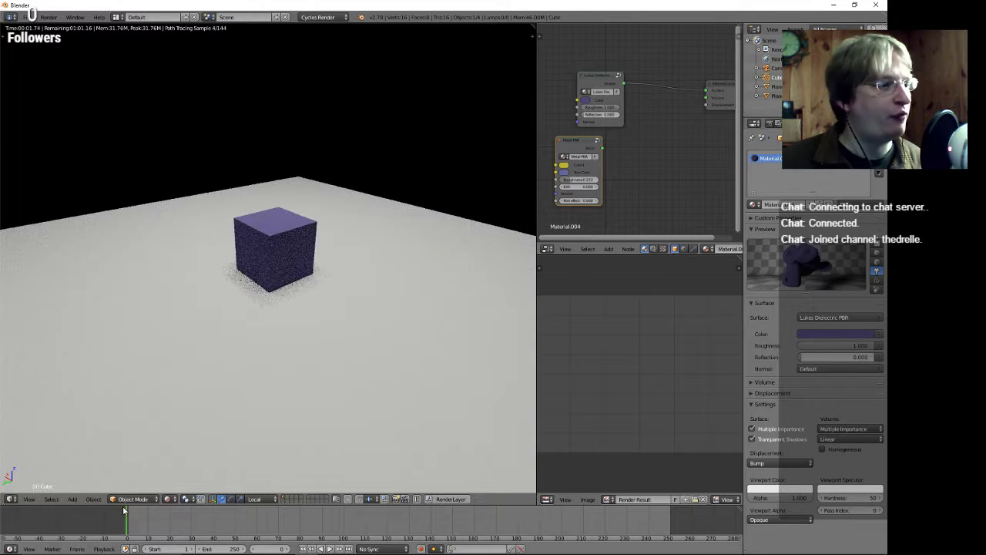
# Look through the interaction mode list, staying in Object Mode.
pyautogui.click(156, 501)
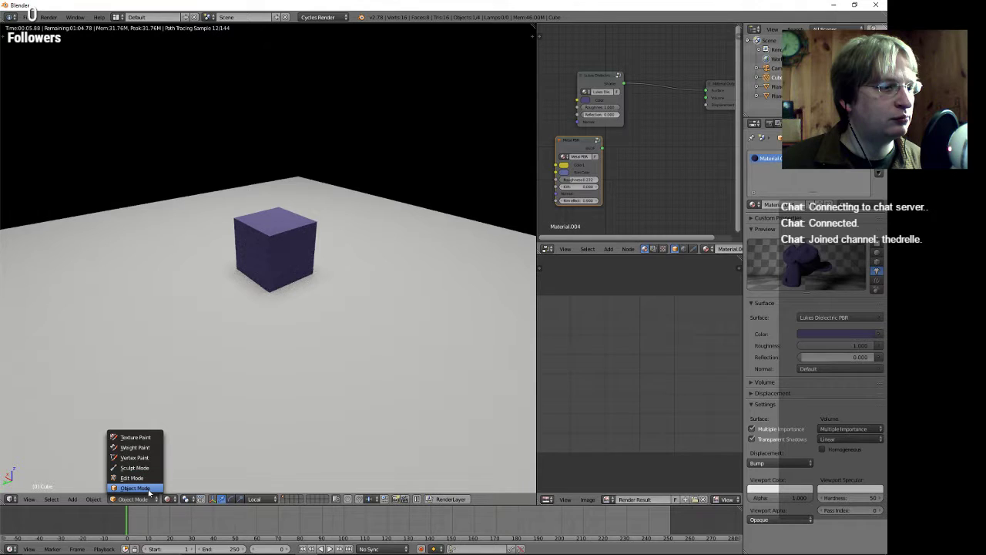
pyautogui.click(149, 490)
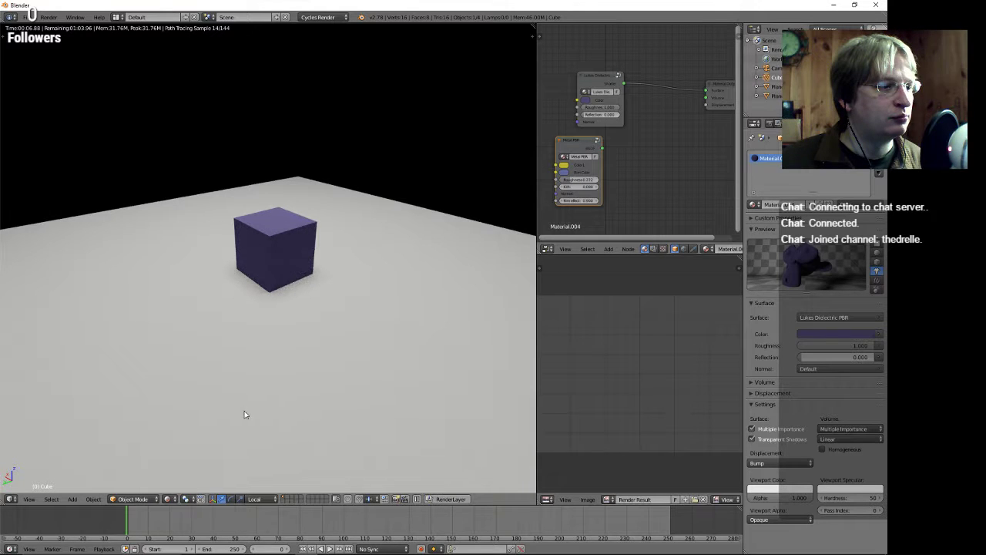
pyautogui.click(134, 500)
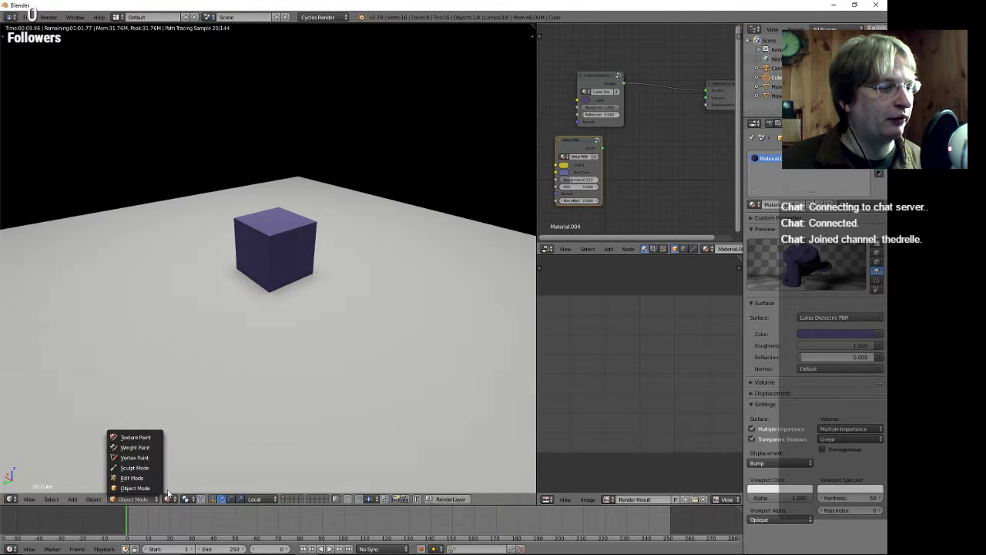
pyautogui.click(167, 500)
# Set viewport shading to Material and orbit and zoom around the purple cube.
pyautogui.click(208, 441)
pyautogui.moveTo(234, 429); pyautogui.dragTo(261, 287, button='middle')
pyautogui.scroll(6, 258, 265)
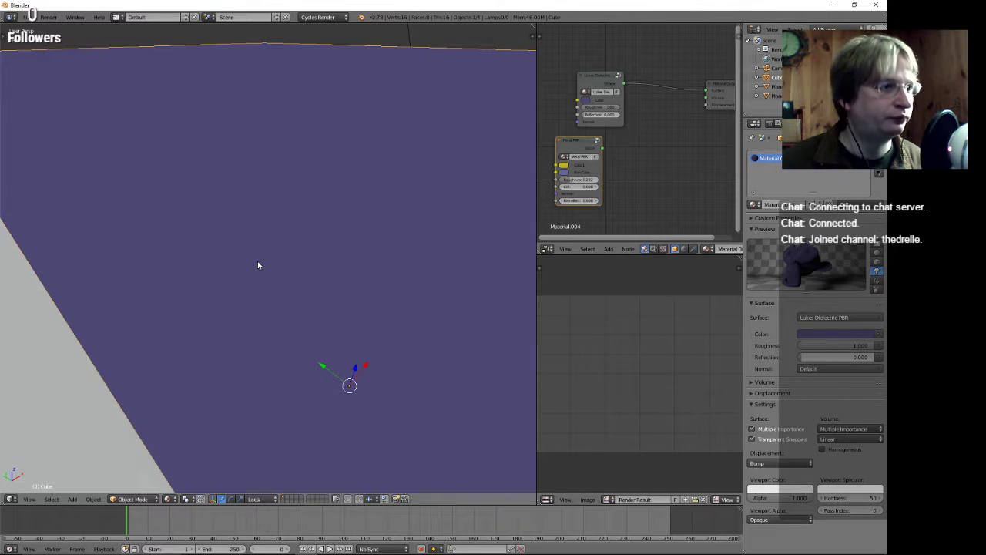
pyautogui.scroll(-6, 220, 178)
pyautogui.moveTo(165, 289); pyautogui.dragTo(408, 349, button='middle')
pyautogui.scroll(2, 430, 351)
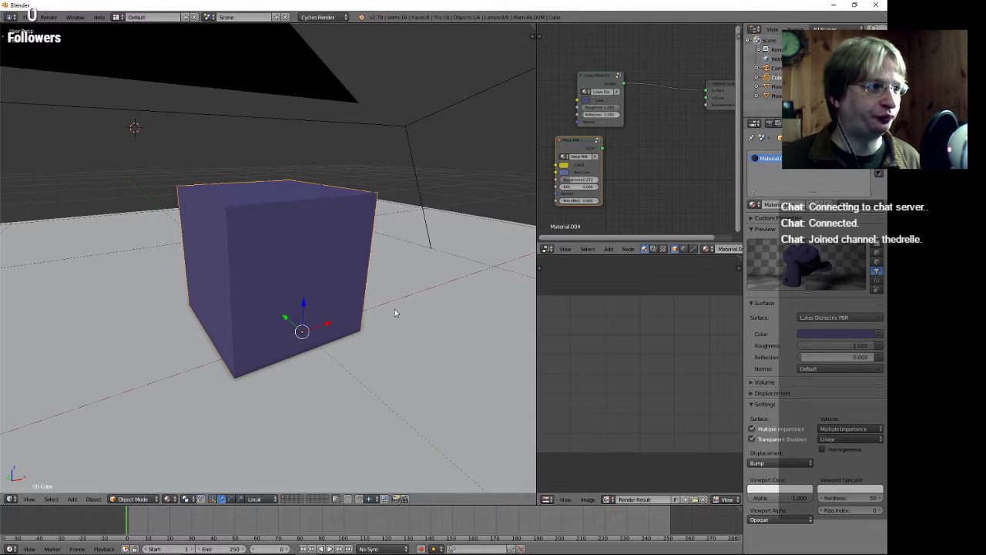
# Scale the cube along Y to squash it into a thin slab.
pyautogui.moveTo(394, 312); pyautogui.dragTo(341, 304, button='middle')
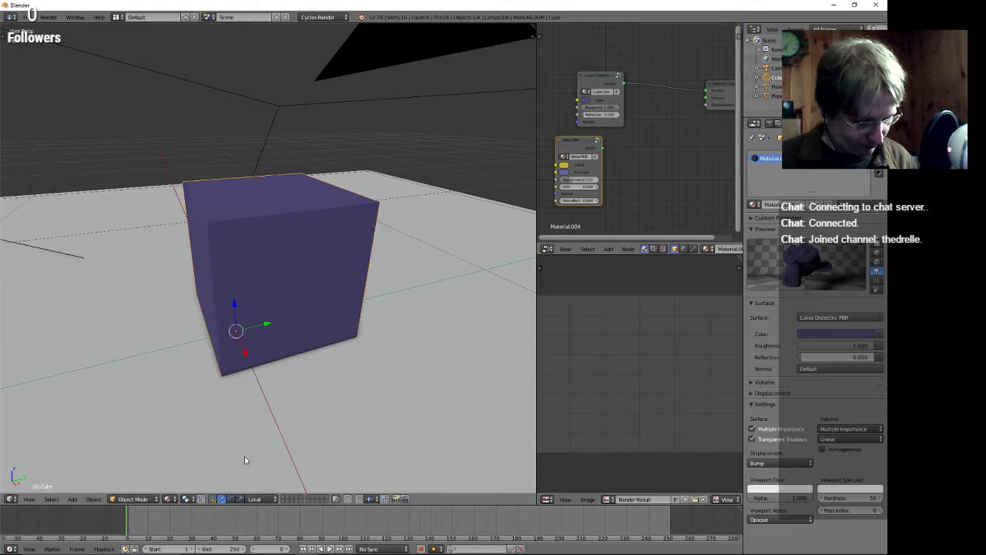
pyautogui.press('s')
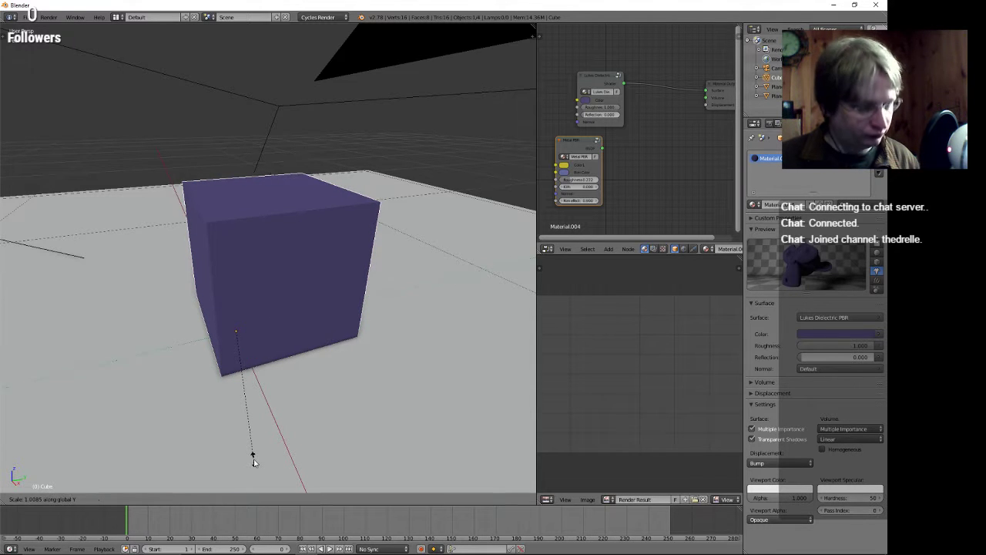
pyautogui.press('y')
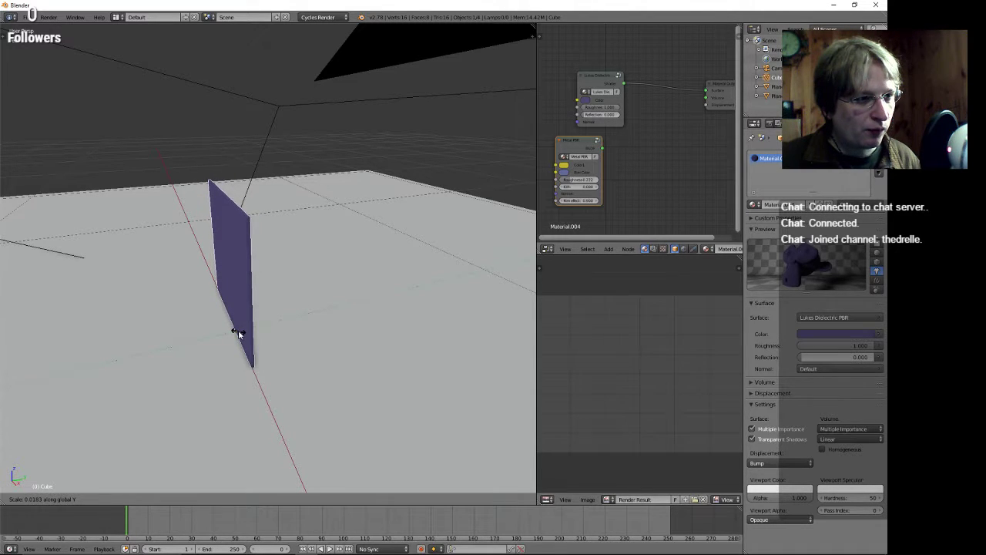
pyautogui.click(239, 333)
# Widen the slab along X and apply its location transform with Ctrl+A.
pyautogui.moveTo(295, 394); pyautogui.dragTo(366, 373, button='middle')
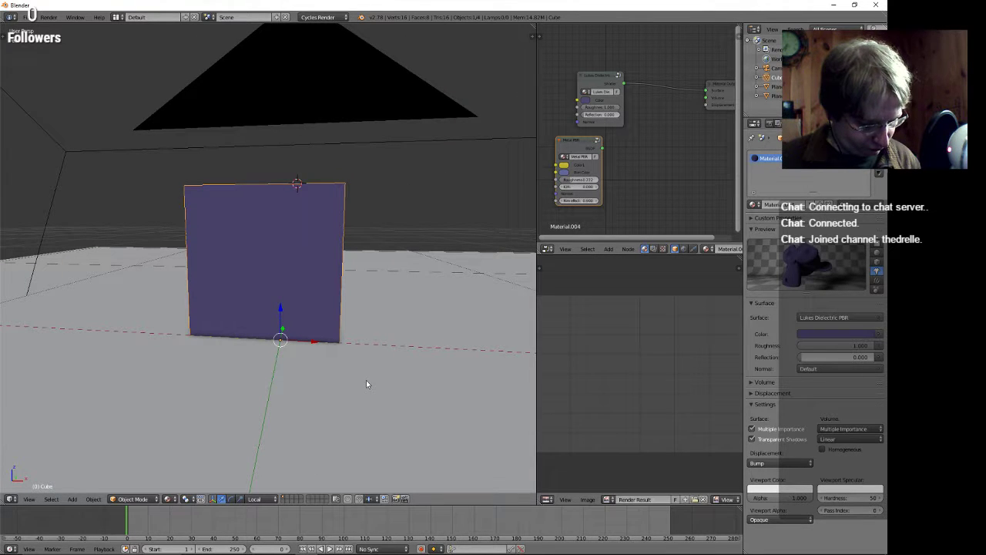
pyautogui.press('s')
pyautogui.press('x')
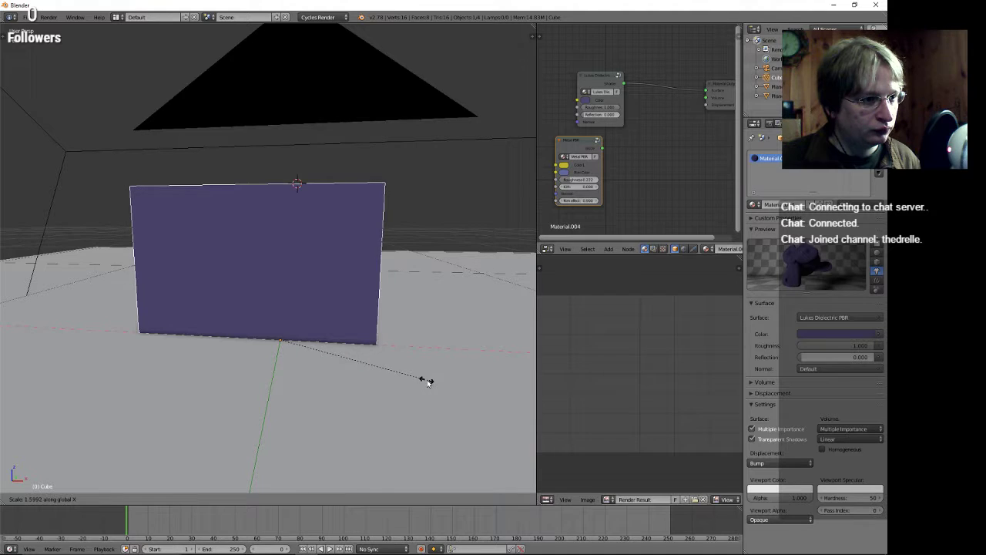
pyautogui.click(427, 382)
pyautogui.moveTo(425, 383)
pyautogui.mouseDown(button='middle')
pyautogui.moveTo(434, 394)
pyautogui.moveTo(398, 396)
pyautogui.moveTo(412, 396)
pyautogui.mouseUp(button='middle')
pyautogui.hotkey('ctrl', 'a')
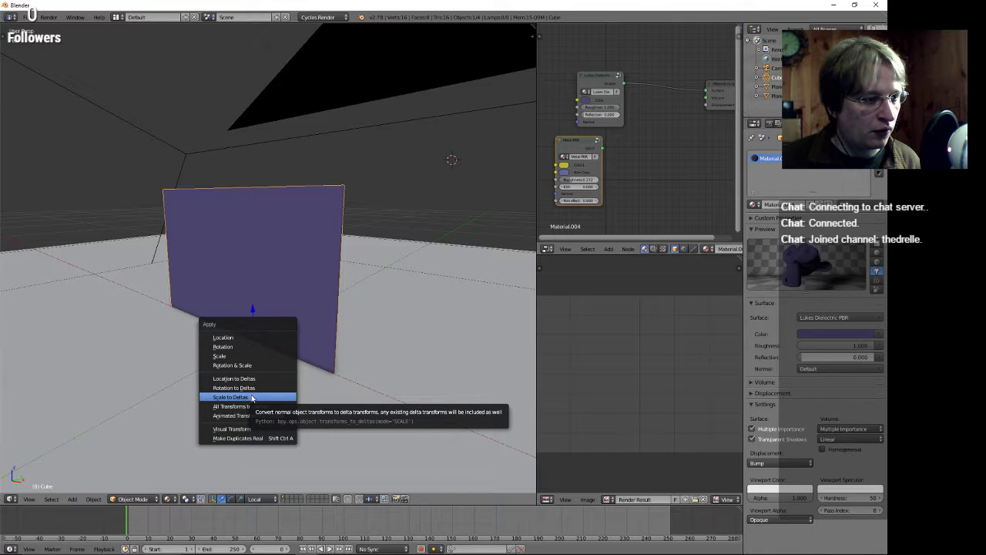
pyautogui.click(289, 340)
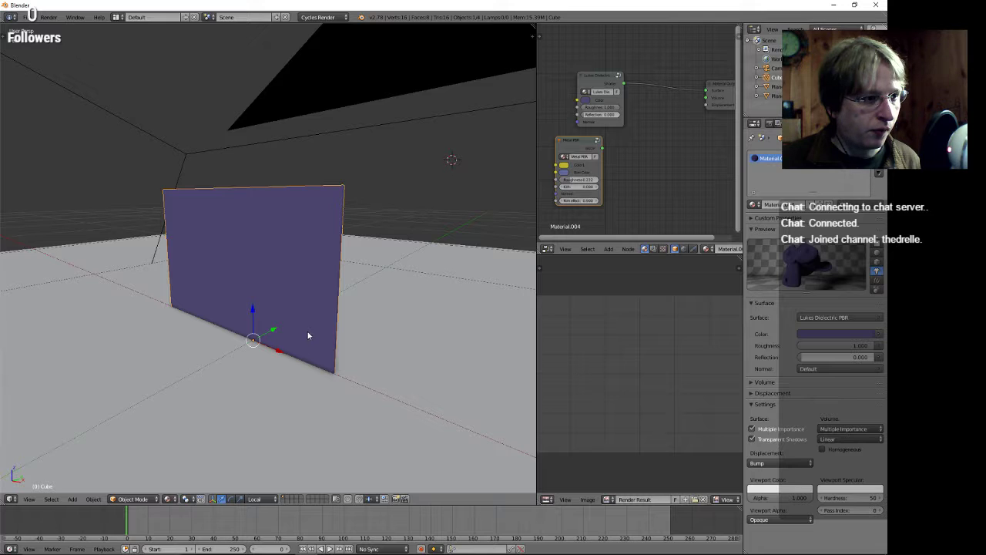
# Dismiss the Add menu, stop animation playback, and put the panel into Edit Mode.
pyautogui.hotkey('shift', 'a')
pyautogui.press('Escape')
pyautogui.hotkey('alt', 'a')
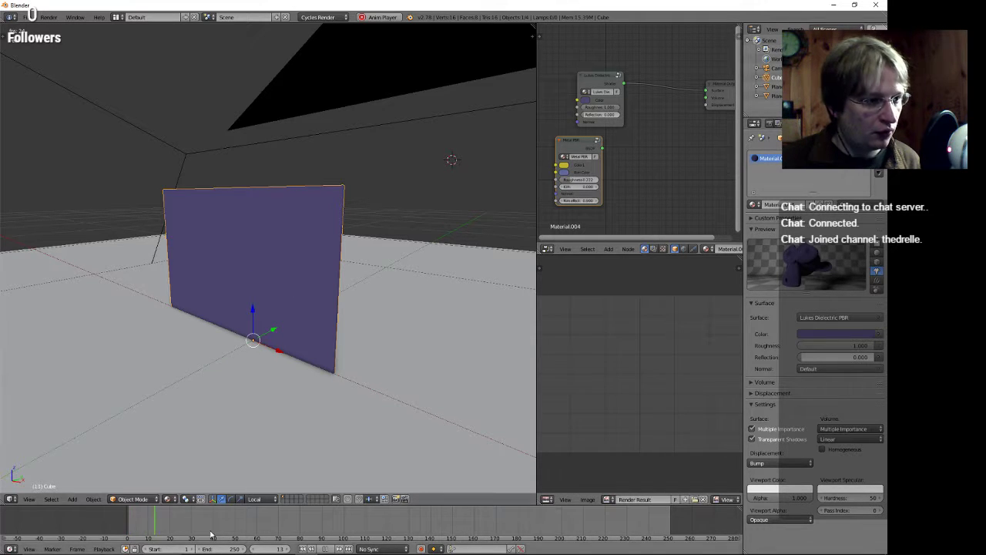
pyautogui.hotkey('alt', 'a')
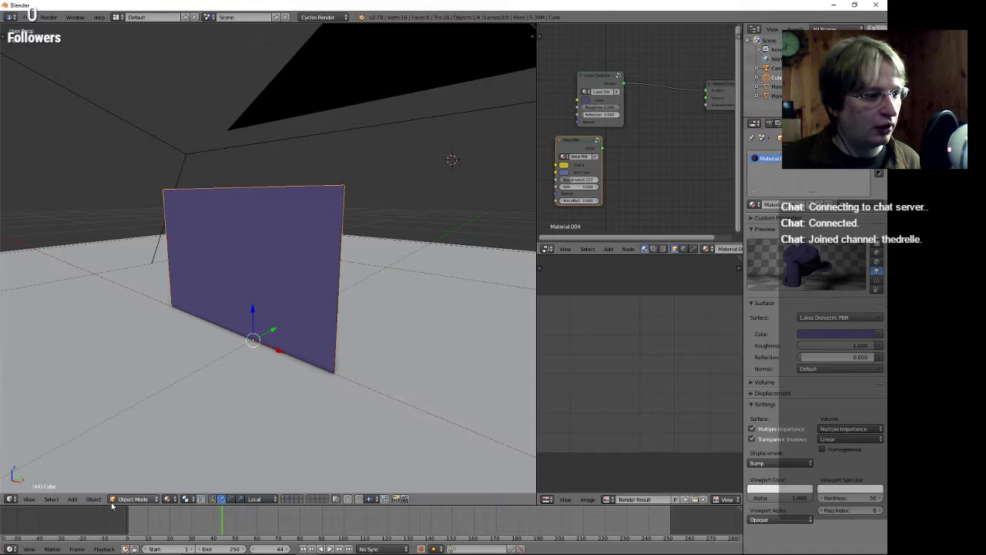
pyautogui.click(128, 499)
pyautogui.click(132, 478)
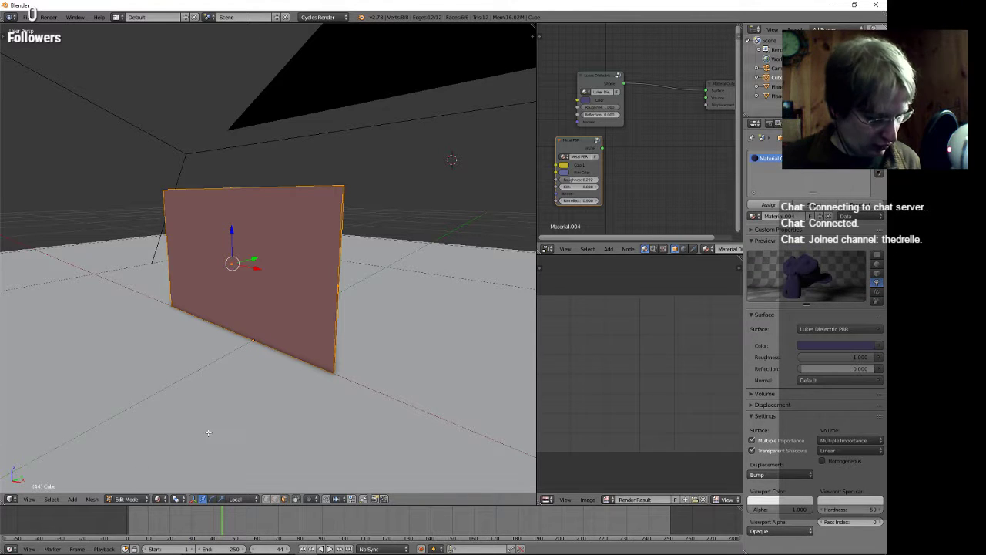
# From the front view, move the panel's geometry along X and raise it along Z.
pyautogui.hotkey('shift', 's')
pyautogui.press('Escape')
pyautogui.press('KP_1')
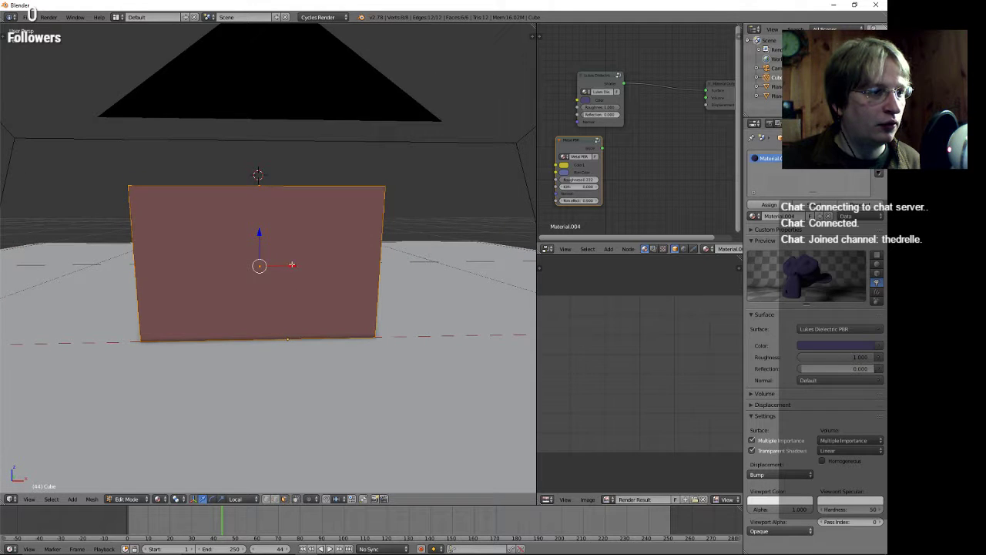
pyautogui.moveTo(292, 265); pyautogui.dragTo(293, 188)
pyautogui.moveTo(293, 188); pyautogui.dragTo(281, 381, button='middle')
# Thicken the panel's geometry by scaling it along Y.
pyautogui.moveTo(283, 347); pyautogui.dragTo(254, 334, button='middle')
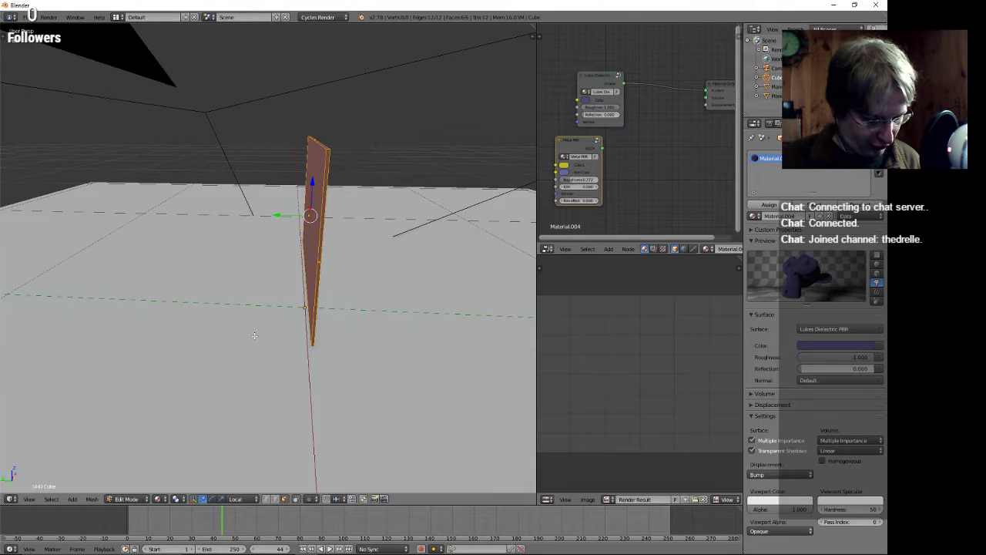
pyautogui.press('s')
pyautogui.press('y')
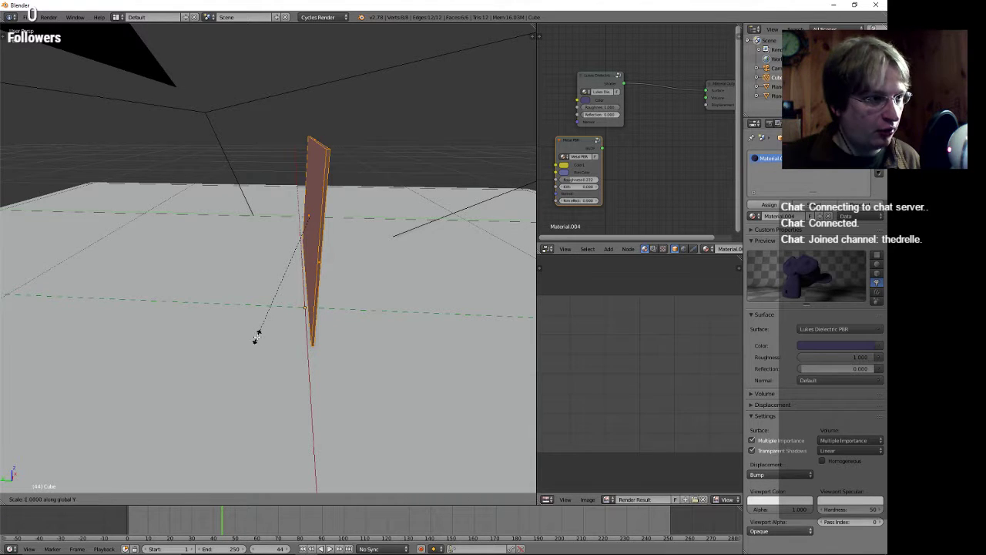
pyautogui.click(161, 355)
pyautogui.moveTo(161, 355); pyautogui.dragTo(321, 280, button='middle')
# Try stretching a single vertical edge of the panel, then undo it.
pyautogui.rightClick(337, 229)
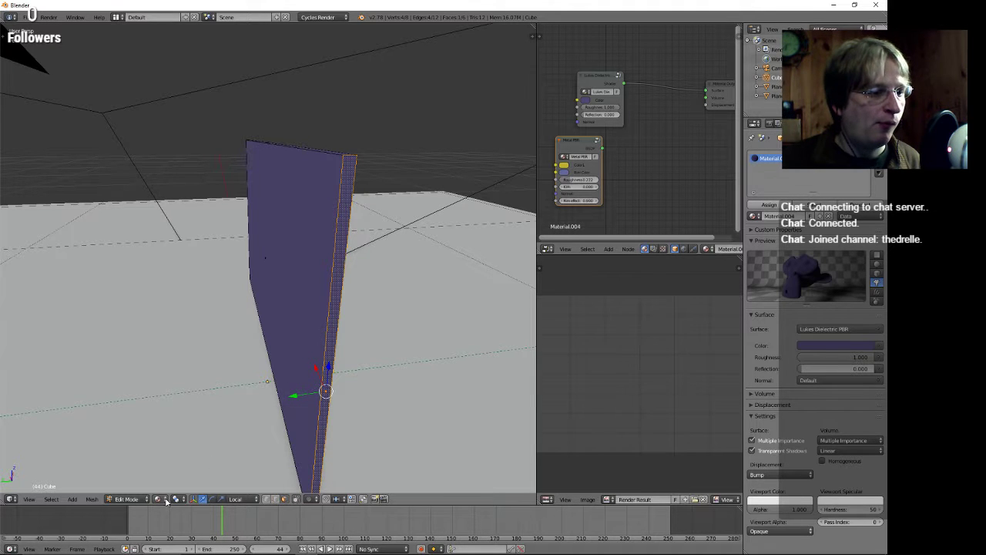
pyautogui.rightClick(332, 274)
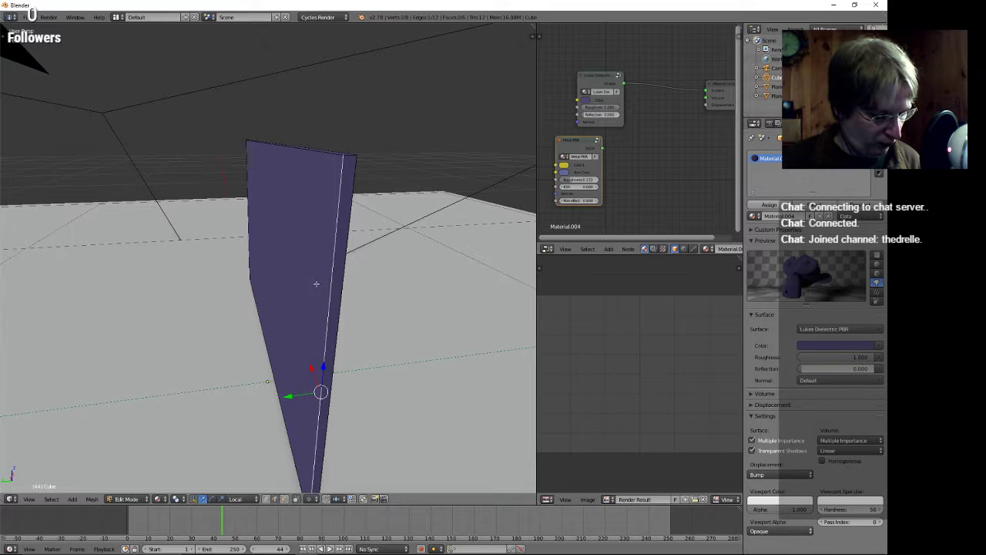
pyautogui.press('s')
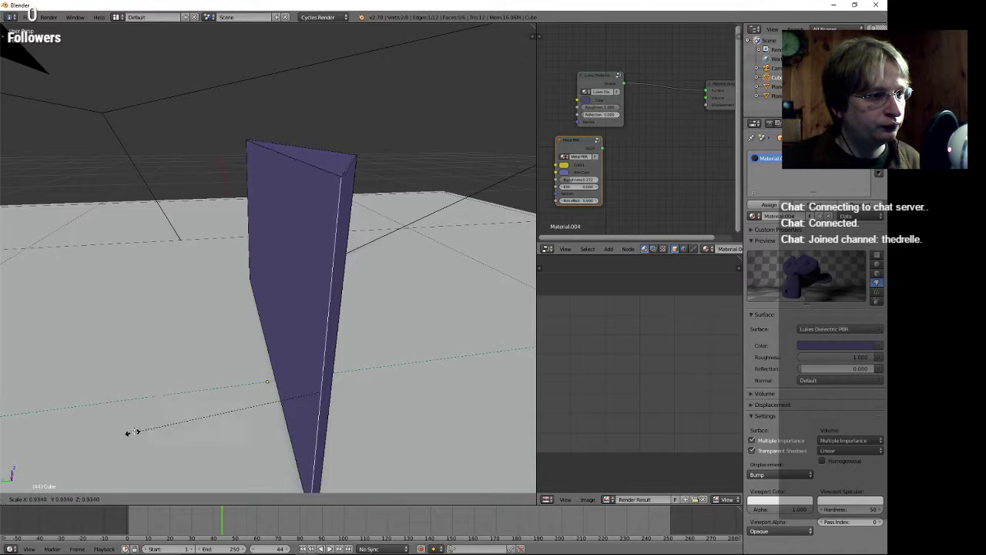
pyautogui.click(92, 423)
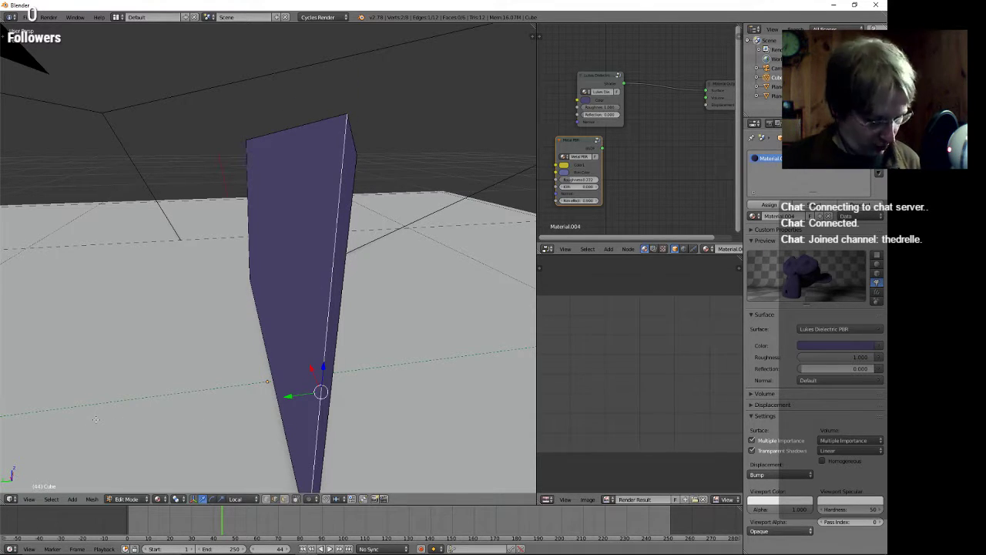
pyautogui.hotkey('ctrl', 'z')
# Try edge ring and edge loop selection starting from the vertical edge.
pyautogui.click(51, 498)
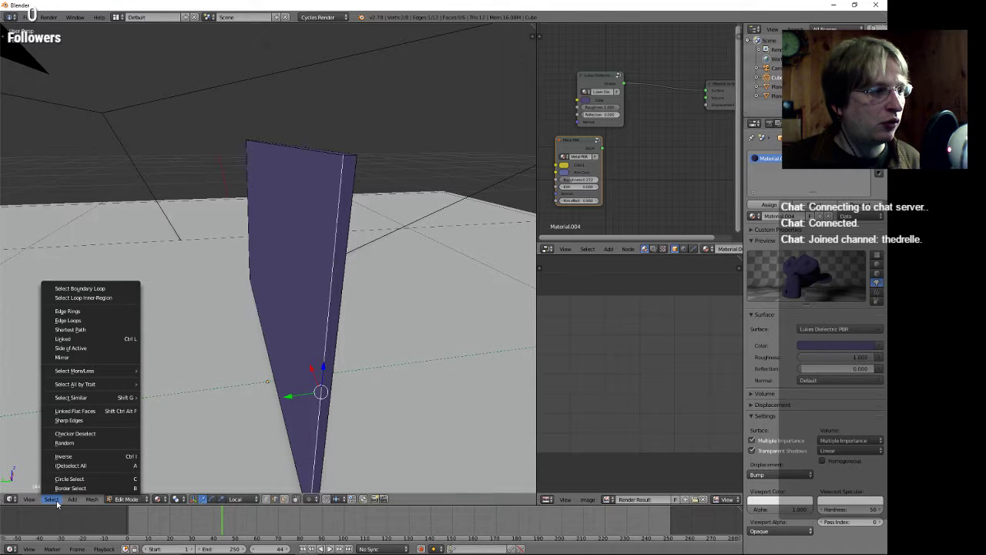
pyautogui.click(88, 311)
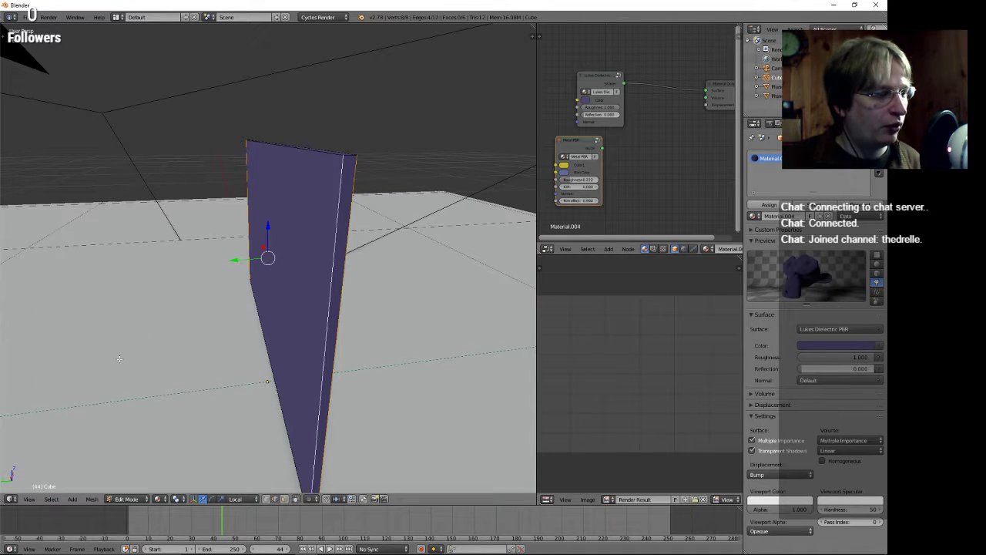
pyautogui.rightClick(330, 260)
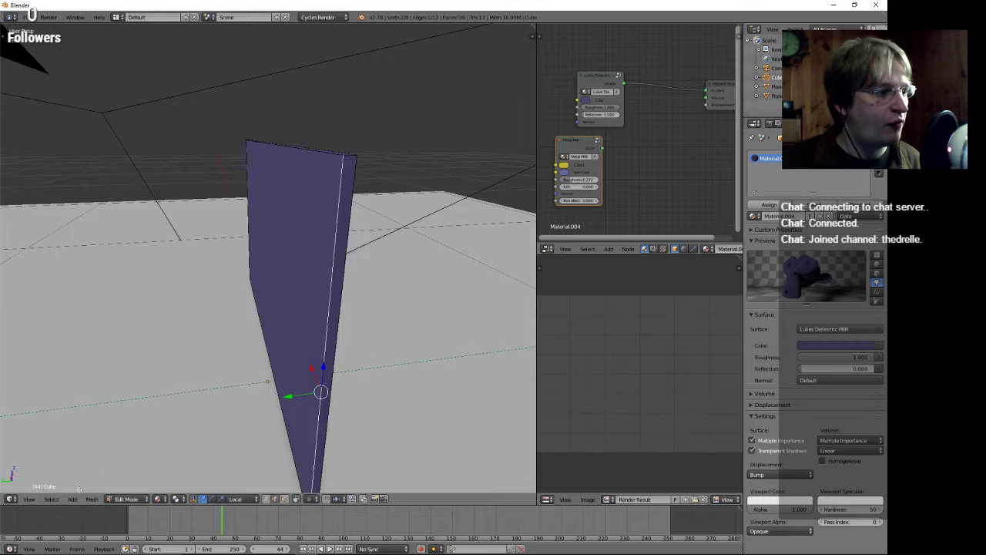
pyautogui.click(51, 498)
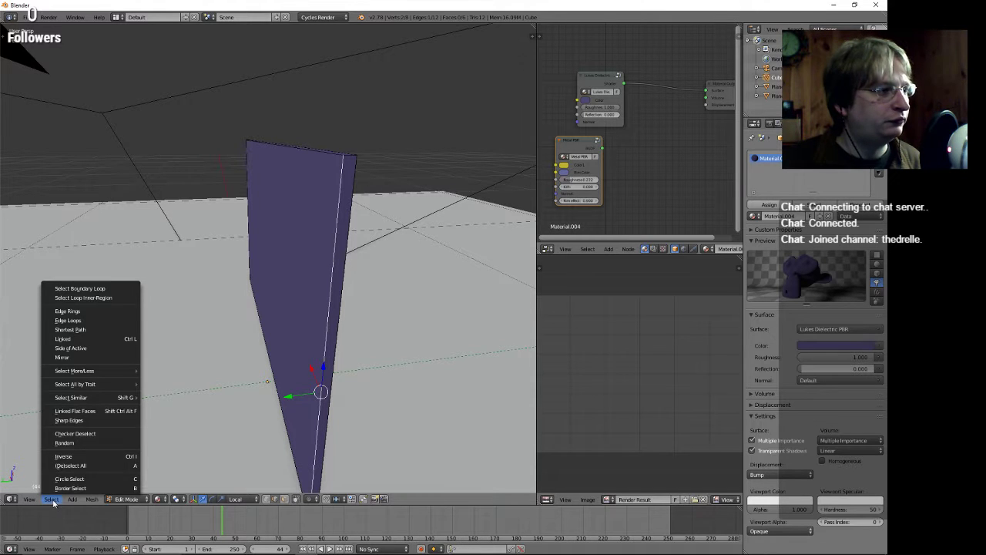
pyautogui.click(69, 320)
# Add the remaining edges so all four edges around the front face are selected.
pyautogui.moveTo(282, 283); pyautogui.dragTo(322, 315, button='middle')
pyautogui.keyDown('shift'); pyautogui.rightClick(282, 240); pyautogui.keyUp('shift')
pyautogui.keyDown('shift'); pyautogui.rightClick(110, 262); pyautogui.keyUp('shift')
pyautogui.moveTo(110, 262); pyautogui.dragTo(261, 375, button='middle')
pyautogui.keyDown('shift'); pyautogui.rightClick(193, 397); pyautogui.keyUp('shift')
# Bevel the selected front-face edges from the mesh menu with a visible offset.
pyautogui.press('KP_4')
pyautogui.press('KP_4')
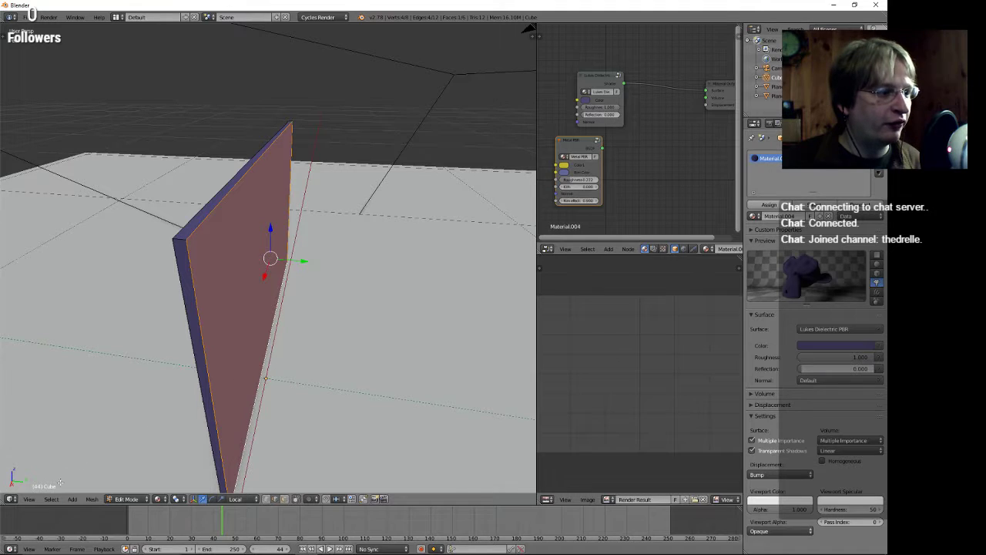
pyautogui.click(92, 499)
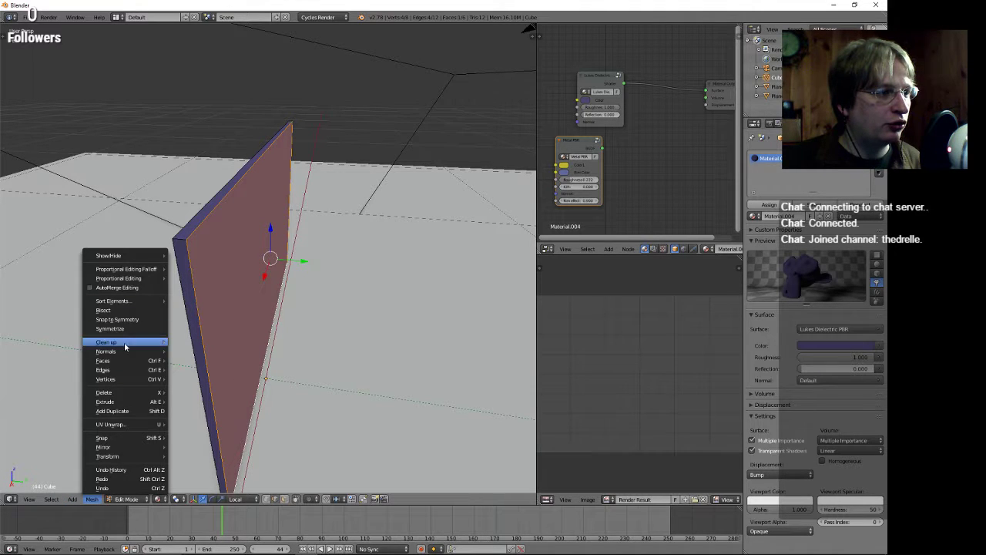
pyautogui.moveTo(124, 363)
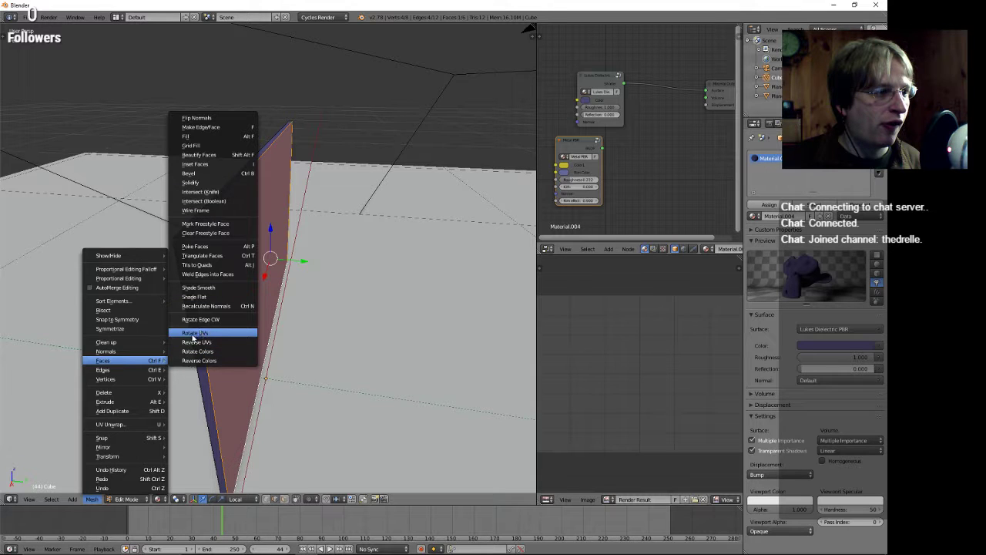
pyautogui.click(223, 173)
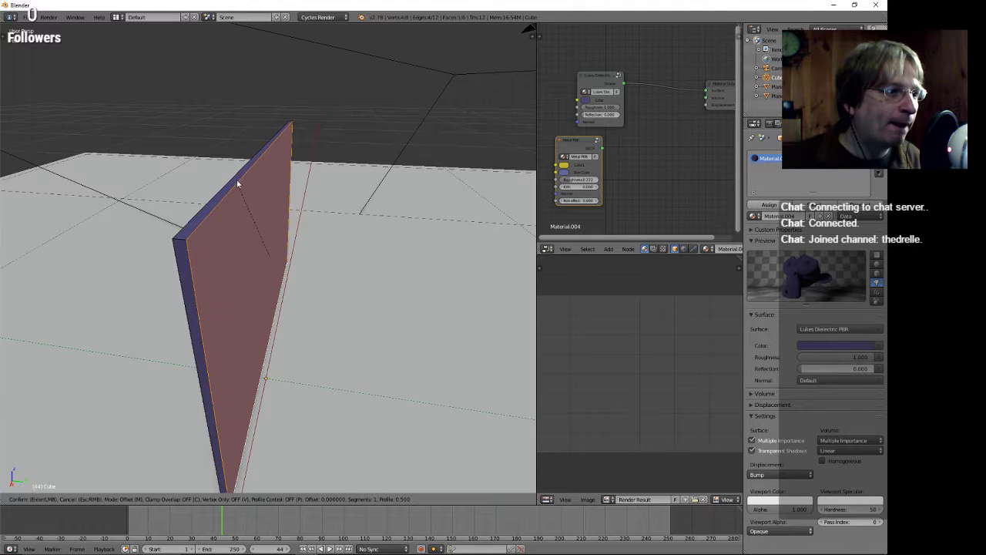
pyautogui.click(222, 165)
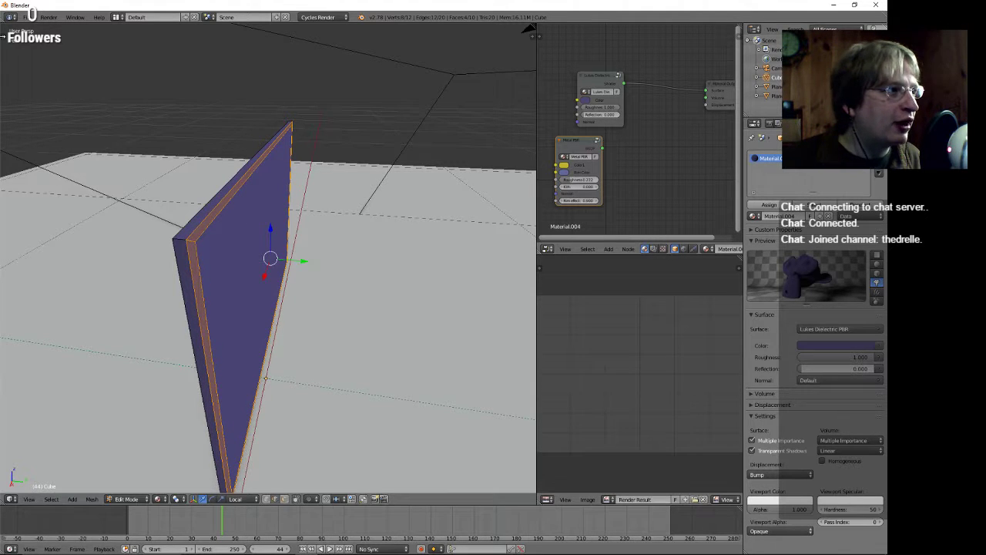
# In the Bevel panel, try Percent and then Depth as the Amount Type.
pyautogui.click(3, 36)
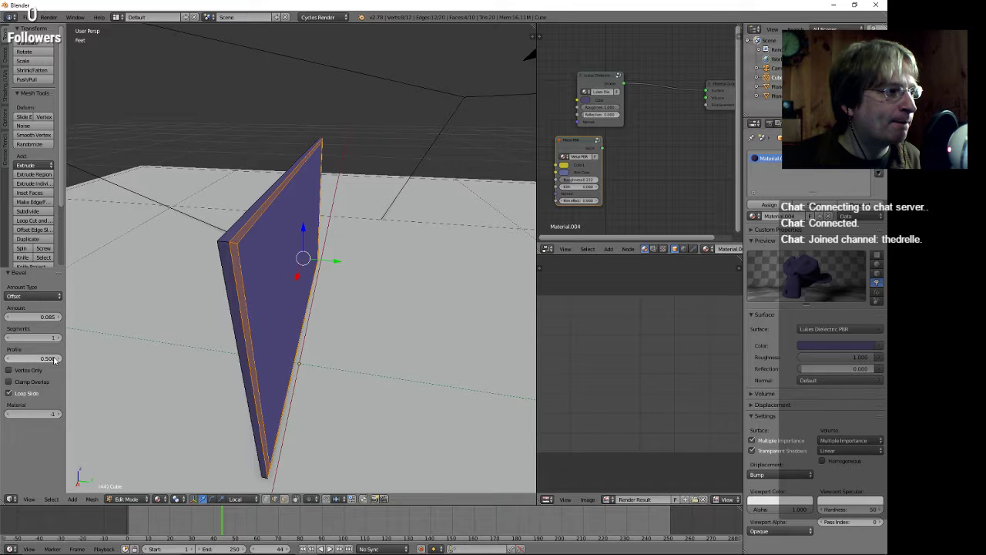
pyautogui.click(59, 297)
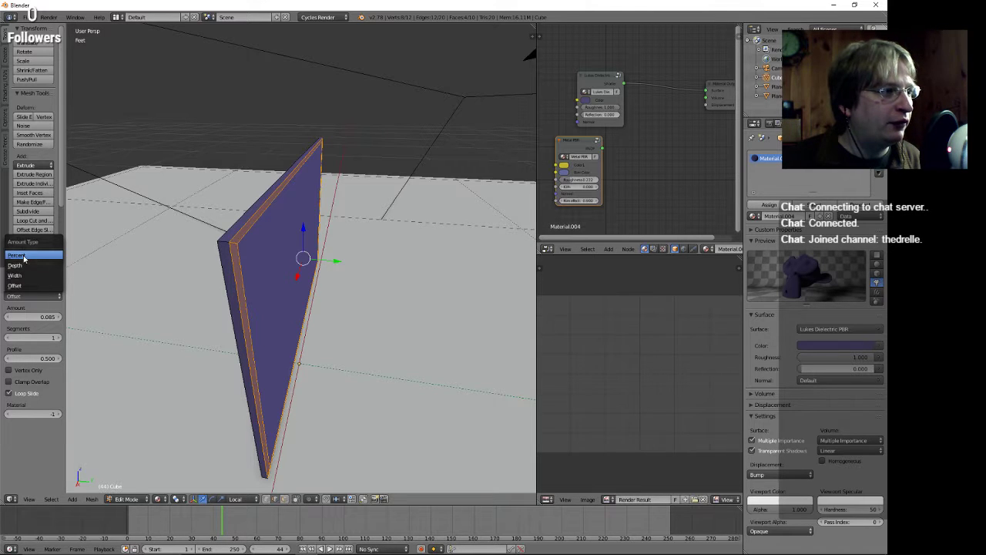
pyautogui.click(24, 259)
pyautogui.click(31, 297)
pyautogui.click(17, 265)
pyautogui.moveTo(139, 285); pyautogui.dragTo(138, 261, button='middle')
# Try Offset and Width, then settle the bevel Amount Type on Depth (0.085).
pyautogui.click(61, 295)
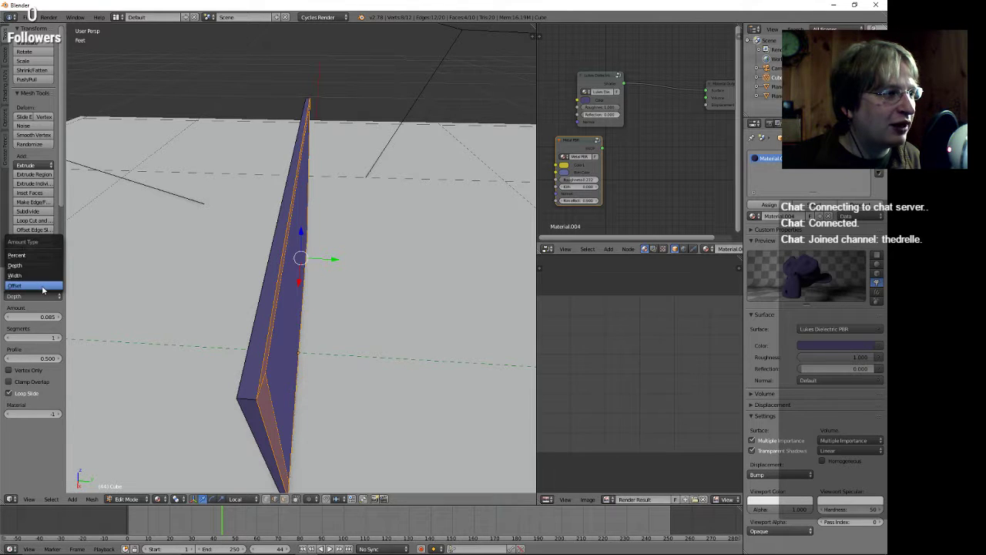
pyautogui.click(54, 288)
pyautogui.click(54, 296)
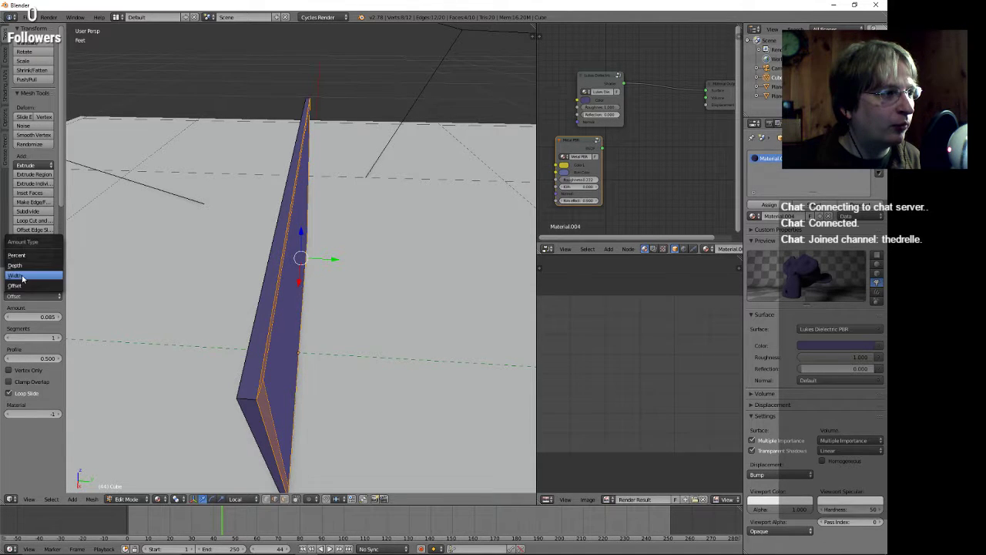
pyautogui.click(31, 277)
pyautogui.moveTo(115, 308); pyautogui.dragTo(80, 293, button='middle')
pyautogui.press('KP_1')
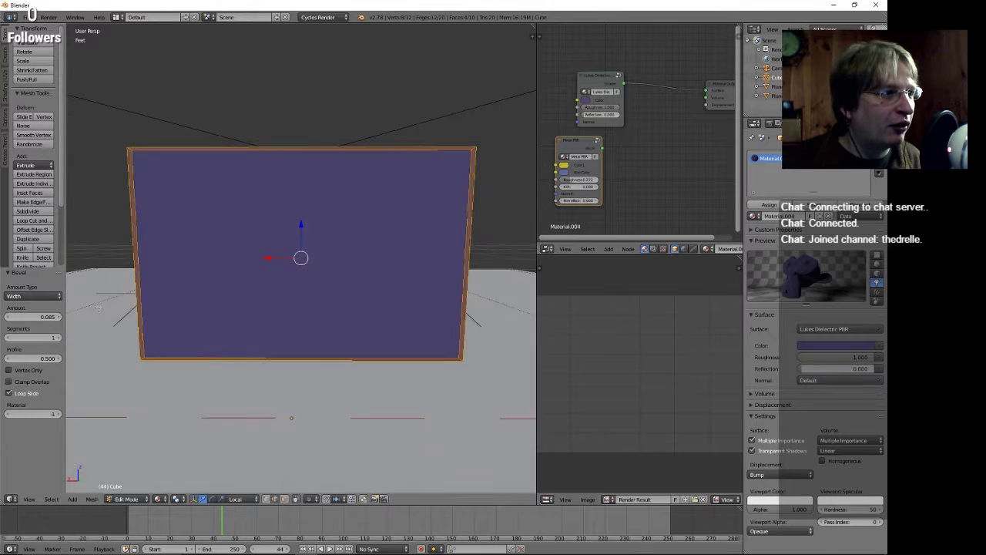
pyautogui.click(50, 297)
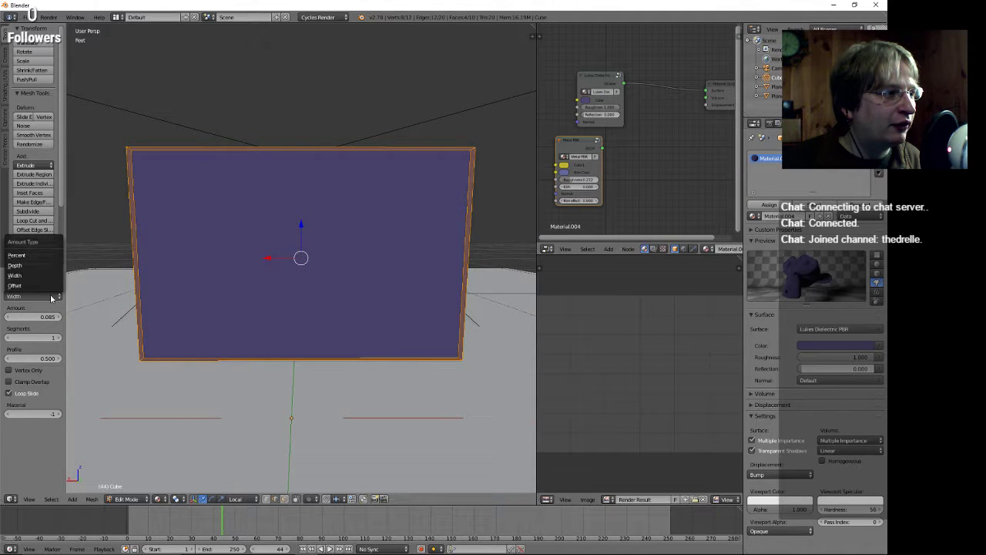
pyautogui.click(25, 267)
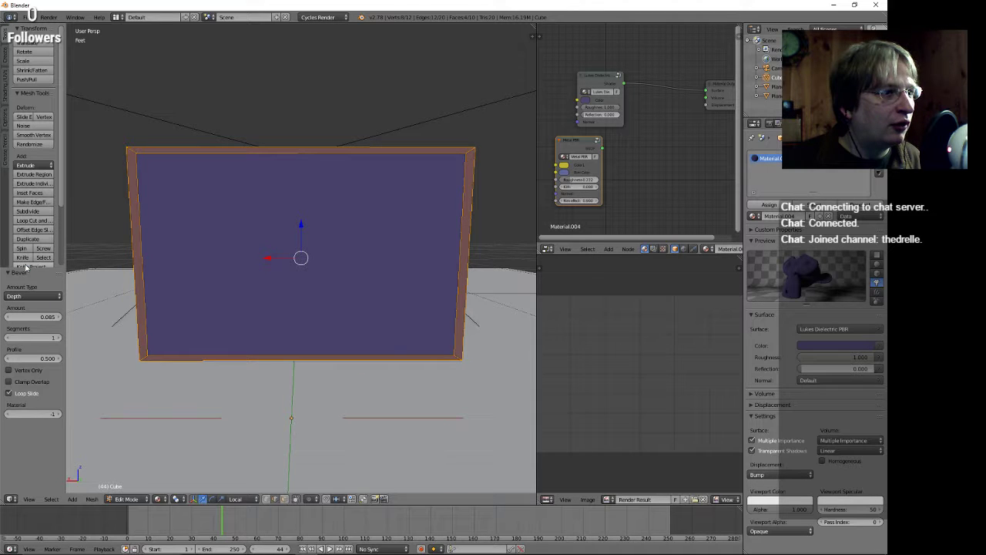
pyautogui.moveTo(466, 146); pyautogui.dragTo(449, 214, button='middle')
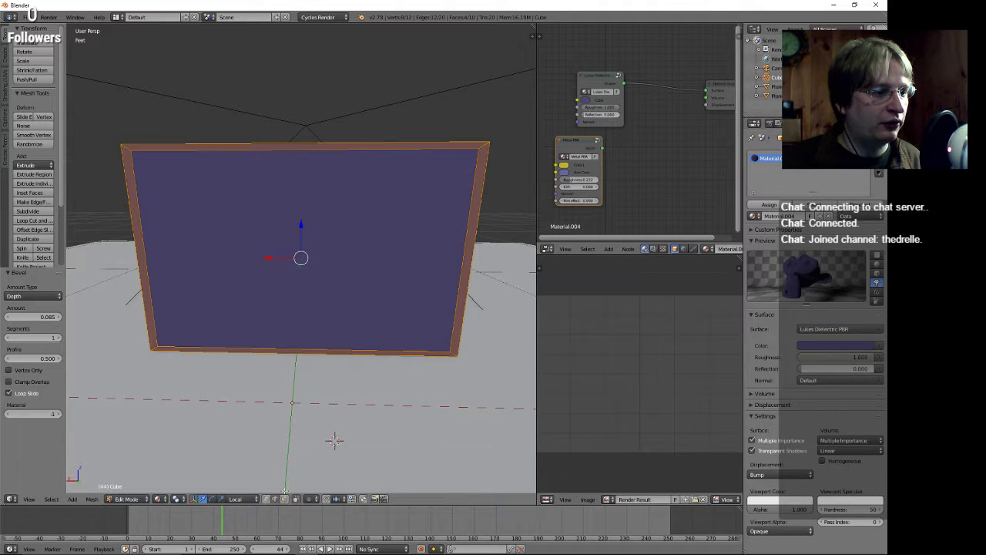
# Select the inner screen face and widen it along X by 1.02.
pyautogui.rightClick(325, 232)
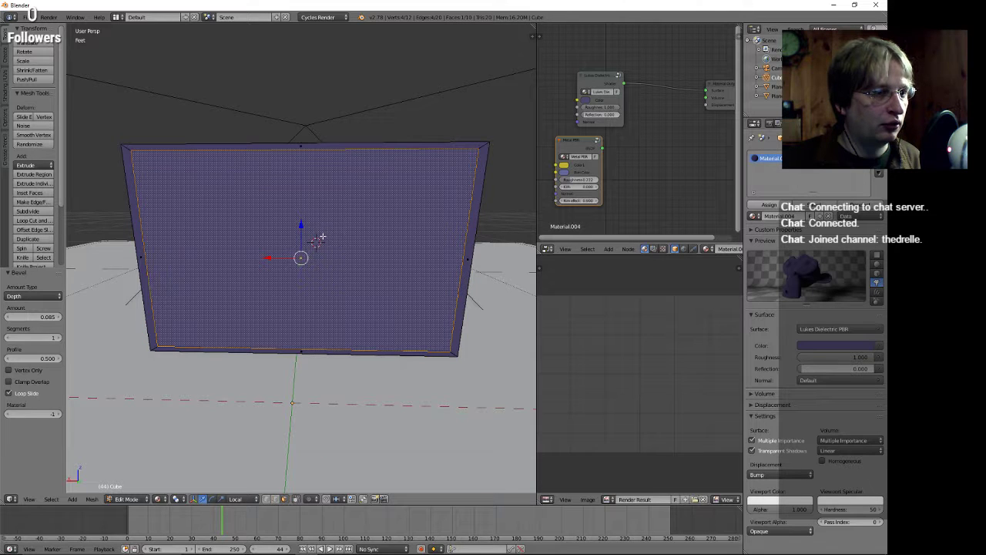
pyautogui.moveTo(368, 231); pyautogui.dragTo(359, 232, button='middle')
pyautogui.press('s')
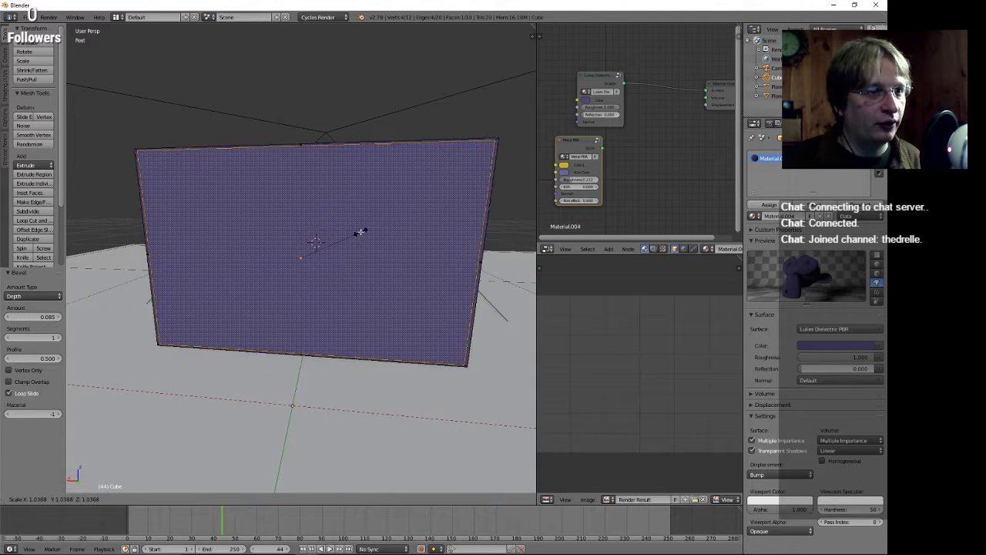
pyautogui.press('x')
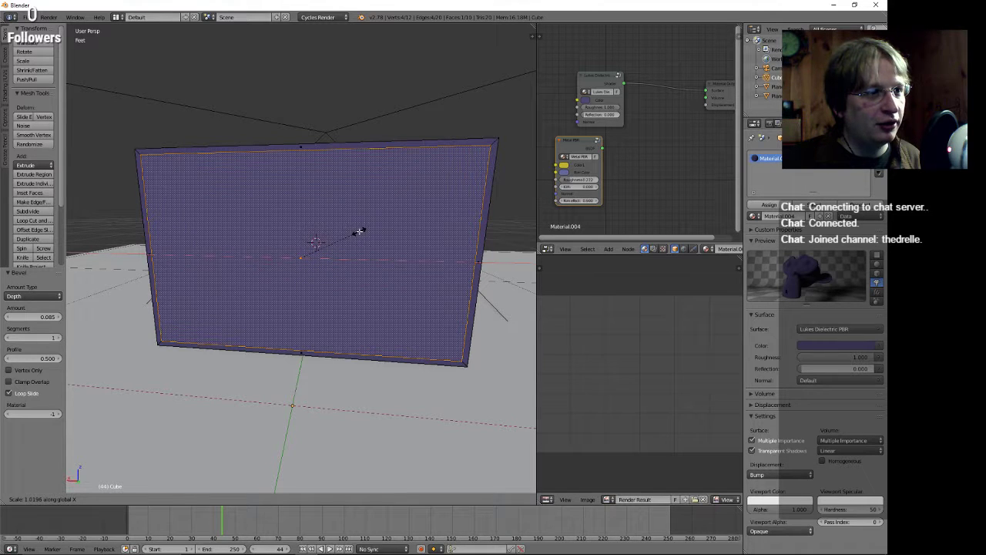
pyautogui.click(359, 232)
# From an orthographic front view, scale the inner face uniformly by 1.016.
pyautogui.press('KP_4')
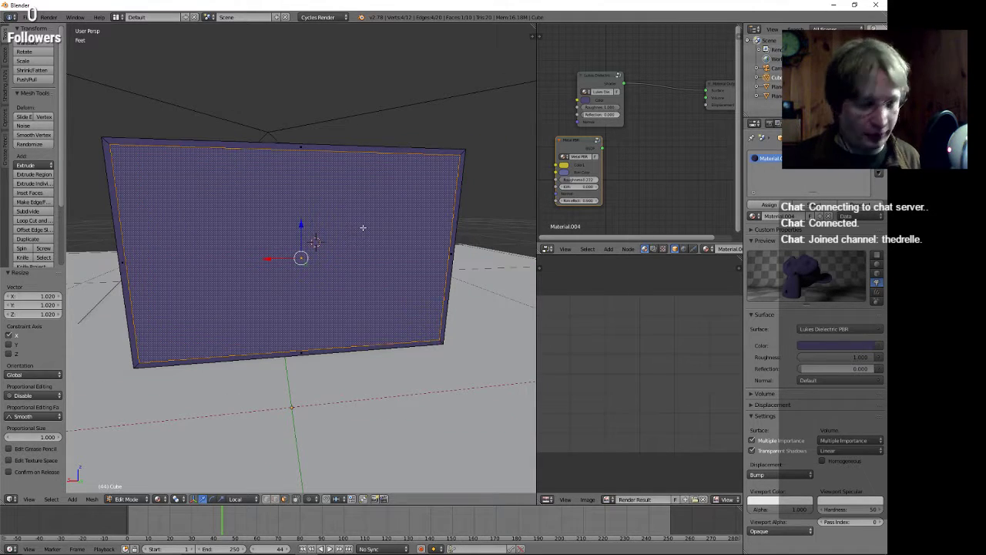
pyautogui.press('KP_5')
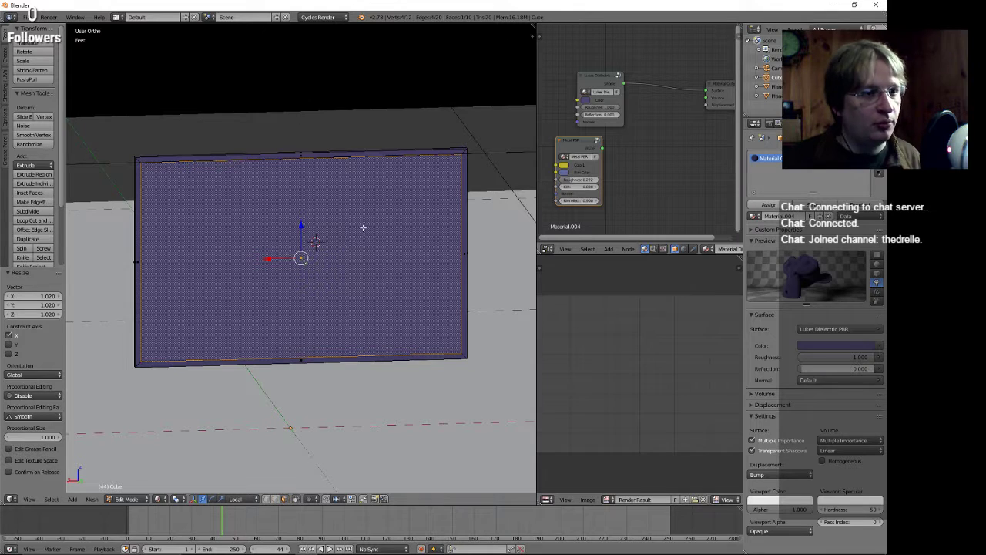
pyautogui.press('KP_4')
pyautogui.press('KP_1')
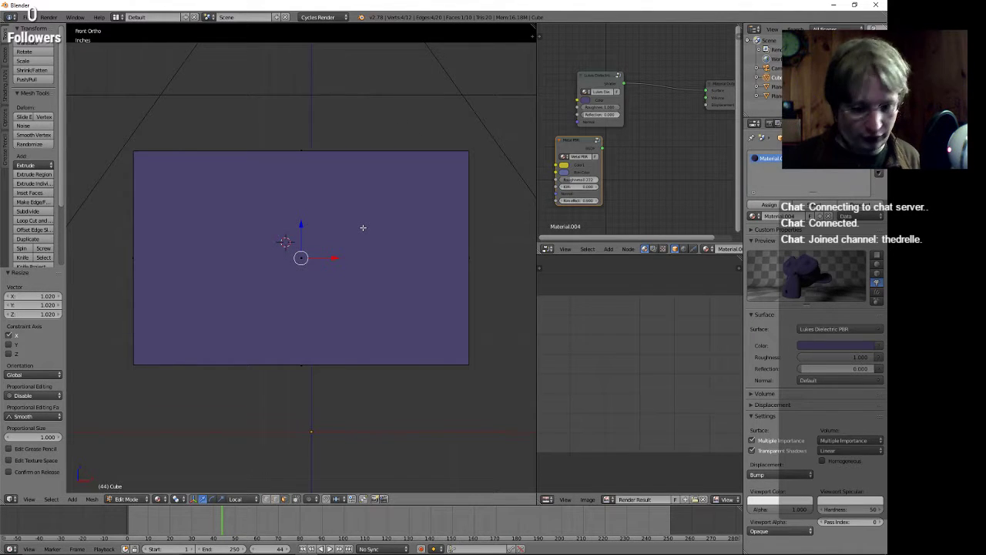
pyautogui.press('KP_4')
pyautogui.press('KP_4')
pyautogui.press('KP_4')
pyautogui.press('KP_4')
pyautogui.press('KP_4')
pyautogui.press('KP_4')
pyautogui.press('KP_4')
pyautogui.press('KP_4')
pyautogui.press('KP_4')
pyautogui.press('KP_4')
pyautogui.press('KP_4')
pyautogui.press('KP_4')
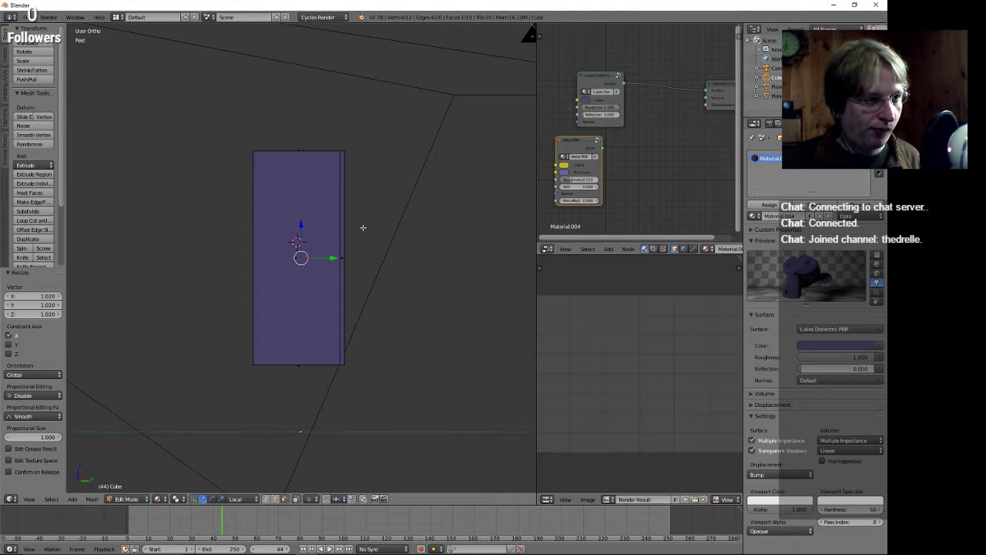
pyautogui.press('KP_4')
pyautogui.press('KP_4')
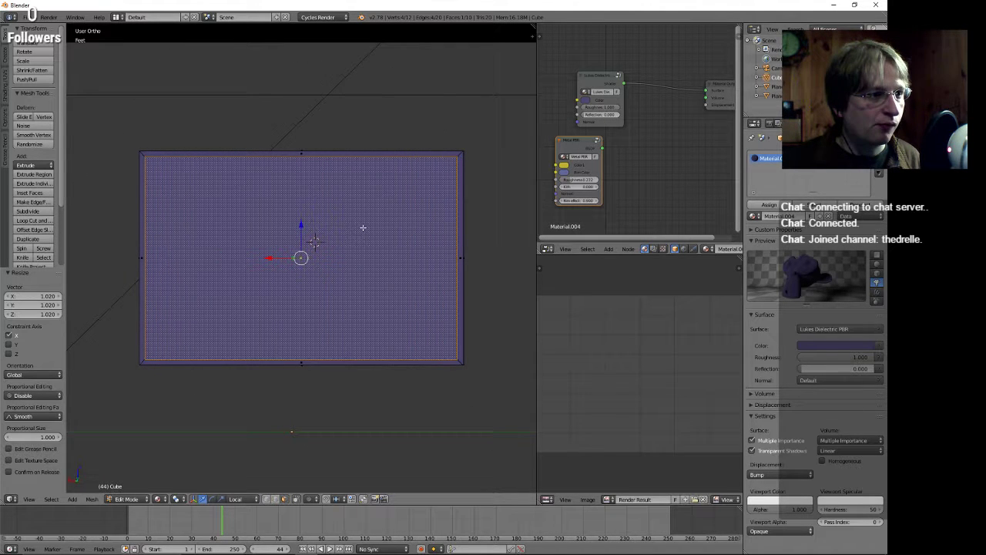
pyautogui.press('KP_4')
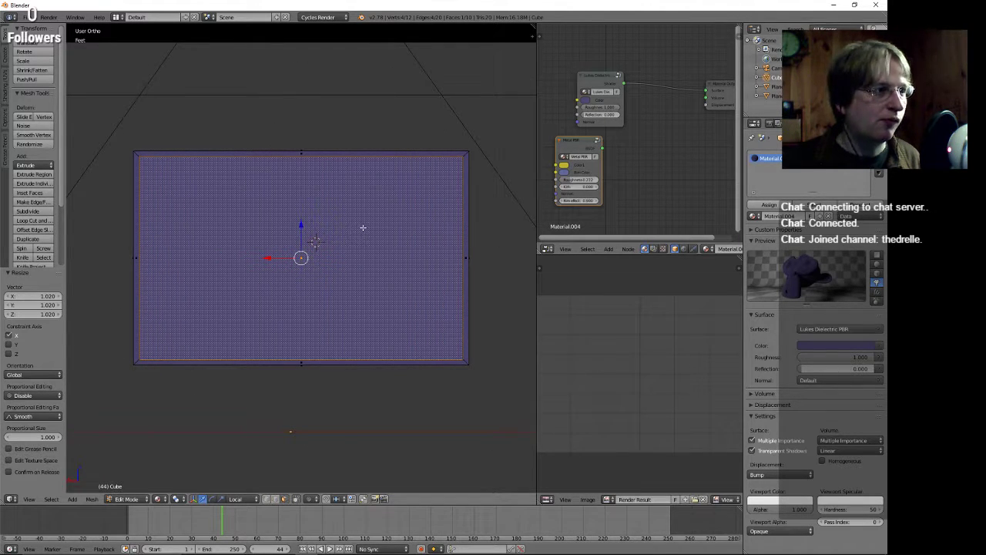
pyautogui.scroll(1, 214, 180)
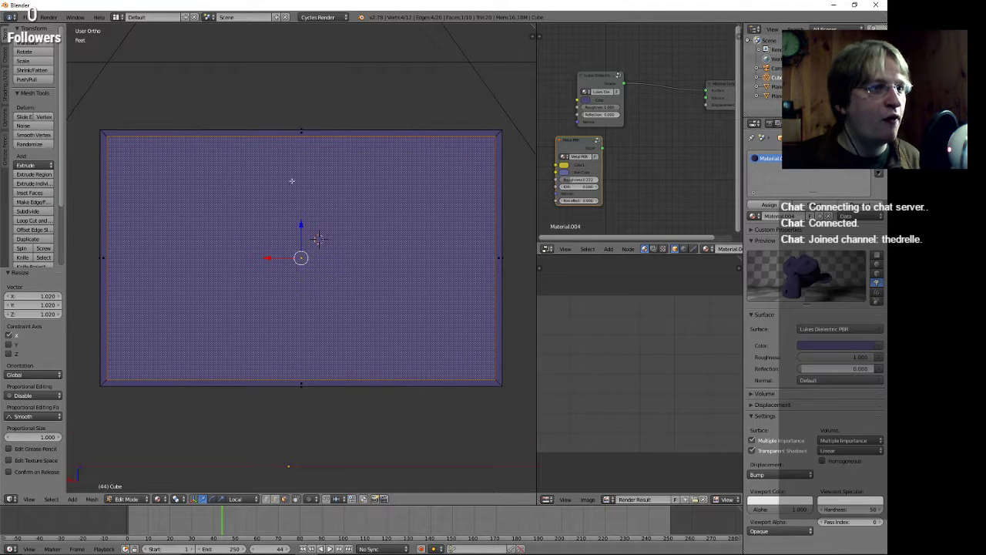
pyautogui.moveTo(537, 86); pyautogui.dragTo(562, 83)
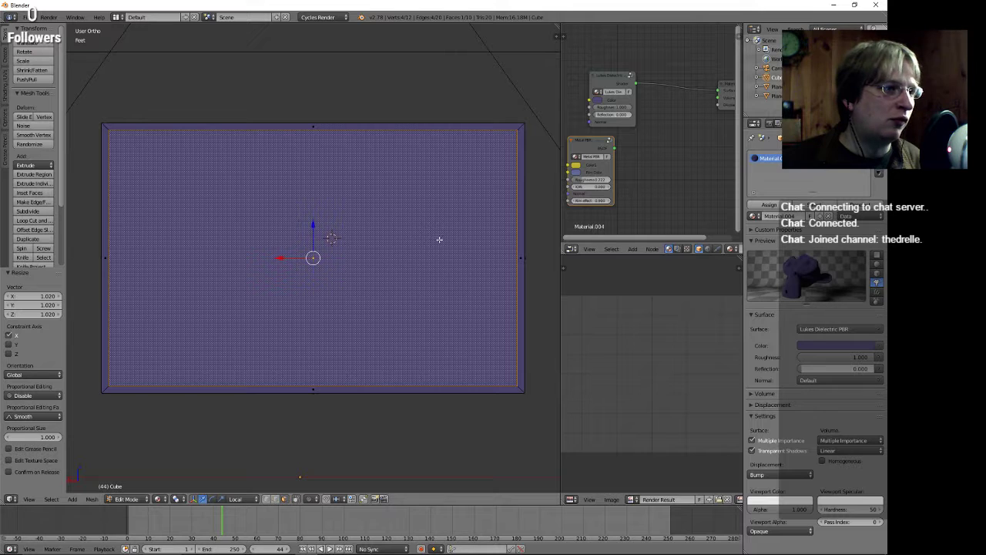
pyautogui.press('s')
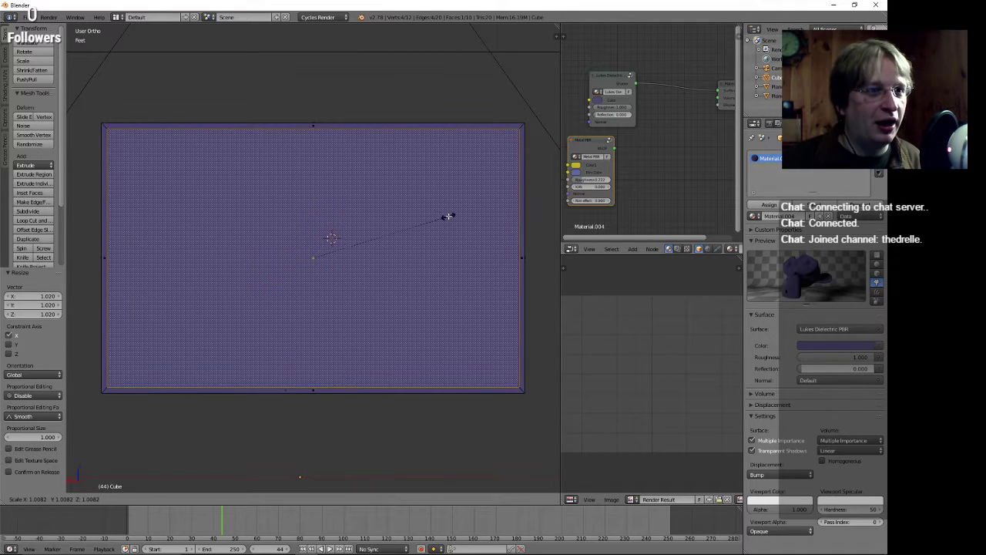
pyautogui.click(449, 215)
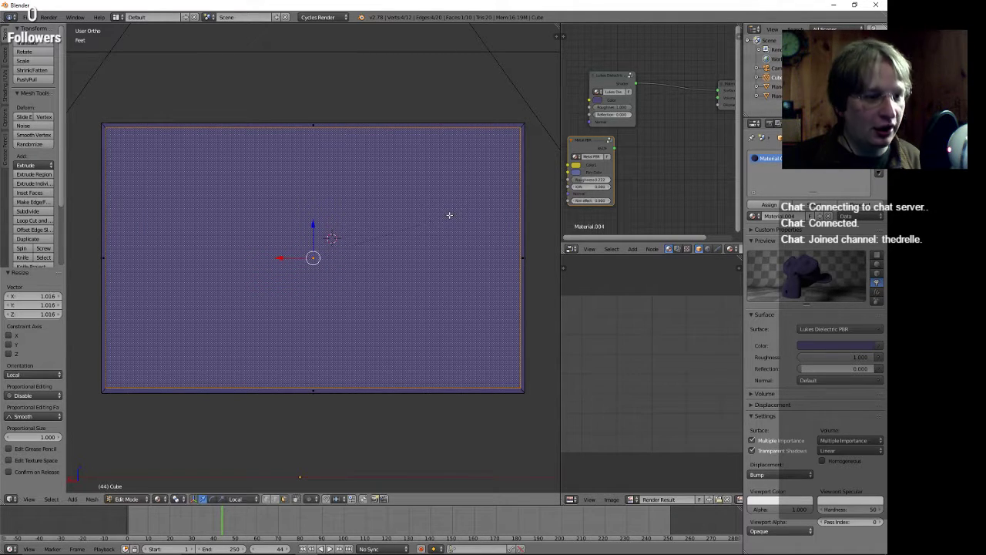
# Scale the inner face along Z by 1.007.
pyautogui.press('s')
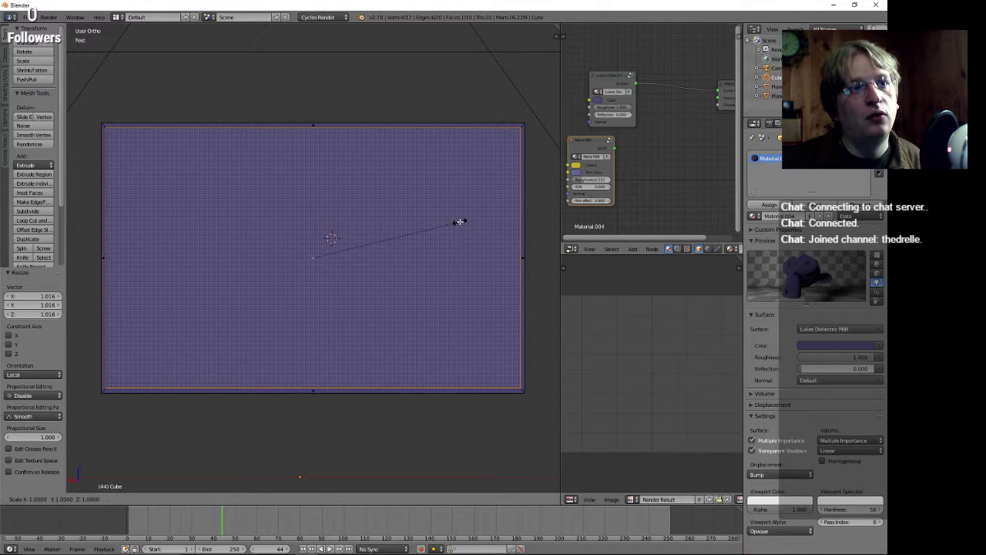
pyautogui.press('y')
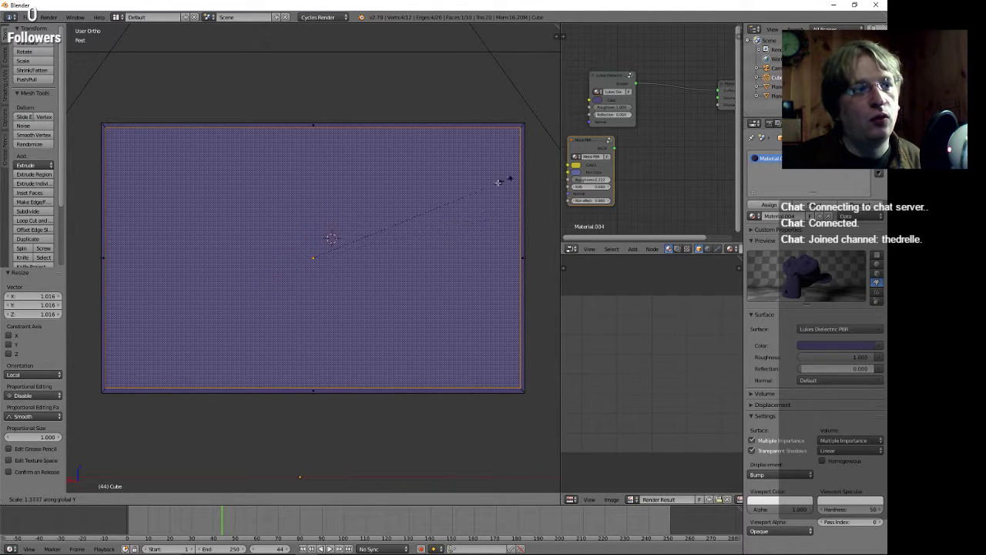
pyautogui.press('z')
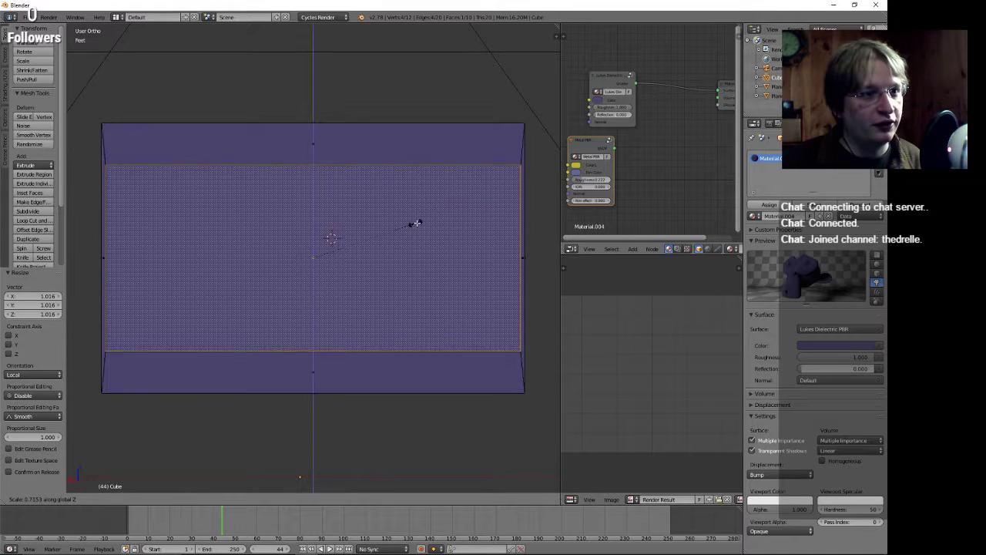
pyautogui.click(456, 208)
# Extrude the screen face and return to perspective view to inspect it.
pyautogui.press('e')
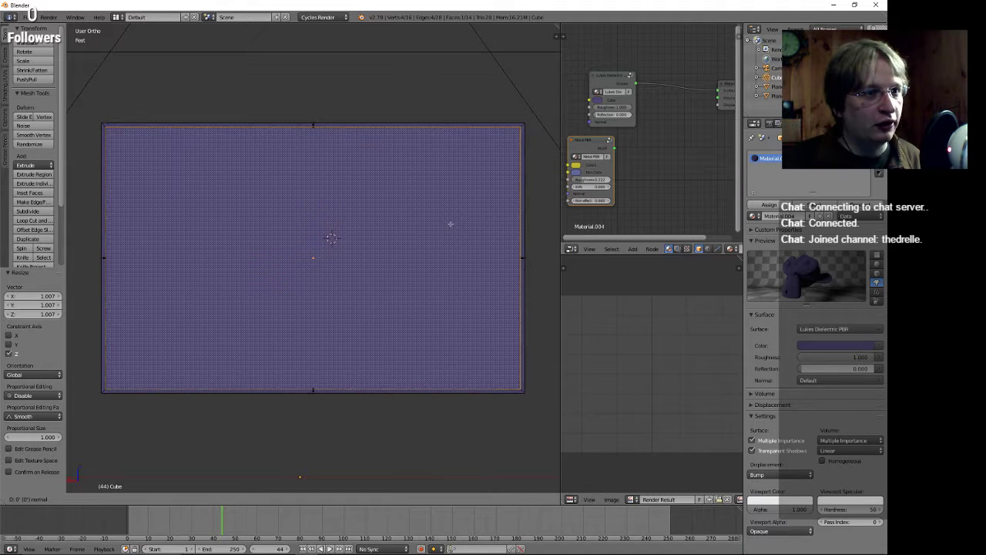
pyautogui.click(465, 216)
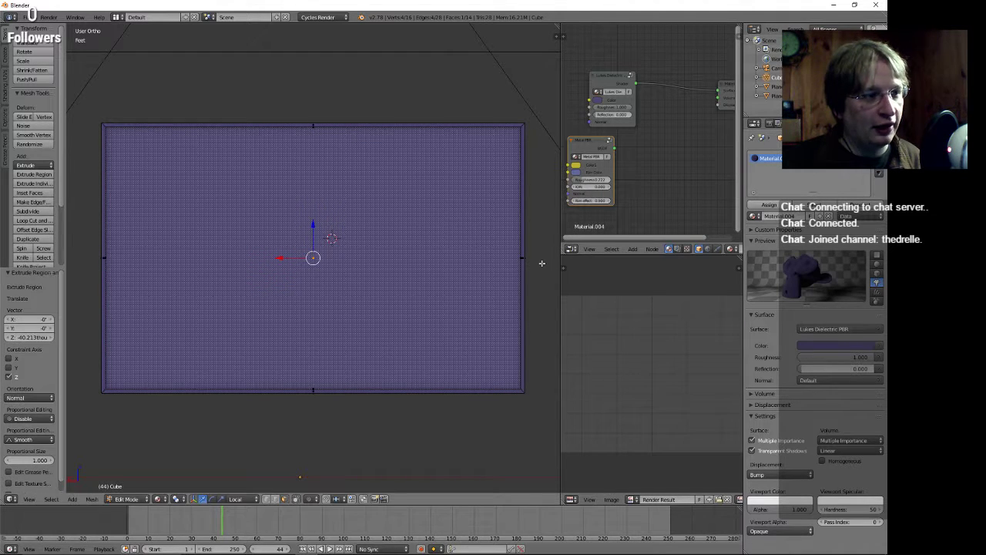
pyautogui.scroll(-1, 542, 261)
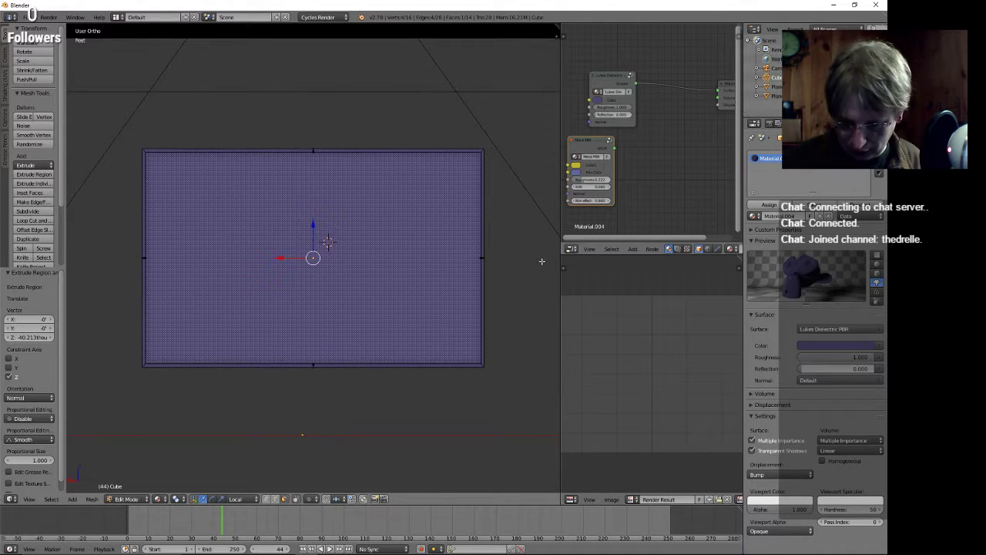
pyautogui.press('KP_5')
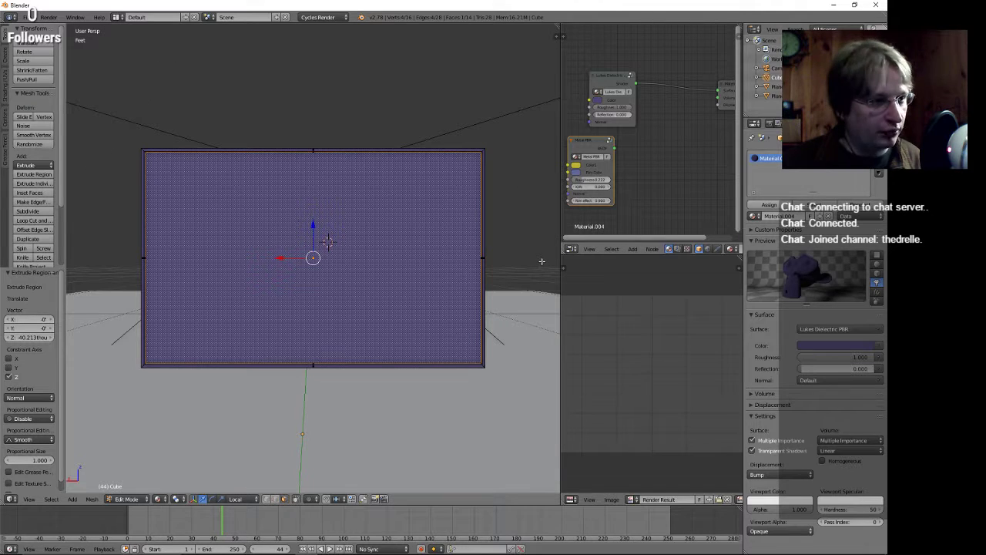
pyautogui.moveTo(447, 192); pyautogui.dragTo(488, 238, button='middle')
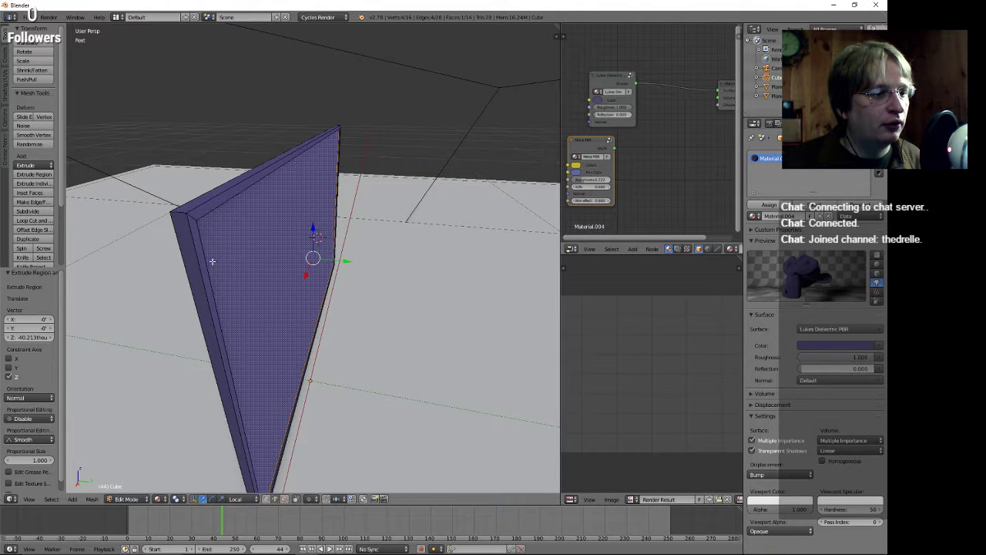
# Select the top, left, bottom and right edges around the screen face.
pyautogui.rightClick(212, 198)
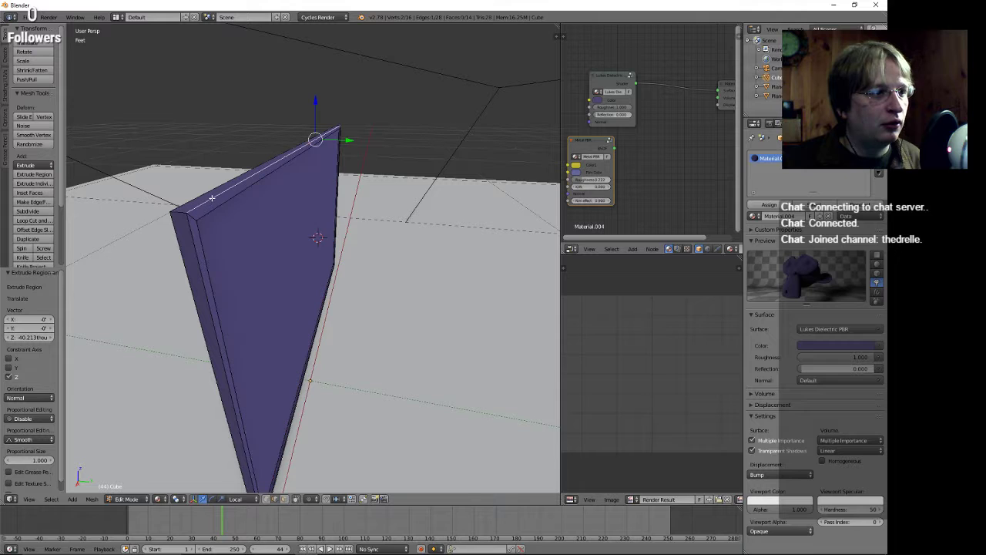
pyautogui.keyDown('shift'); pyautogui.rightClick(202, 273); pyautogui.keyUp('shift')
pyautogui.moveTo(201, 274); pyautogui.dragTo(241, 381, button='middle')
pyautogui.keyDown('shift'); pyautogui.rightClick(197, 379); pyautogui.keyUp('shift')
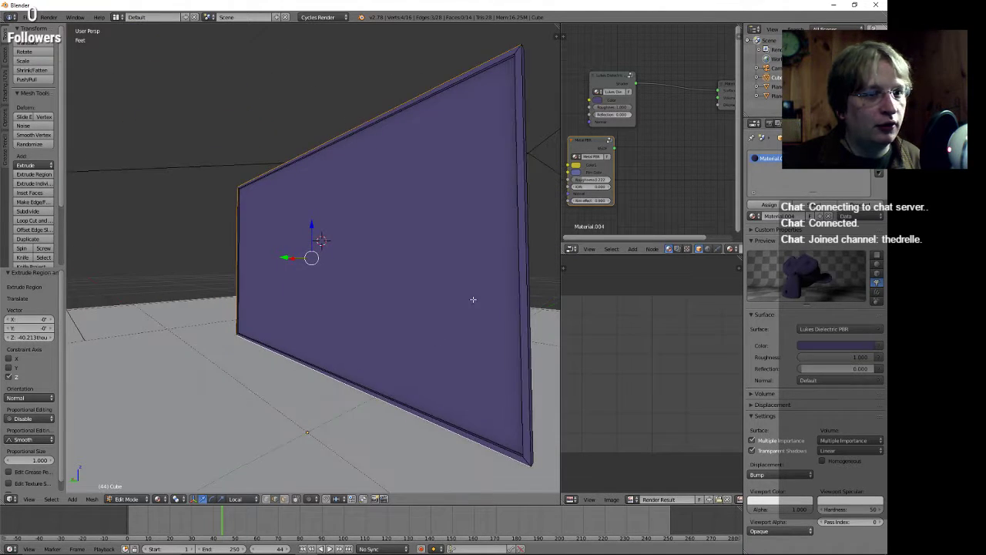
pyautogui.keyDown('shift'); pyautogui.rightClick(526, 266); pyautogui.keyUp('shift')
pyautogui.moveTo(525, 266); pyautogui.dragTo(459, 291, button='middle')
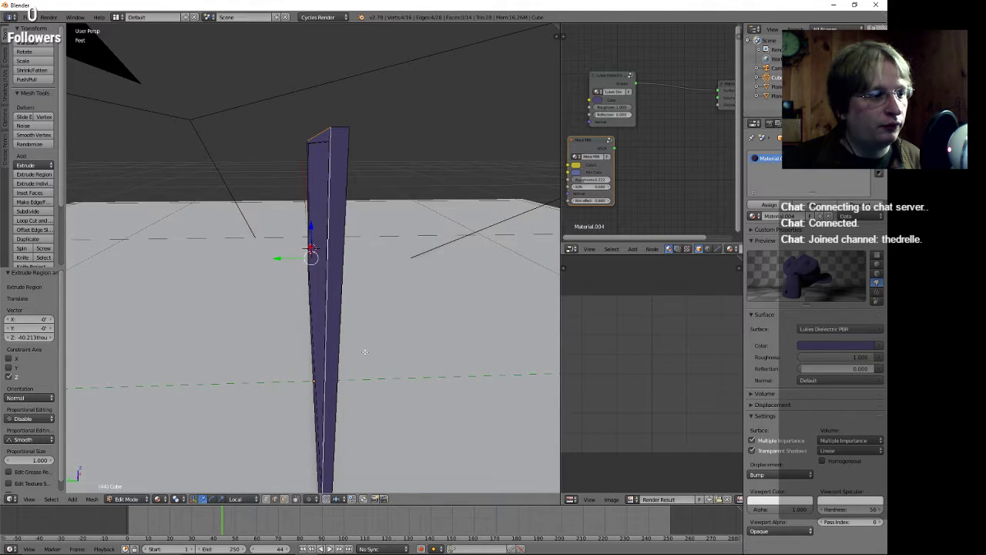
pyautogui.moveTo(355, 360); pyautogui.dragTo(358, 387, button='middle')
pyautogui.moveTo(241, 285); pyautogui.dragTo(255, 316, button='middle')
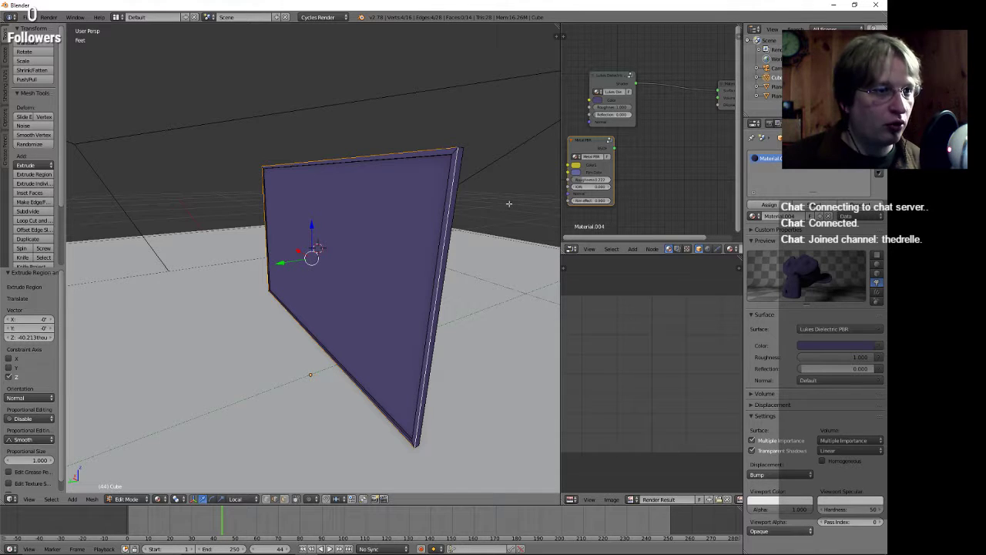
# Bevel the slab's rim edges with Ctrl+B and set the bevel Profile to 0.750.
pyautogui.hotkey('ctrl', 'b')
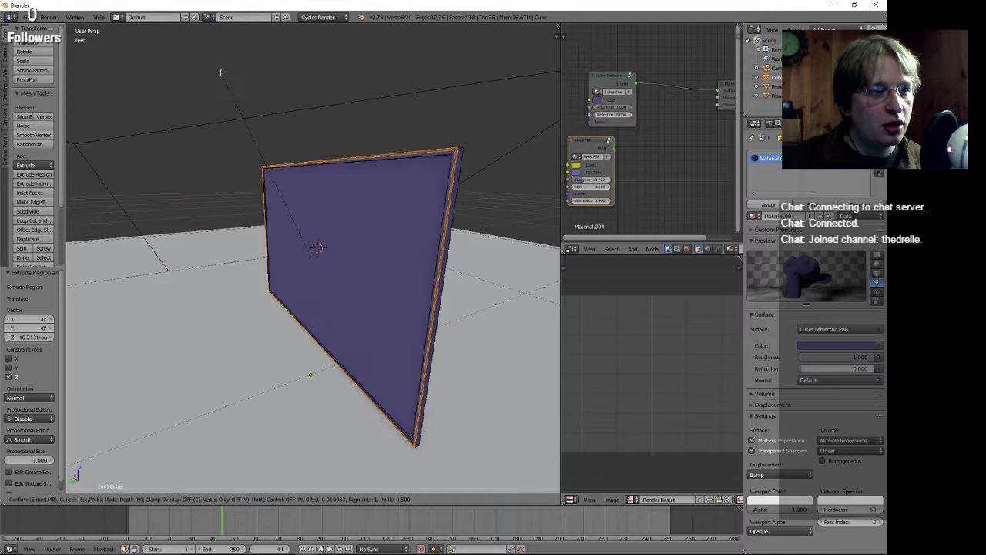
pyautogui.click(220, 71)
pyautogui.moveTo(221, 71); pyautogui.dragTo(128, 348, button='middle')
pyautogui.scroll(2, 344, 152)
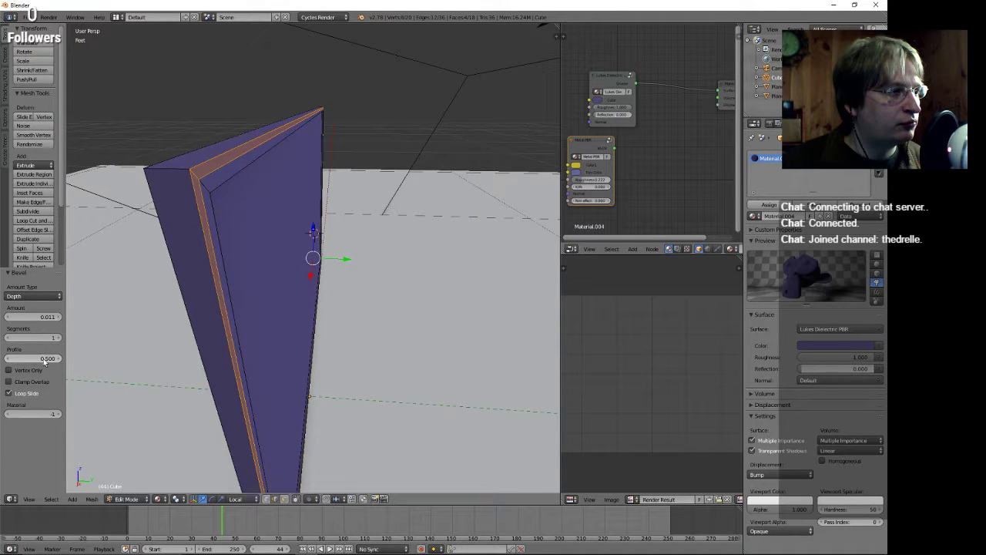
pyautogui.moveTo(48, 360); pyautogui.dragTo(147, 334)
pyautogui.moveTo(168, 323); pyautogui.dragTo(116, 312, button='middle')
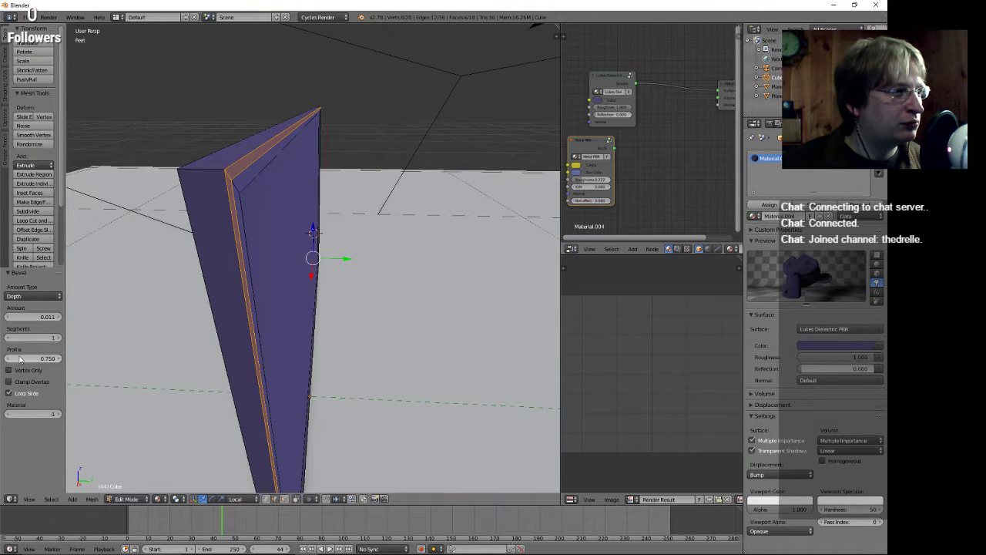
pyautogui.click(45, 296)
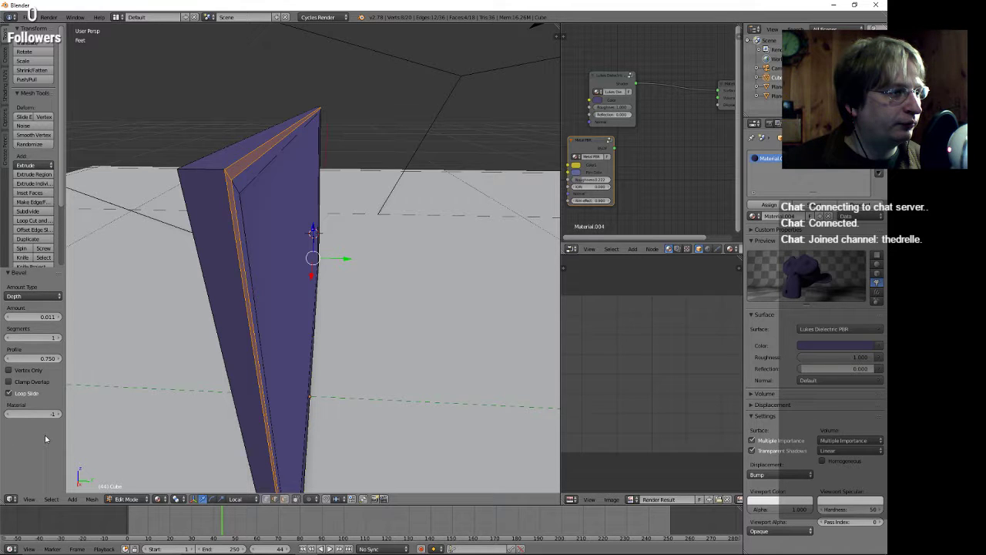
# Select the slab's top and side edges and move them along local Y.
pyautogui.rightClick(244, 156)
pyautogui.moveTo(244, 157); pyautogui.dragTo(208, 224, button='middle')
pyautogui.keyDown('shift'); pyautogui.rightClick(197, 217); pyautogui.keyUp('shift')
pyautogui.moveTo(415, 199); pyautogui.dragTo(286, 247, button='middle')
pyautogui.keyDown('shift'); pyautogui.rightClick(283, 249); pyautogui.keyUp('shift')
pyautogui.moveTo(403, 337); pyautogui.dragTo(359, 343, button='middle')
pyautogui.moveTo(376, 258); pyautogui.dragTo(393, 293, button='middle')
pyautogui.moveTo(284, 257); pyautogui.dragTo(286, 257)
pyautogui.moveTo(286, 257); pyautogui.dragTo(326, 304, button='middle')
# Complete the front-face selection and inset a thin 0.019 border.
pyautogui.keyDown('shift'); pyautogui.rightClick(350, 362); pyautogui.keyUp('shift')
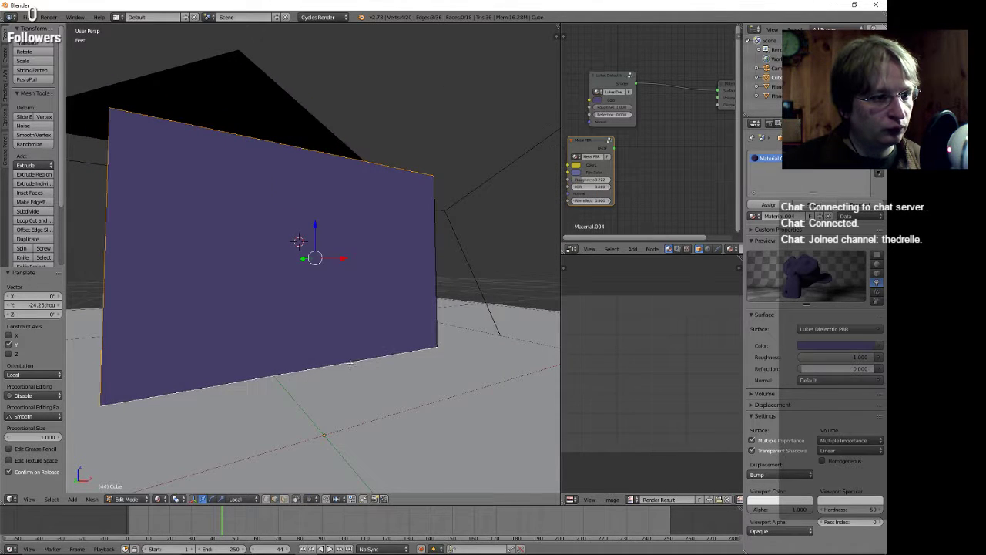
pyautogui.keyDown('shift'); pyautogui.rightClick(445, 273); pyautogui.keyUp('shift')
pyautogui.moveTo(341, 273); pyautogui.dragTo(353, 292, button='middle')
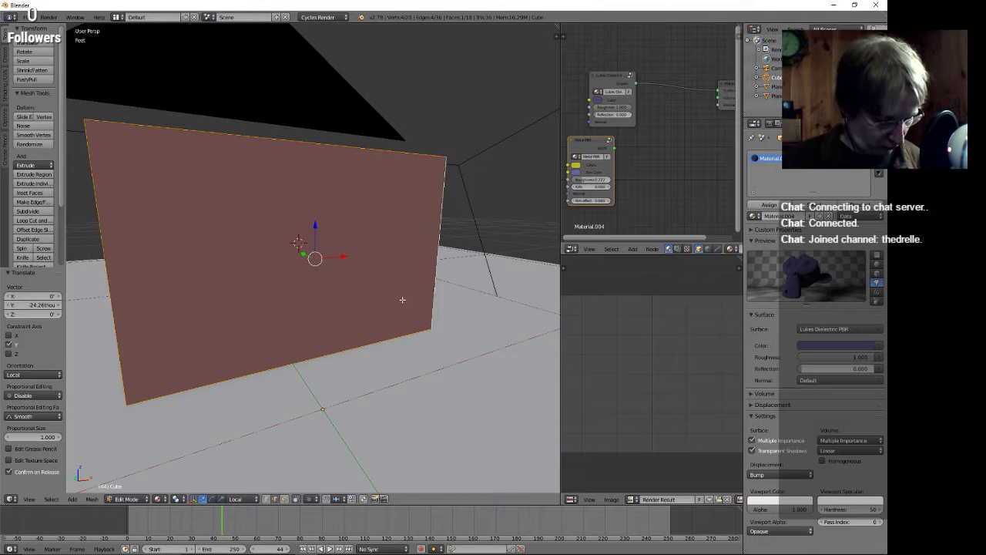
pyautogui.press('i')
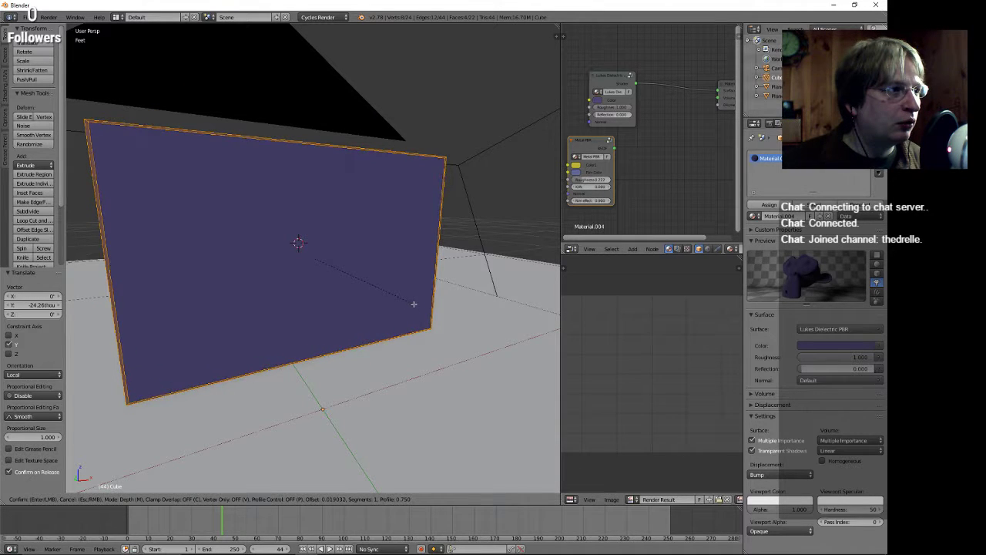
pyautogui.click(414, 304)
pyautogui.moveTo(408, 260); pyautogui.dragTo(362, 256, button='middle')
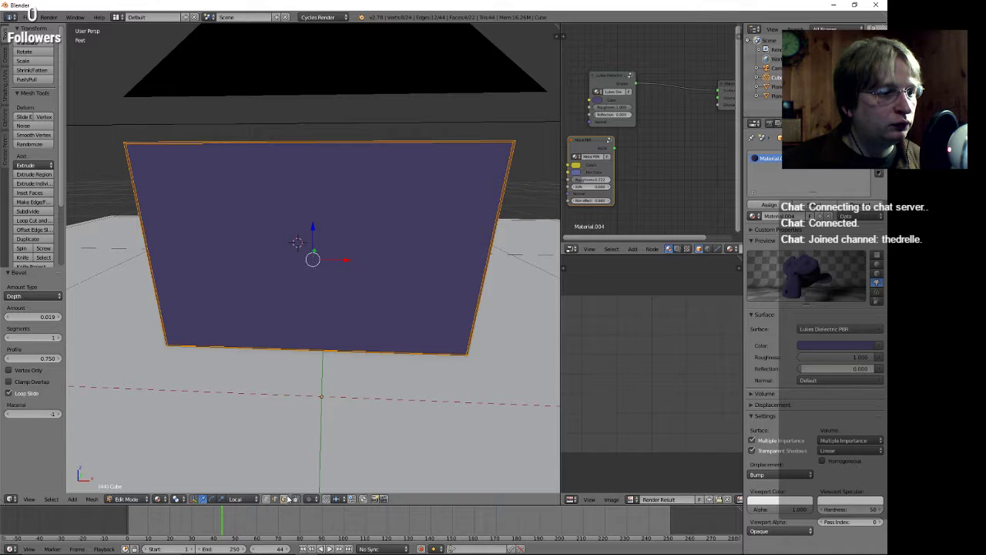
# Widen the inner face along X by 1.005 and recess it along local Y.
pyautogui.rightClick(386, 154)
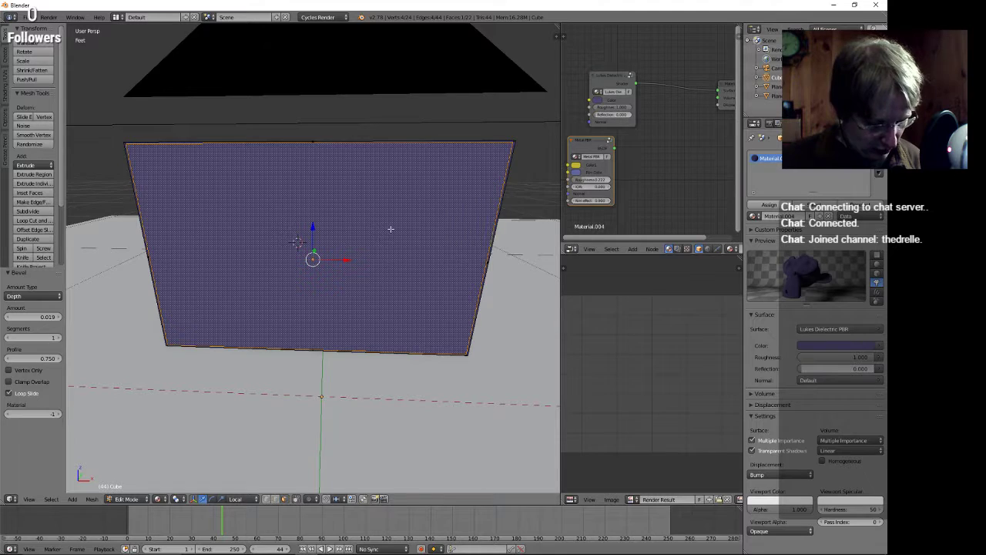
pyautogui.press('s')
pyautogui.press('x')
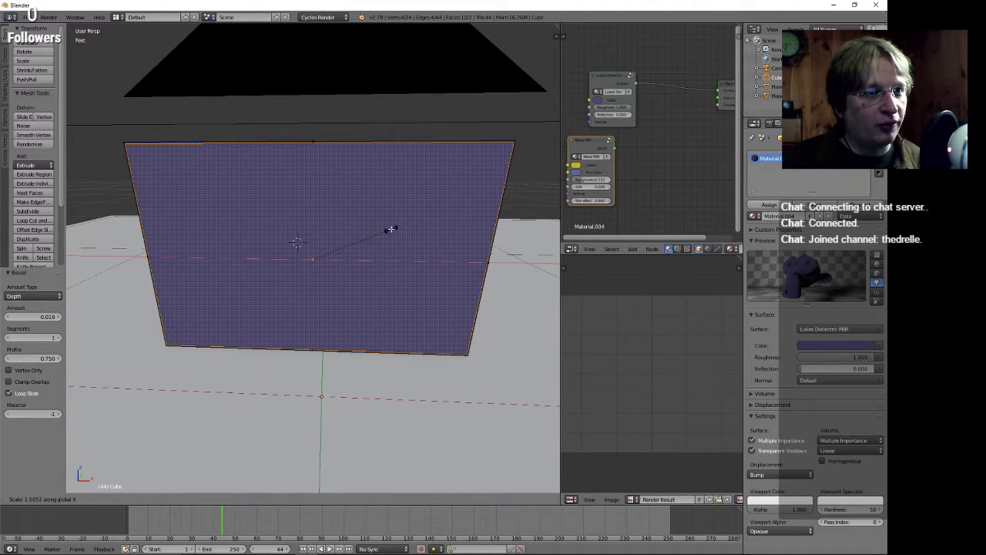
pyautogui.click(391, 229)
pyautogui.moveTo(391, 229); pyautogui.dragTo(364, 250, button='middle')
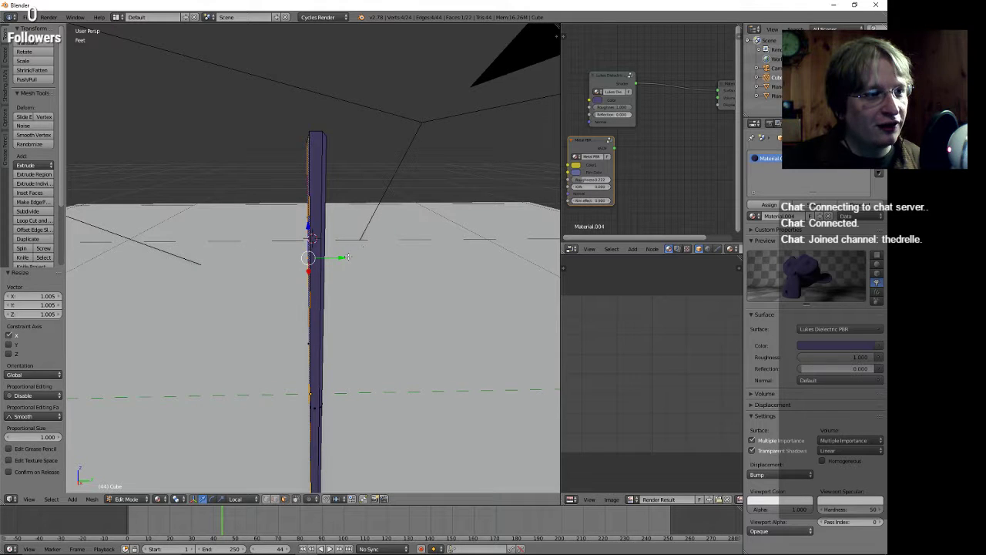
pyautogui.moveTo(340, 257); pyautogui.dragTo(340, 259)
pyautogui.moveTo(339, 258); pyautogui.dragTo(298, 287, button='middle')
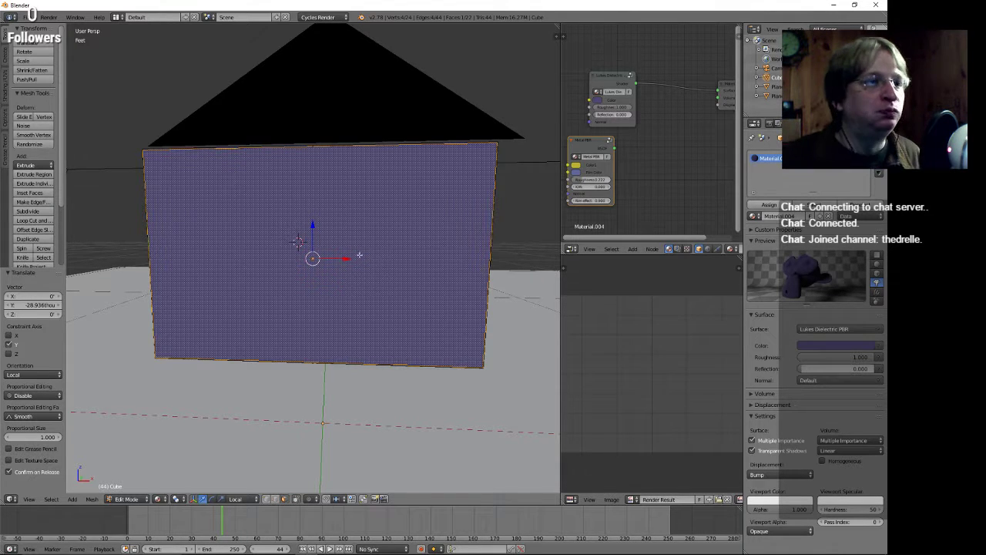
pyautogui.moveTo(456, 234); pyautogui.dragTo(373, 265, button='middle')
# Knife-cut the recessed screen face top to bottom through the edge midpoints.
pyautogui.click(23, 258)
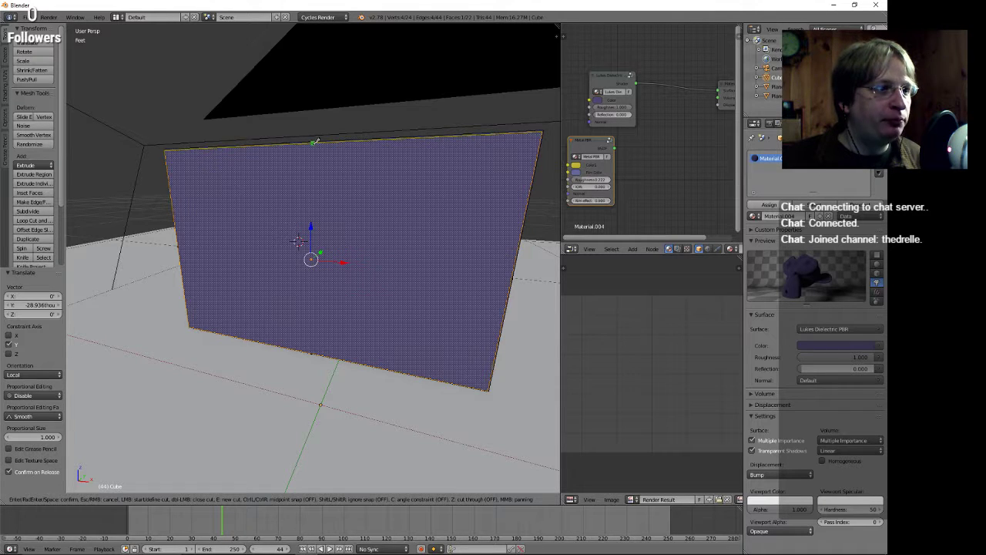
pyautogui.press('ctrl')
pyautogui.keyDown('ctrl'); pyautogui.click(312, 141); pyautogui.keyUp('ctrl')
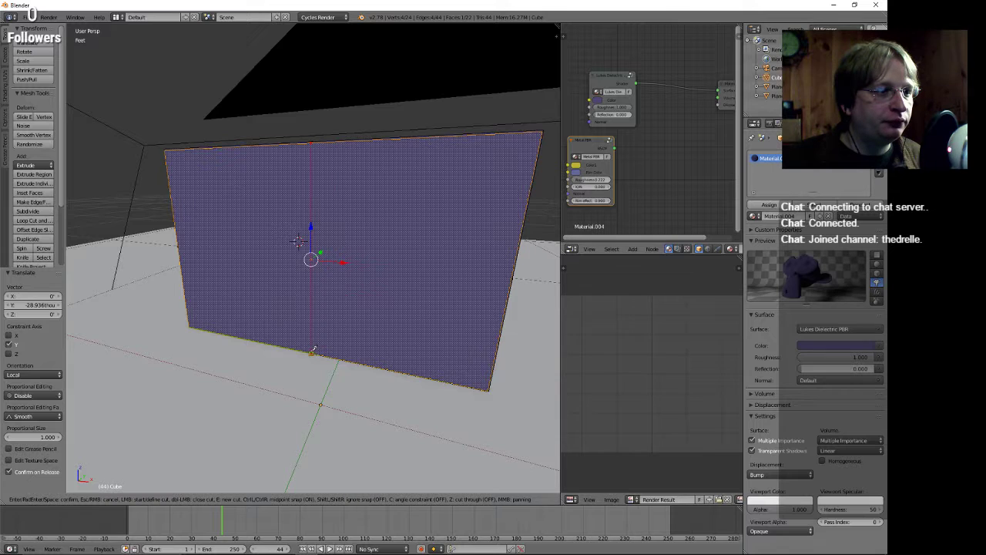
pyautogui.keyDown('ctrl'); pyautogui.click(340, 331); pyautogui.keyUp('ctrl')
pyautogui.press('Return')
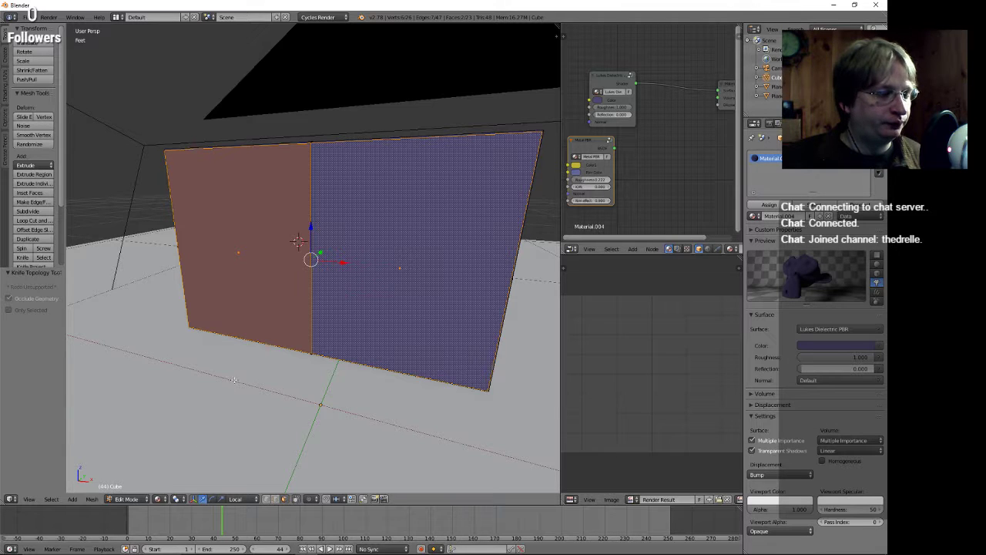
# Bevel the new vertical middle edge into a central strip with amount 50.
pyautogui.rightClick(314, 179)
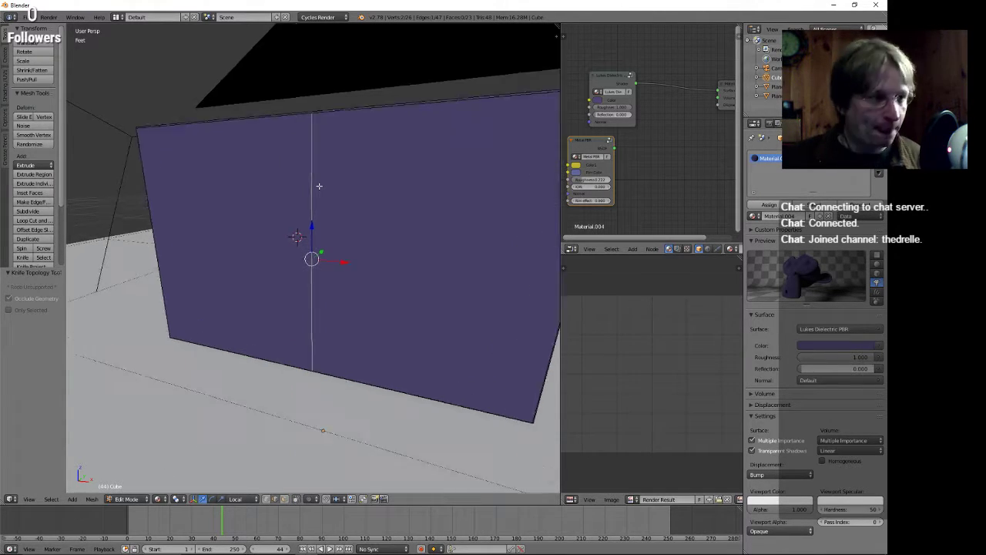
pyautogui.scroll(1, 319, 185)
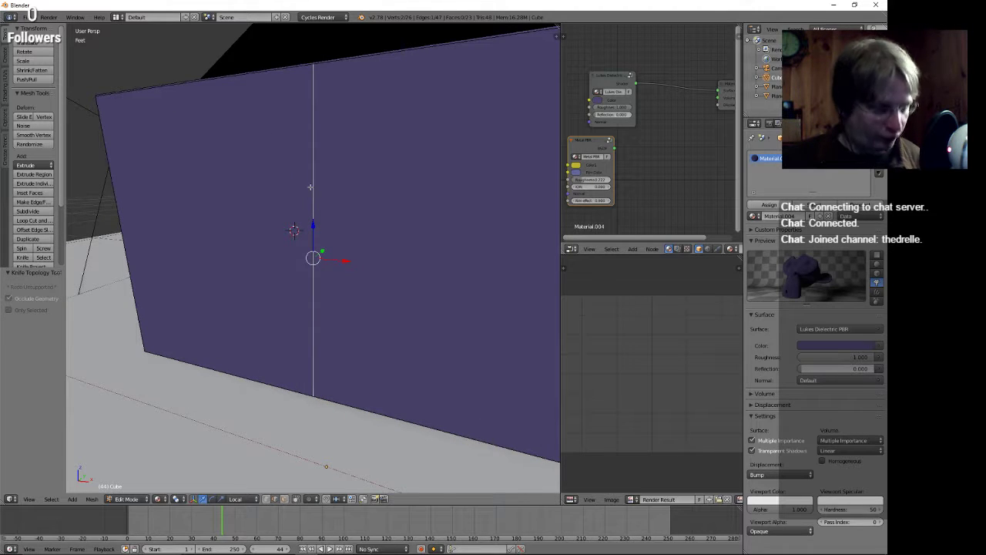
pyautogui.hotkey('ctrl', 'b')
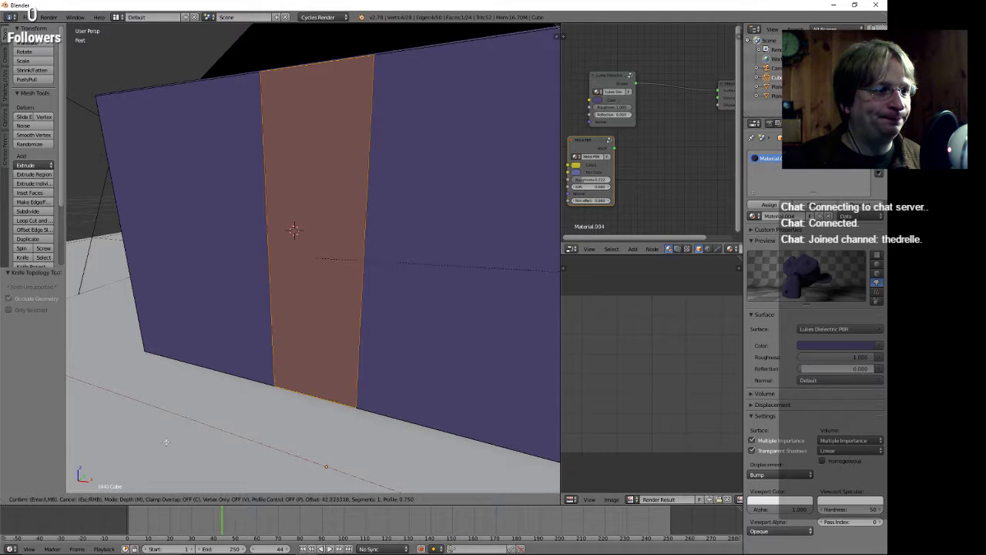
pyautogui.click(315, 402)
pyautogui.moveTo(314, 402); pyautogui.dragTo(293, 304, button='middle')
pyautogui.scroll(-5, 270, 346)
pyautogui.scroll(5, 294, 304)
pyautogui.moveTo(344, 262)
pyautogui.mouseDown(button='middle')
pyautogui.moveTo(327, 300)
pyautogui.moveTo(323, 272)
pyautogui.moveTo(343, 267)
pyautogui.mouseUp(button='middle')
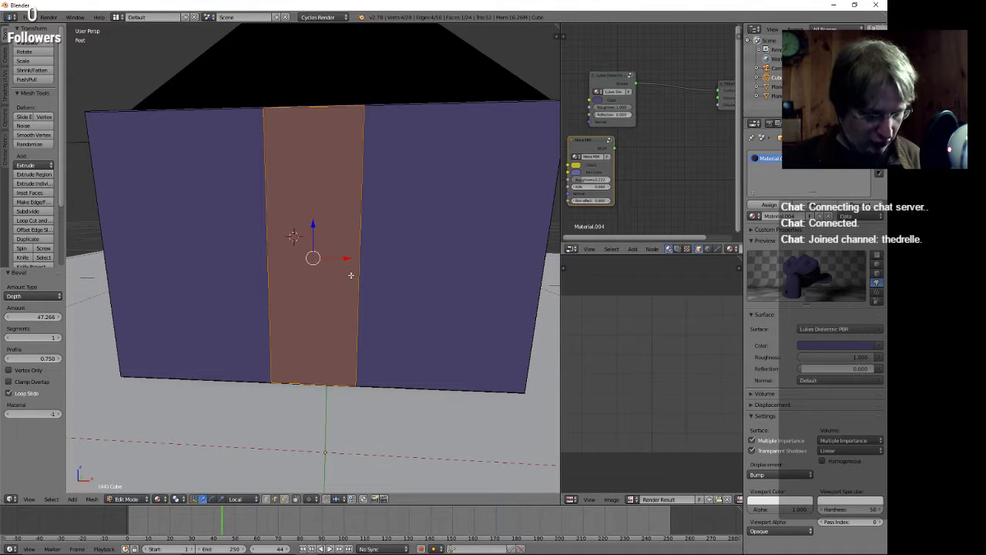
pyautogui.press('k')
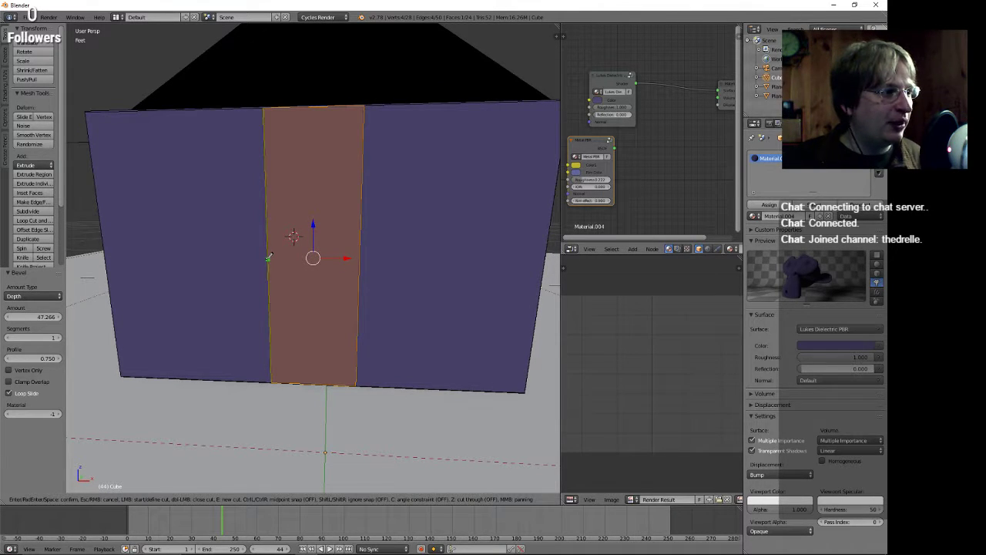
pyautogui.press('Escape')
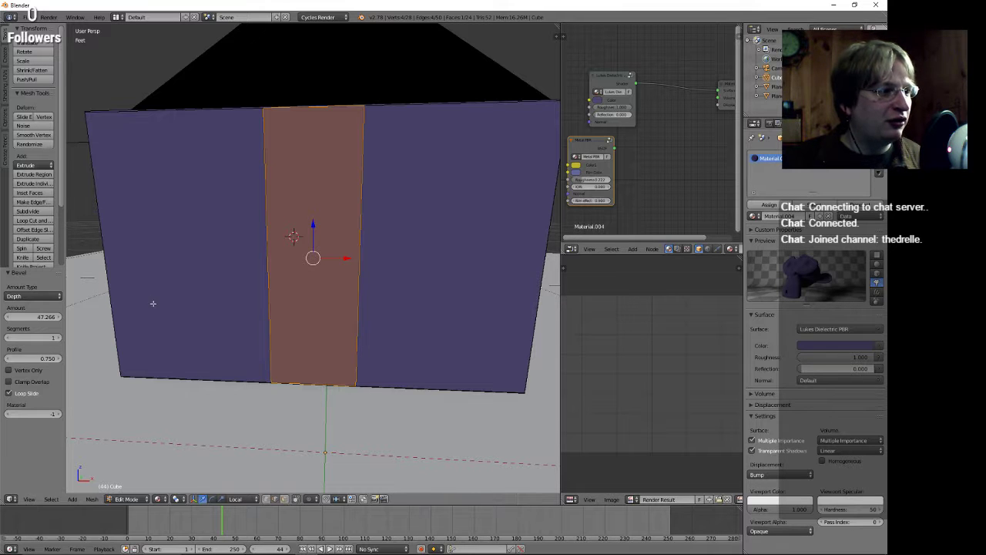
pyautogui.click(33, 317)
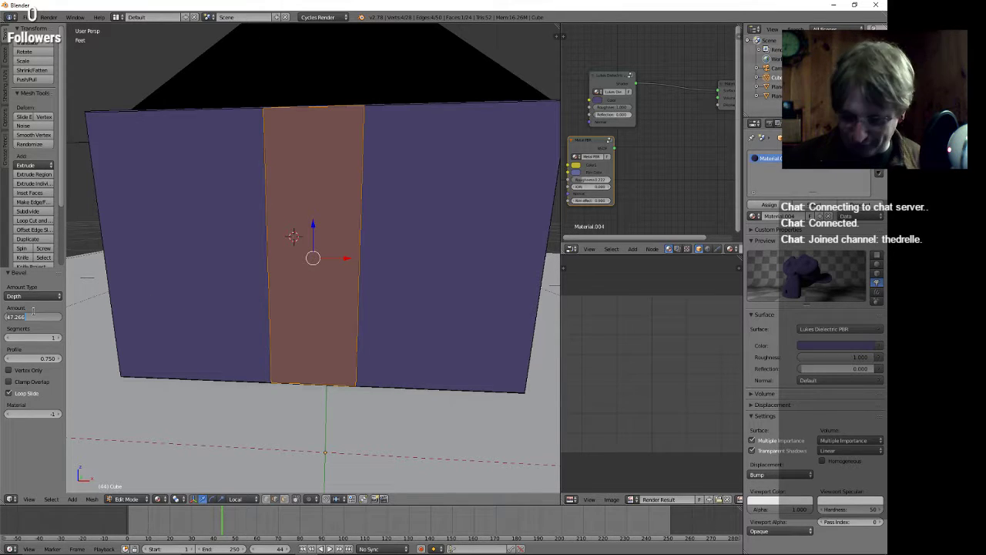
pyautogui.write('50')
pyautogui.press('Return')
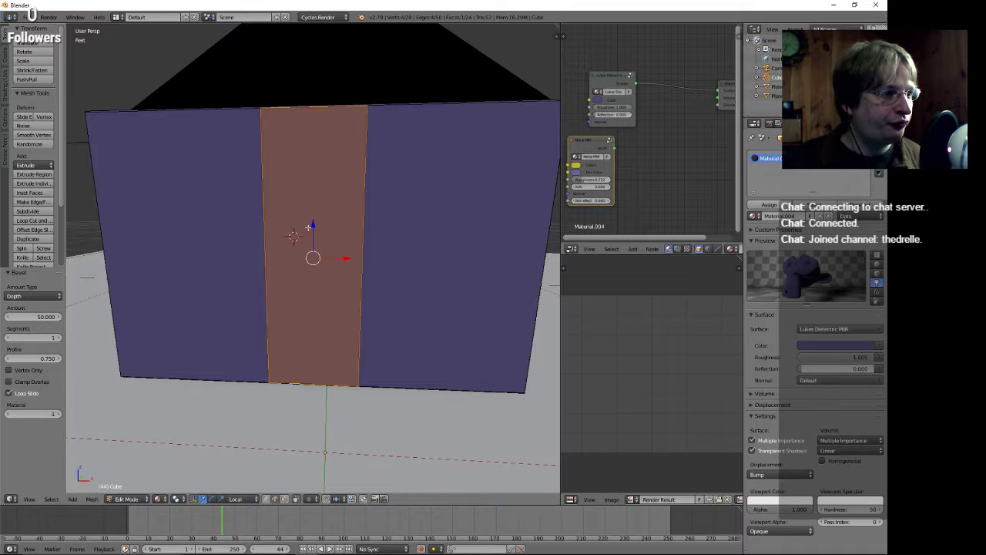
# Knife a horizontal cut across the central strip from left edge to right edge.
pyautogui.click(23, 257)
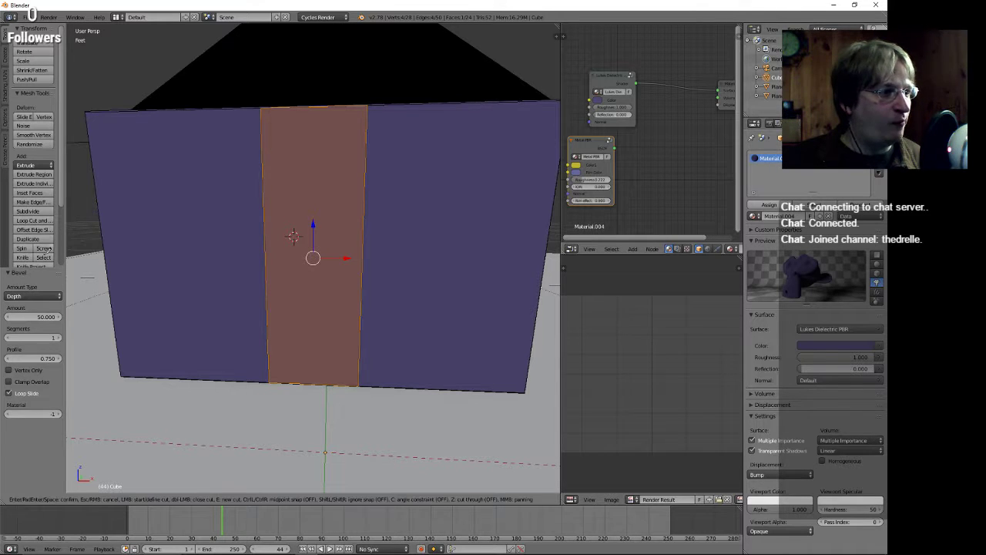
pyautogui.keyDown('ctrl'); pyautogui.click(264, 257); pyautogui.keyUp('ctrl')
pyautogui.click(364, 258)
pyautogui.press('Return')
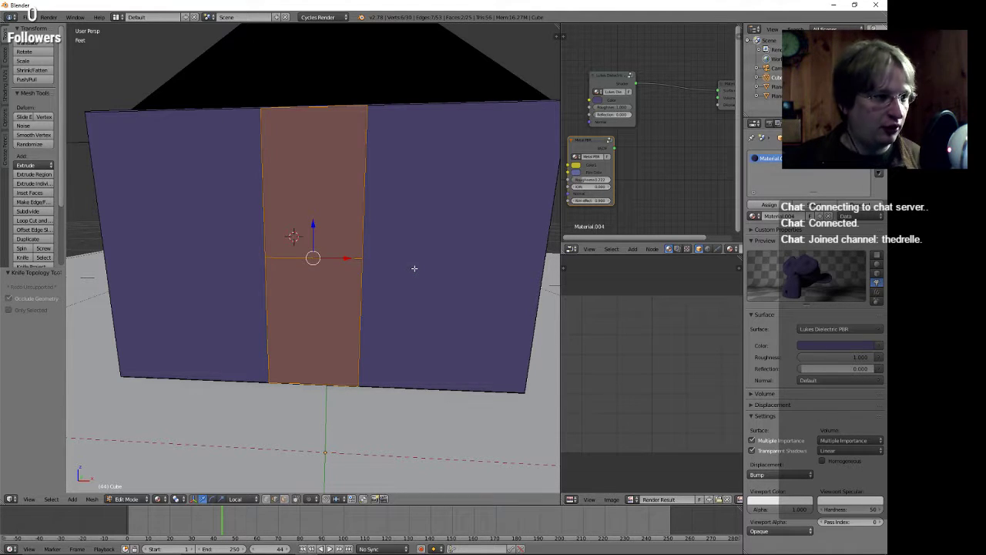
# Bevel the new horizontal cut edge of the strip.
pyautogui.rightClick(363, 236)
pyautogui.rightClick(344, 259)
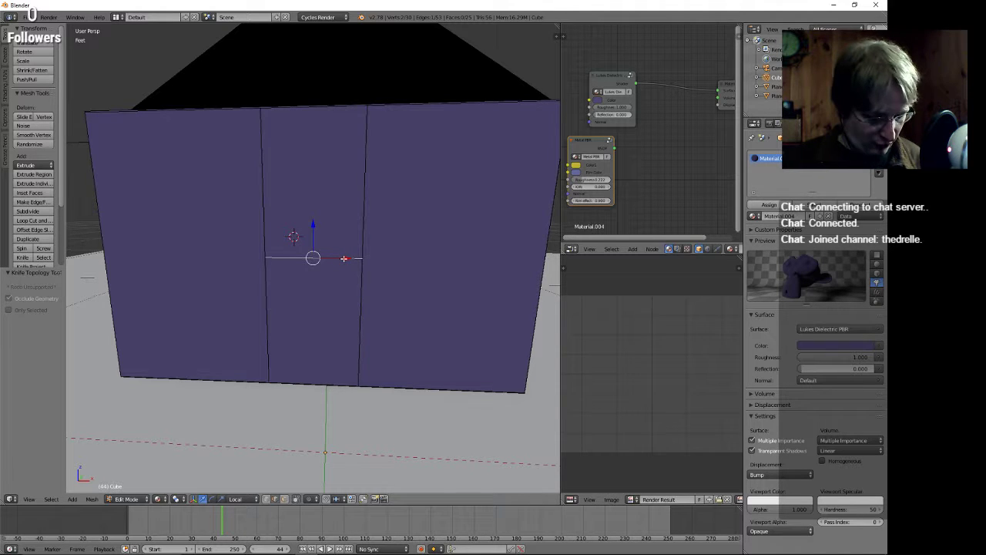
pyautogui.hotkey('ctrl', 'b')
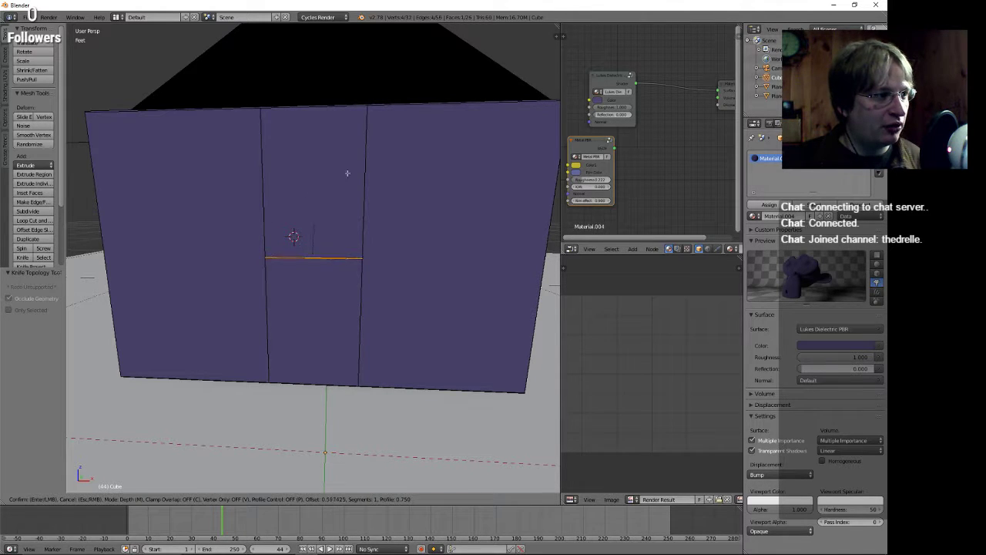
pyautogui.click(500, 112)
pyautogui.click(44, 316)
pyautogui.write('0')
pyautogui.press('Return')
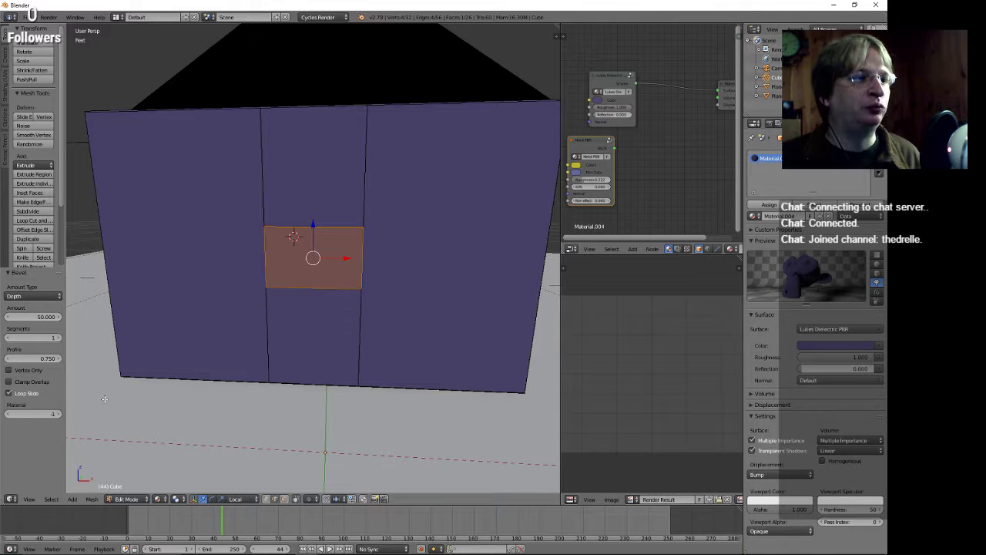
# Set the bevel Amount Type to Depth with an amount of 50.
pyautogui.moveTo(467, 364)
pyautogui.mouseDown(button='middle')
pyautogui.moveTo(458, 341)
pyautogui.moveTo(389, 350)
pyautogui.moveTo(463, 351)
pyautogui.mouseUp(button='middle')
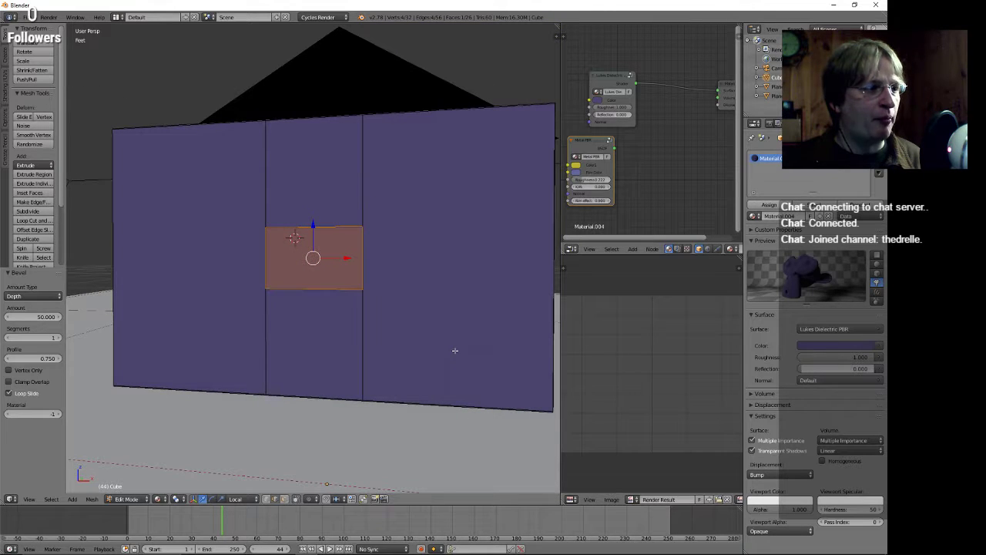
pyautogui.click(59, 297)
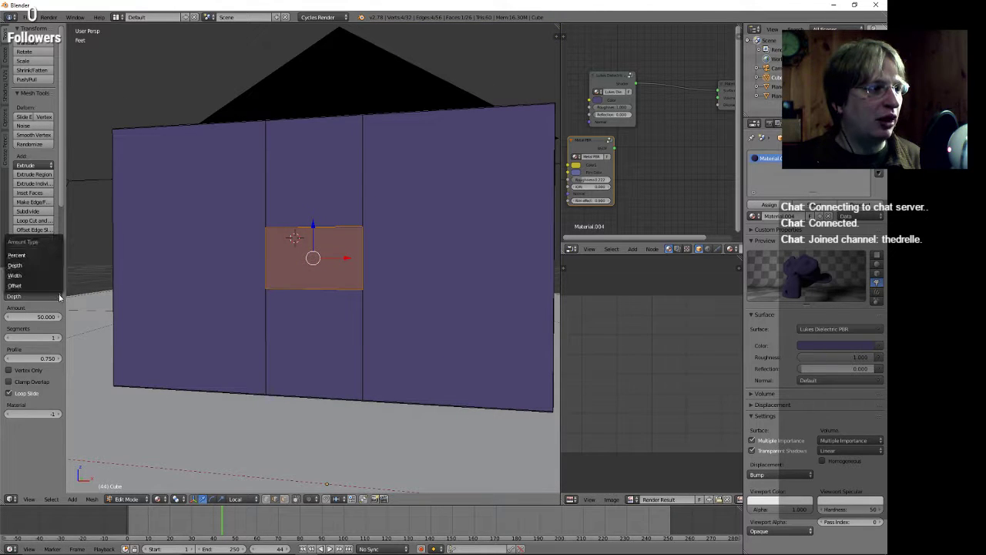
pyautogui.click(32, 276)
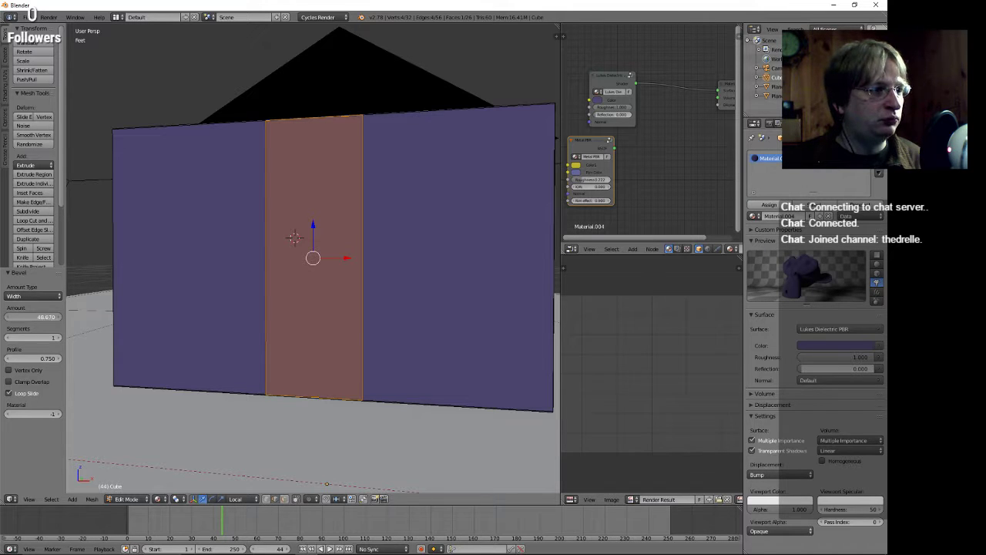
pyautogui.click(46, 317)
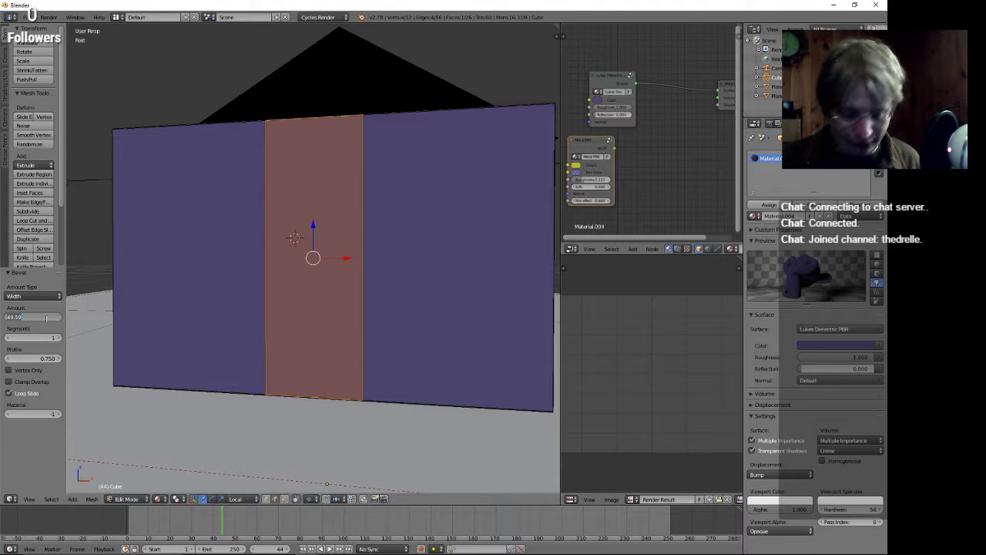
pyautogui.press('Return')
pyautogui.click(60, 297)
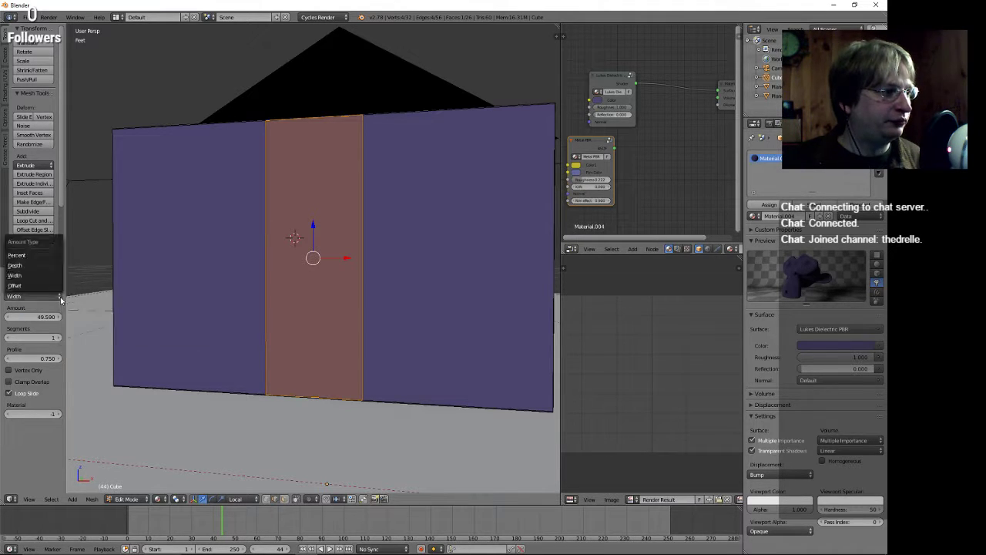
pyautogui.click(31, 265)
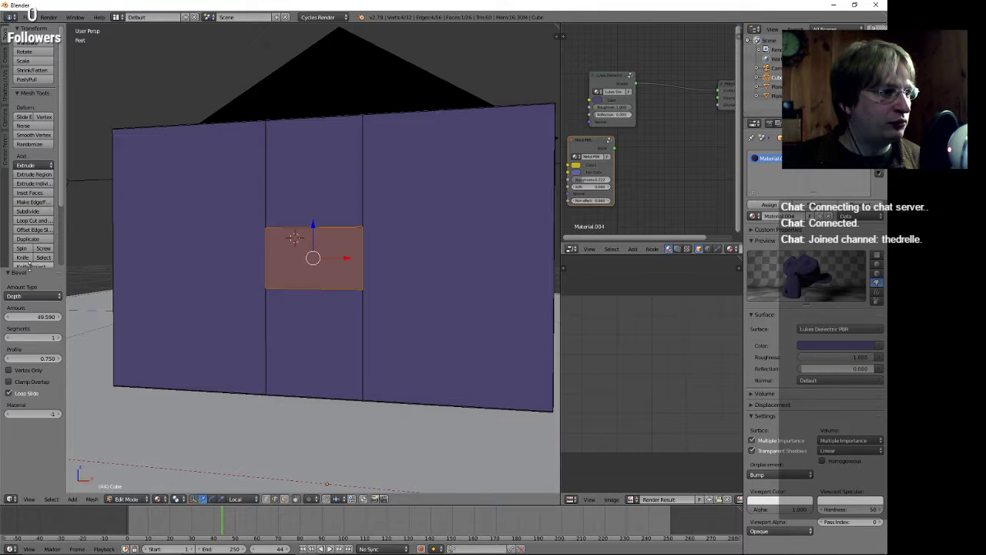
pyautogui.click(41, 316)
pyautogui.write('50')
pyautogui.press('Return')
# Select the central panel's top and bottom edges and scale them apart along Z.
pyautogui.rightClick(338, 227)
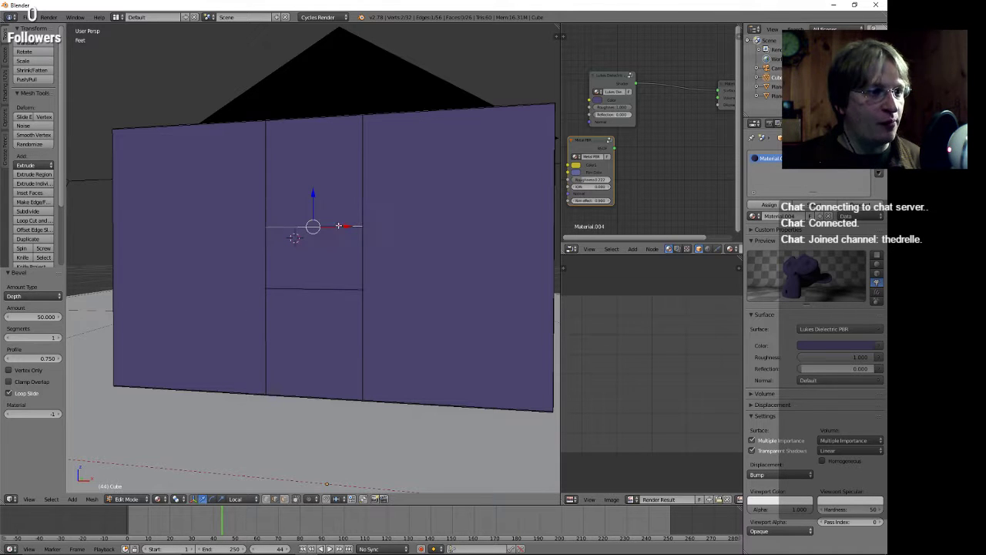
pyautogui.keyDown('shift'); pyautogui.rightClick(326, 289); pyautogui.keyUp('shift')
pyautogui.moveTo(318, 329); pyautogui.dragTo(323, 334, button='middle')
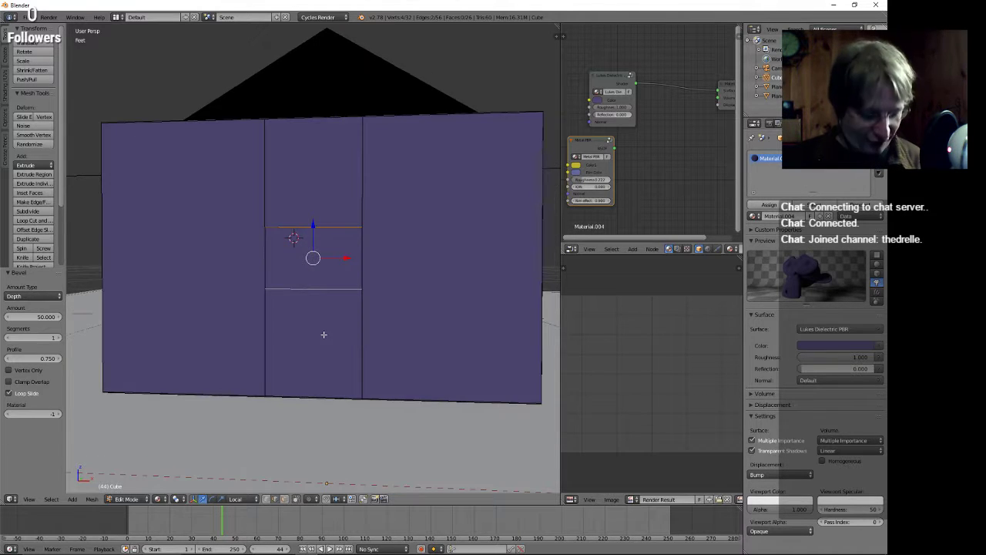
pyautogui.press('s')
pyautogui.press('z')
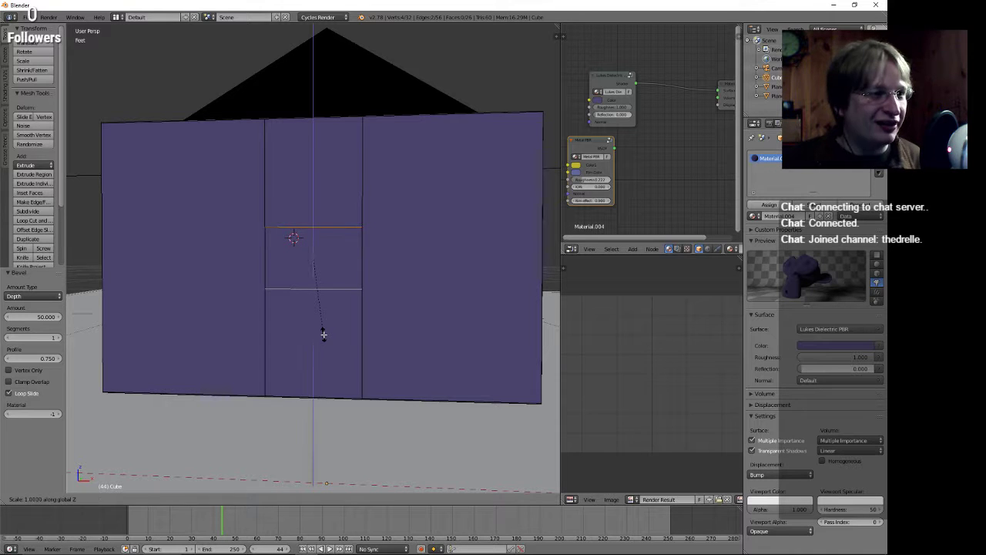
# Finish the vertical stretch, then extrude the central face and shrink it slightly.
pyautogui.click(332, 374)
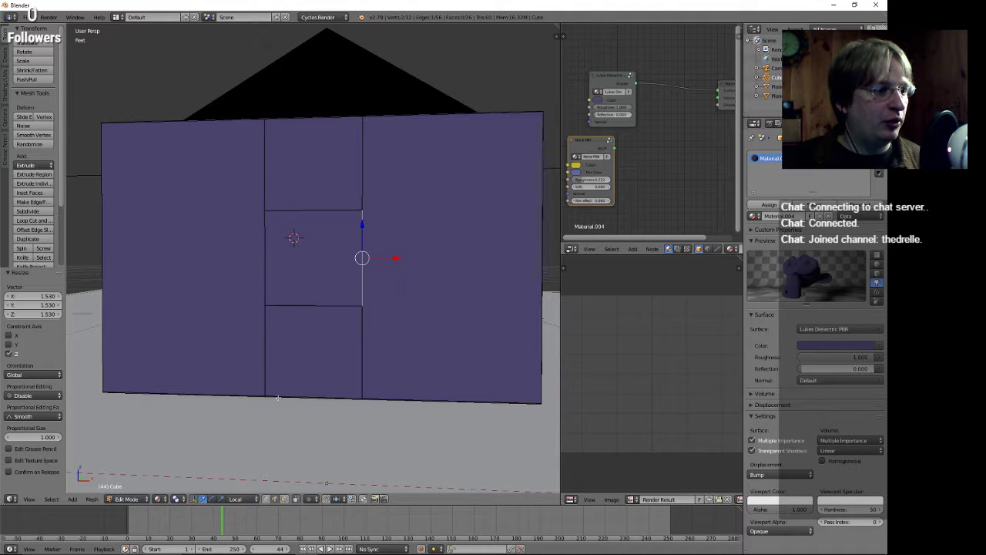
pyautogui.press('3')
pyautogui.click(336, 253)
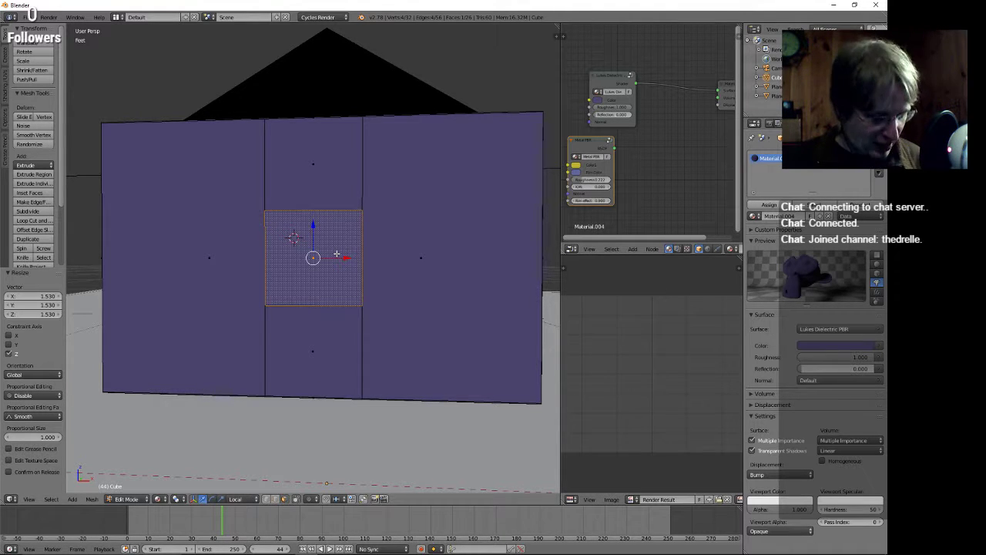
pyautogui.press('e')
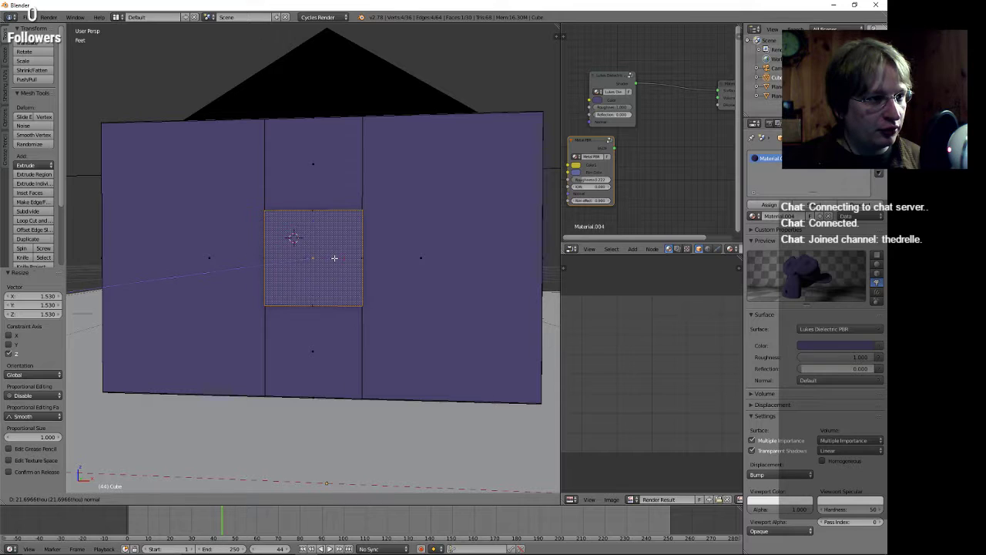
pyautogui.click(334, 257)
pyautogui.moveTo(335, 257); pyautogui.dragTo(270, 268, button='middle')
pyautogui.press('s')
pyautogui.click(346, 281)
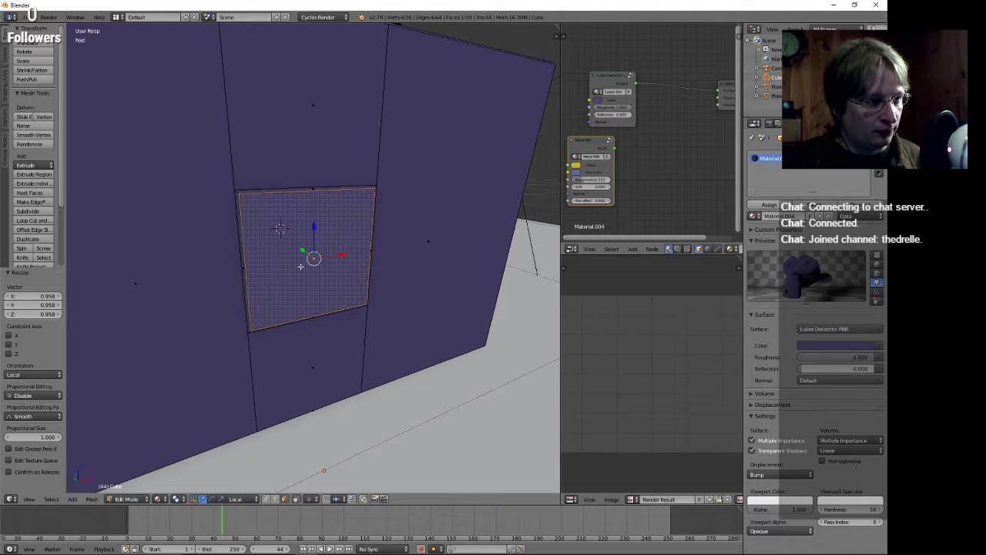
# Extrude the face again and scale it down to 0.743 to form a frame.
pyautogui.press('e')
pyautogui.click(298, 261)
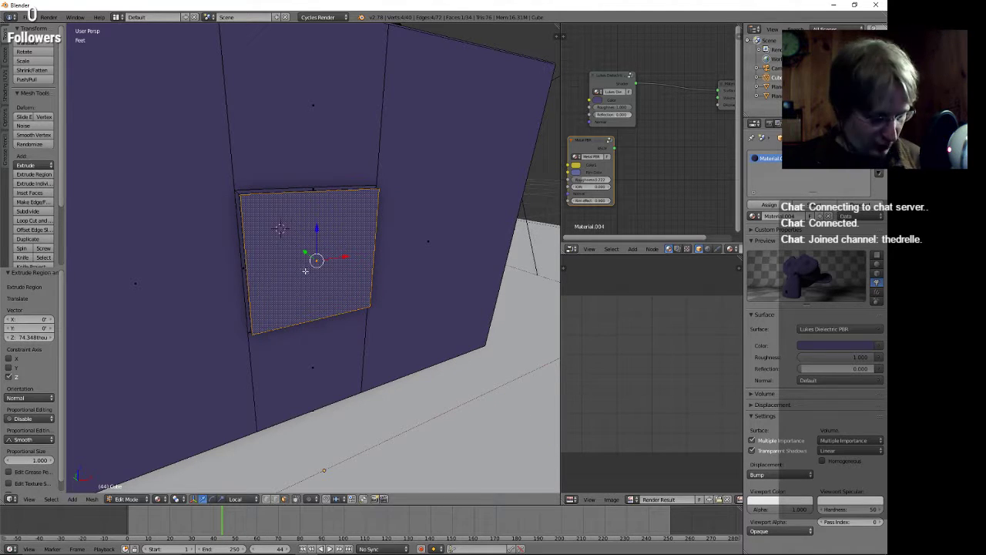
pyautogui.press('s')
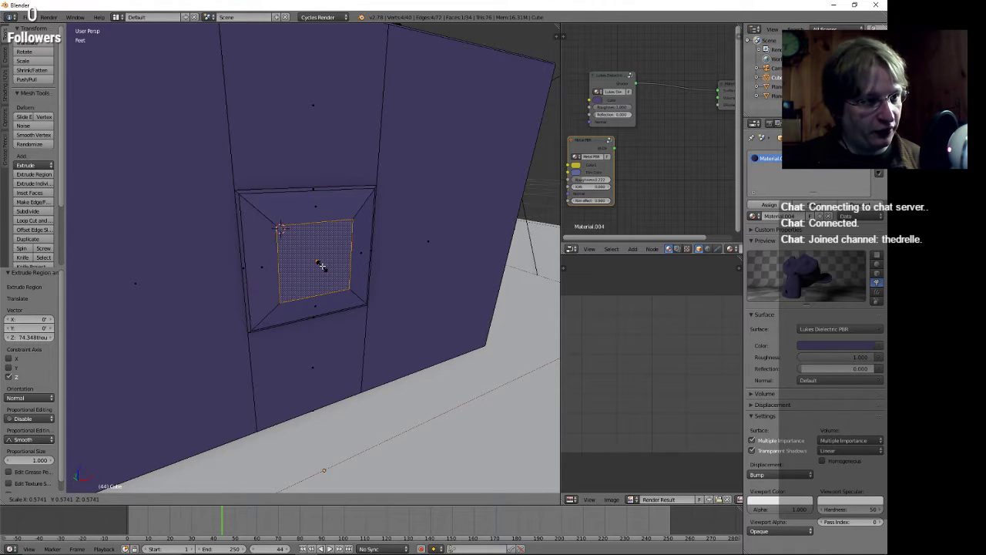
pyautogui.click(324, 265)
pyautogui.moveTo(324, 265)
pyautogui.mouseDown(button='middle')
pyautogui.moveTo(342, 326)
pyautogui.moveTo(286, 311)
pyautogui.moveTo(309, 259)
pyautogui.mouseUp(button='middle')
# Extrude the inner face and push it 141.685 outward from the wall.
pyautogui.press('e')
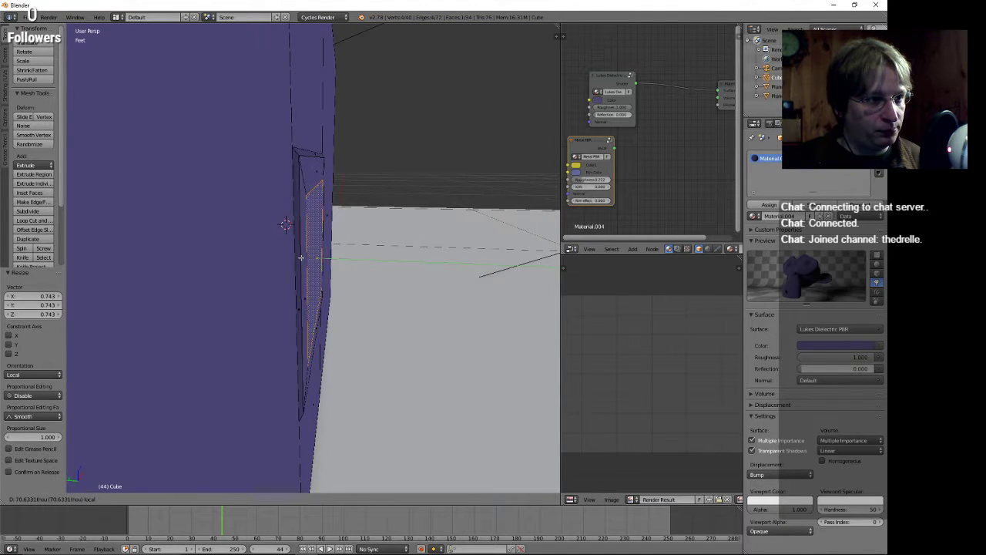
pyautogui.click(302, 257)
pyautogui.moveTo(316, 256); pyautogui.dragTo(346, 264)
pyautogui.moveTo(347, 265); pyautogui.dragTo(333, 274, button='middle')
pyautogui.scroll(-4, 333, 273)
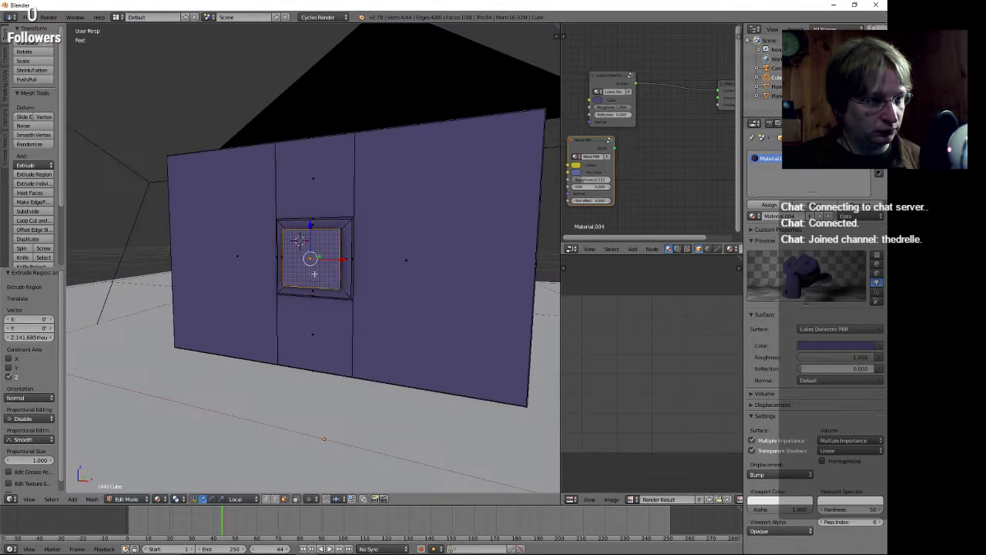
pyautogui.moveTo(420, 342); pyautogui.dragTo(274, 319, button='middle')
# Extrude the box's front face further out from the wall.
pyautogui.scroll(2, 392, 305)
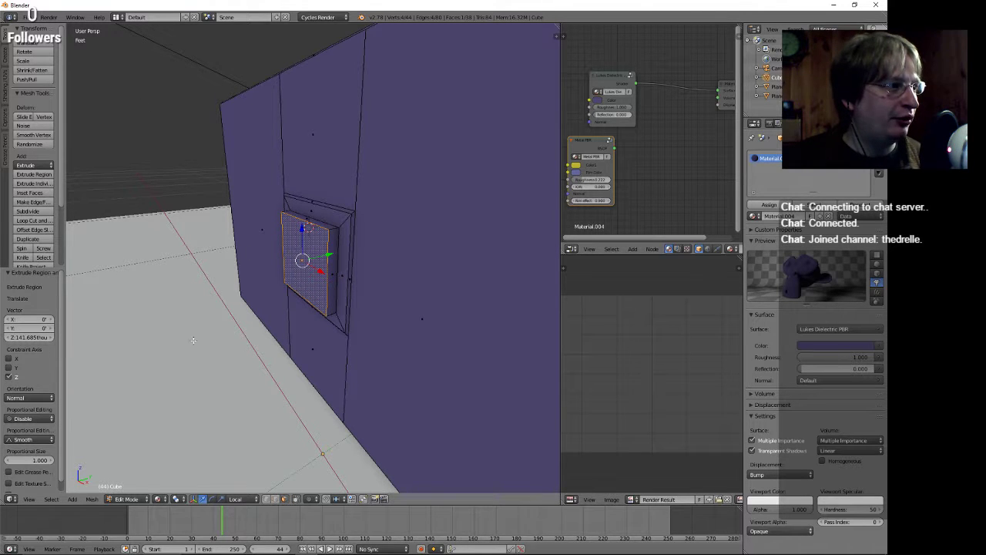
pyautogui.moveTo(196, 350); pyautogui.dragTo(195, 366, button='middle')
pyautogui.moveTo(214, 316); pyautogui.dragTo(185, 331, button='middle')
pyautogui.press('e')
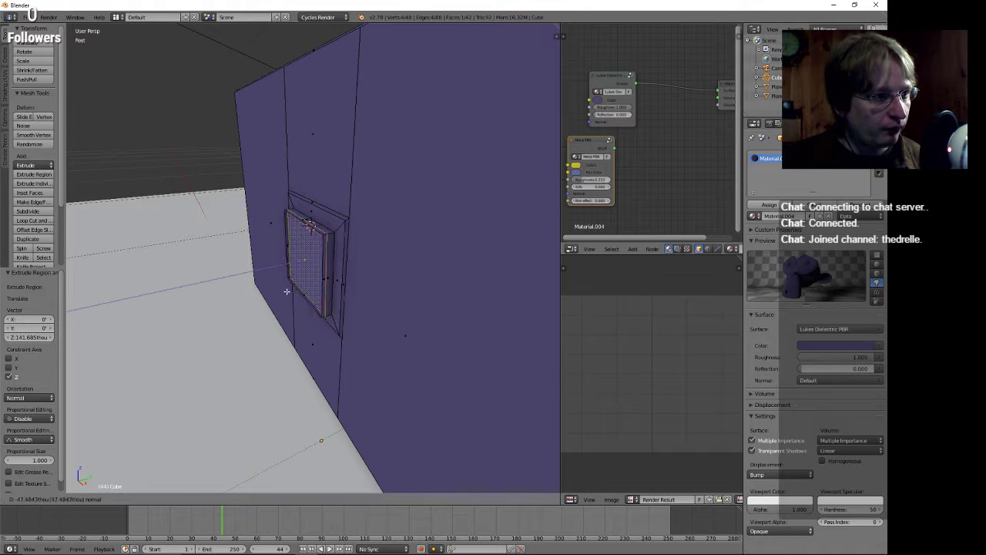
pyautogui.click(270, 295)
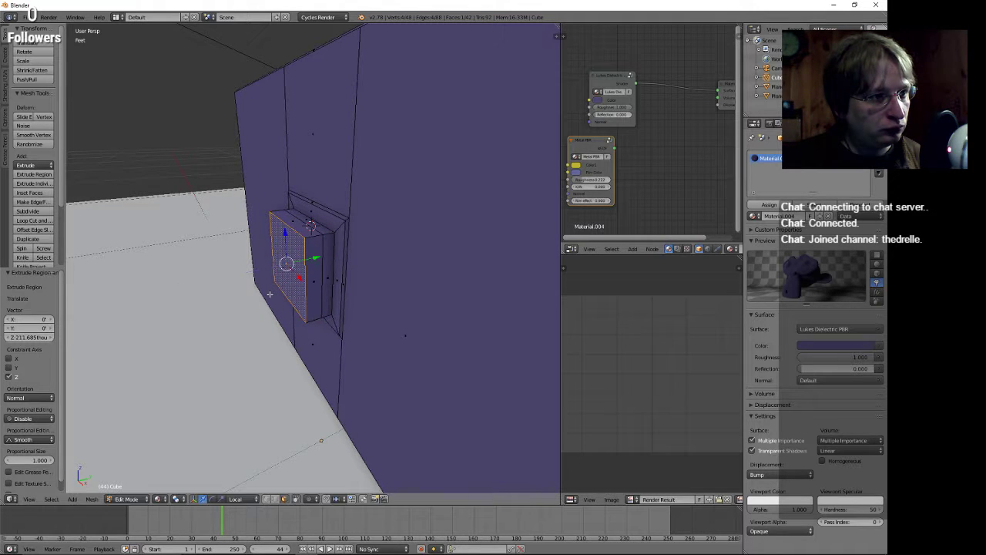
# Extrude the box's top face.
pyautogui.rightClick(296, 219)
pyautogui.press('e')
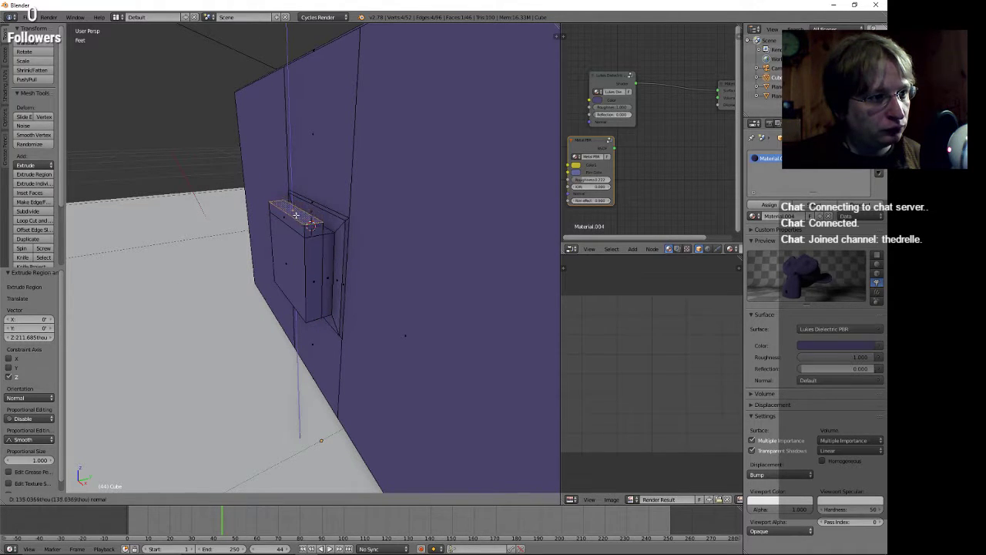
pyautogui.click(296, 219)
# Subdivide the selected side strip faces, extrude them in place and begin scaling.
pyautogui.keyDown('shift'); pyautogui.rightClick(315, 265); pyautogui.keyUp('shift')
pyautogui.moveTo(287, 280); pyautogui.dragTo(349, 271, button='middle')
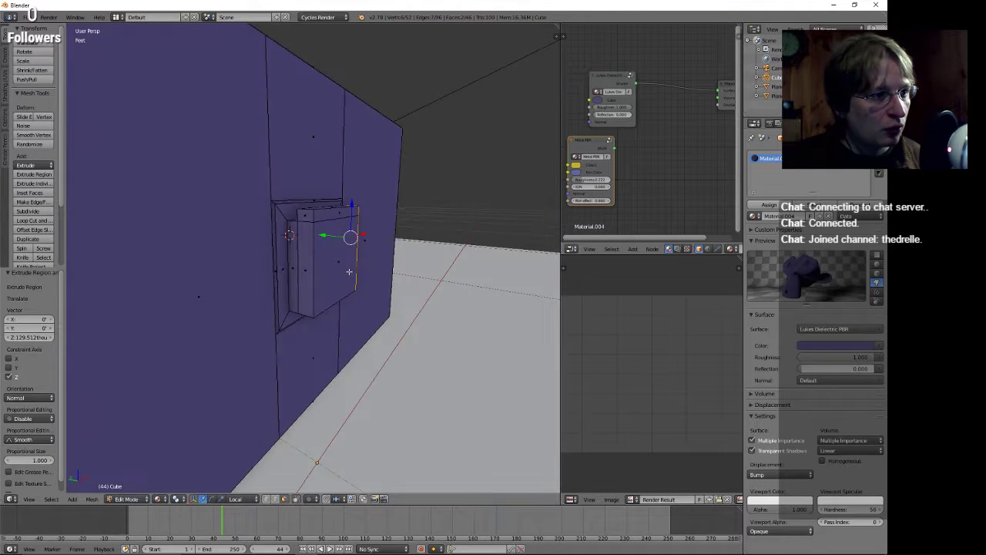
pyautogui.keyDown('shift'); pyautogui.rightClick(305, 219); pyautogui.keyUp('shift')
pyautogui.keyDown('shift'); pyautogui.rightClick(306, 249); pyautogui.keyUp('shift')
pyautogui.press('w')
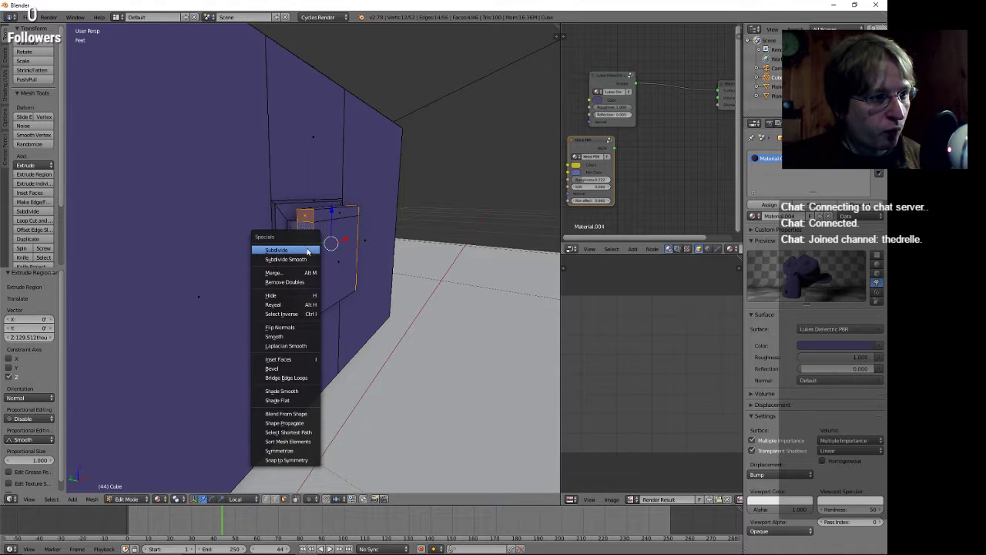
pyautogui.click(303, 252)
pyautogui.press('e')
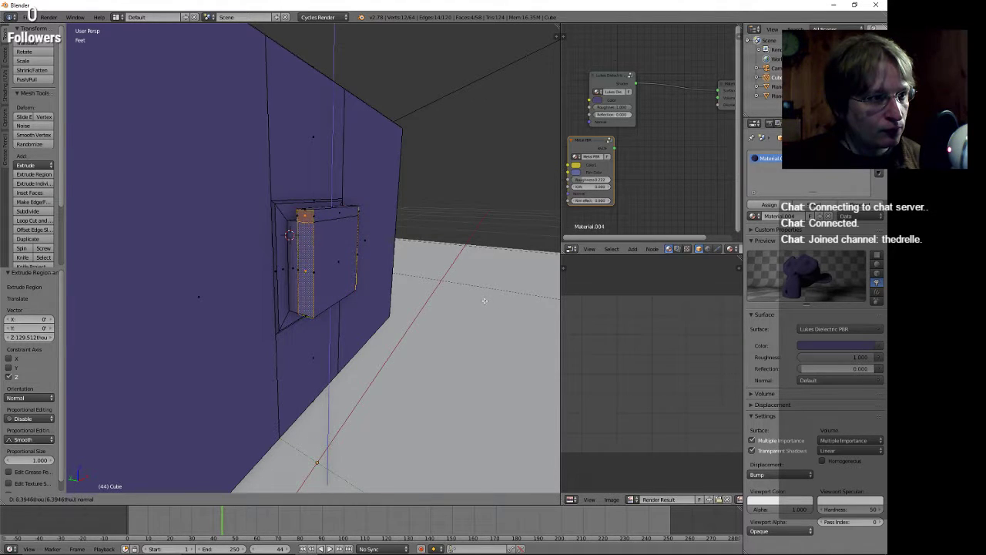
pyautogui.rightClick(484, 300)
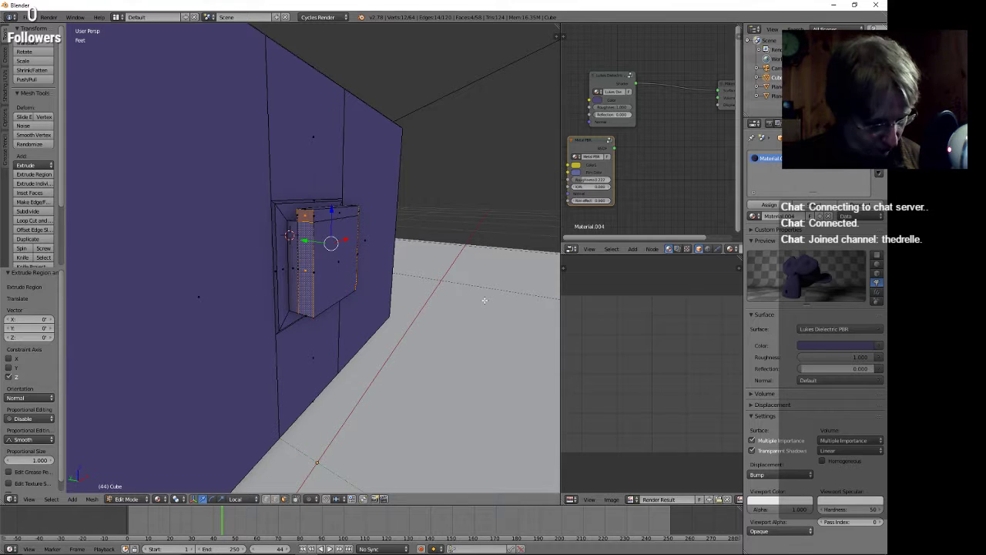
pyautogui.press('s')
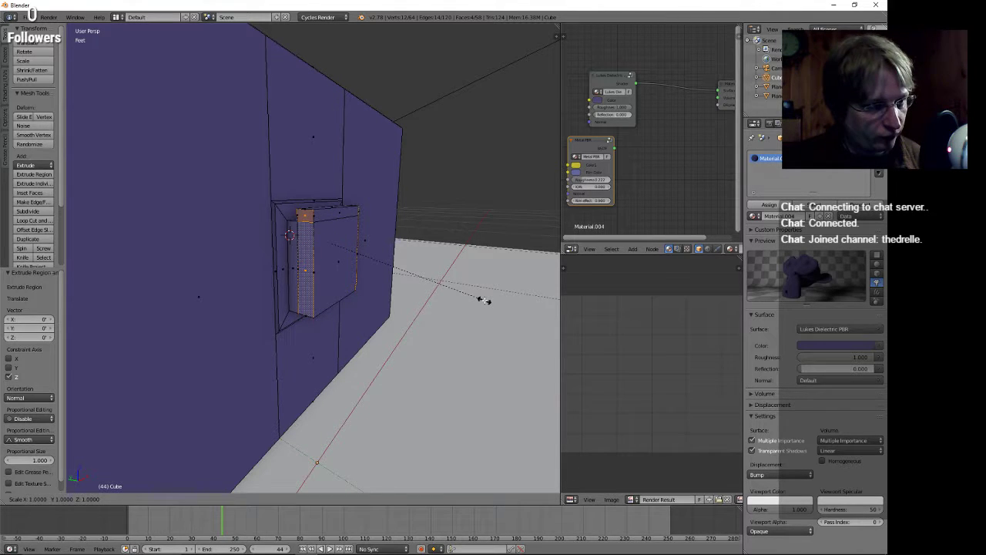
# Widen the selected box faces to 1.162 along X.
pyautogui.press('x')
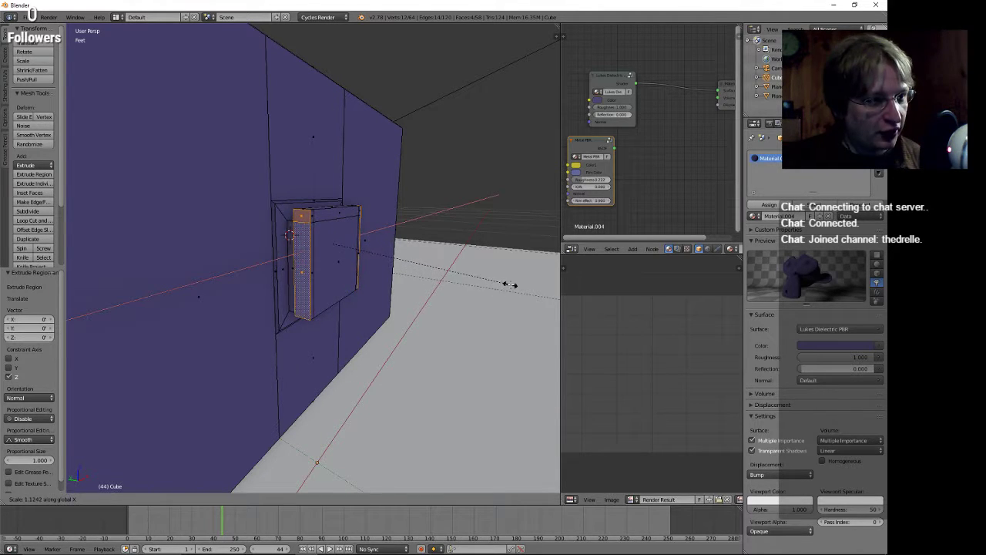
pyautogui.click(514, 282)
pyautogui.moveTo(514, 282); pyautogui.dragTo(312, 272, button='middle')
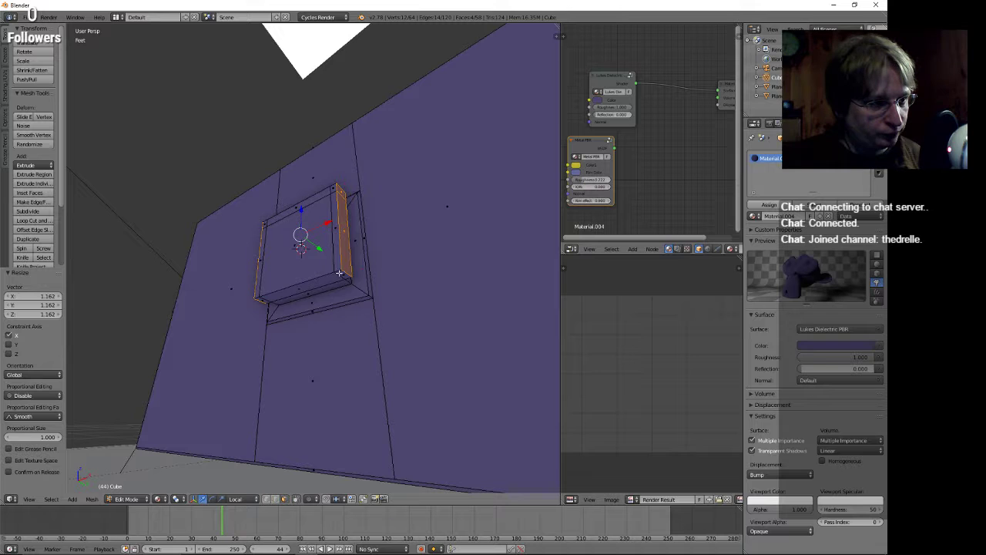
# Extrude the three bottom strip faces and move them out along Y.
pyautogui.rightClick(342, 274)
pyautogui.keyDown('shift'); pyautogui.rightClick(316, 283); pyautogui.keyUp('shift')
pyautogui.keyDown('shift'); pyautogui.rightClick(263, 300); pyautogui.keyUp('shift')
pyautogui.press('e')
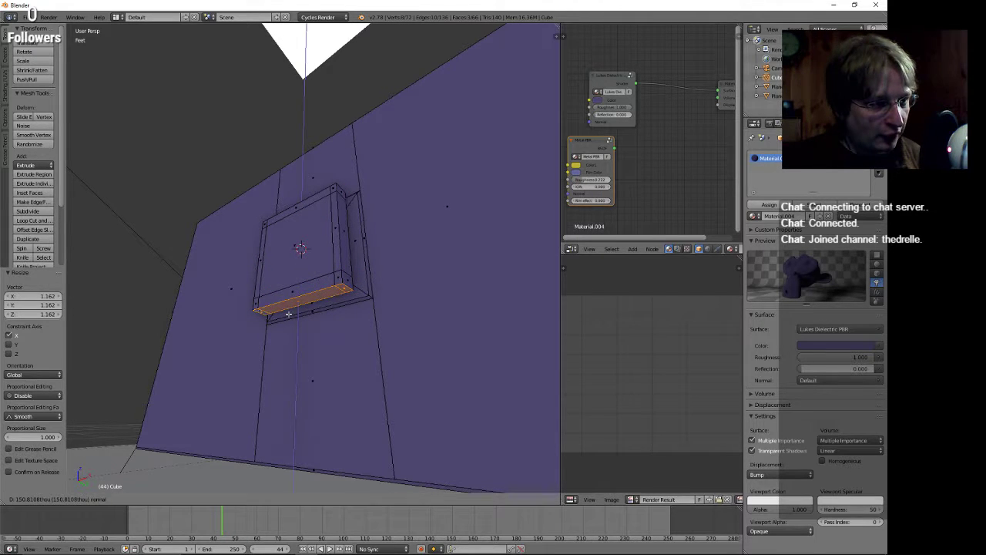
pyautogui.click(303, 328)
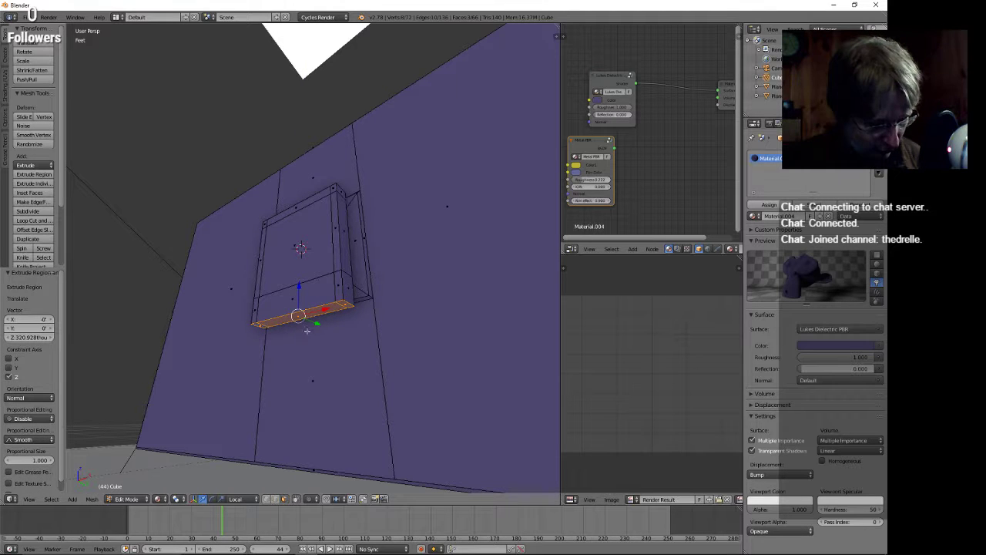
pyautogui.press('g')
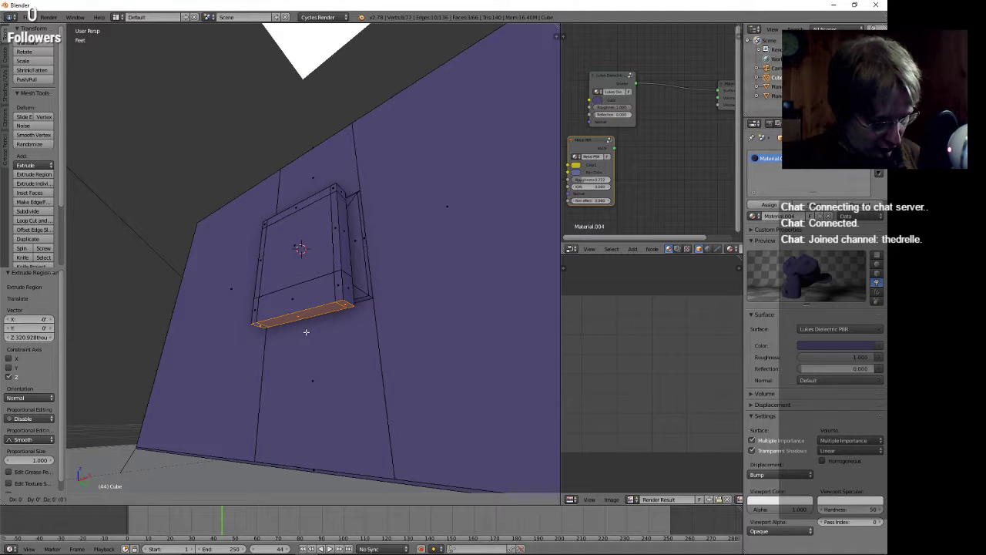
pyautogui.press('y')
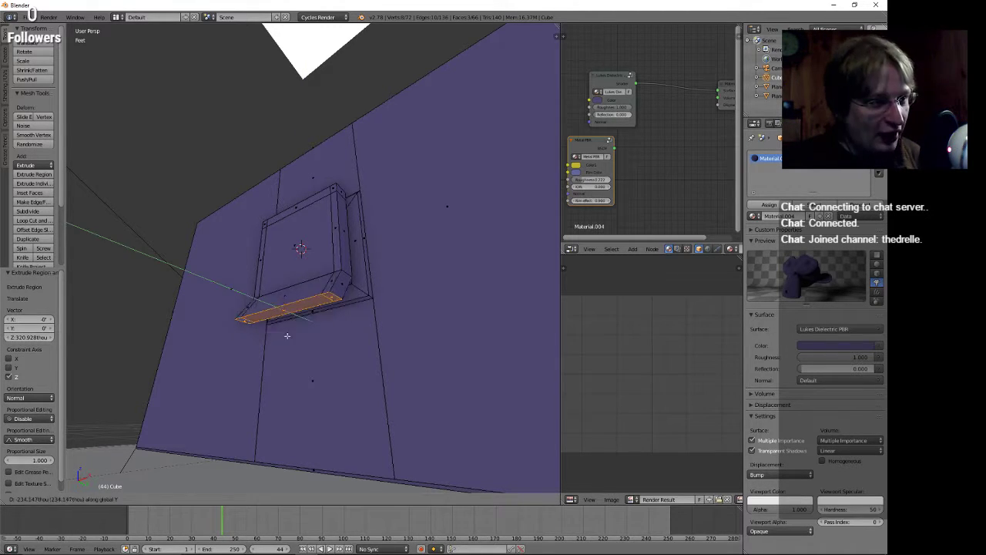
pyautogui.click(300, 335)
# Lower the extruded strip 1.682 along Z to the floor as a stand.
pyautogui.moveTo(350, 383); pyautogui.dragTo(282, 404, button='middle')
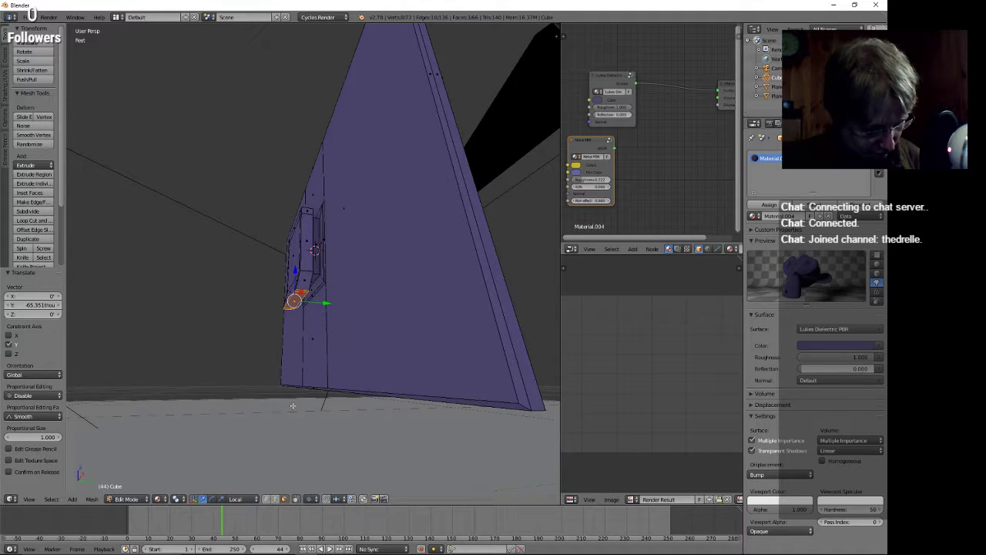
pyautogui.press('g')
pyautogui.press('z')
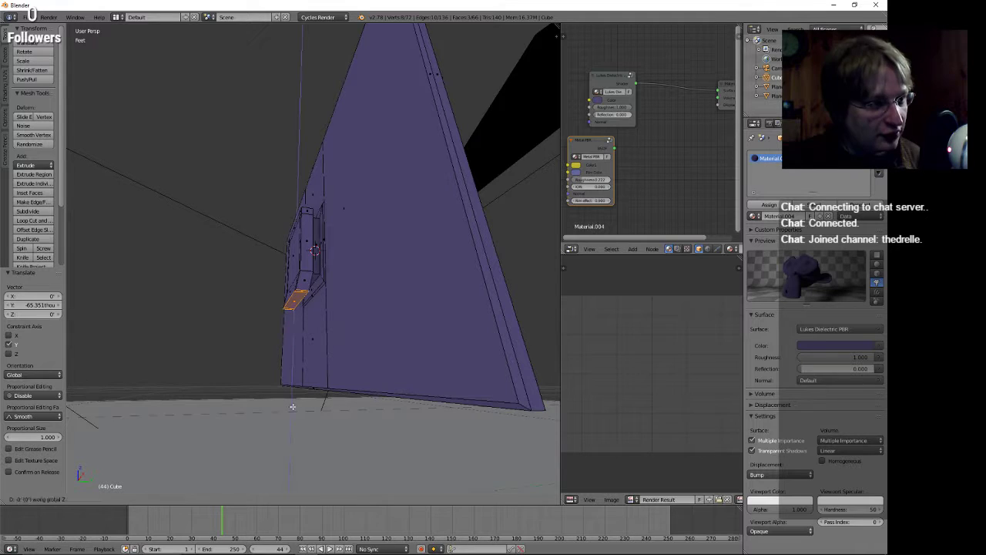
pyautogui.click(301, 48)
pyautogui.moveTo(414, 159); pyautogui.dragTo(347, 185, button='middle')
pyautogui.moveTo(345, 222); pyautogui.dragTo(291, 349, button='middle')
# Extrude the stand's bottom face, undoing an unwanted extra extrusion.
pyautogui.press('e')
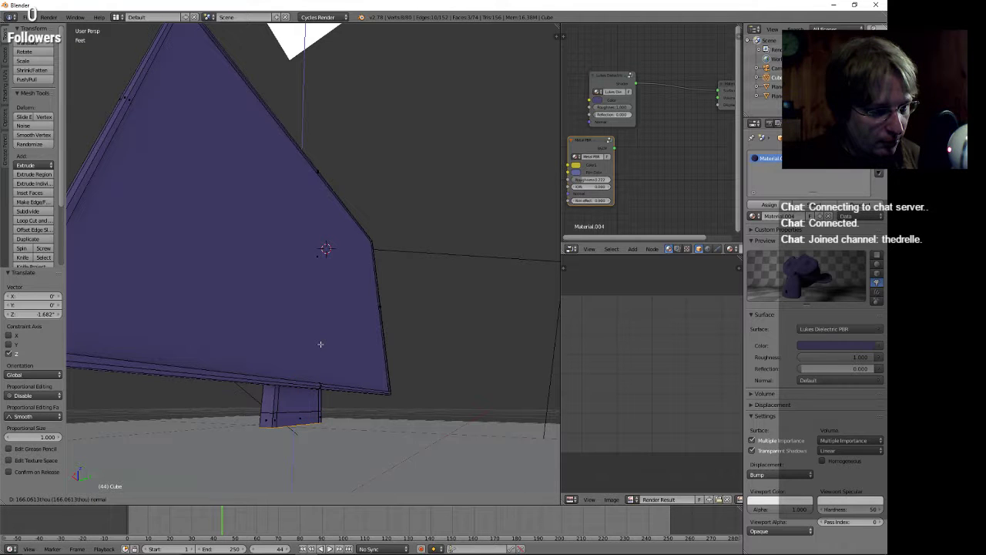
pyautogui.click(321, 343)
pyautogui.rightClick(269, 420)
pyautogui.moveTo(269, 421); pyautogui.dragTo(312, 443, button='middle')
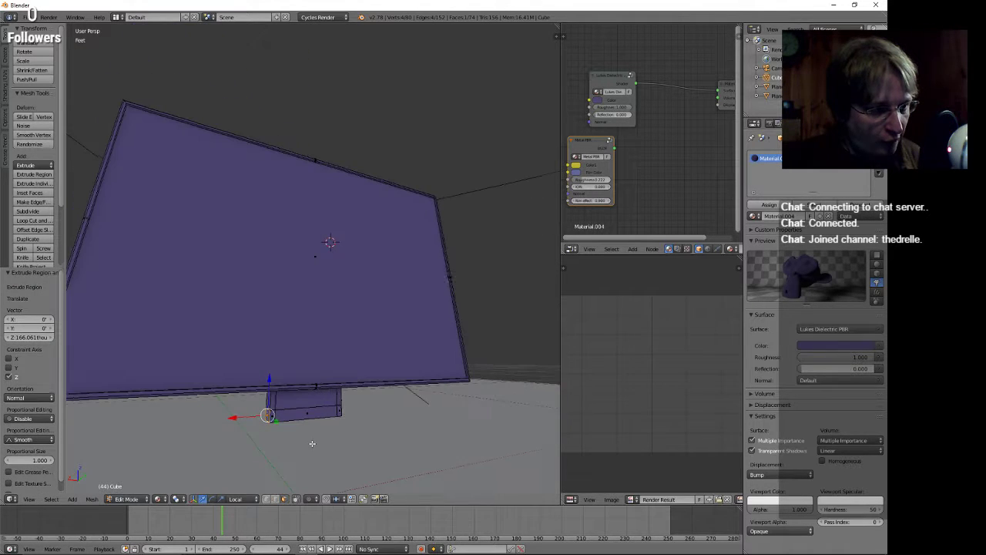
pyautogui.press('e')
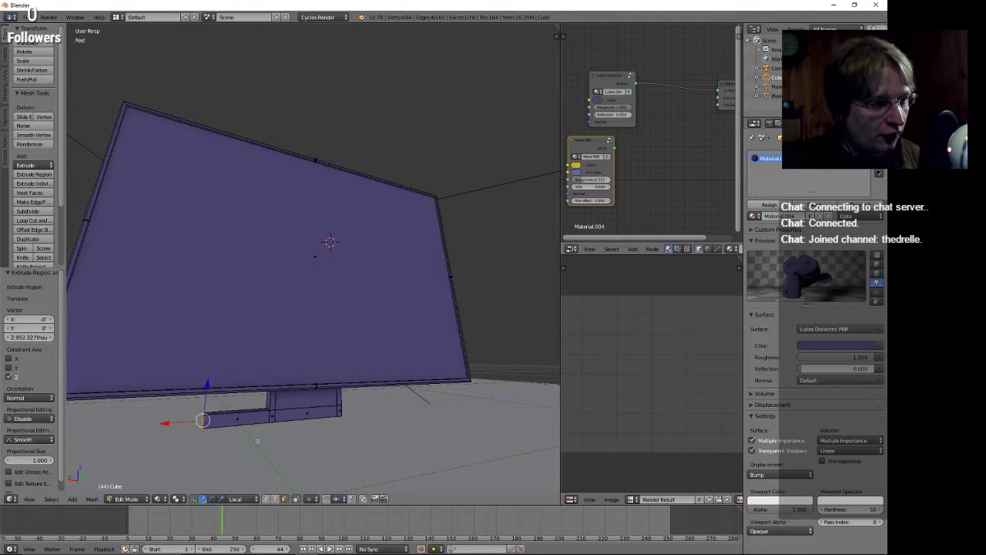
pyautogui.hotkey('ctrl', 'z')
pyautogui.moveTo(317, 453); pyautogui.dragTo(341, 414, button='middle')
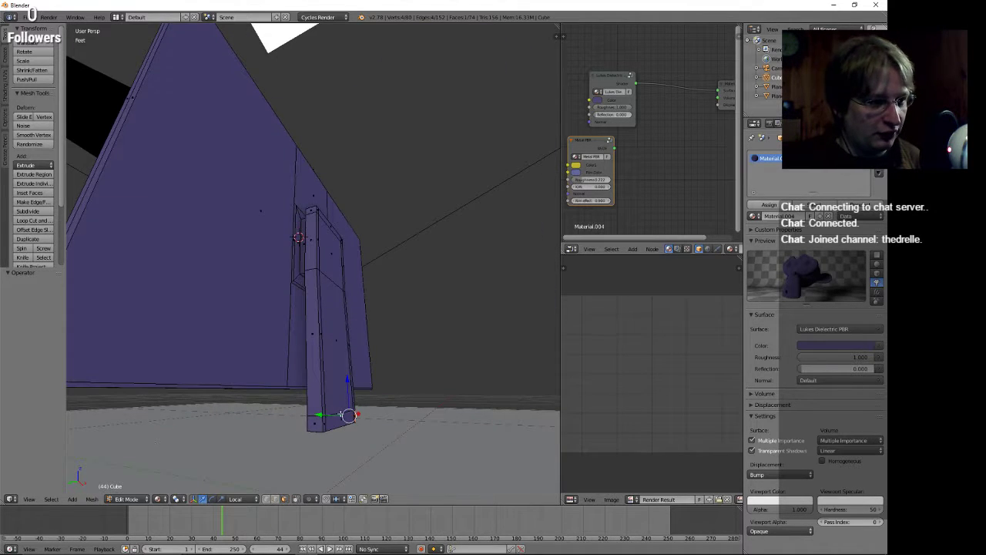
# Extrude both base faces in place and stretch them 2.740 along X.
pyautogui.keyDown('shift'); pyautogui.rightClick(317, 429); pyautogui.keyUp('shift')
pyautogui.moveTo(413, 439); pyautogui.dragTo(390, 441, button='middle')
pyautogui.press('e')
pyautogui.rightClick(386, 442)
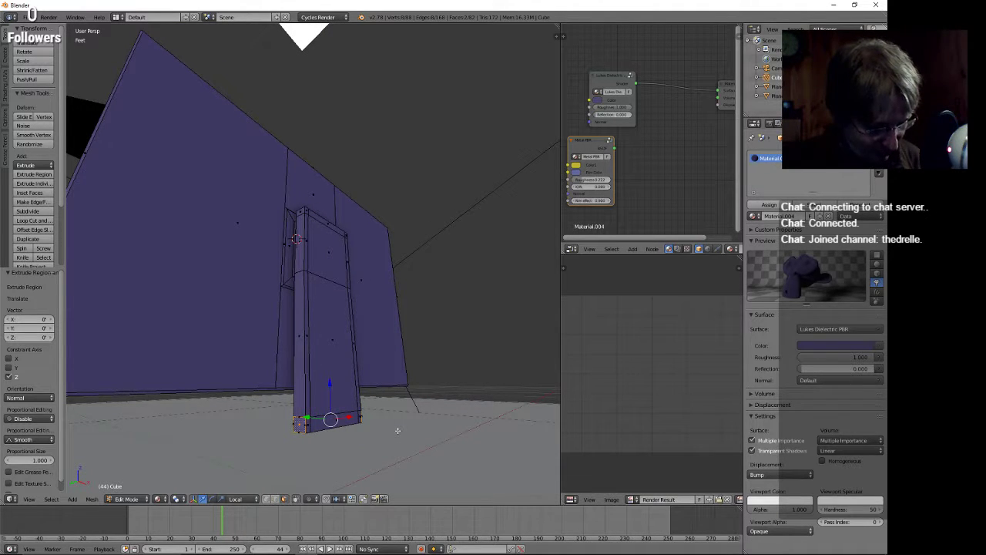
pyautogui.press('s')
pyautogui.press('x')
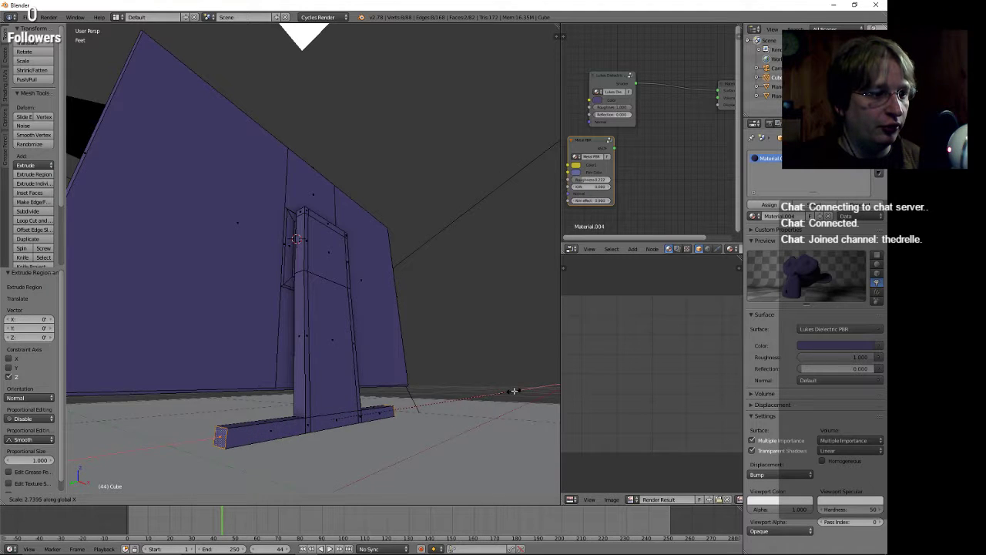
pyautogui.click(514, 391)
# Shift the widened foot 280.797 along Y.
pyautogui.moveTo(504, 398); pyautogui.dragTo(310, 416, button='middle')
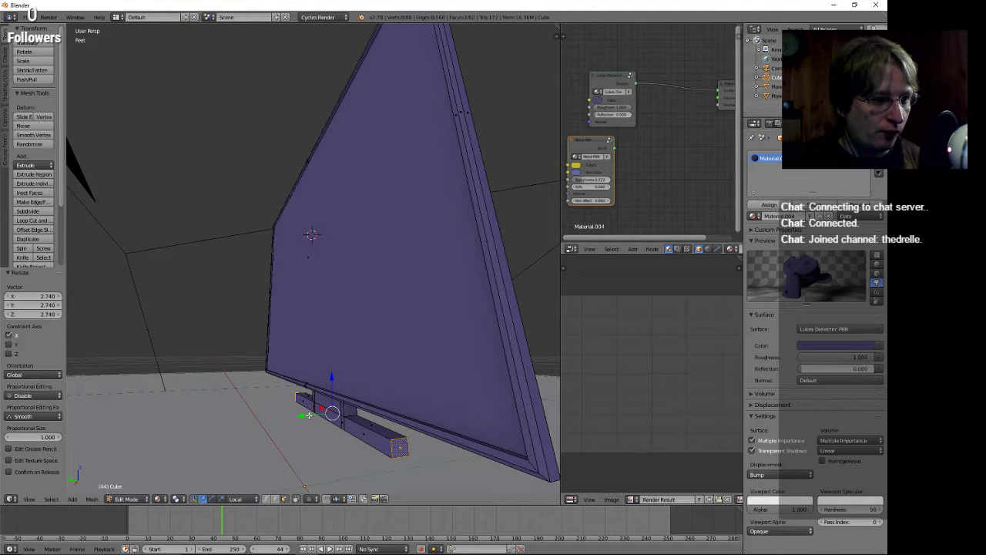
pyautogui.press('g')
pyautogui.press('y')
pyautogui.click(308, 455)
pyautogui.moveTo(309, 455); pyautogui.dragTo(362, 398, button='middle')
pyautogui.moveTo(363, 463); pyautogui.dragTo(414, 330, button='middle')
pyautogui.moveTo(521, 324); pyautogui.dragTo(411, 323, button='middle')
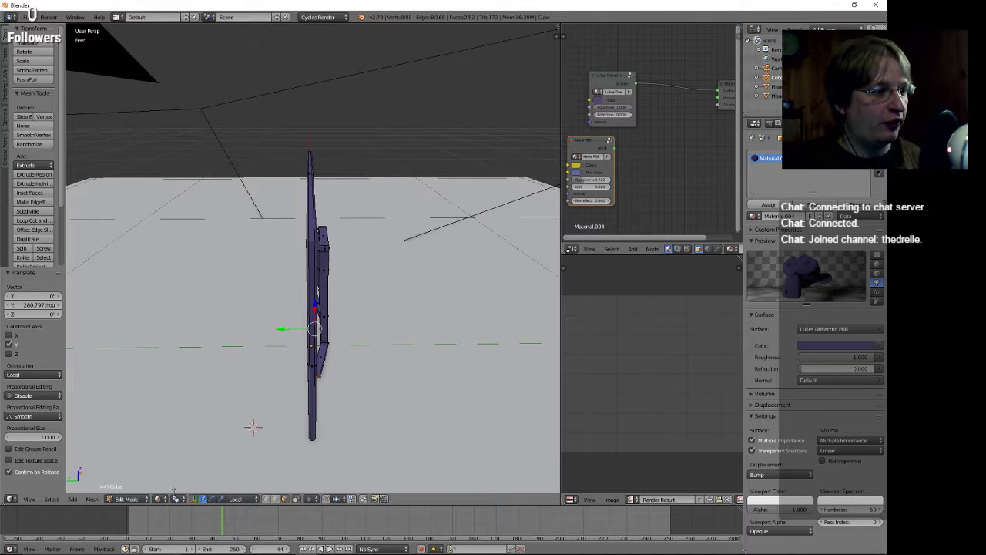
# Switch from Edit Mode back to Object Mode.
pyautogui.click(137, 500)
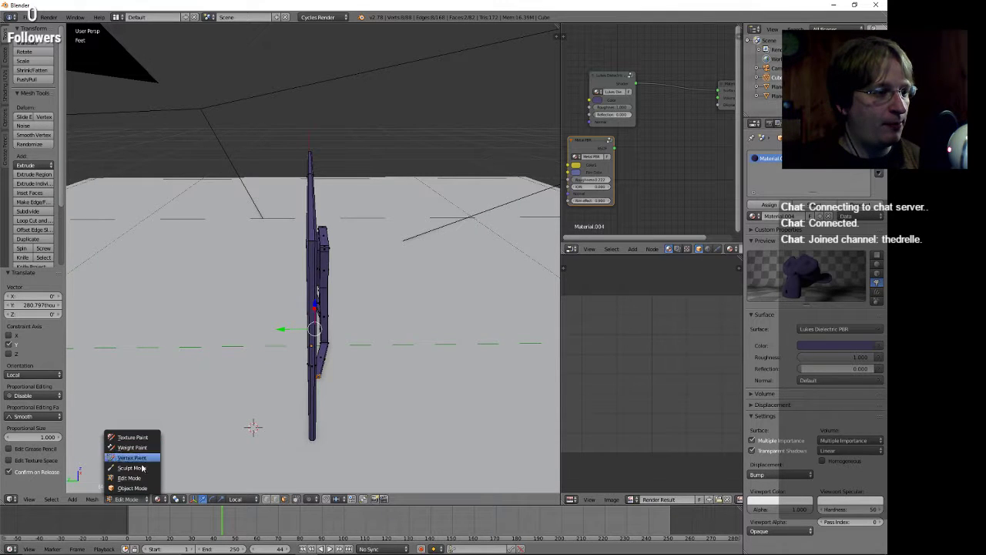
pyautogui.click(140, 488)
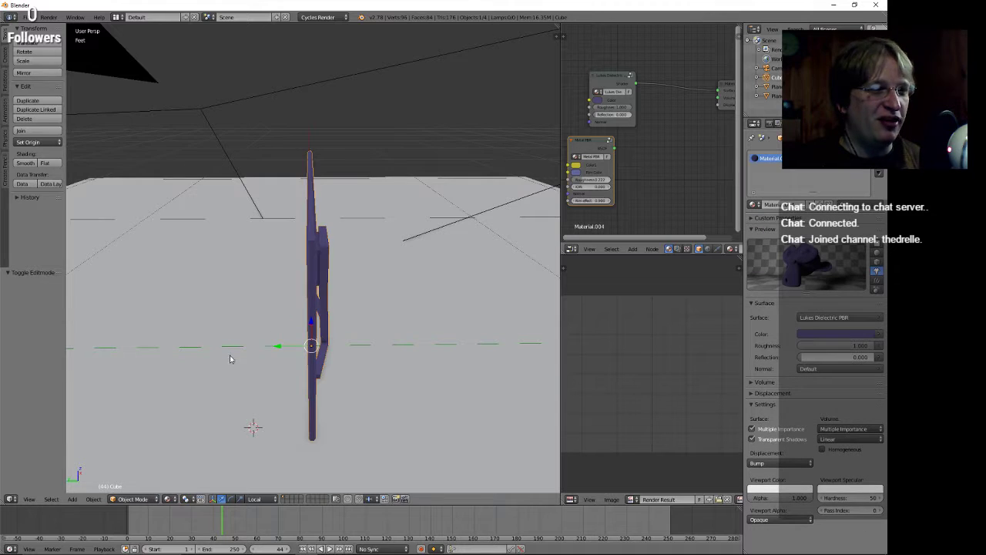
pyautogui.moveTo(232, 353); pyautogui.dragTo(202, 341, button='middle')
# Darken the monitor material's Color to a deep, nearly black navy.
pyautogui.click(844, 336)
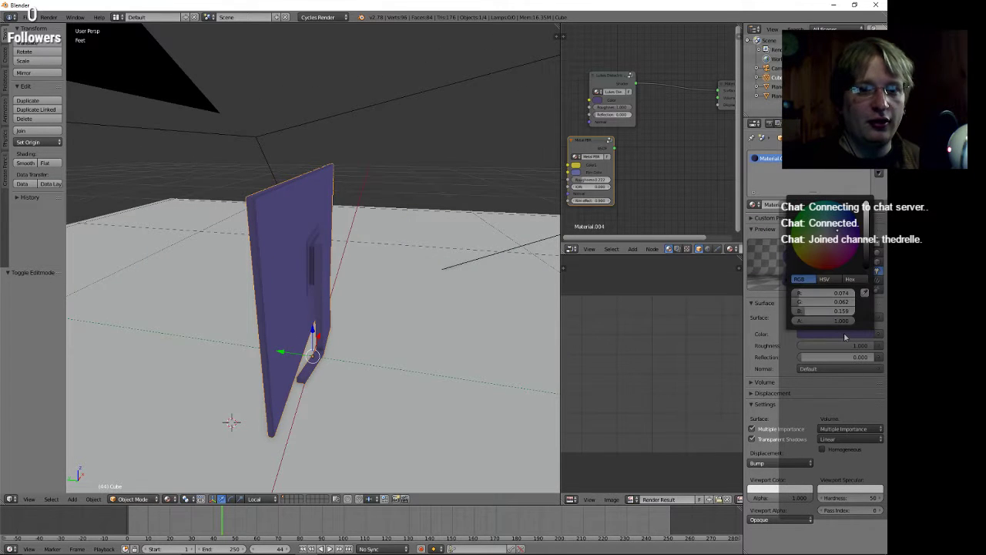
pyautogui.click(870, 260)
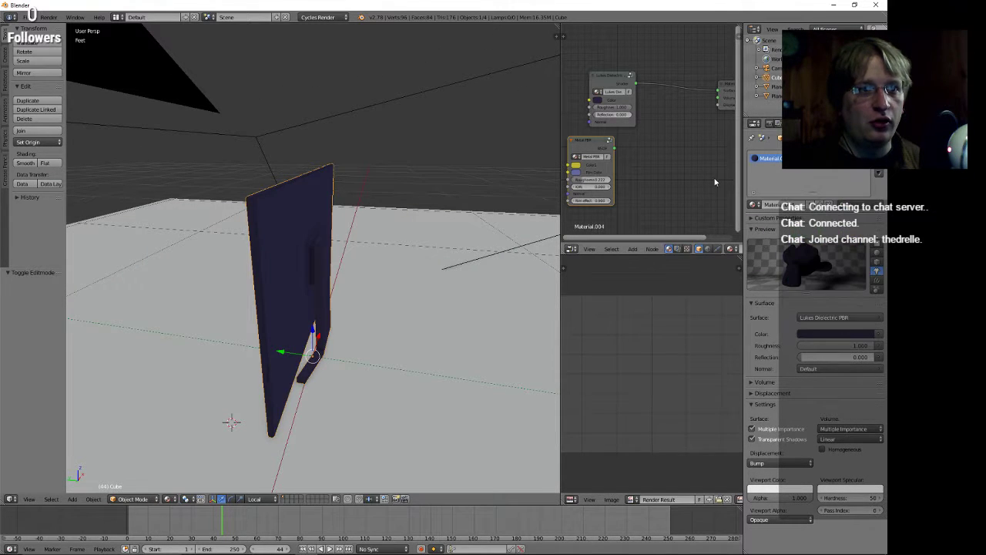
pyautogui.moveTo(711, 178); pyautogui.dragTo(675, 180, button='middle')
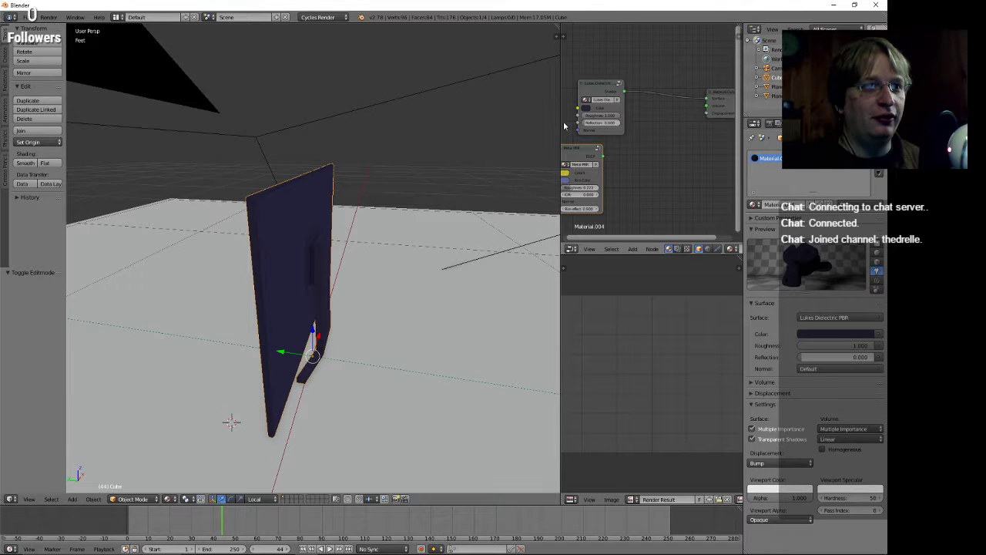
pyautogui.moveTo(560, 118); pyautogui.dragTo(377, 118)
# Set the Lukes Dielectric Color to near-black, about RGB 0.009, 0.009, 0.010.
pyautogui.scroll(2, 503, 96)
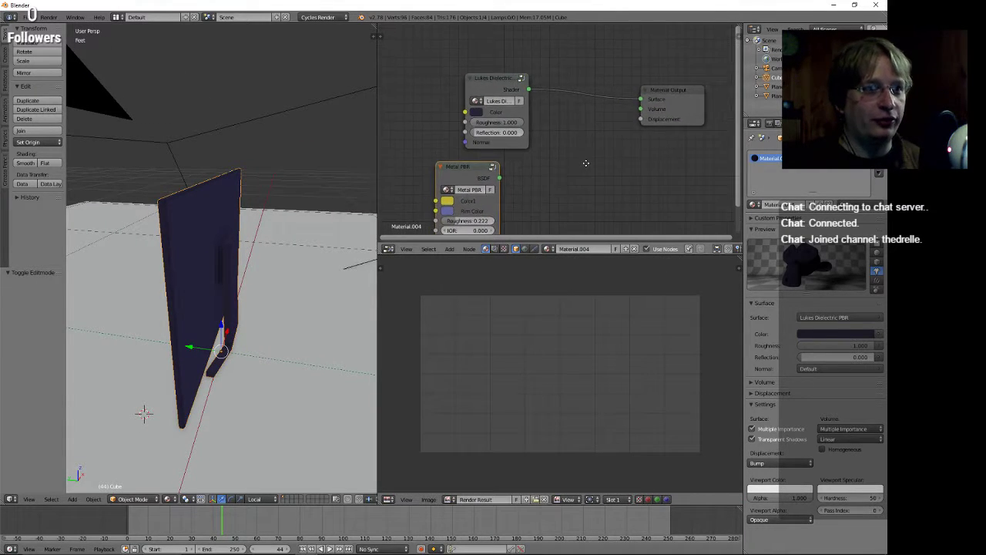
pyautogui.moveTo(501, 85); pyautogui.dragTo(507, 54)
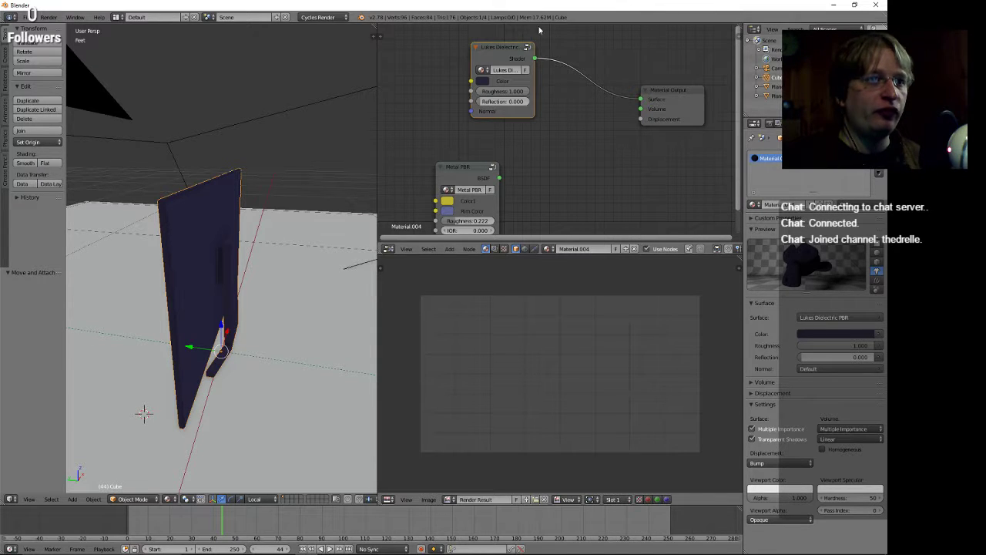
pyautogui.moveTo(426, 108); pyautogui.dragTo(524, 121, button='middle')
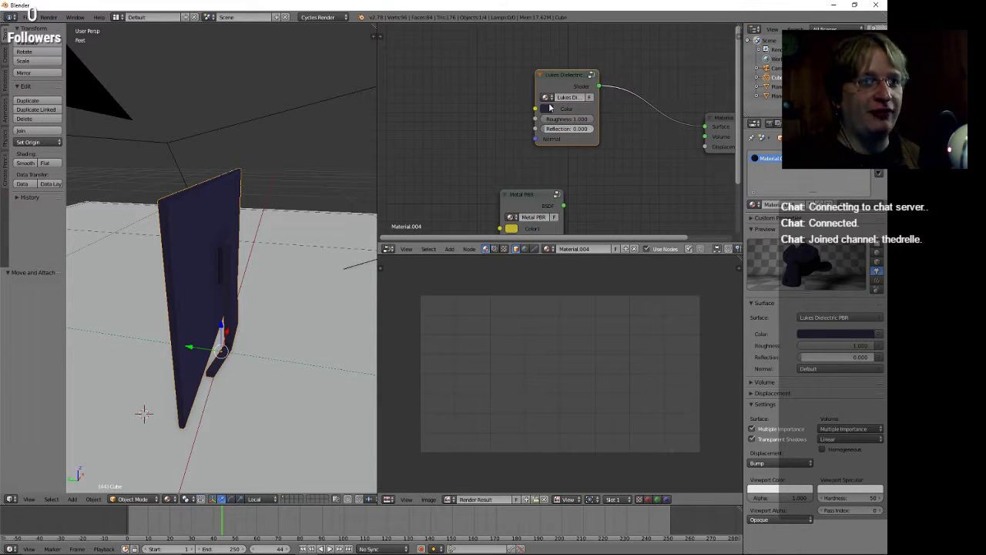
pyautogui.click(550, 108)
pyautogui.moveTo(618, 172); pyautogui.dragTo(618, 179)
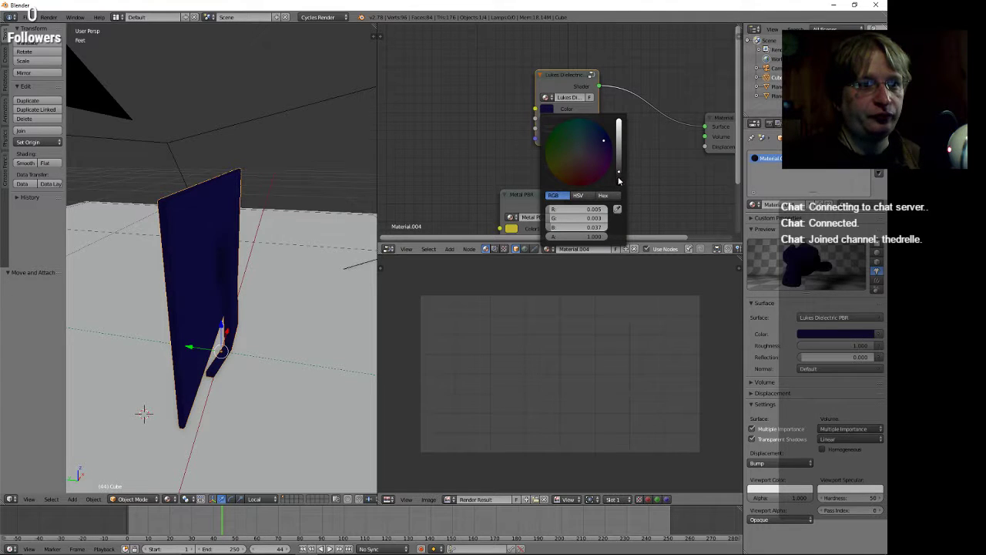
pyautogui.click(582, 150)
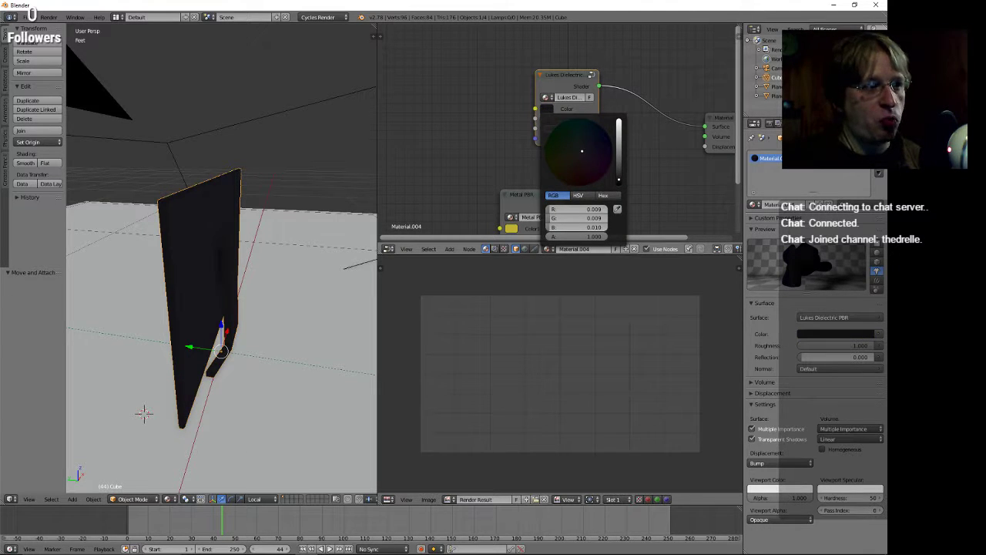
pyautogui.moveTo(231, 262); pyautogui.dragTo(311, 237, button='middle')
pyautogui.moveTo(378, 175); pyautogui.dragTo(519, 184)
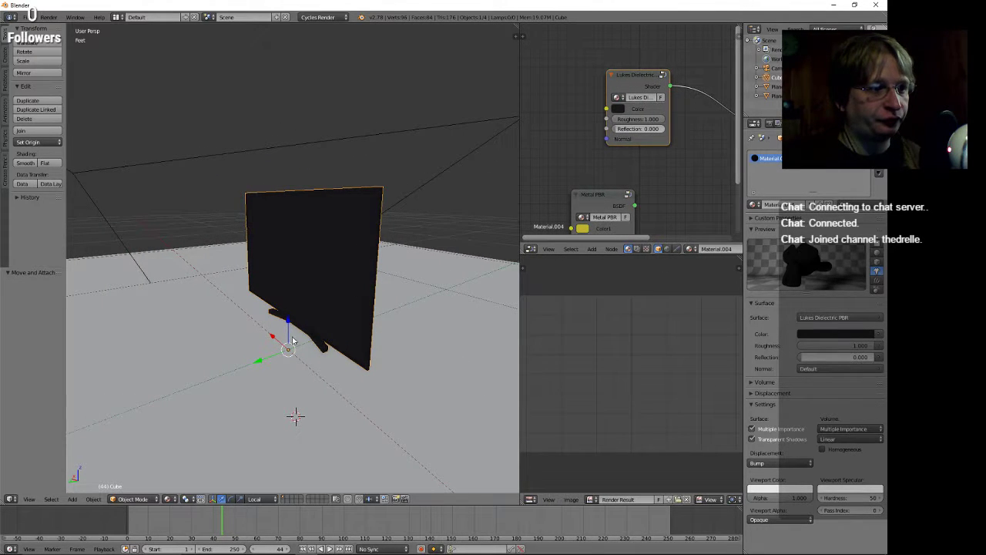
pyautogui.moveTo(293, 340); pyautogui.dragTo(286, 362, button='middle')
# Set the monitor's origin to its geometry with Object > Transform > Origin to Geometry.
pyautogui.click(100, 500)
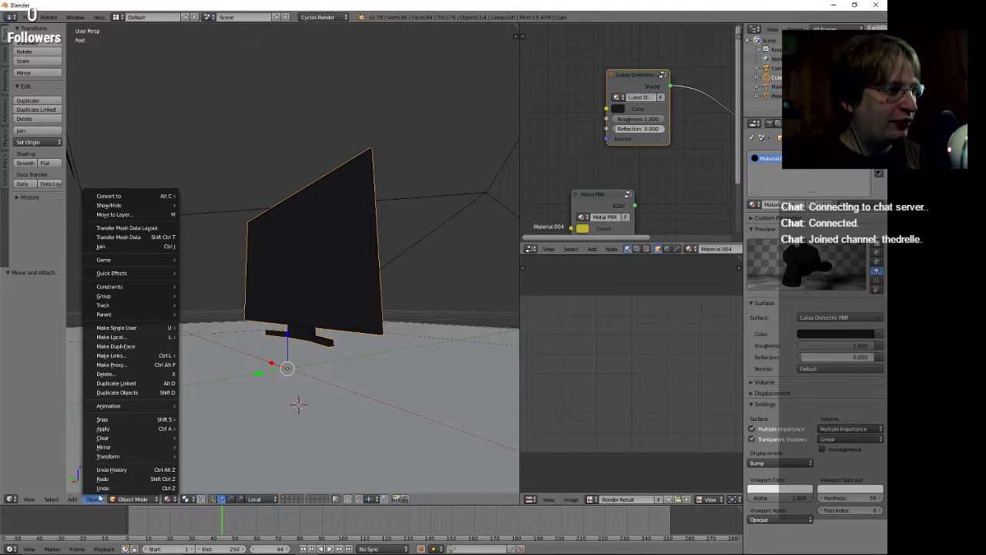
pyautogui.moveTo(139, 195)
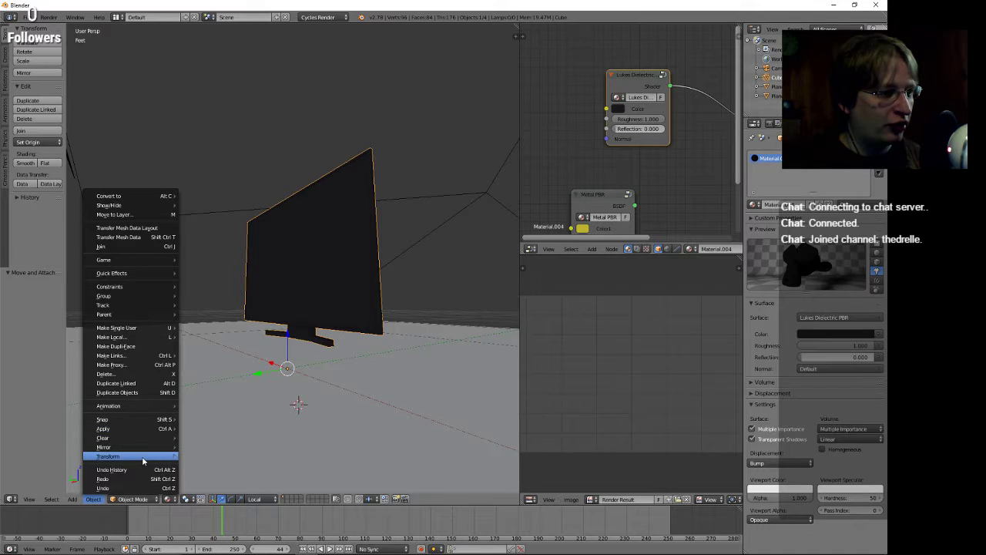
pyautogui.moveTo(143, 461)
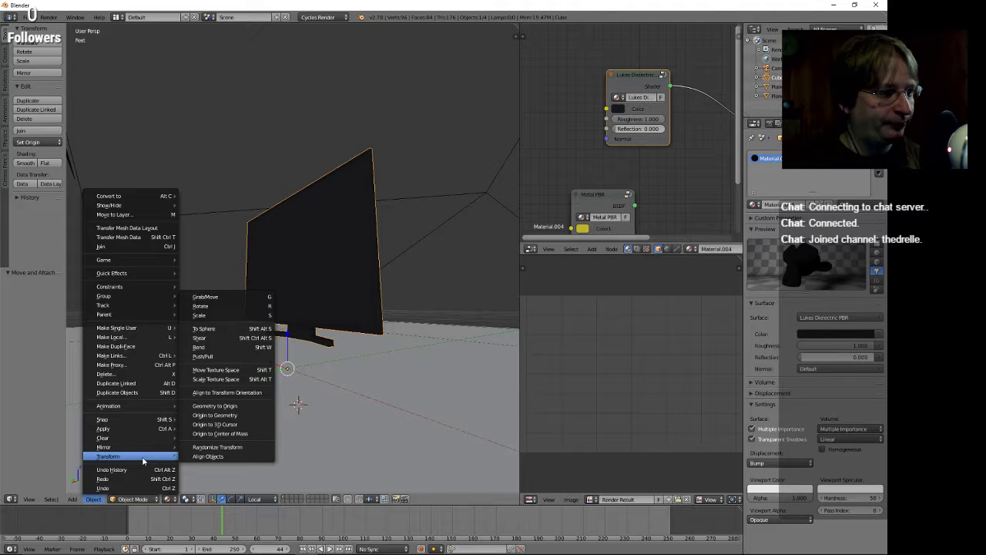
pyautogui.click(243, 418)
# Lower the monitor -806.8948 along Z onto the floor and show its transform values.
pyautogui.moveTo(361, 364); pyautogui.dragTo(332, 344, button='middle')
pyautogui.moveTo(296, 247)
pyautogui.mouseDown()
pyautogui.moveTo(296, 274)
pyautogui.moveTo(297, 265)
pyautogui.mouseUp()
pyautogui.moveTo(343, 447); pyautogui.dragTo(319, 329, button='middle')
pyautogui.scroll(-5, 315, 375)
pyautogui.click(517, 36)
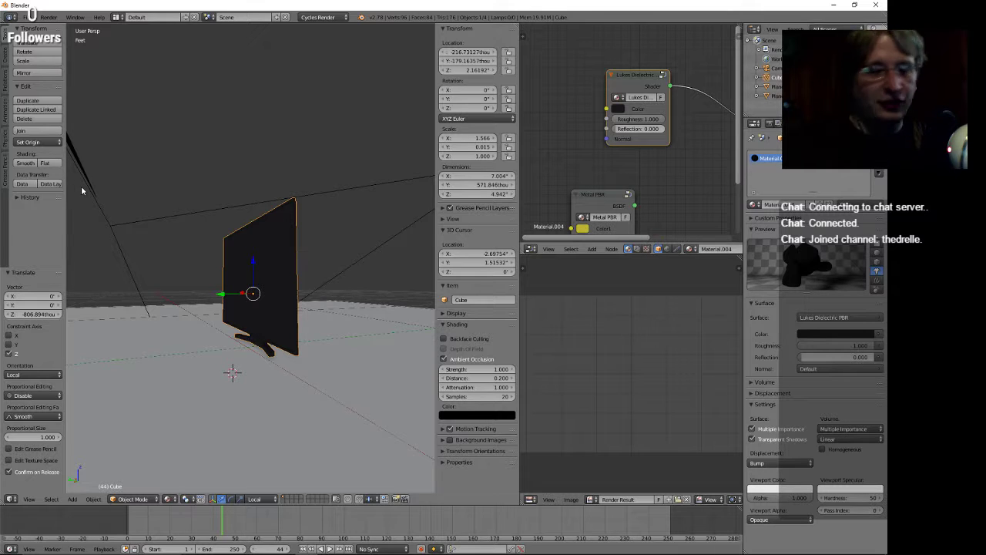
pyautogui.click(30, 18)
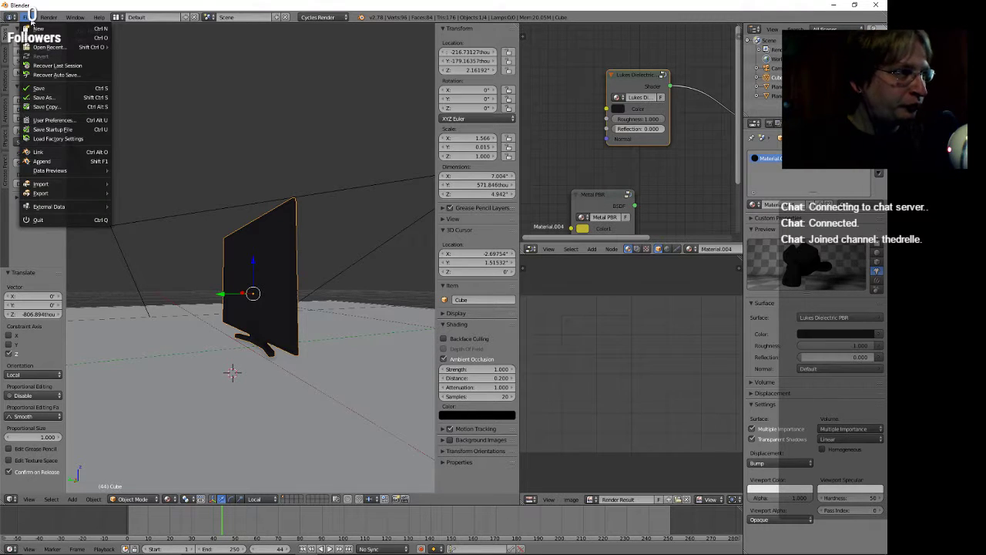
pyautogui.click(30, 18)
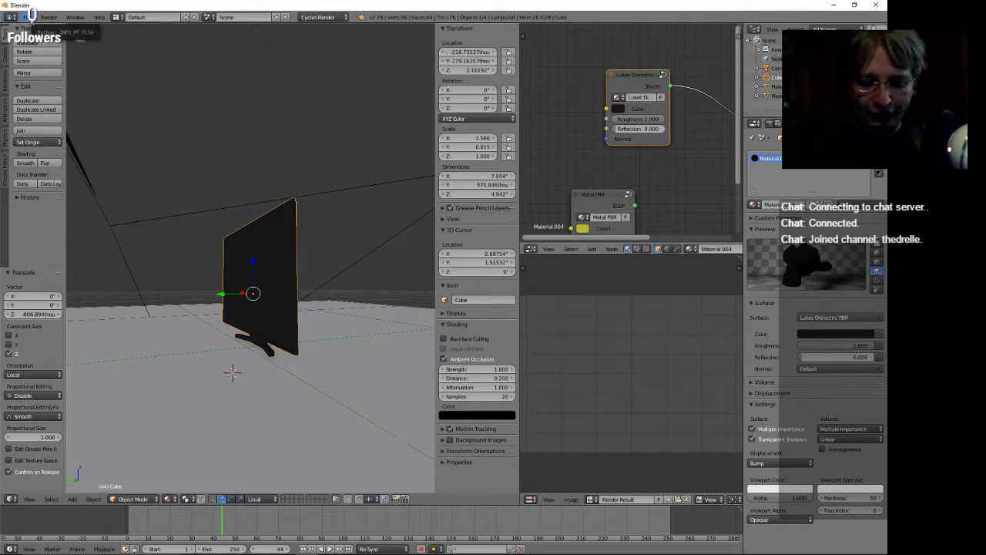
pyautogui.click(29, 18)
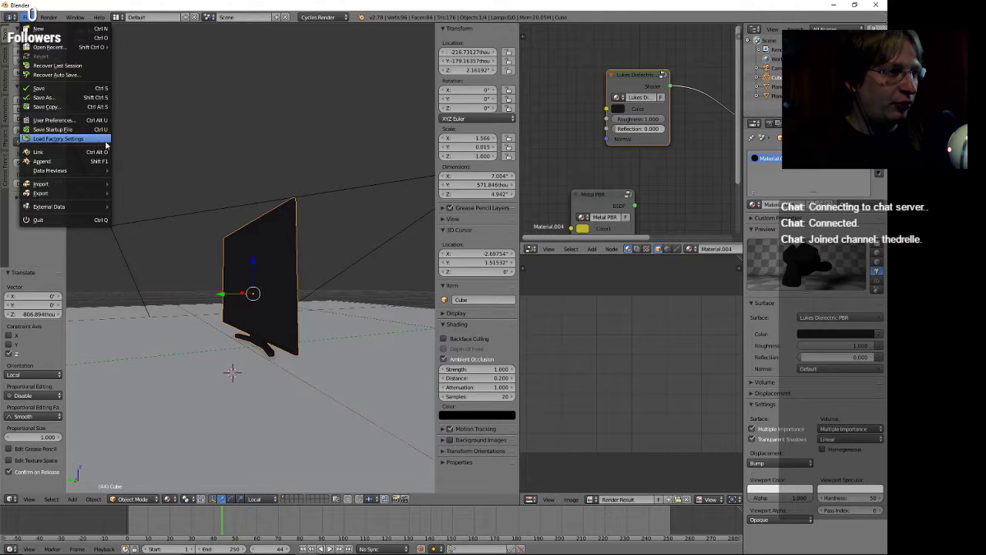
pyautogui.click(25, 17)
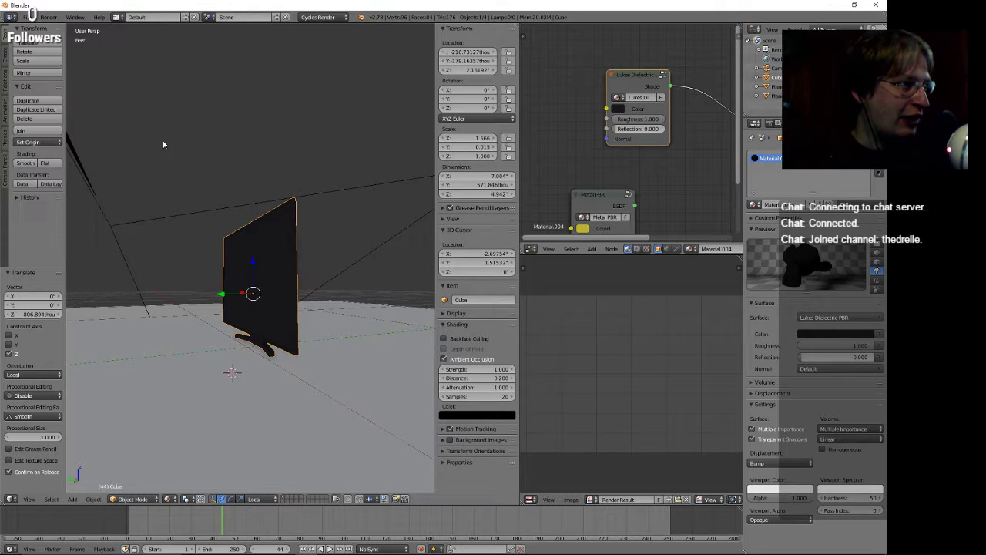
pyautogui.click(26, 21)
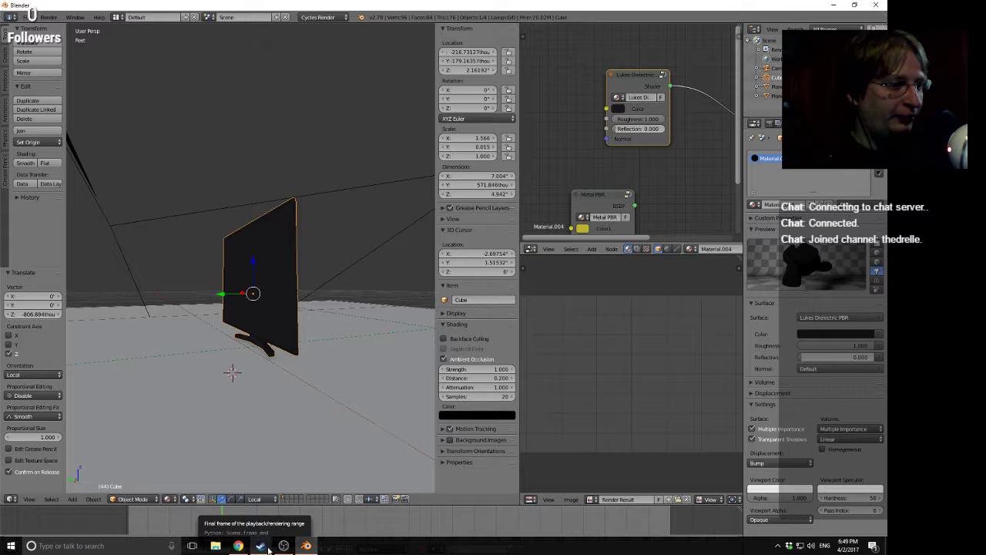
pyautogui.click(238, 545)
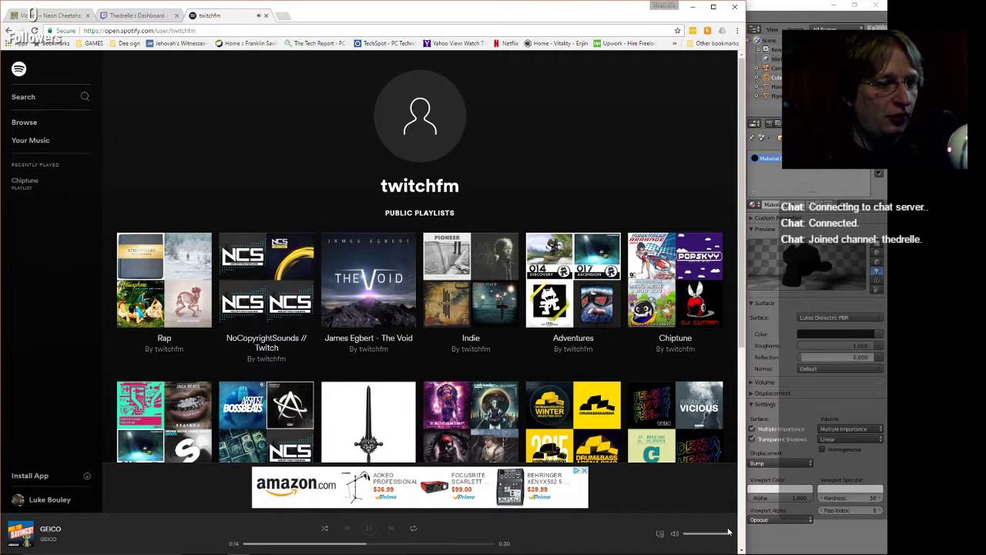
# Back in Blender, select the floor plane and its Diffuse BSDF node in Material.002.
pyautogui.click(692, 6)
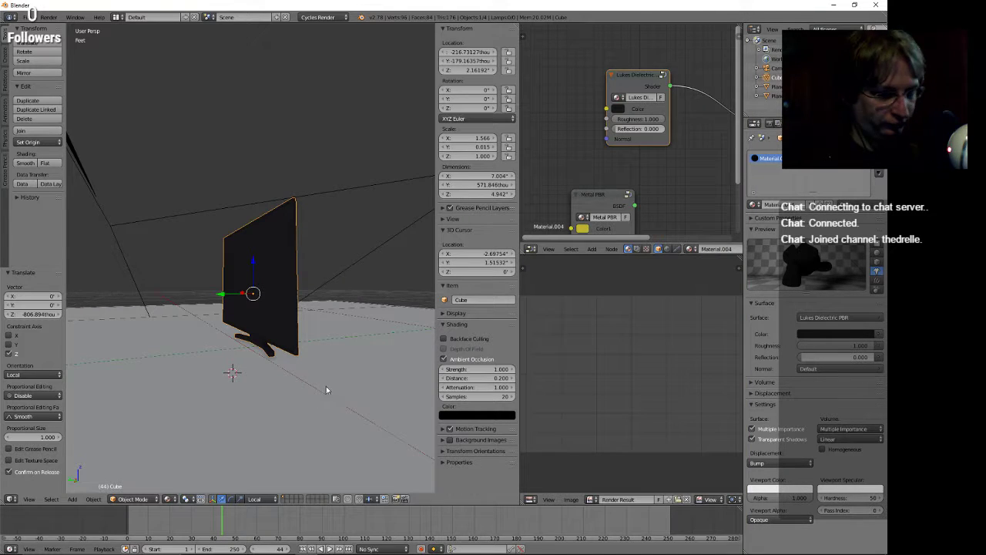
pyautogui.moveTo(326, 376); pyautogui.dragTo(216, 292, button='middle')
pyautogui.moveTo(163, 332); pyautogui.dragTo(151, 368, button='middle')
pyautogui.rightClick(106, 321)
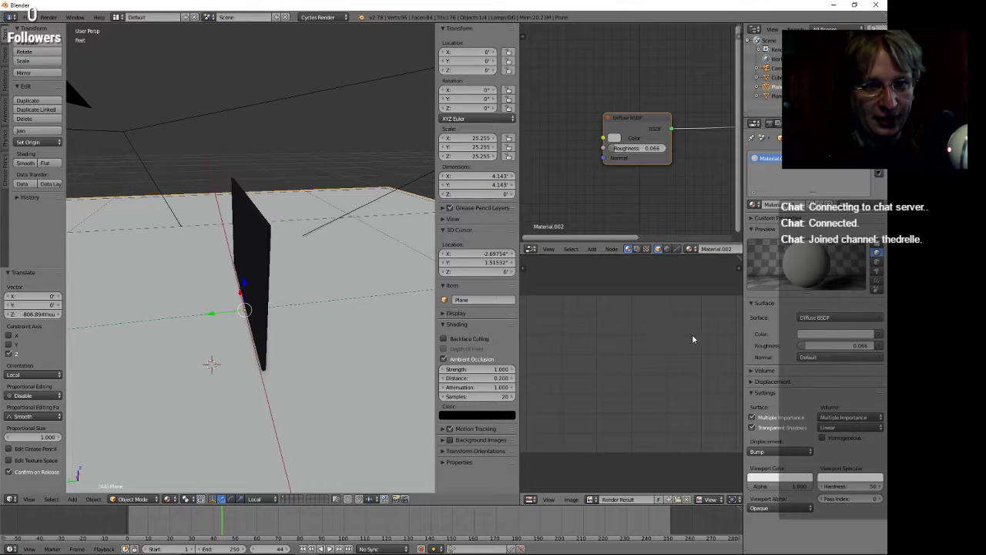
pyautogui.click(862, 337)
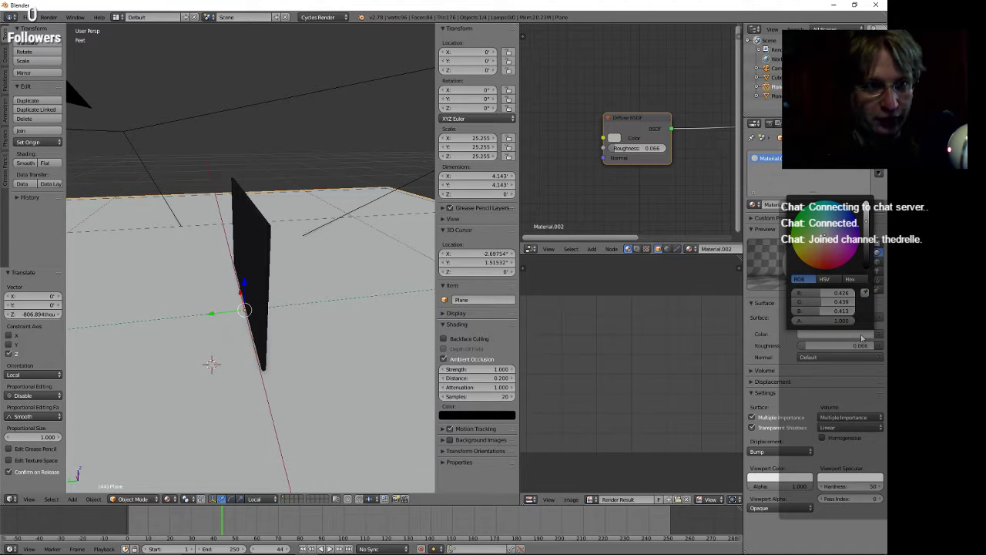
pyautogui.moveTo(638, 126); pyautogui.dragTo(556, 141, button='middle')
pyautogui.rightClick(556, 141)
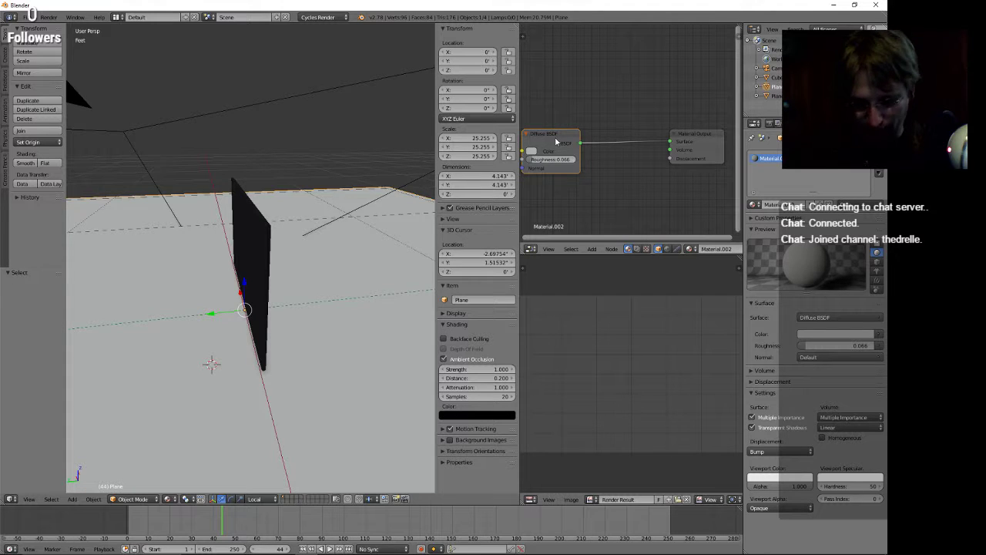
# Delete the Diffuse BSDF node from the floor material.
pyautogui.press('x')
pyautogui.moveTo(639, 159); pyautogui.dragTo(651, 179, button='middle')
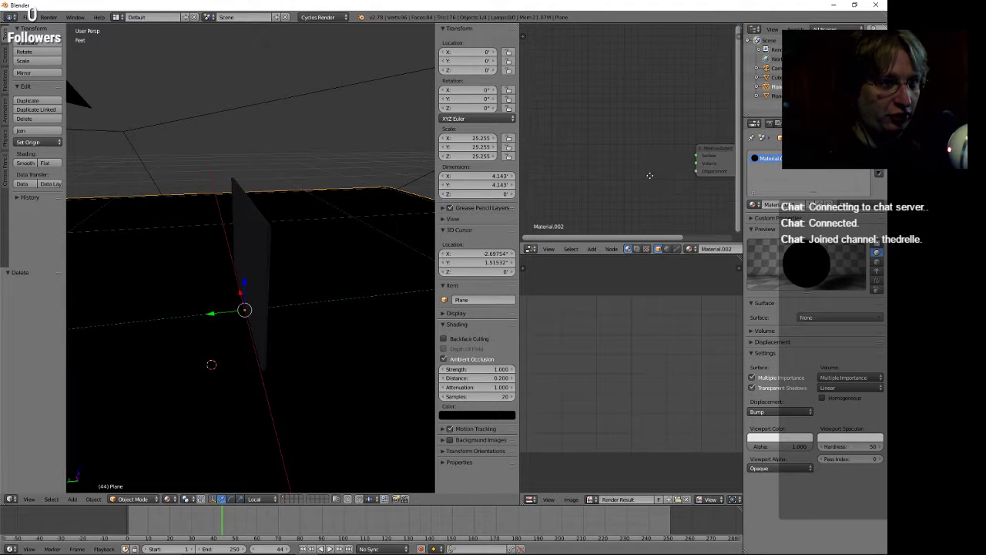
pyautogui.scroll(-1, 644, 170)
# Add a Lukes Dielectric PBR group node and link its Shader output to Material Output Surface.
pyautogui.click(591, 249)
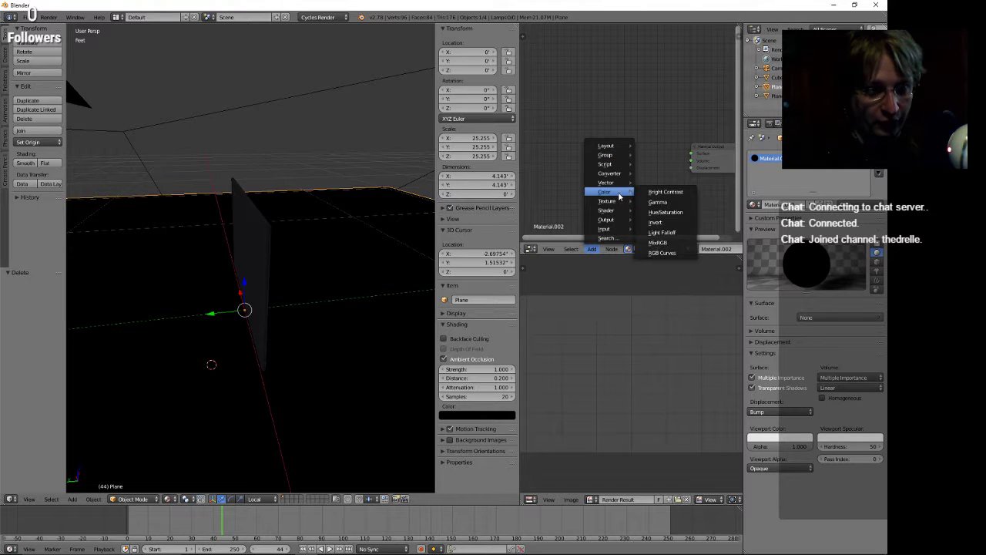
pyautogui.moveTo(621, 201)
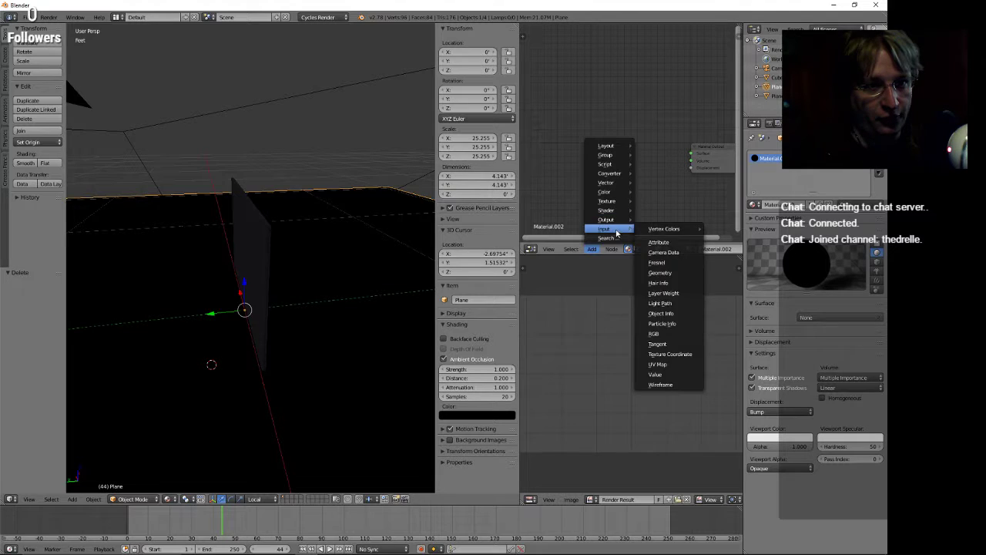
pyautogui.moveTo(616, 161)
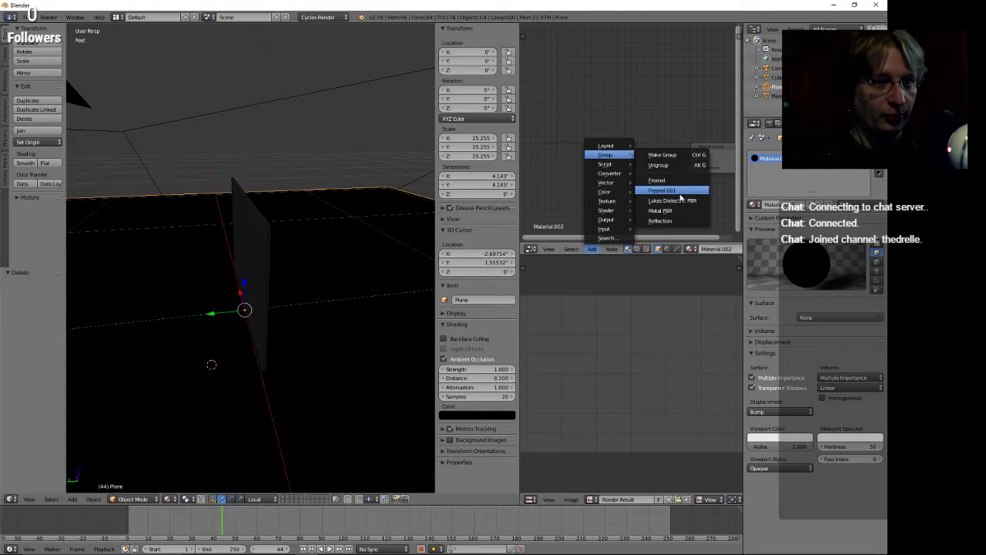
pyautogui.click(678, 201)
pyautogui.click(627, 111)
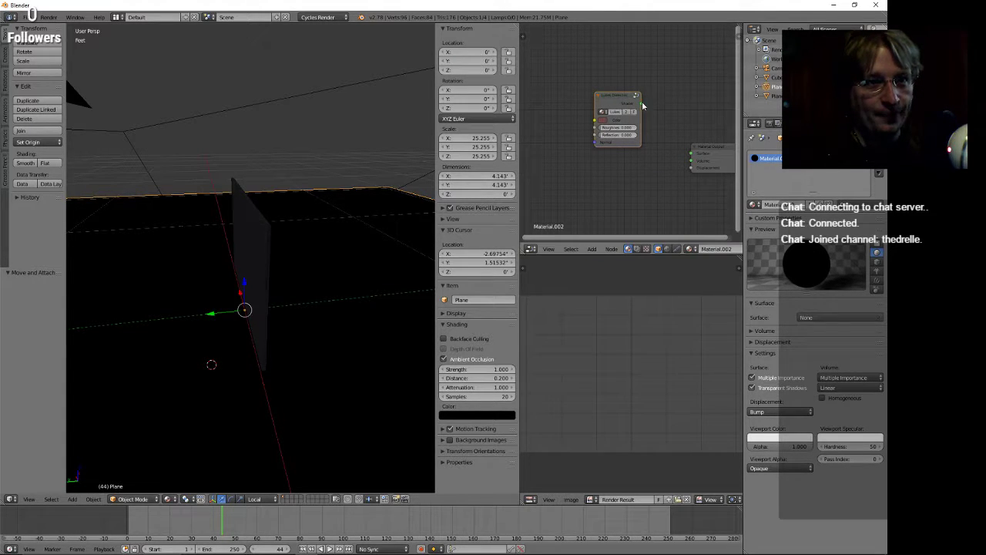
pyautogui.moveTo(643, 103); pyautogui.dragTo(691, 155)
pyautogui.moveTo(585, 197); pyautogui.dragTo(611, 199, button='middle')
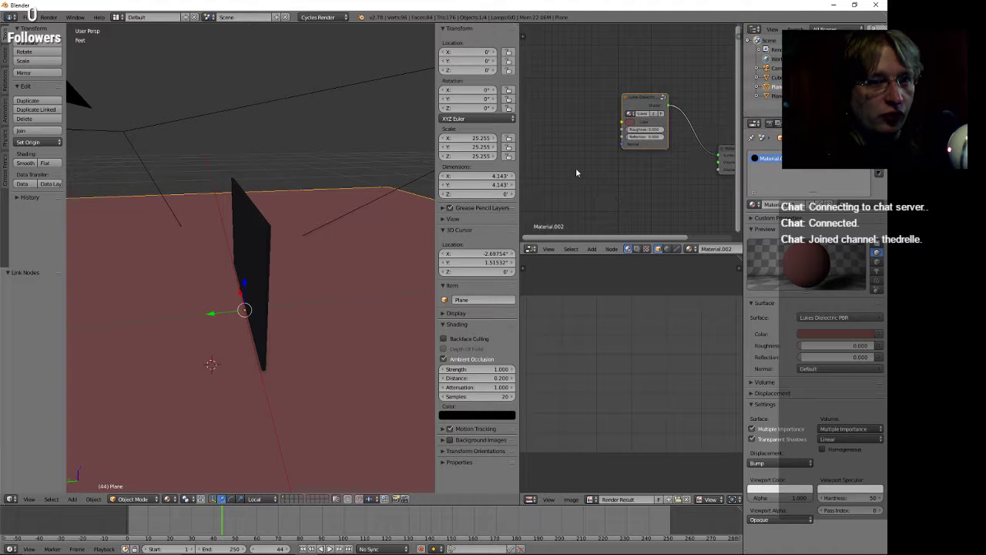
pyautogui.click(629, 122)
pyautogui.moveTo(569, 148); pyautogui.dragTo(604, 161, button='middle')
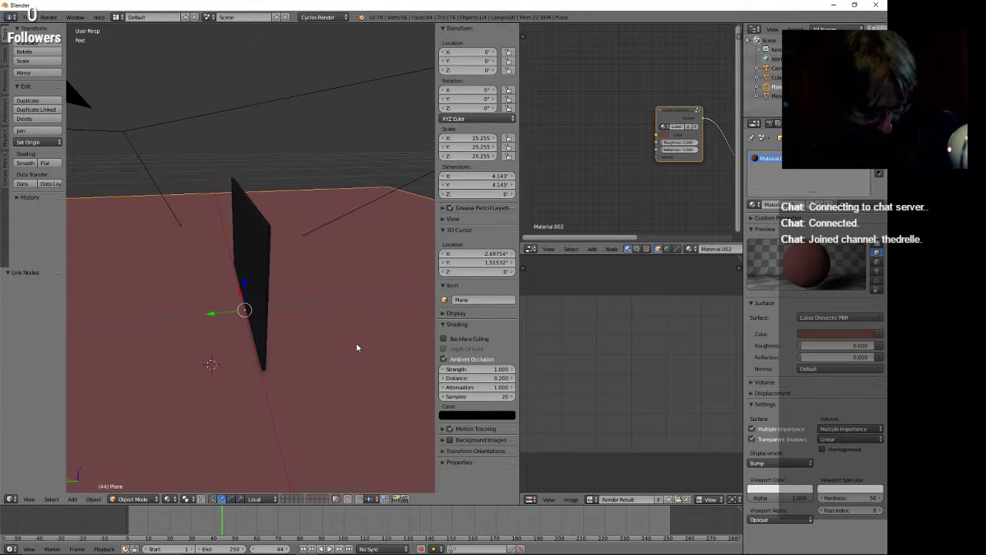
# Place the 3D cursor in the scene.
pyautogui.hotkey('ctrl', 'shift', 'alt', 'c')
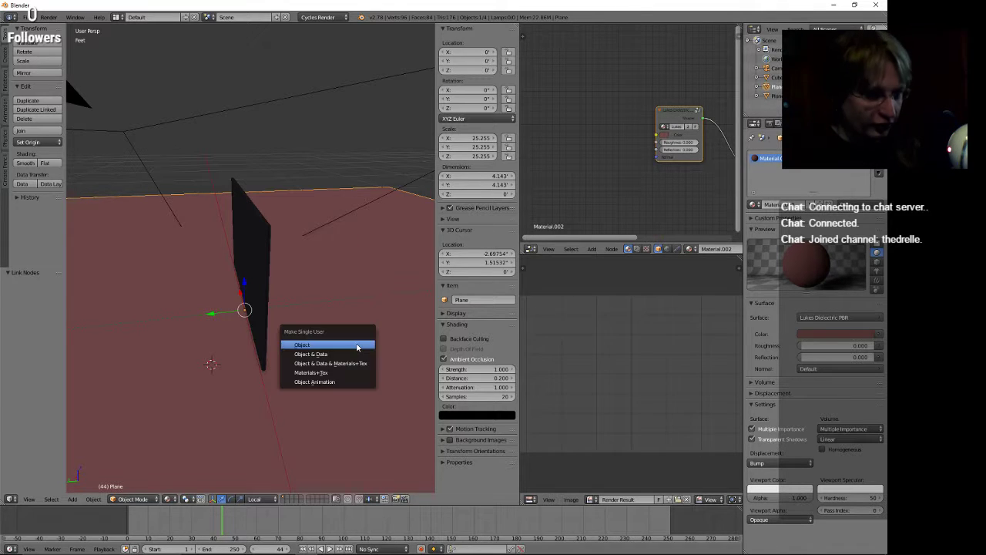
pyautogui.hotkey('ctrl', 'shift', 'alt', 'c')
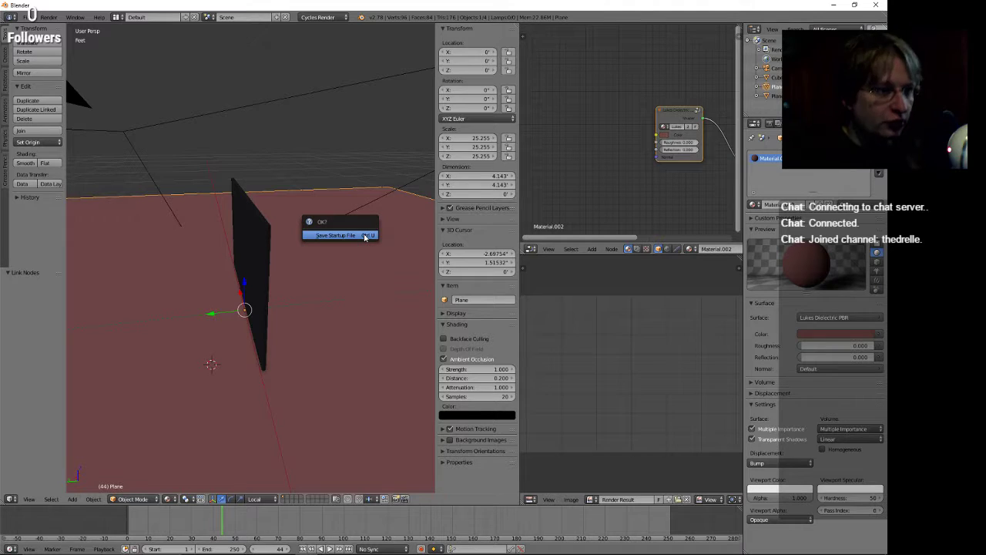
pyautogui.click(280, 132)
pyautogui.scroll(-3, 31, 46)
# Save the scene as Monitor.blend in the Mug scene folder.
pyautogui.click(27, 16)
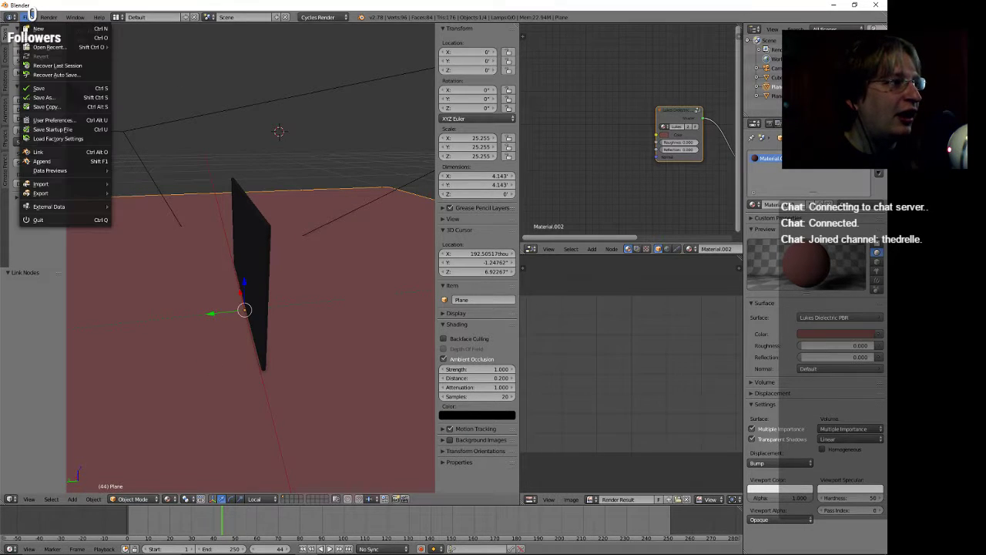
pyautogui.click(44, 97)
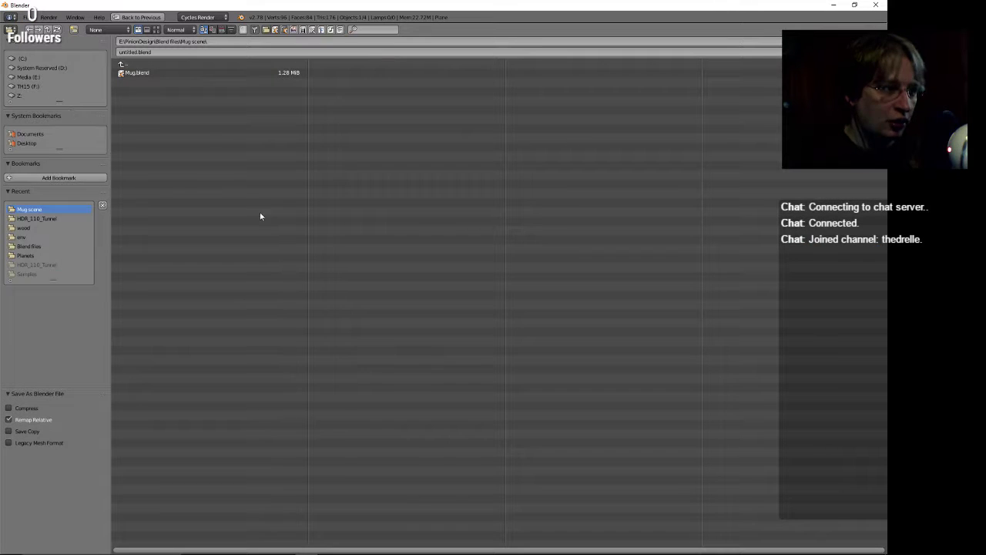
pyautogui.click(217, 51)
pyautogui.write('Monty')
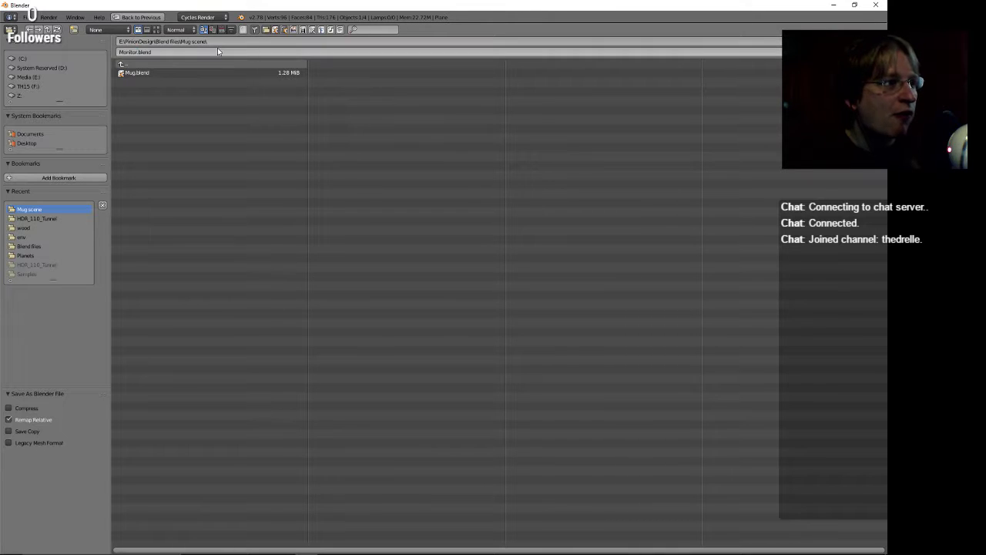
pyautogui.press('Return')
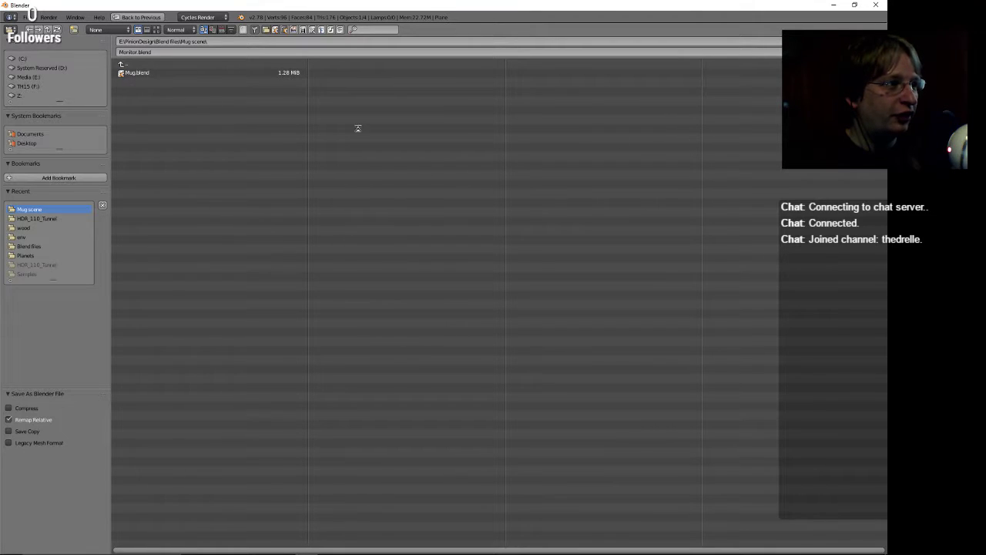
pyautogui.press('Return')
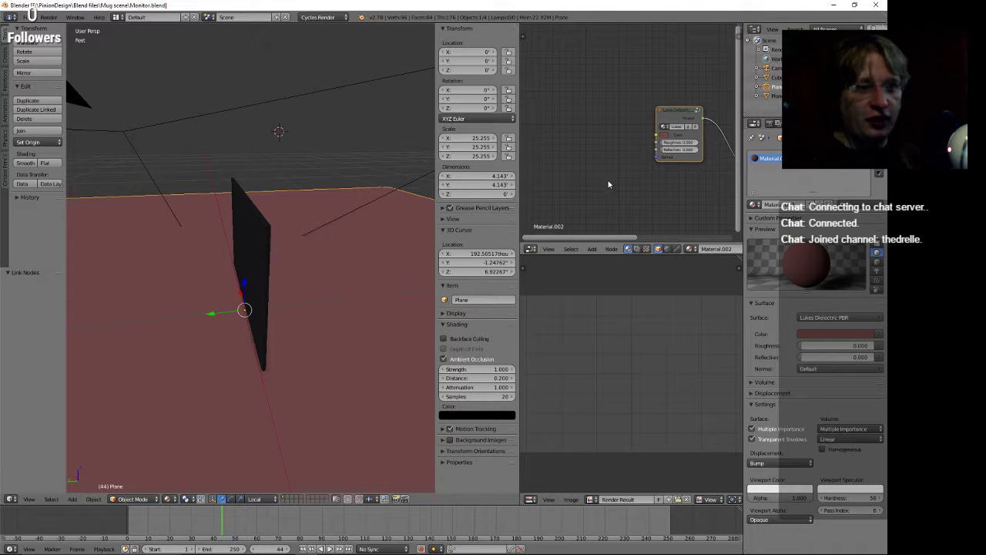
# Widen the node editor area and switch the floor plane into Edit Mode, showing its four-vertex face.
pyautogui.hotkey('shift', 'a')
pyautogui.moveTo(608, 189)
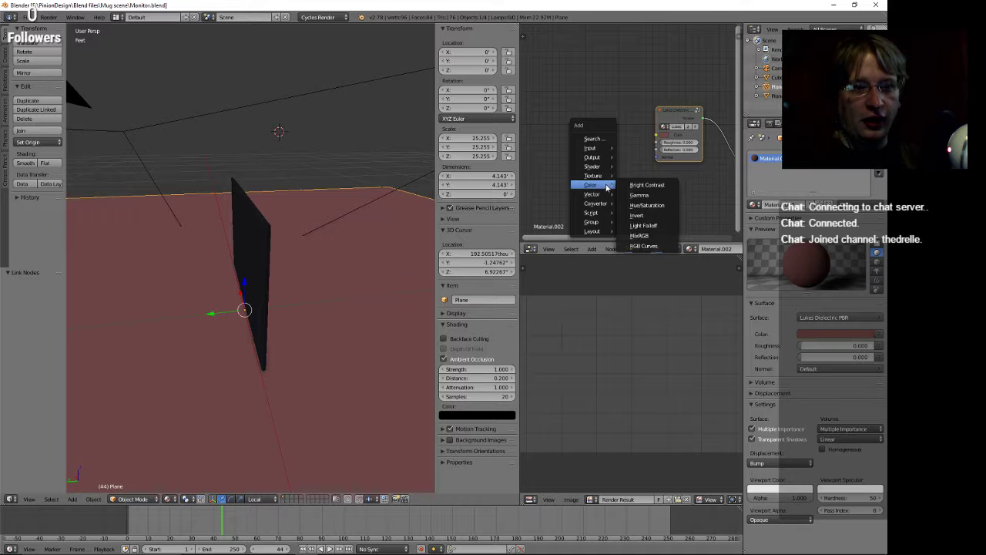
pyautogui.moveTo(522, 126); pyautogui.dragTo(392, 117)
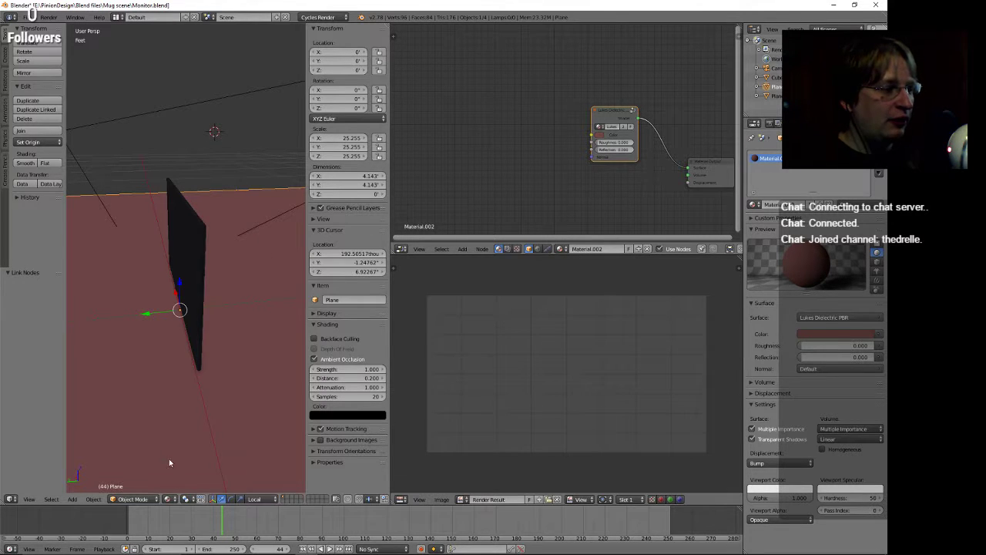
pyautogui.press('Tab')
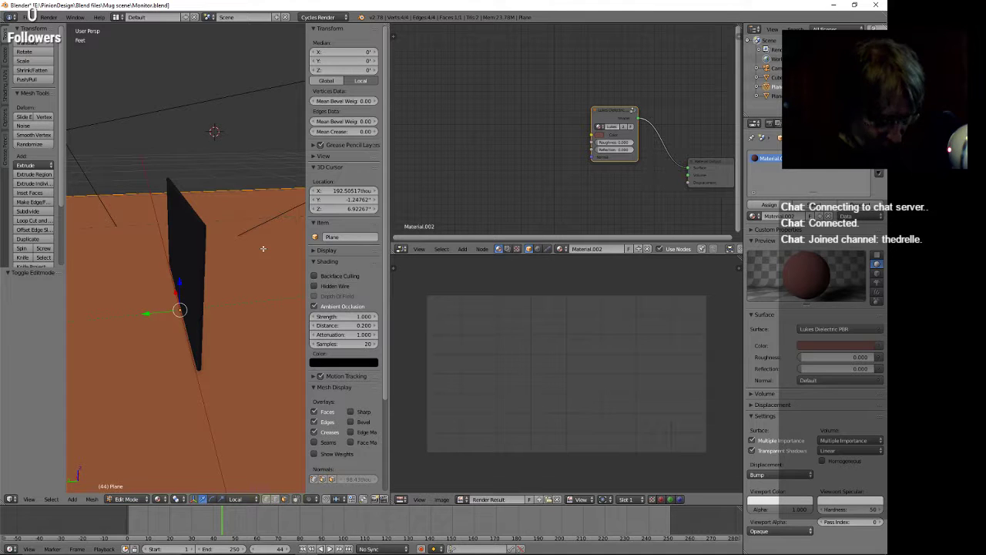
# UV-unwrap the floor plane with Mesh > UV Unwrap > Unwrap (Angle Based, 0.001 margin).
pyautogui.click(92, 499)
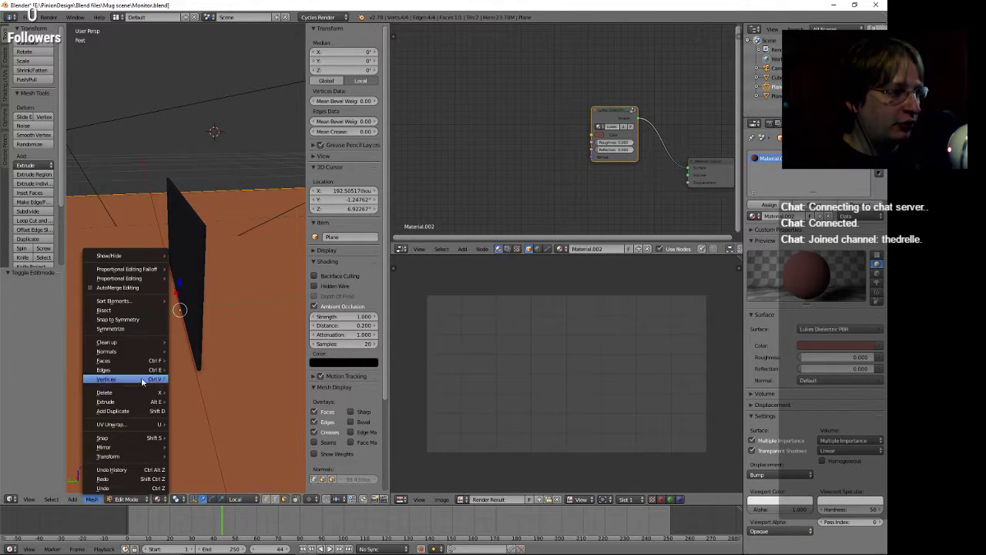
pyautogui.moveTo(136, 363)
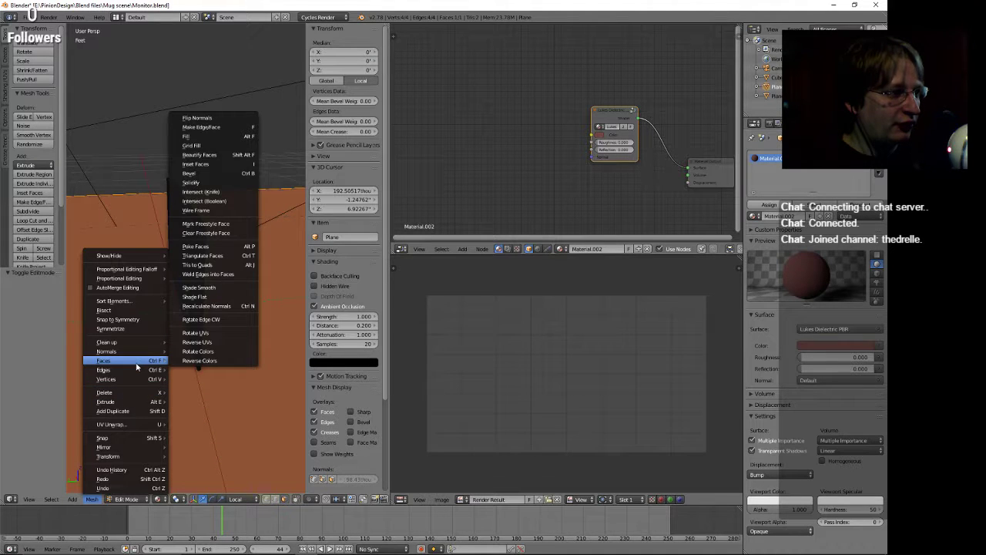
pyautogui.moveTo(134, 424)
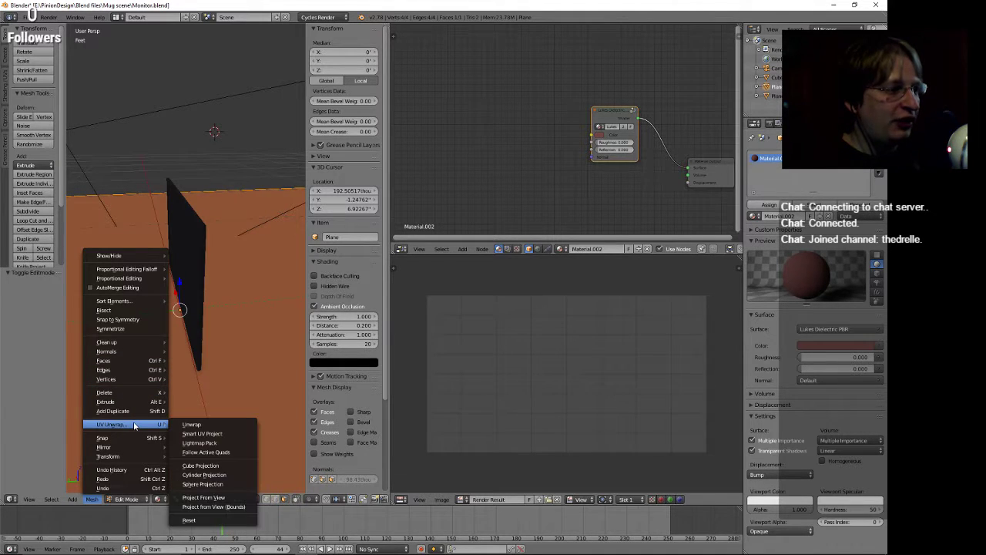
pyautogui.click(226, 426)
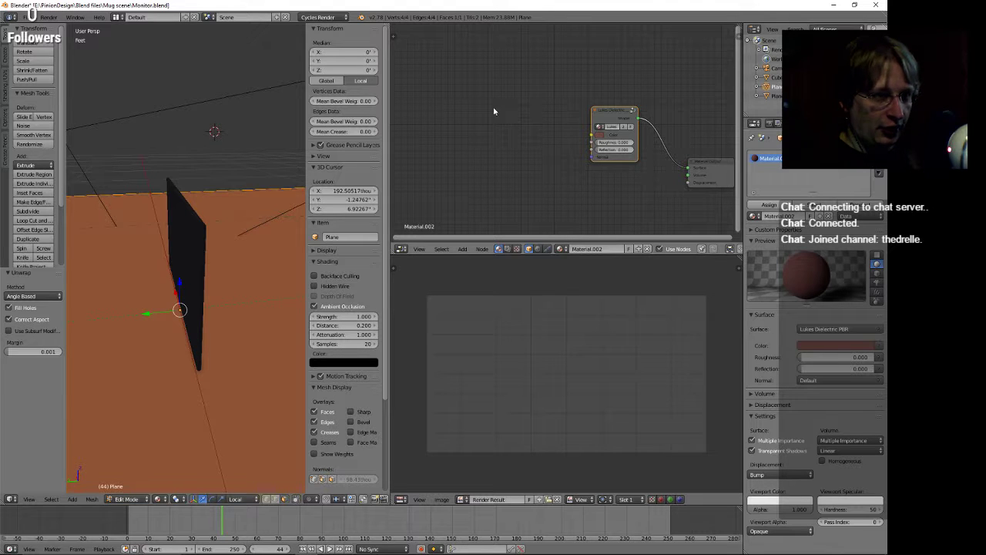
# Add an Image Texture node loading Wooden-Background-104.jpg into the Lukes Dielectric shader's Color.
pyautogui.hotkey('shift', 'a')
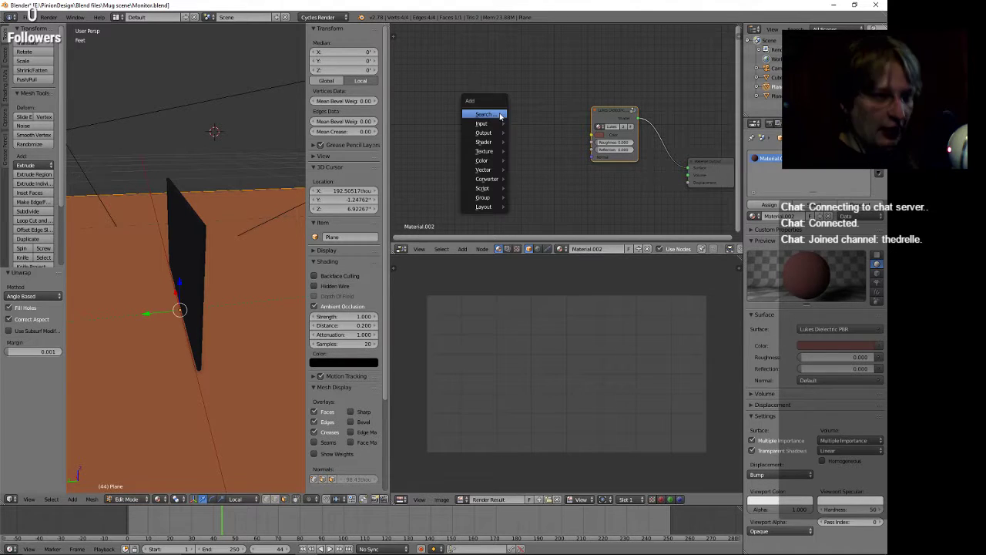
pyautogui.moveTo(497, 152)
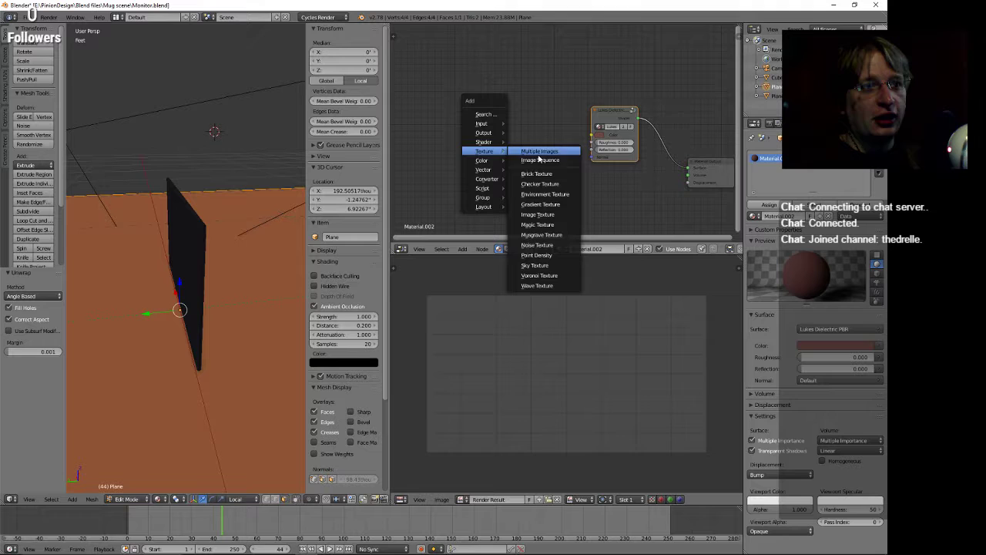
pyautogui.click(551, 214)
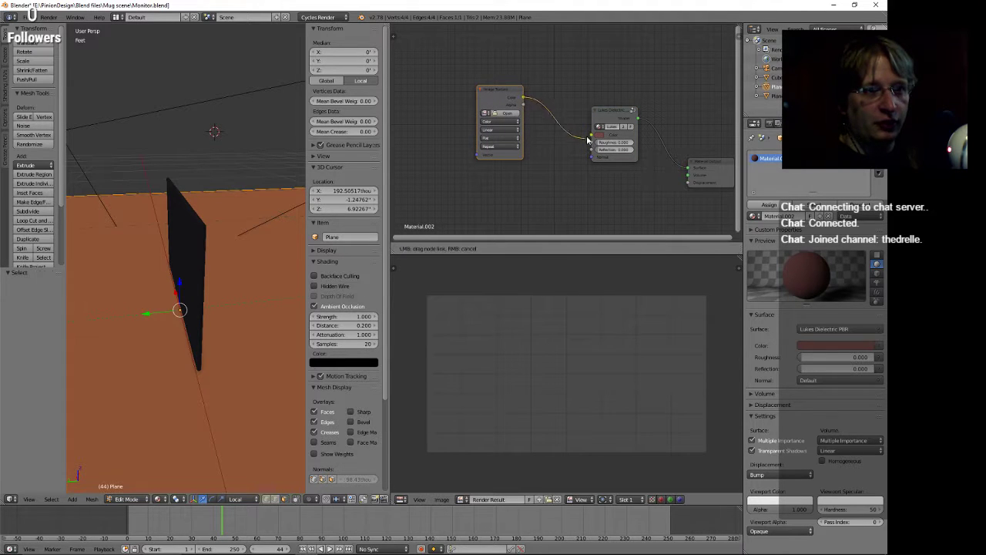
pyautogui.moveTo(588, 139); pyautogui.dragTo(593, 135)
pyautogui.click(506, 113)
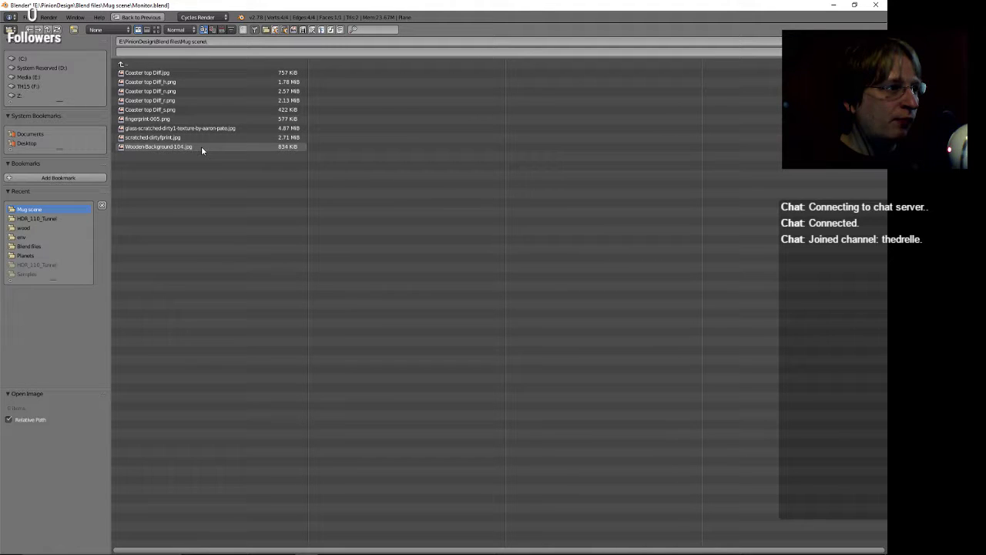
pyautogui.click(169, 147)
pyautogui.doubleClick(169, 146)
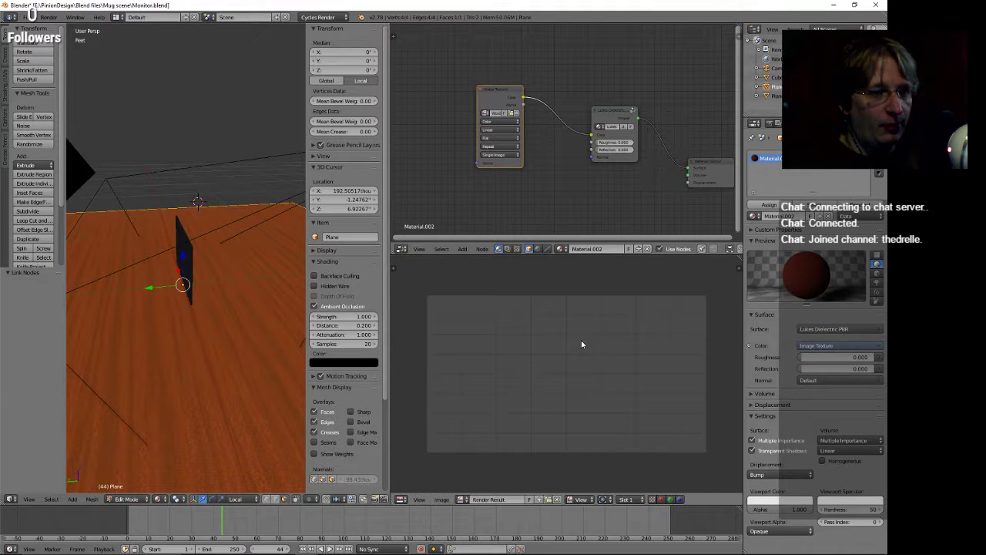
# Show the wood image behind the UVs and scale the UV face to 0.517 along X, then uniformly.
pyautogui.click(462, 500)
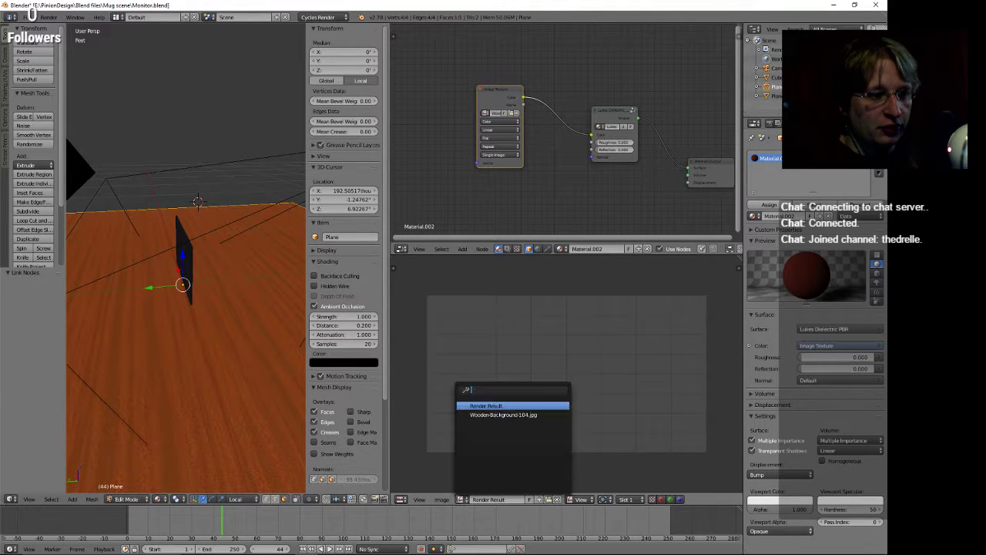
pyautogui.press('Escape')
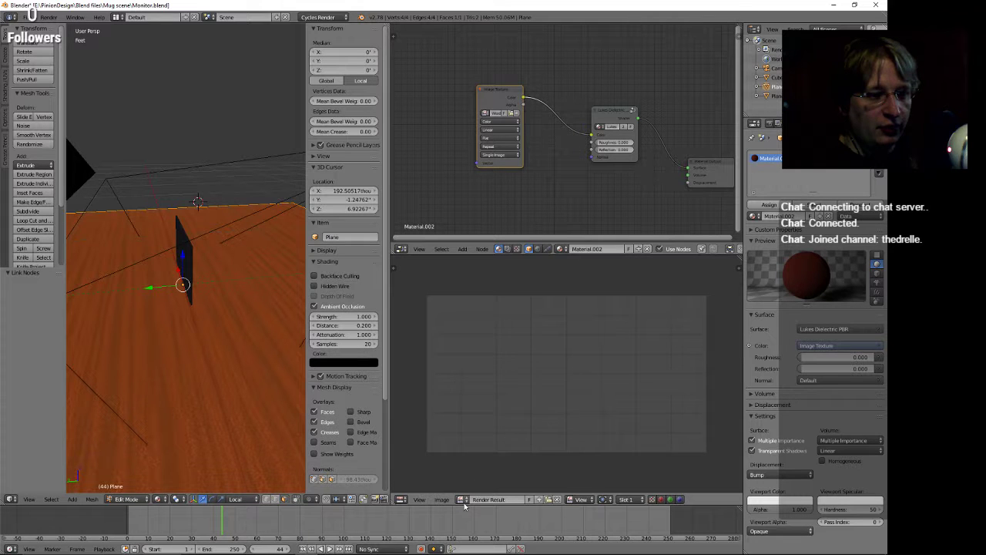
pyautogui.click(461, 499)
pyautogui.click(503, 414)
pyautogui.press('Home')
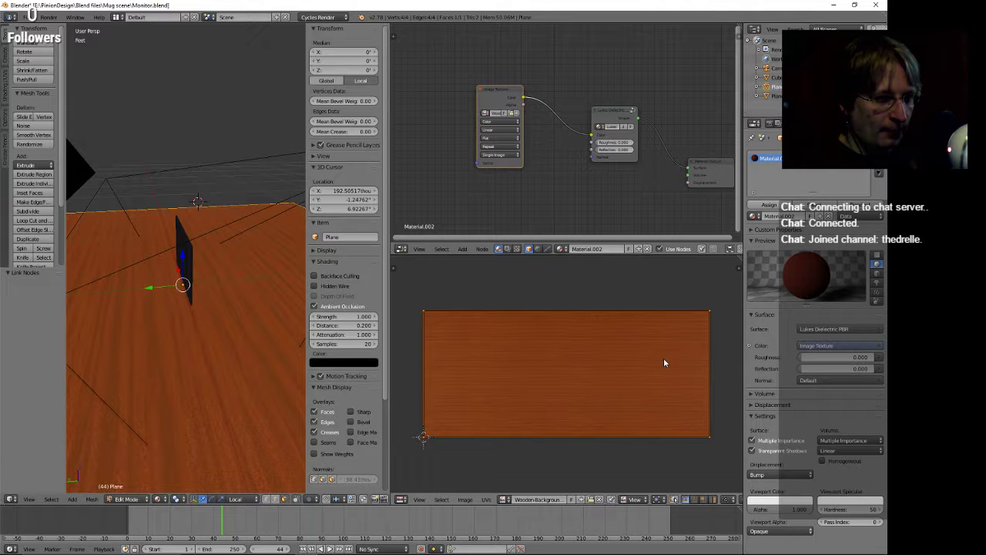
pyautogui.press('s')
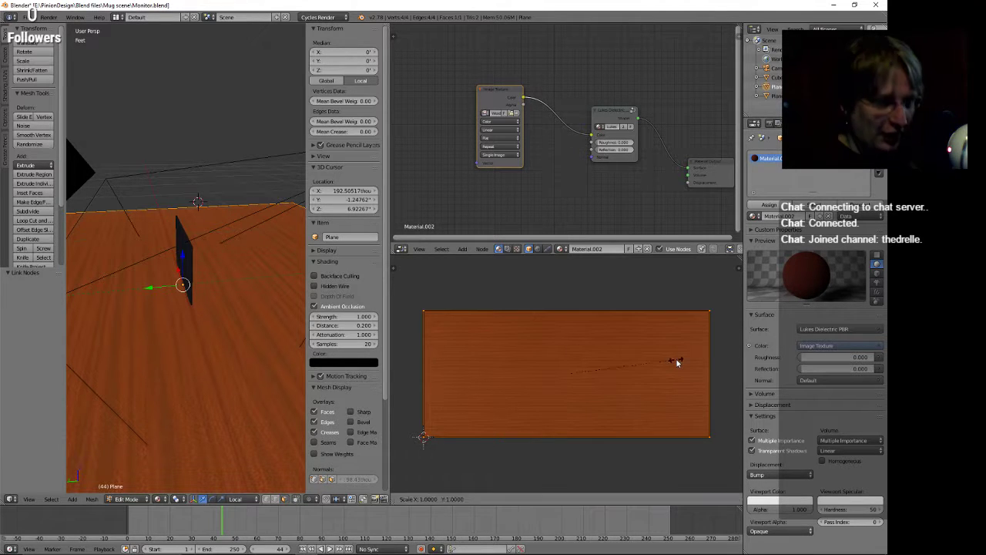
pyautogui.press('x')
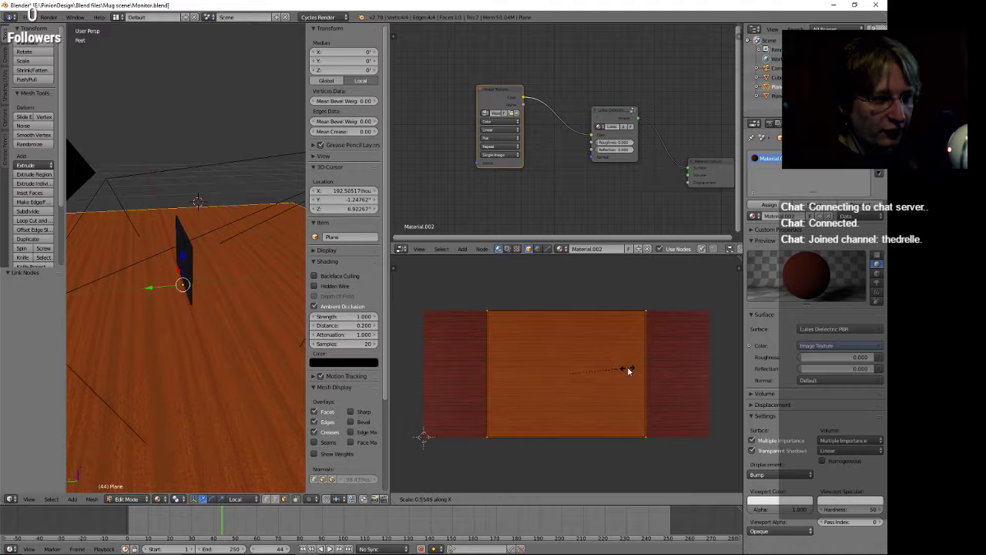
pyautogui.click(622, 372)
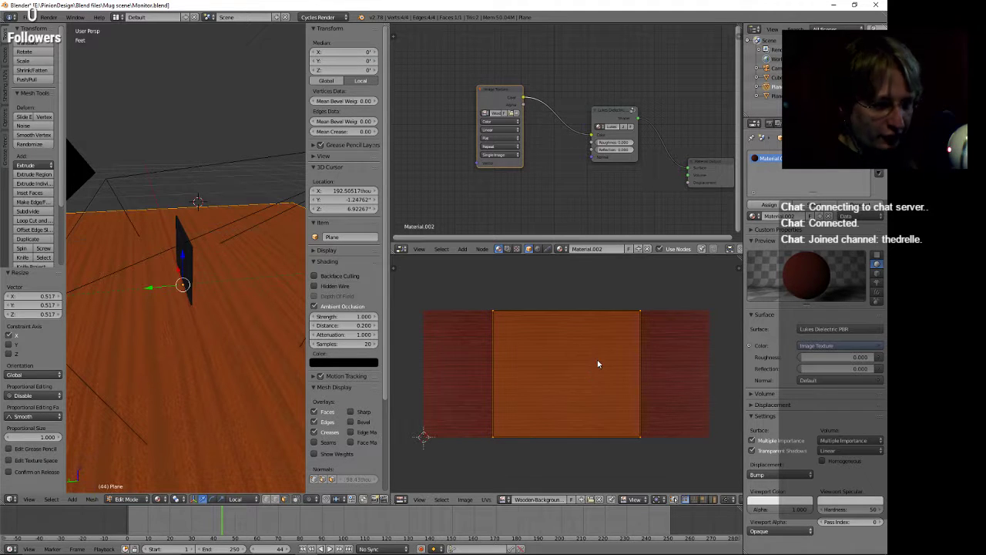
pyautogui.press('s')
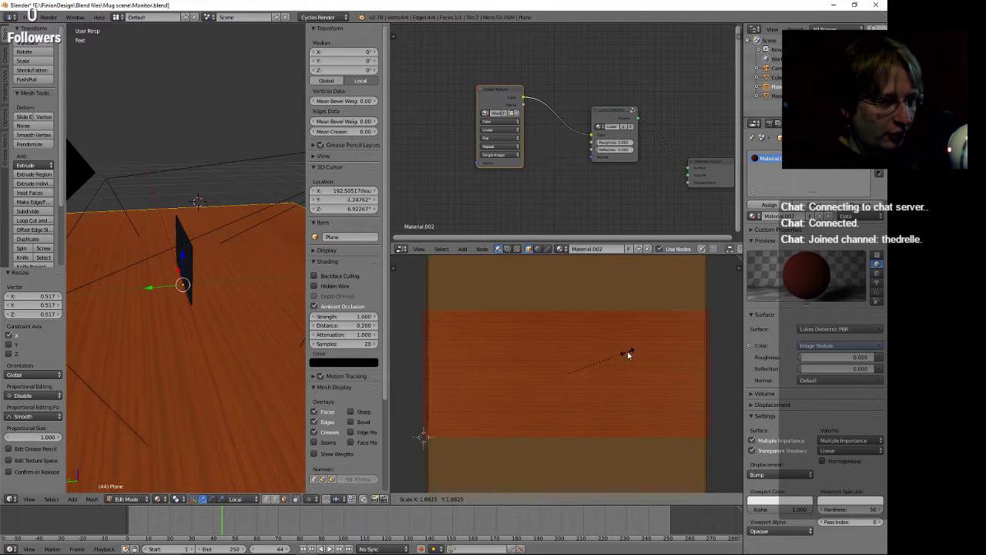
pyautogui.click(633, 352)
# In object mode, enlarge the desk plane and then widen it along X.
pyautogui.click(278, 237)
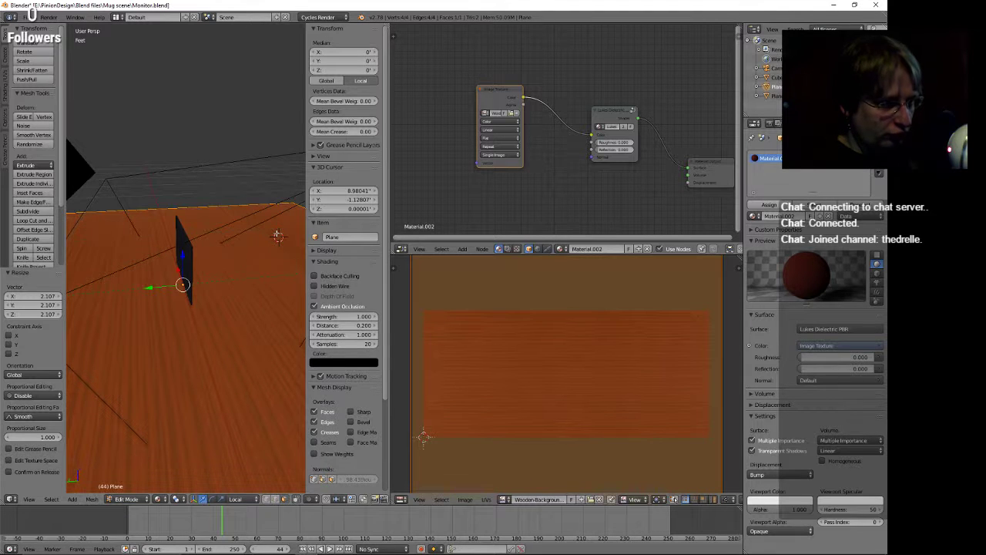
pyautogui.press('Tab')
pyautogui.press('s')
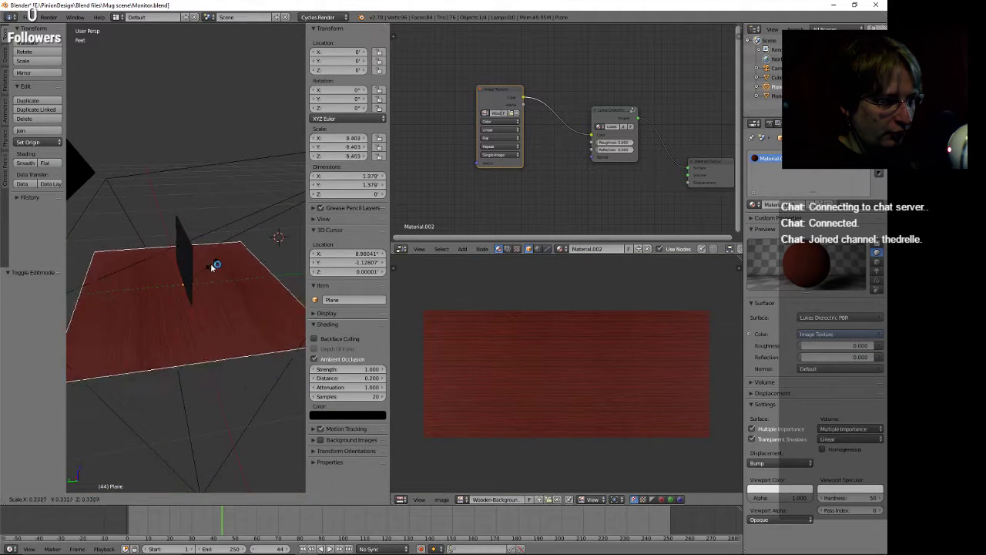
pyautogui.click(209, 272)
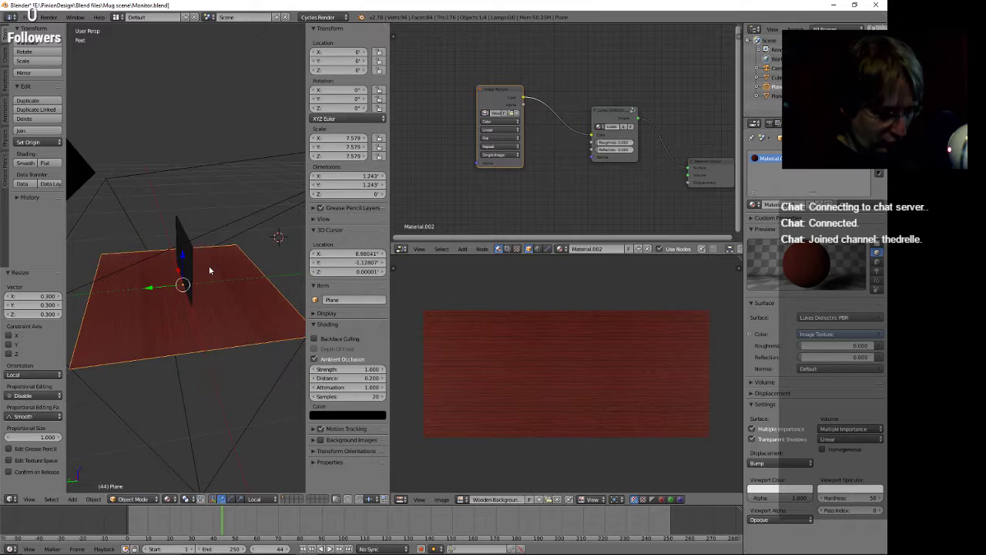
pyautogui.press('s')
pyautogui.press('x')
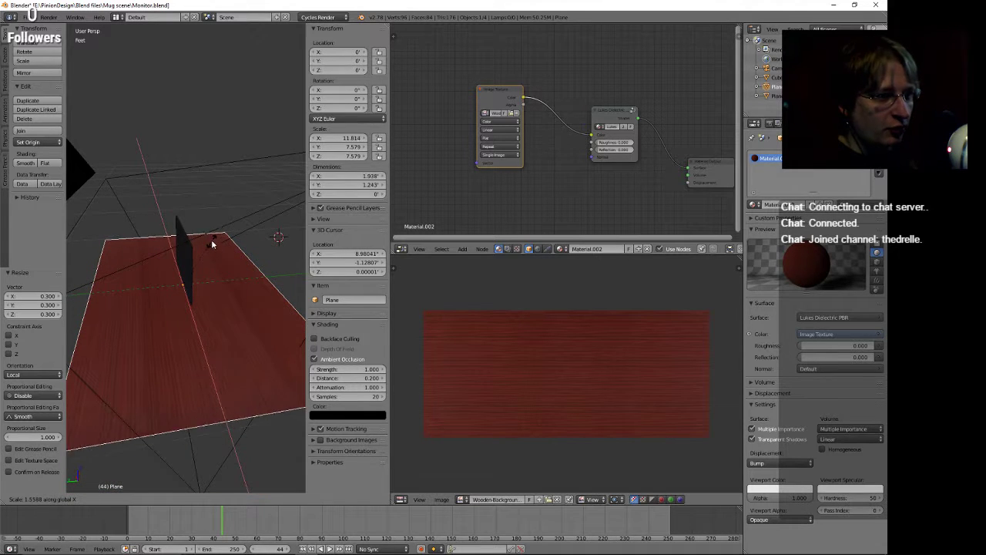
pyautogui.click(192, 376)
pyautogui.moveTo(193, 376); pyautogui.dragTo(181, 413, button='middle')
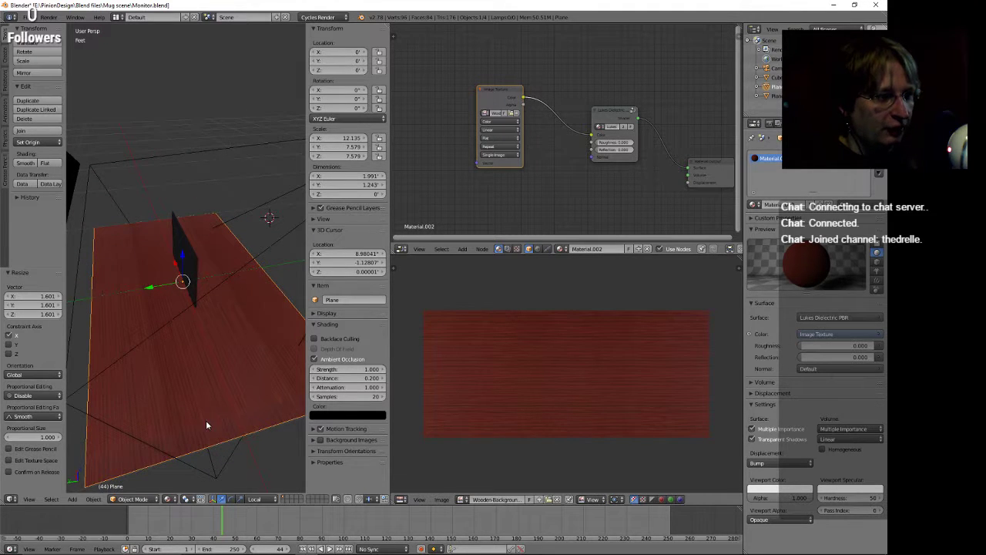
# In edit mode, shrink the desk's UV layout uniformly, then along Y to tighten the grain.
pyautogui.click(541, 347)
pyautogui.scroll(-1, 542, 352)
pyautogui.press('Tab')
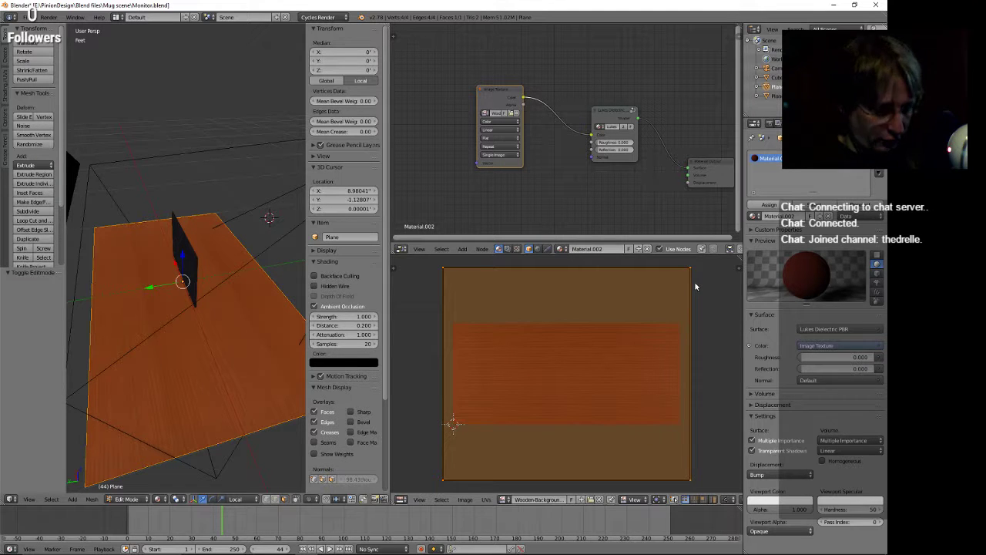
pyautogui.press('s')
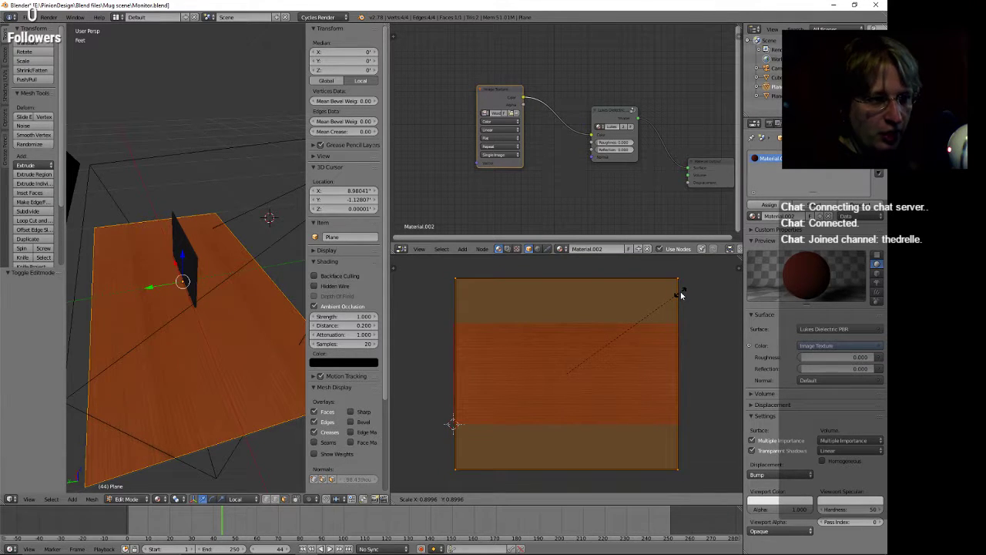
pyautogui.click(681, 295)
pyautogui.moveTo(121, 347); pyautogui.dragTo(208, 364, button='middle')
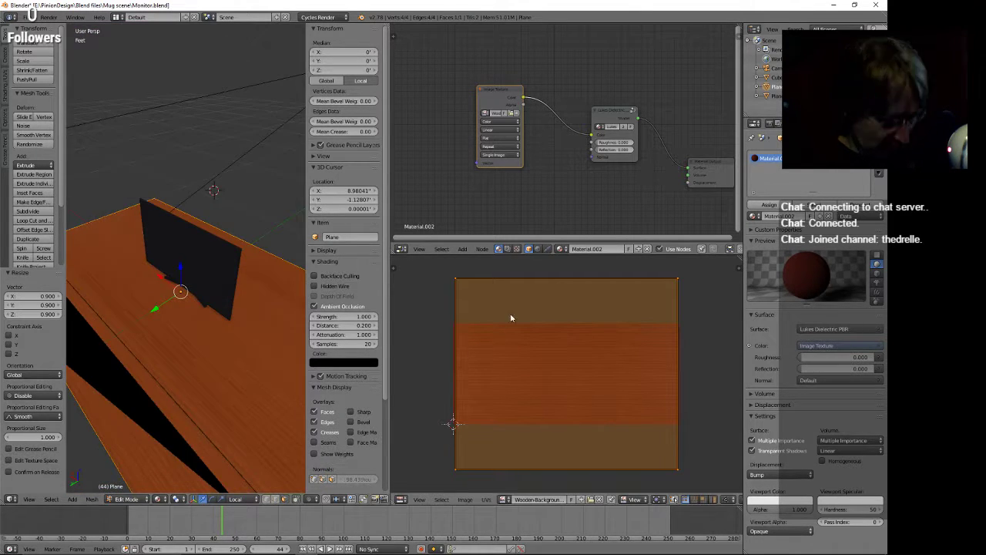
pyautogui.press('s')
pyautogui.press('y')
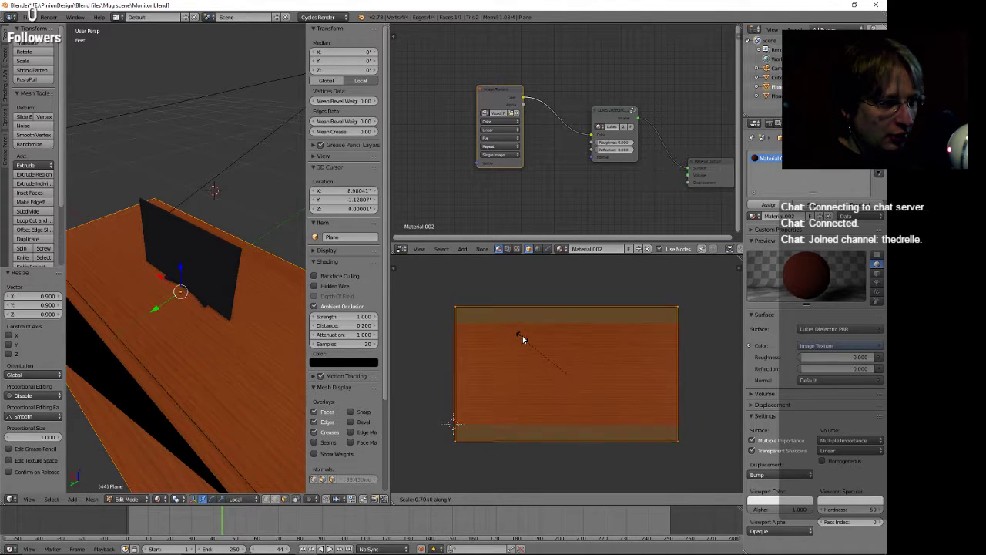
pyautogui.click(518, 331)
pyautogui.moveTo(234, 197); pyautogui.dragTo(199, 193, button='middle')
# Back in object mode, slide the monitor back along its local Y axis.
pyautogui.press('Tab')
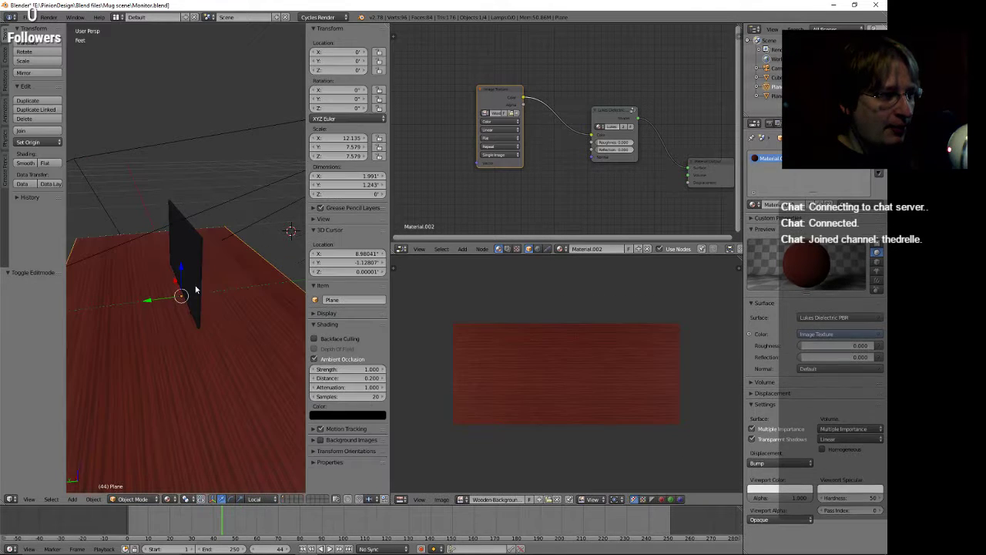
pyautogui.rightClick(194, 279)
pyautogui.press('g')
pyautogui.press('y')
pyautogui.press('y')
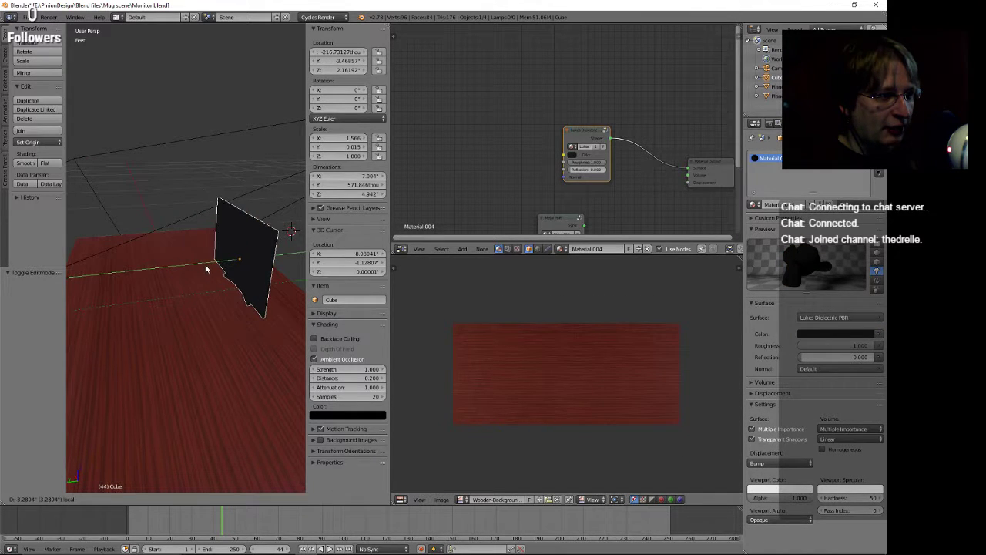
pyautogui.click(177, 351)
pyautogui.moveTo(177, 350)
pyautogui.mouseDown(button='middle')
pyautogui.moveTo(253, 349)
pyautogui.moveTo(169, 339)
pyautogui.mouseUp(button='middle')
pyautogui.scroll(-3, 253, 347)
# Shrink the desk plane uniformly by 0.734, to scale 8.903 × 5.560.
pyautogui.rightClick(252, 344)
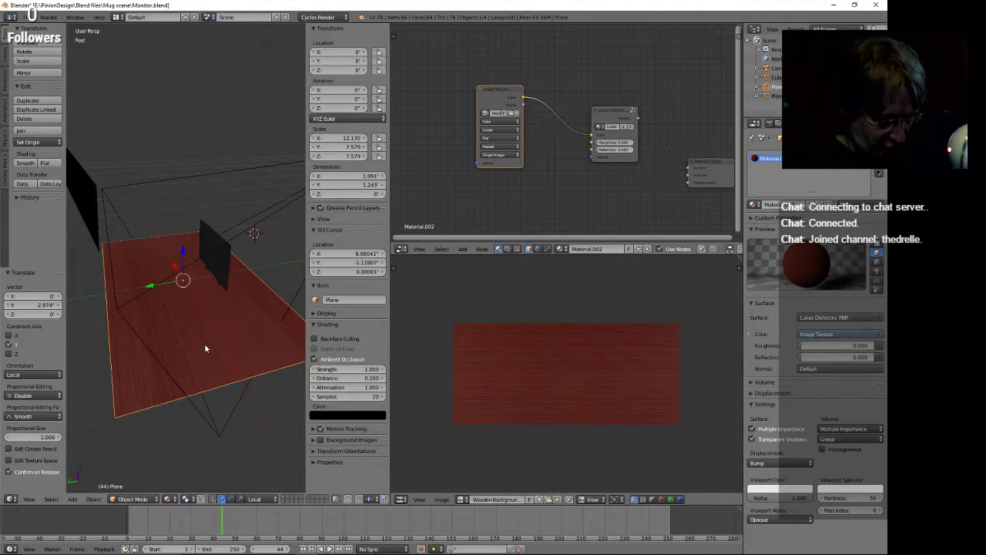
pyautogui.press('s')
pyautogui.click(197, 327)
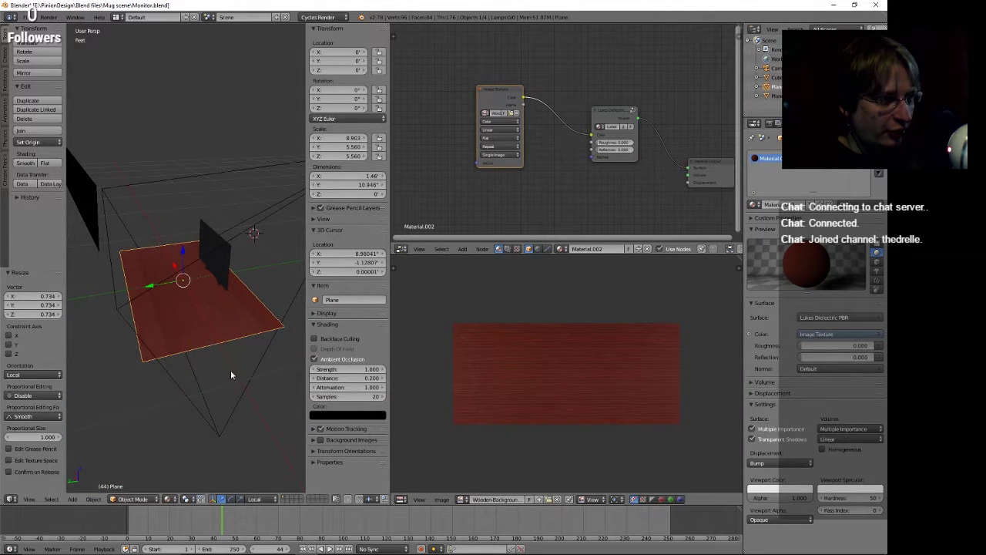
pyautogui.moveTo(231, 374); pyautogui.dragTo(209, 359, button='middle')
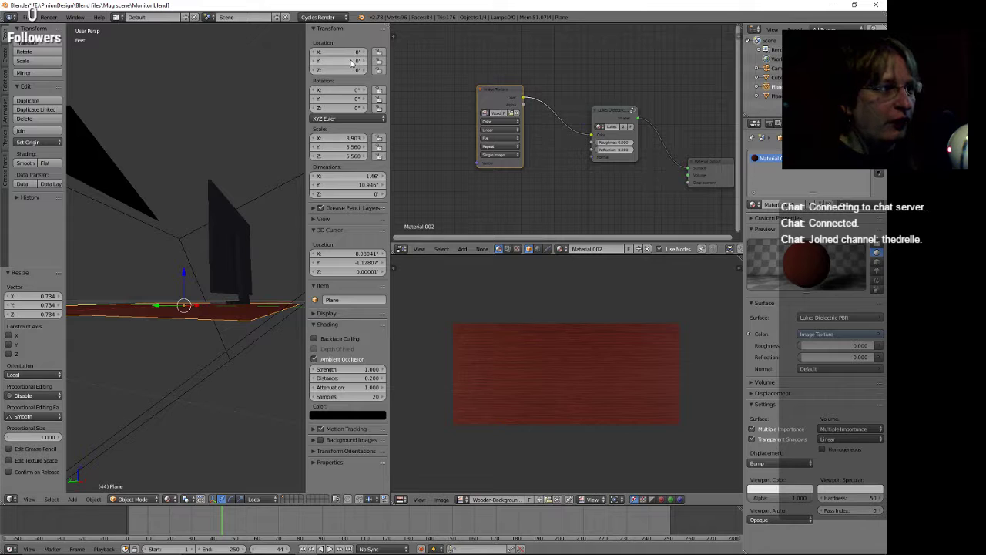
# Set the monitor's Z dimension to 5 inches, undoing a first try of 1.5.
pyautogui.rightClick(242, 239)
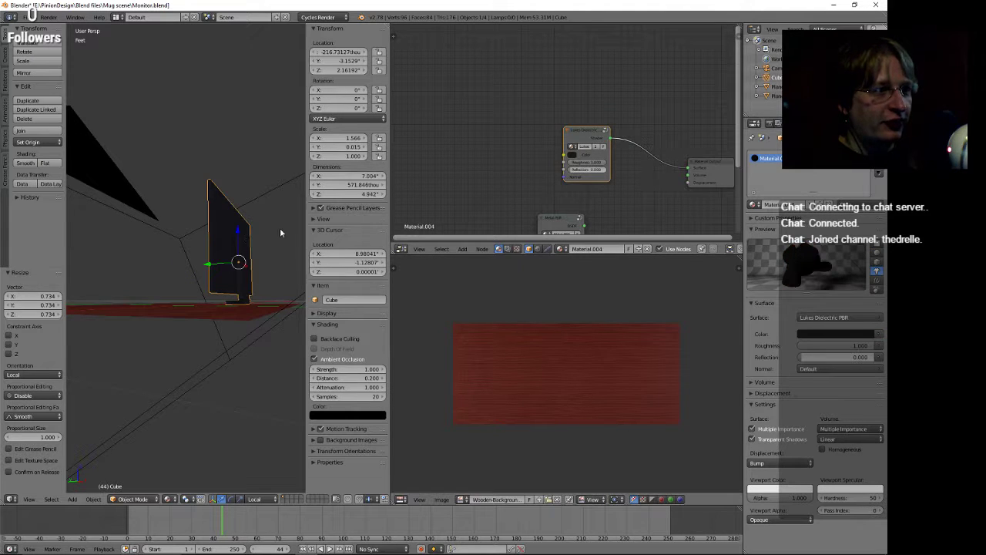
pyautogui.moveTo(258, 101); pyautogui.dragTo(266, 137, button='middle')
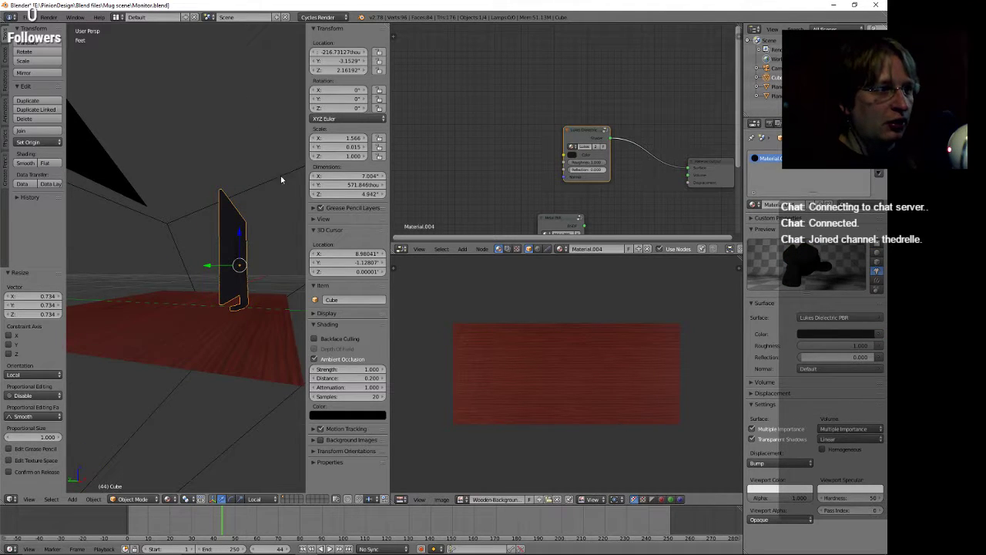
pyautogui.click(356, 195)
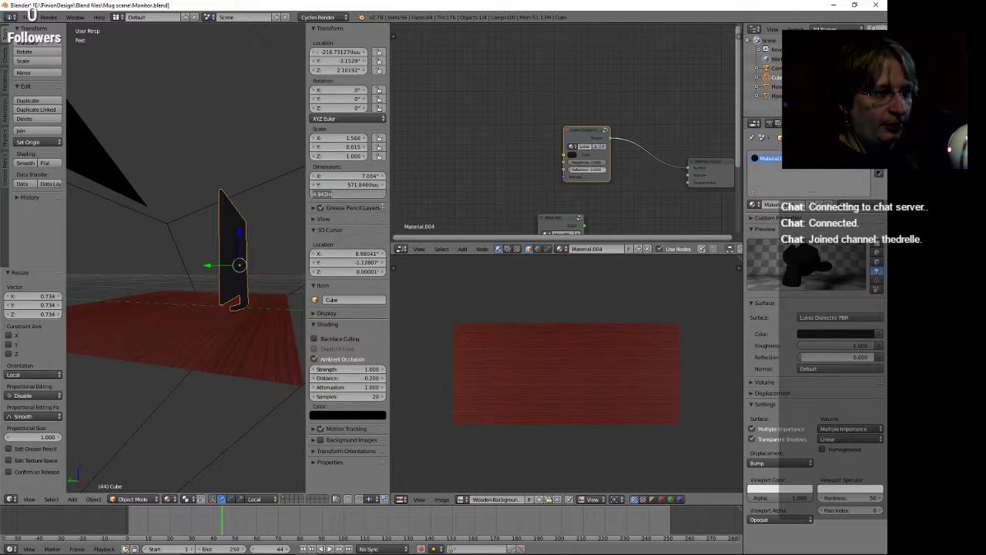
pyautogui.press('BackSpace')
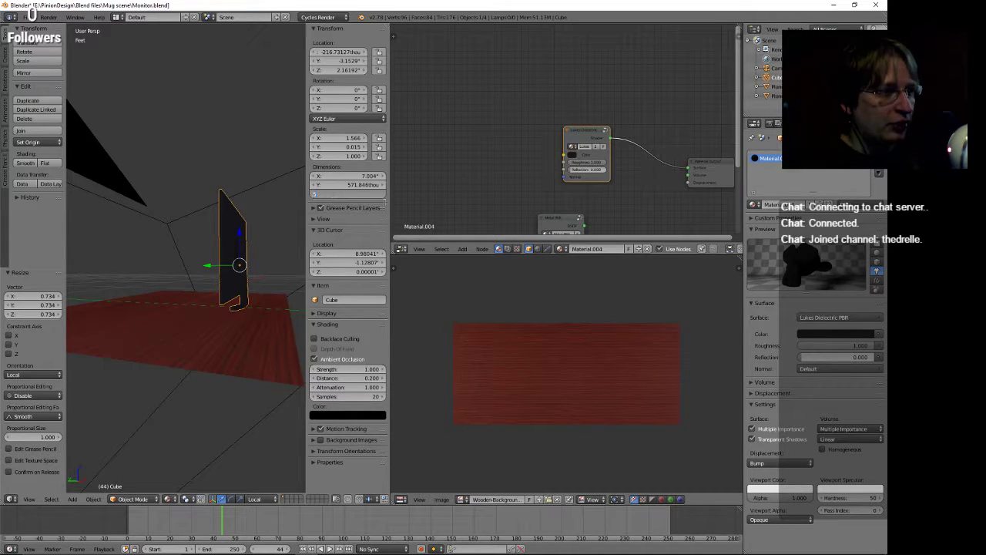
pyautogui.write('1.5')
pyautogui.press('Return')
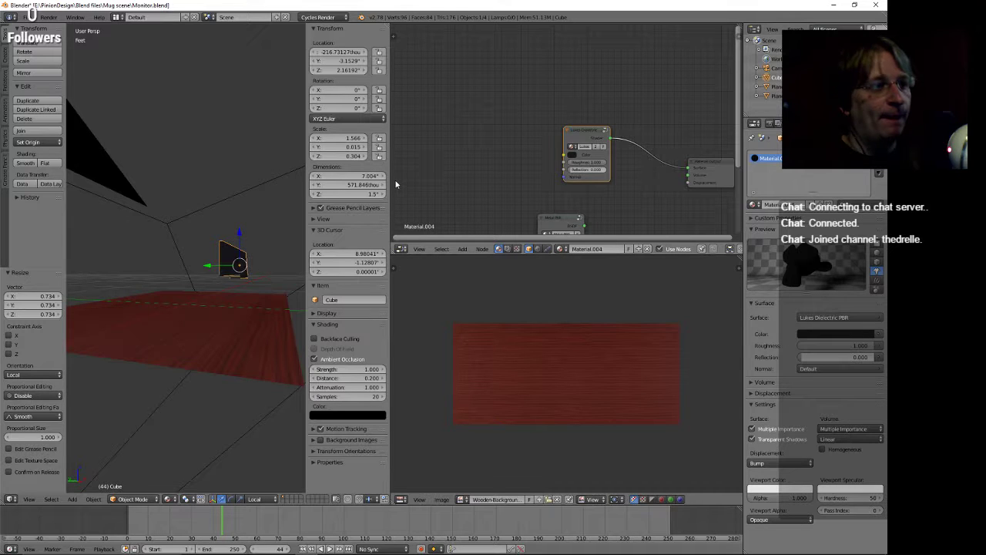
pyautogui.hotkey('ctrl', 'z')
pyautogui.doubleClick(356, 194)
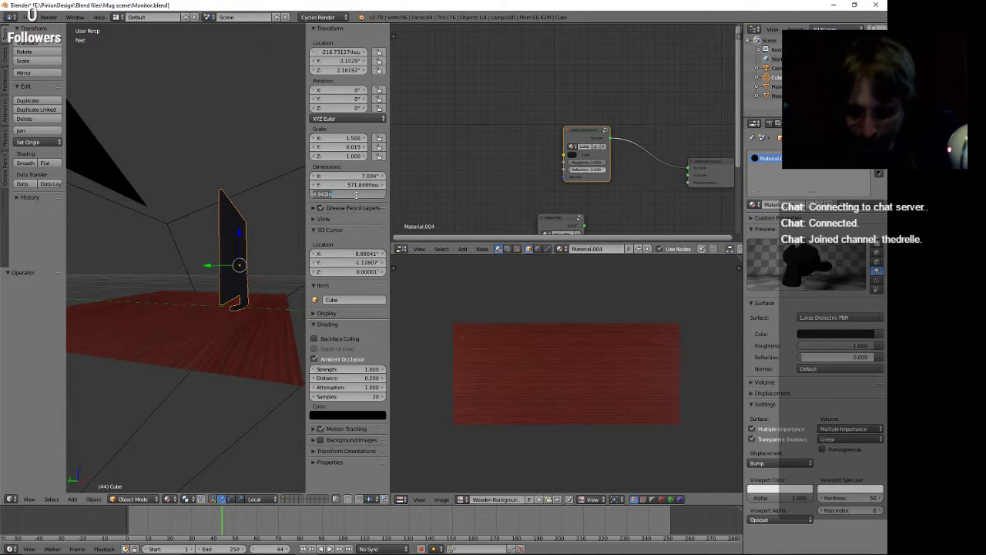
pyautogui.write('5')
pyautogui.press('Return')
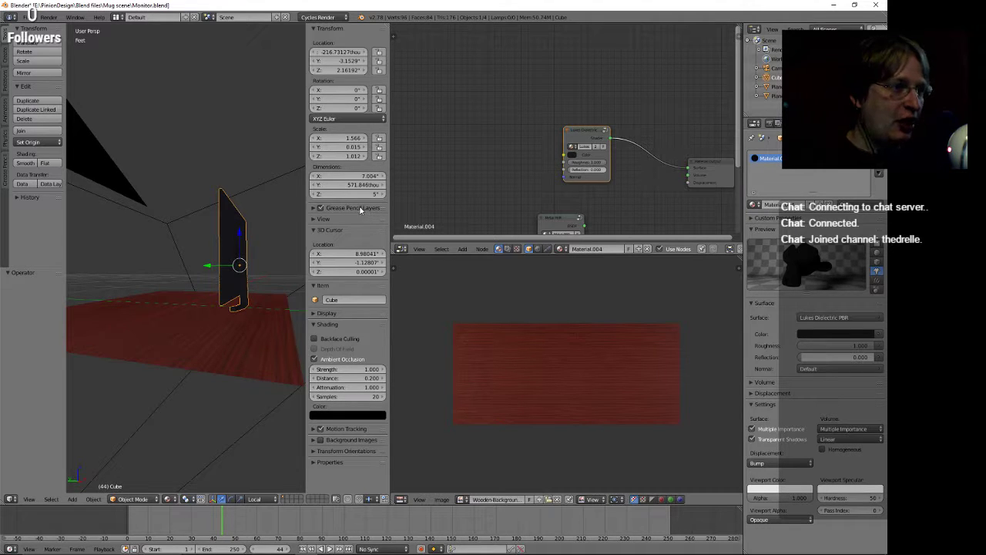
# Set the monitor's Location Z to 2.5 feet above the desk.
pyautogui.click(344, 71)
pyautogui.write('0')
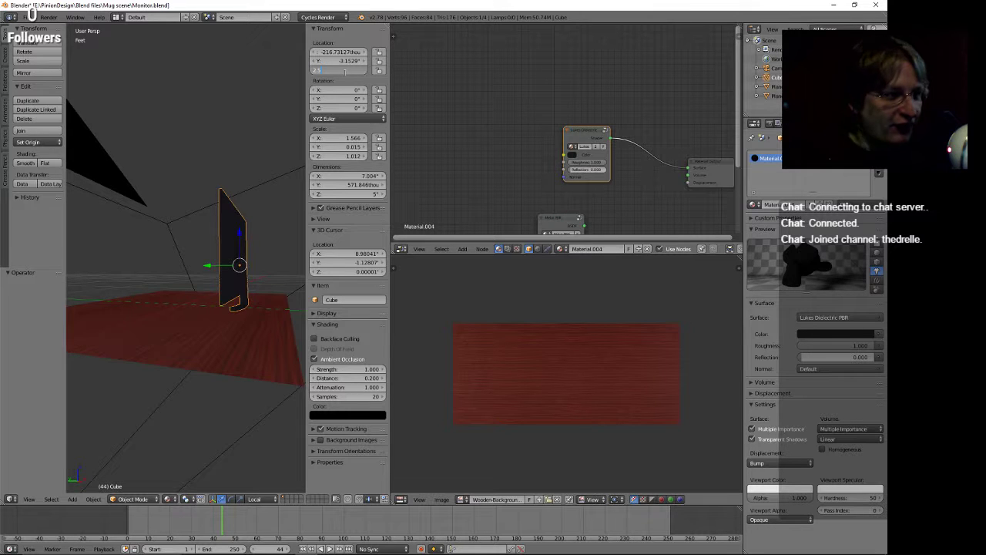
pyautogui.press('Return')
pyautogui.moveTo(178, 319); pyautogui.dragTo(259, 128, button='middle')
pyautogui.click(356, 70)
pyautogui.press('BackSpace')
pyautogui.write("2.5'")
pyautogui.press('Return')
# Orbit around the desk and monitor to check the monitor standing on the wood desk.
pyautogui.moveTo(165, 239)
pyautogui.mouseDown(button='middle')
pyautogui.moveTo(169, 270)
pyautogui.moveTo(183, 224)
pyautogui.moveTo(166, 221)
pyautogui.moveTo(167, 231)
pyautogui.mouseUp(button='middle')
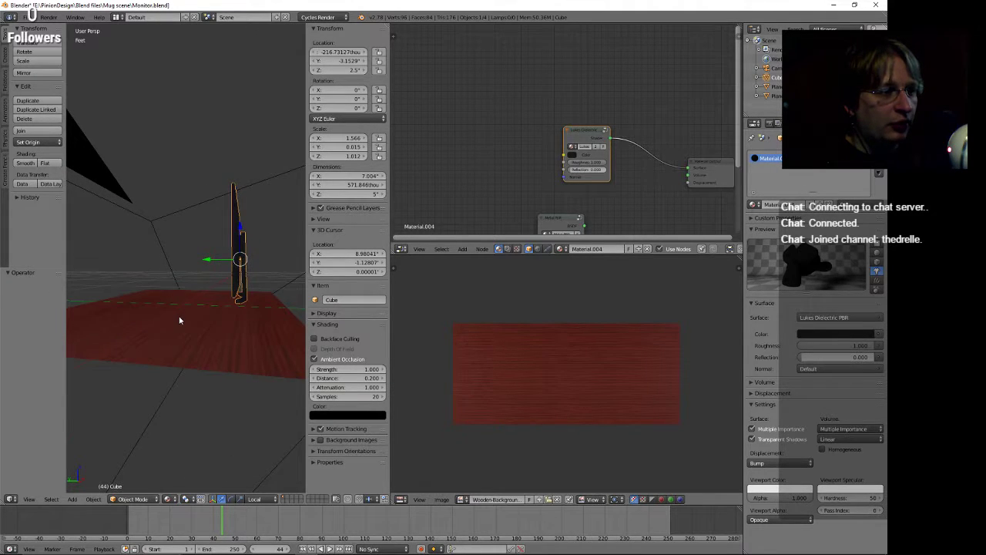
pyautogui.rightClick(180, 320)
pyautogui.moveTo(179, 320); pyautogui.dragTo(182, 315, button='middle')
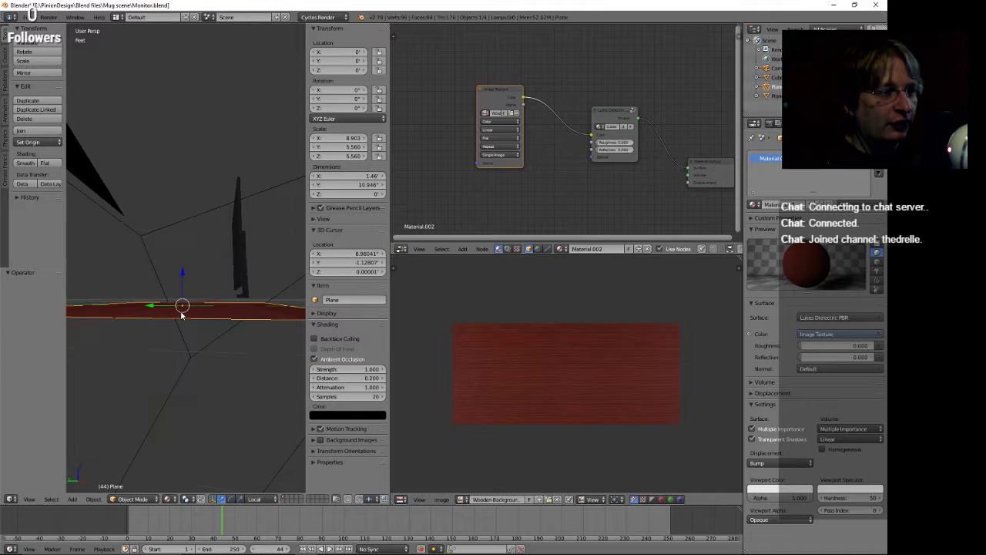
pyautogui.rightClick(238, 235)
pyautogui.moveTo(263, 232); pyautogui.dragTo(260, 245, button='middle')
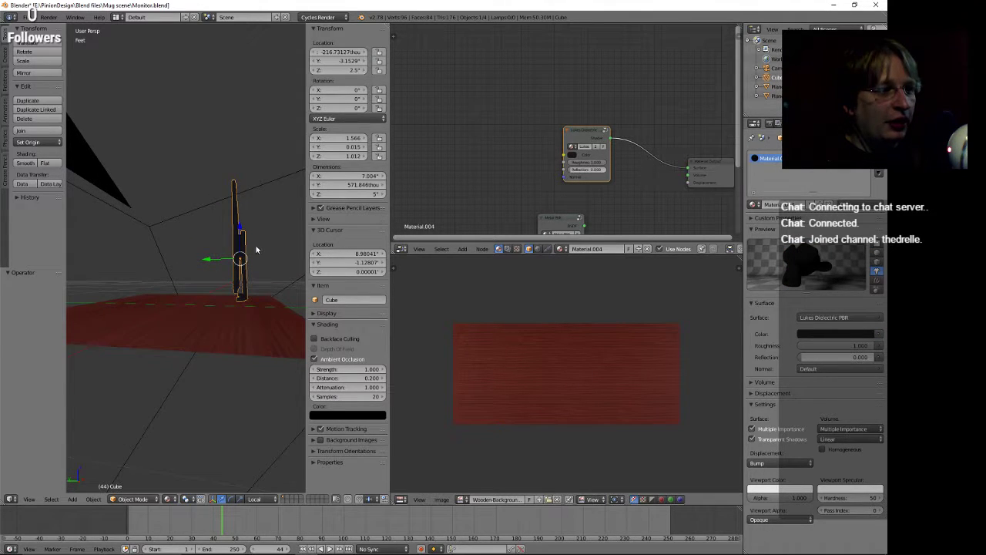
# Set the monitor's origin to geometry, then to its centre of mass (Y -3.10422, Z 2.56849).
pyautogui.click(93, 499)
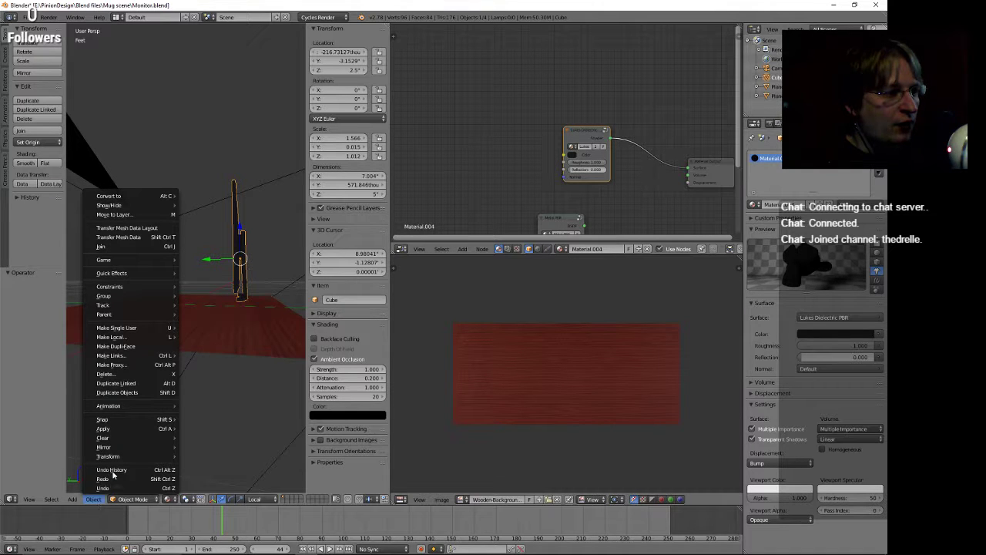
pyautogui.moveTo(121, 457)
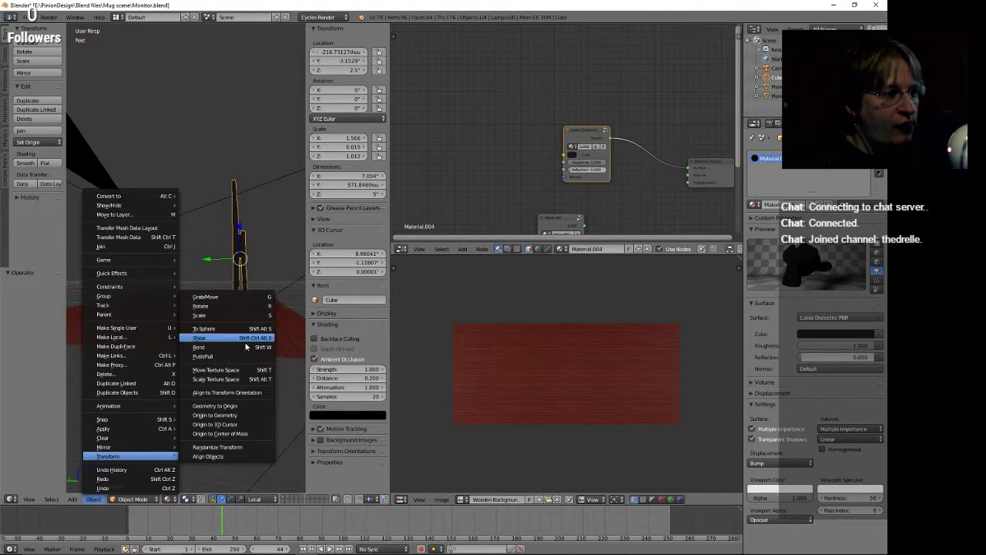
pyautogui.click(250, 416)
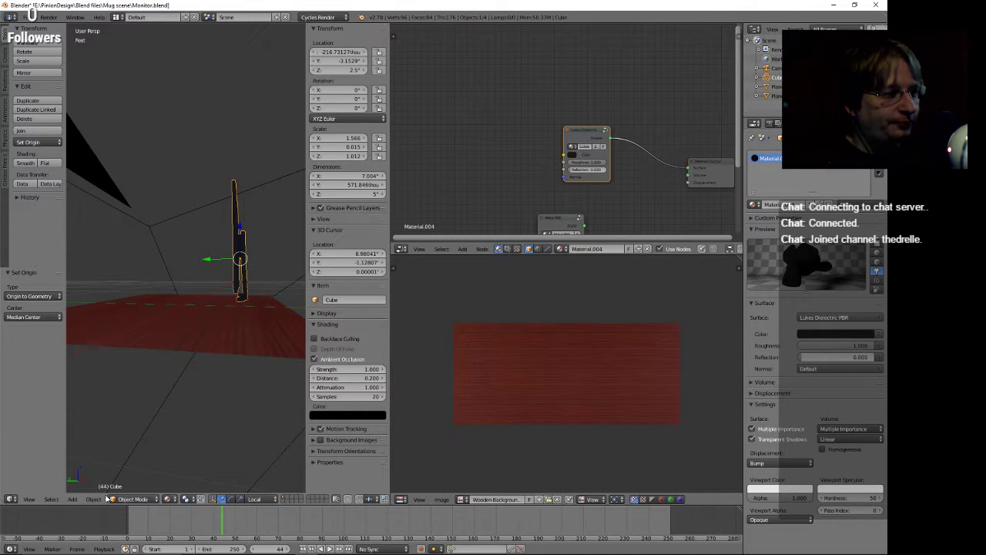
pyautogui.moveTo(133, 413); pyautogui.dragTo(128, 379, button='middle')
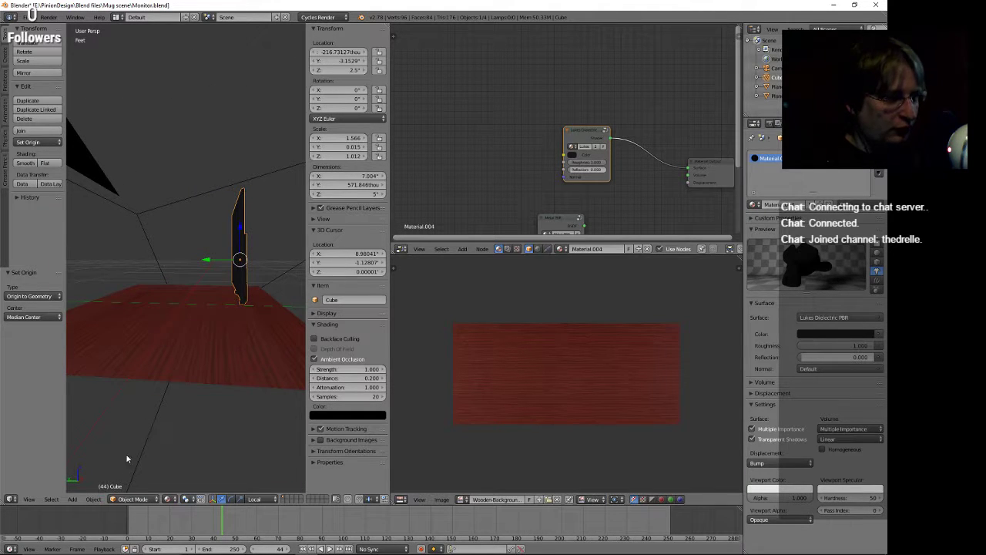
pyautogui.click(93, 499)
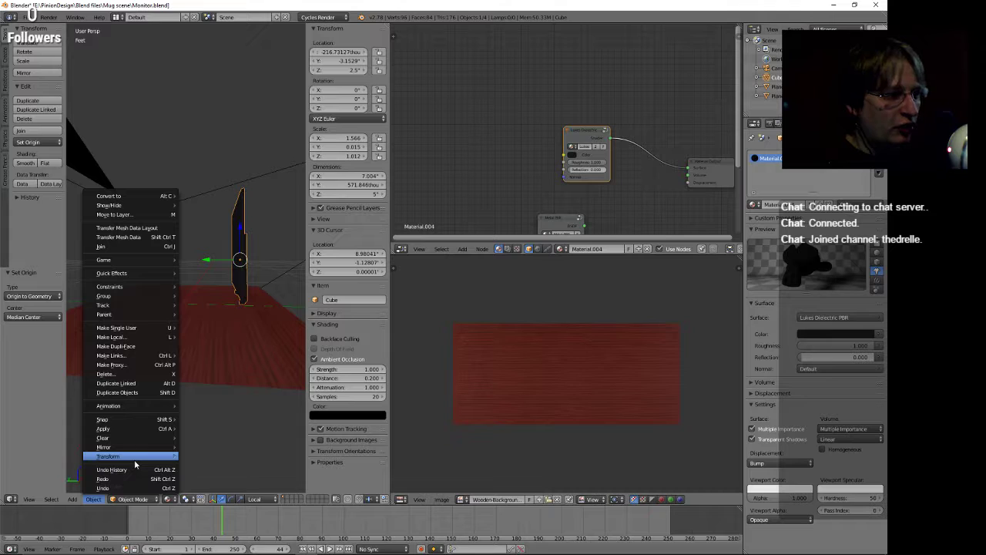
pyautogui.moveTo(135, 461)
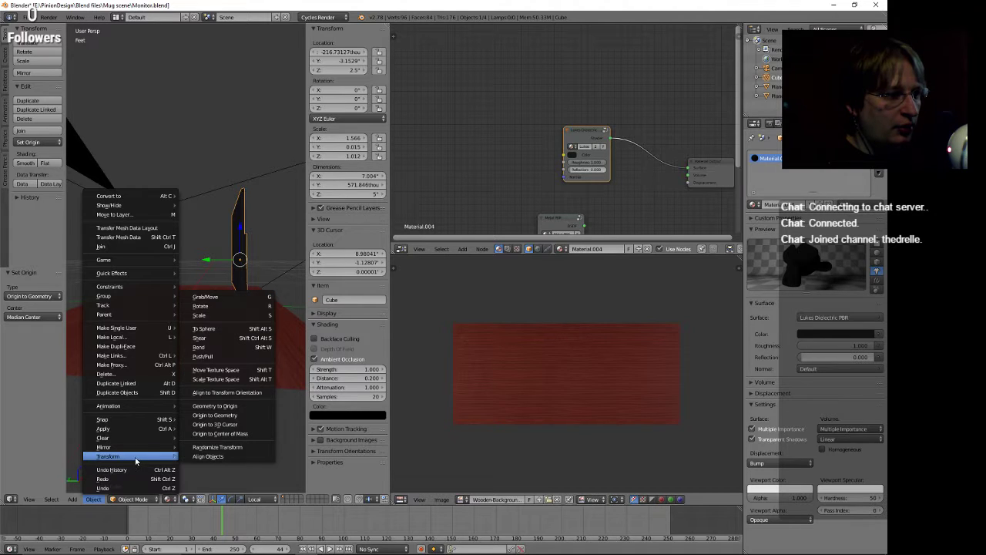
pyautogui.click(257, 437)
pyautogui.moveTo(256, 390); pyautogui.dragTo(216, 306, button='middle')
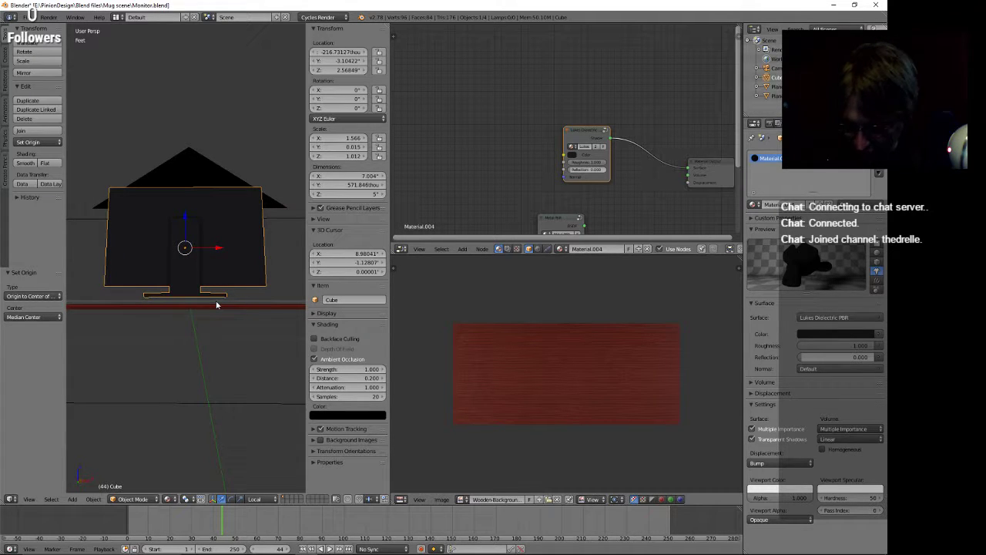
# Lower the monitor -409.61 along its local Z axis, bringing its Z location to 2.15888.
pyautogui.press('KP_5')
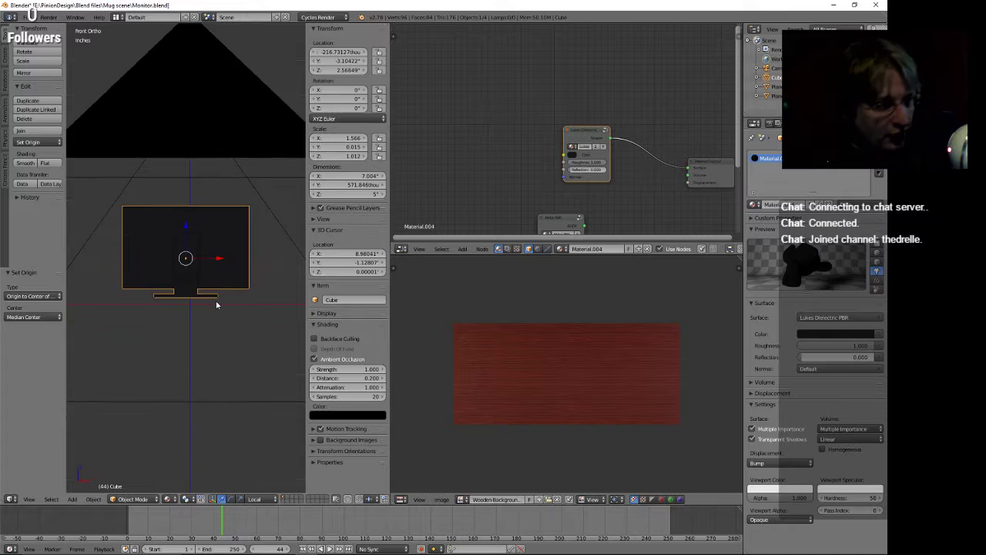
pyautogui.scroll(6, 180, 229)
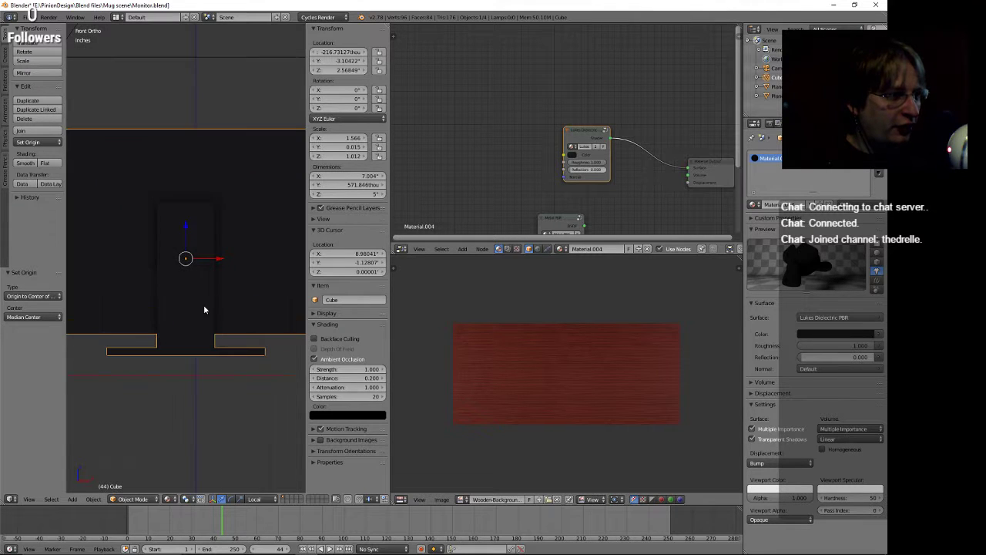
pyautogui.press('g')
pyautogui.press('z')
pyautogui.press('z')
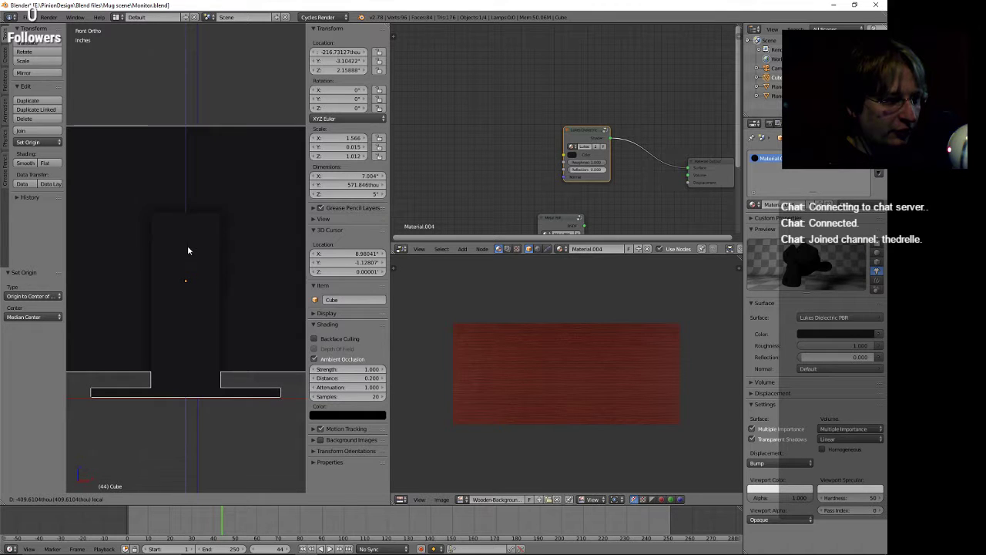
pyautogui.click(187, 245)
pyautogui.scroll(-2, 182, 359)
pyautogui.scroll(-3, 182, 358)
pyautogui.moveTo(99, 220); pyautogui.dragTo(218, 260, button='middle')
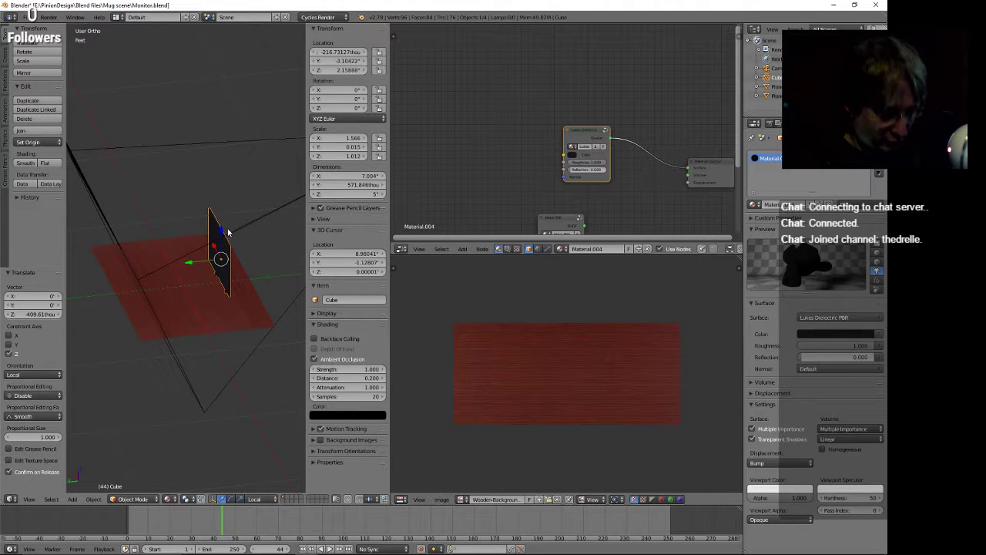
# Clear the monitor's rotation and set its Z rotation to 180°.
pyautogui.press('r')
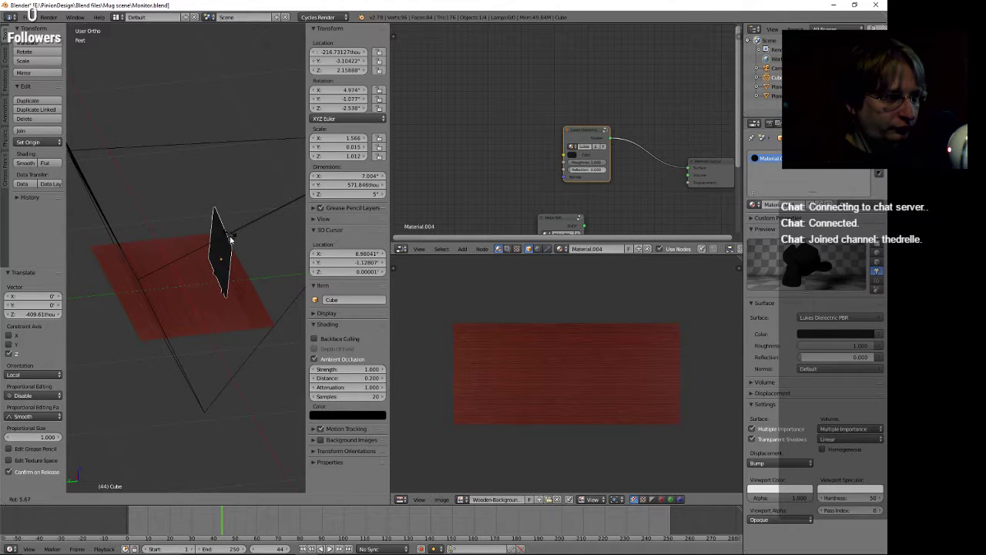
pyautogui.click(276, 282)
pyautogui.hotkey('alt', 'r')
pyautogui.click(230, 499)
pyautogui.moveTo(207, 276); pyautogui.dragTo(137, 237)
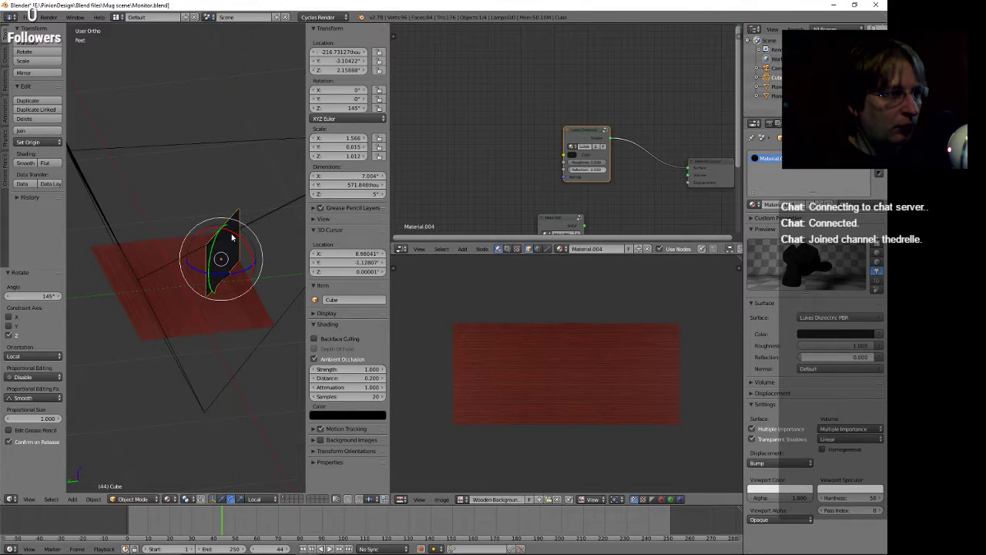
pyautogui.click(341, 109)
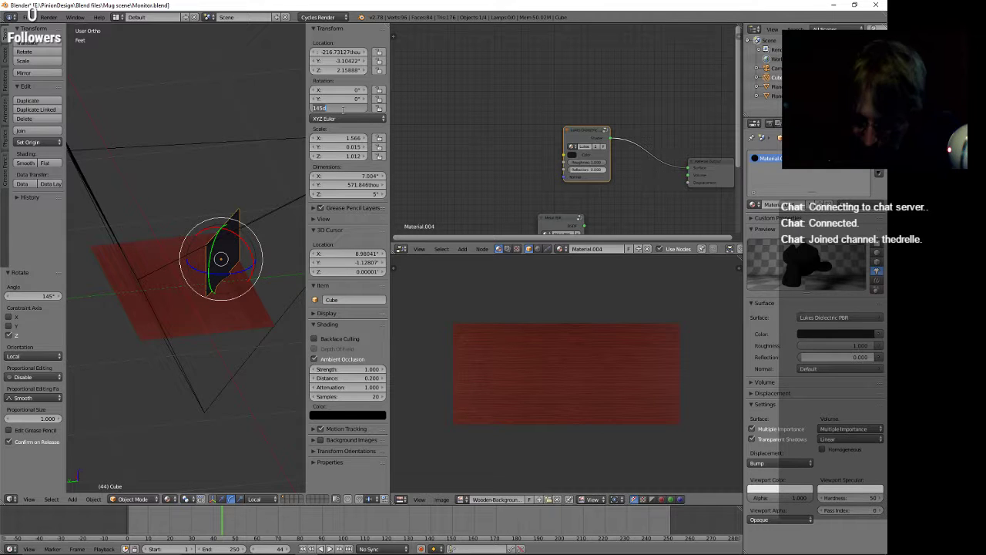
pyautogui.write('180')
pyautogui.press('Return')
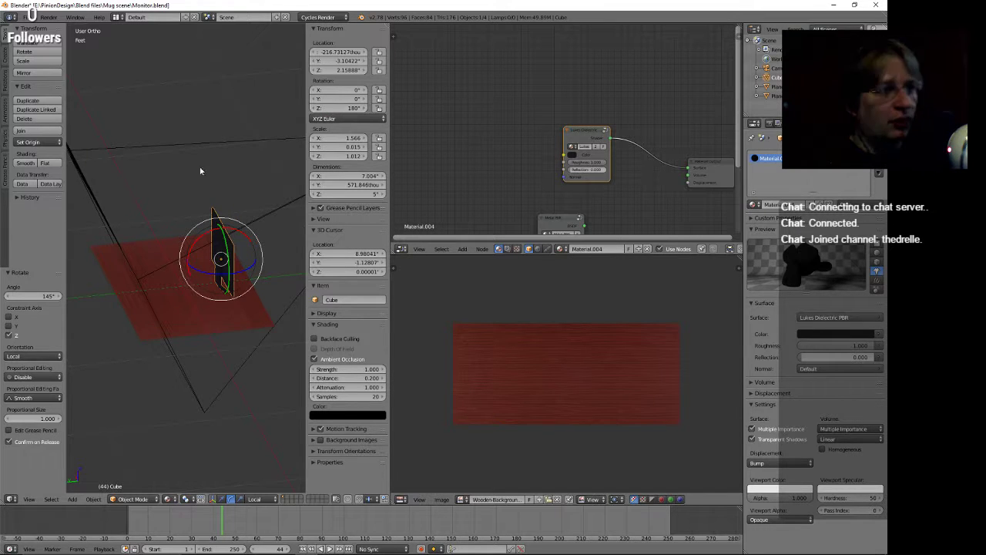
# Slide the monitor 5.9 along the global Y axis to location Y 2.79594.
pyautogui.click(231, 179)
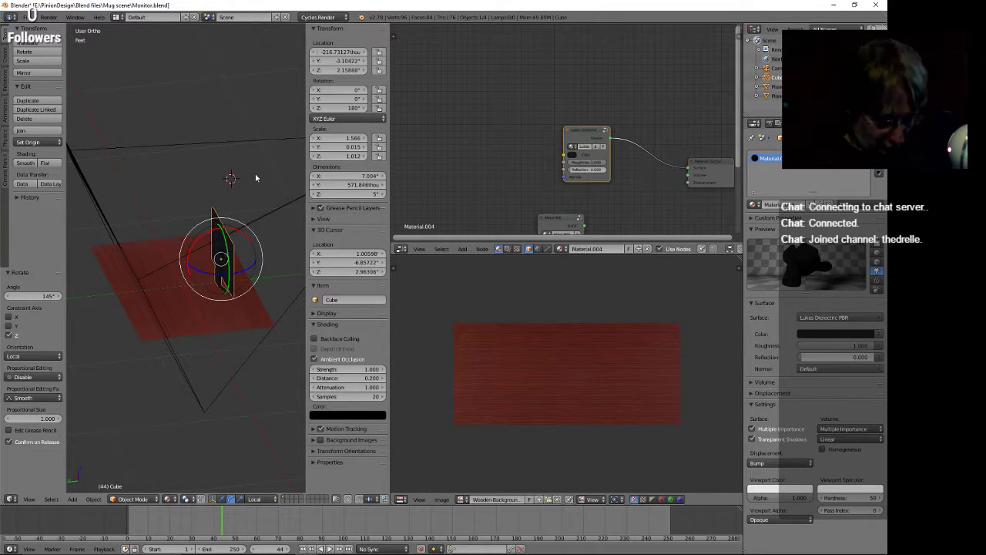
pyautogui.press('g')
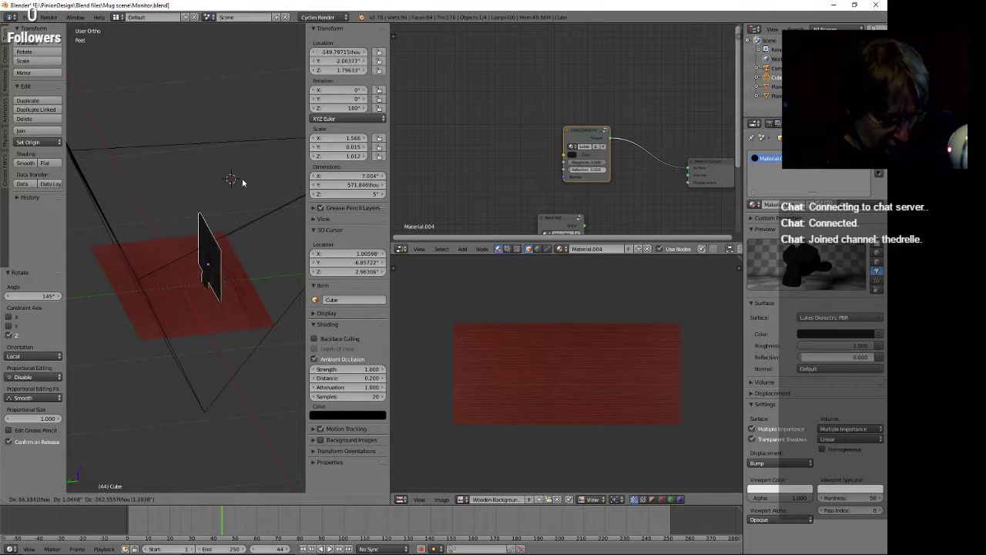
pyautogui.press('z')
pyautogui.press('x')
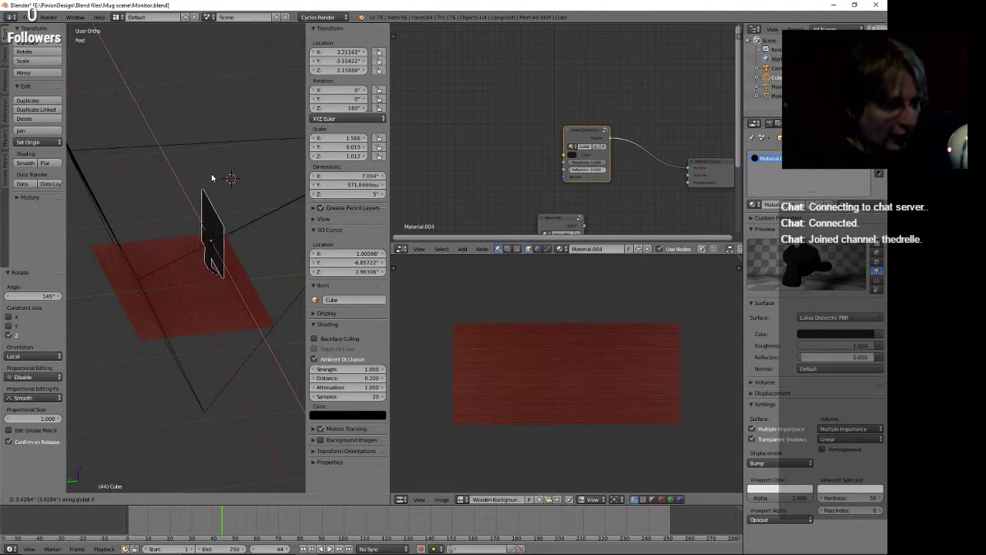
pyautogui.press('y')
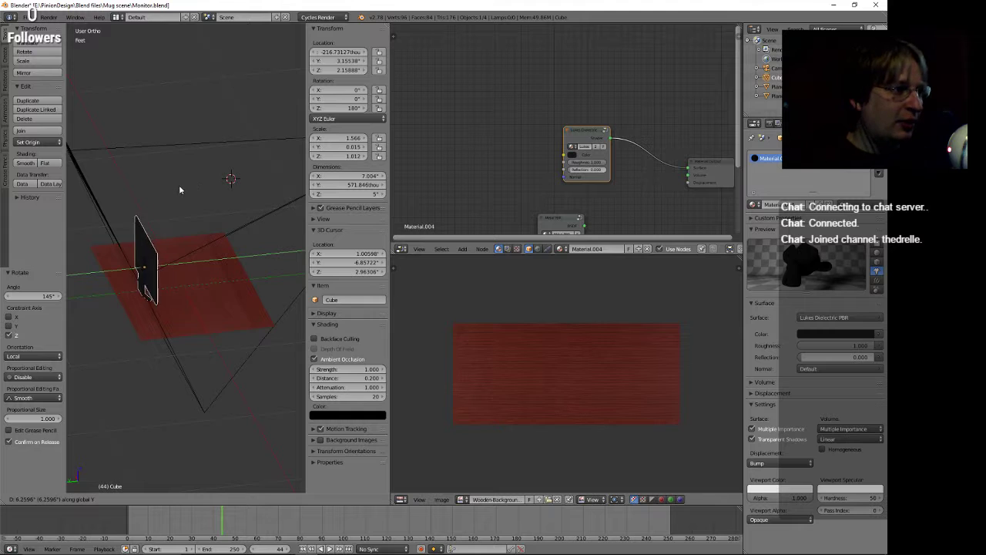
pyautogui.click(183, 184)
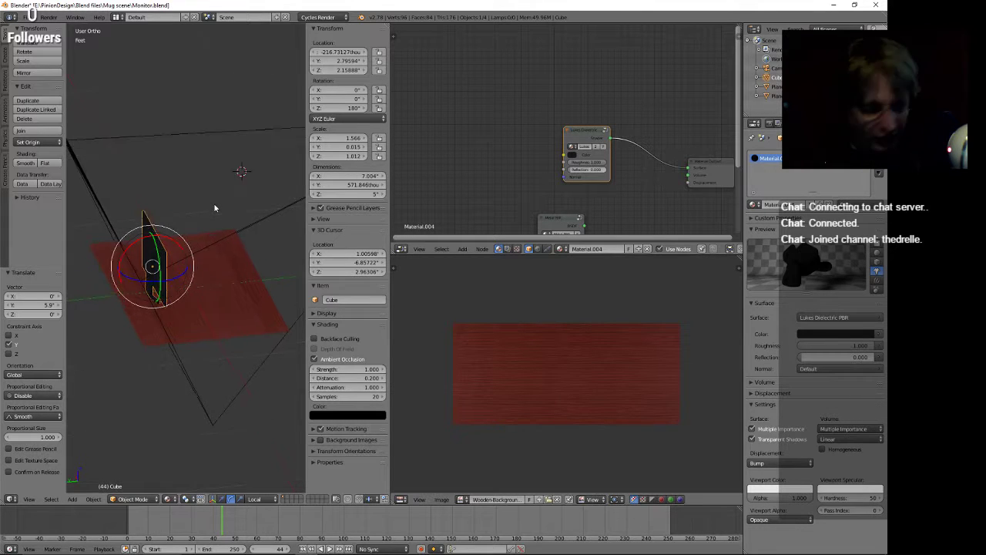
pyautogui.press('KP_4')
pyautogui.scroll(2, 213, 203)
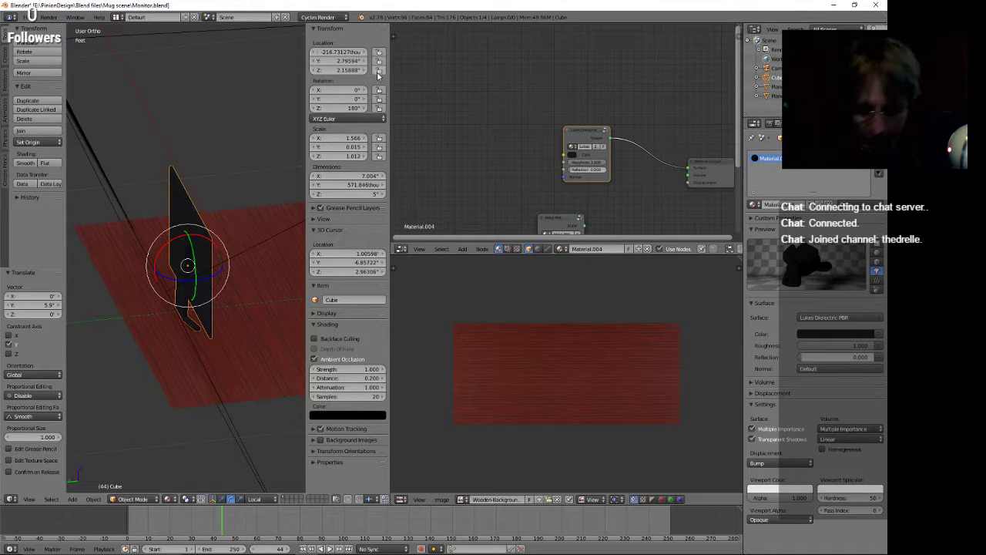
pyautogui.click(247, 82)
pyautogui.press('KP_5')
pyautogui.moveTo(262, 80); pyautogui.dragTo(195, 282, button='middle')
pyautogui.scroll(-2, 143, 227)
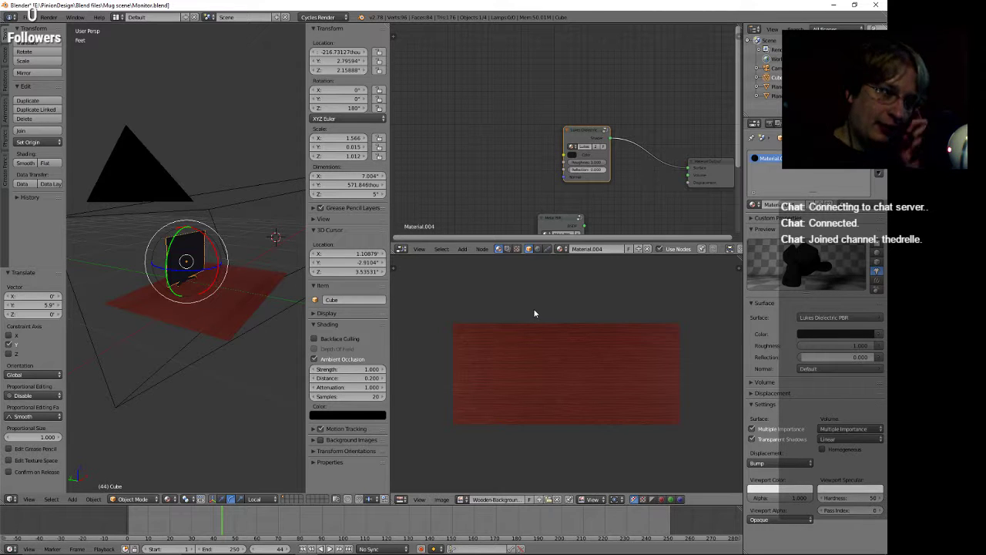
# Select the desk plane and raise its dielectric material's Reflection to 0.636.
pyautogui.moveTo(391, 132); pyautogui.dragTo(459, 138)
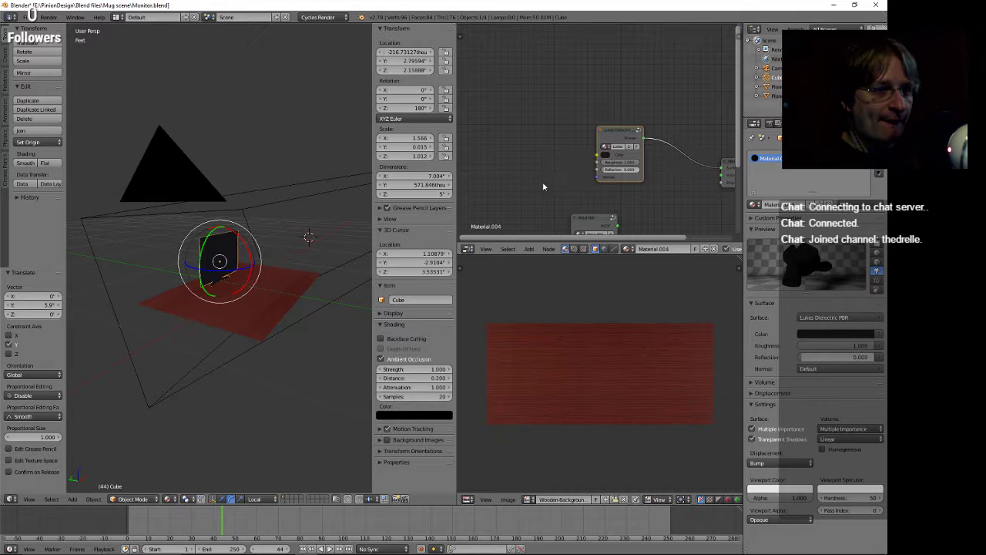
pyautogui.rightClick(274, 298)
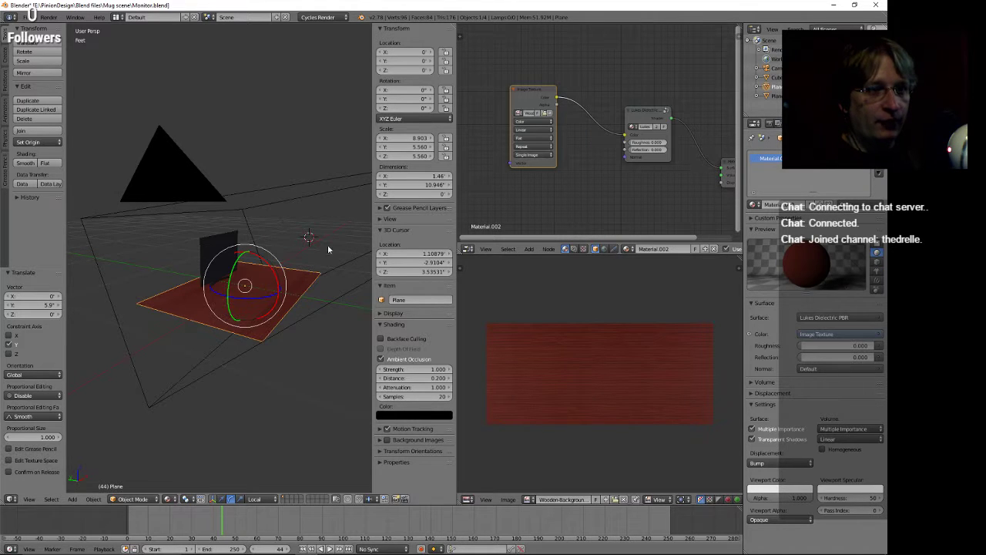
pyautogui.scroll(3, 604, 193)
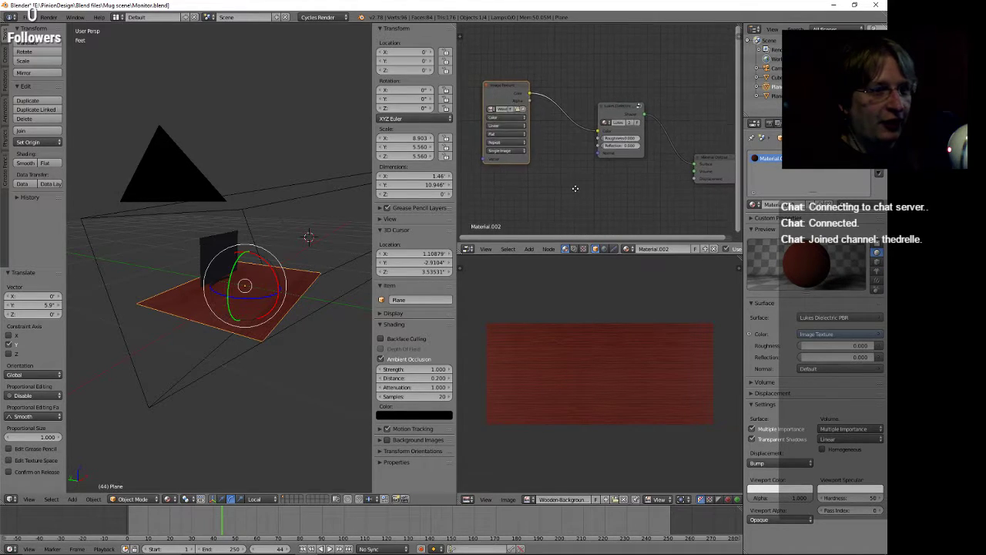
pyautogui.scroll(2, 527, 158)
pyautogui.click(638, 157)
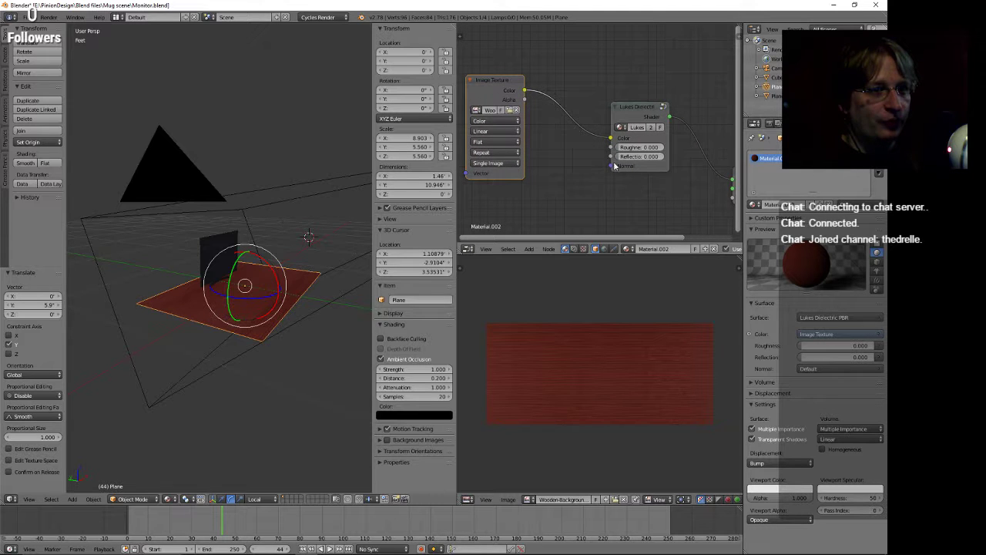
pyautogui.write('0.3')
pyautogui.press('Return')
pyautogui.moveTo(638, 156)
pyautogui.mouseDown()
pyautogui.moveTo(663, 157)
pyautogui.moveTo(655, 160)
pyautogui.mouseUp()
pyautogui.click(655, 160)
pyautogui.press('Return')
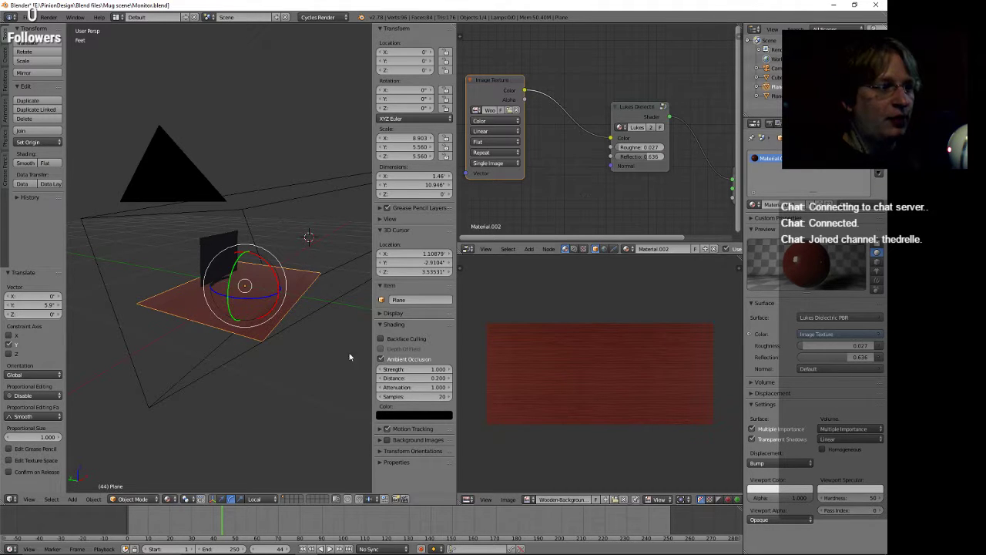
pyautogui.moveTo(304, 335); pyautogui.dragTo(269, 341, button='middle')
pyautogui.moveTo(270, 79); pyautogui.dragTo(228, 300, button='middle')
pyautogui.moveTo(294, 341); pyautogui.dragTo(277, 299, button='middle')
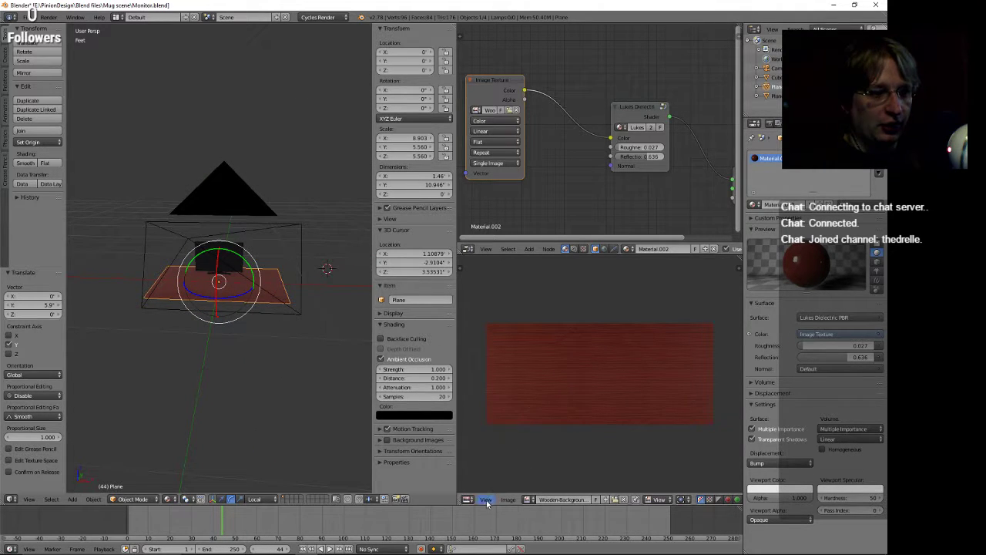
# Turn the image area into a 3D view showing a Rendered preview through the scene camera.
pyautogui.rightClick(533, 491)
pyautogui.click(469, 500)
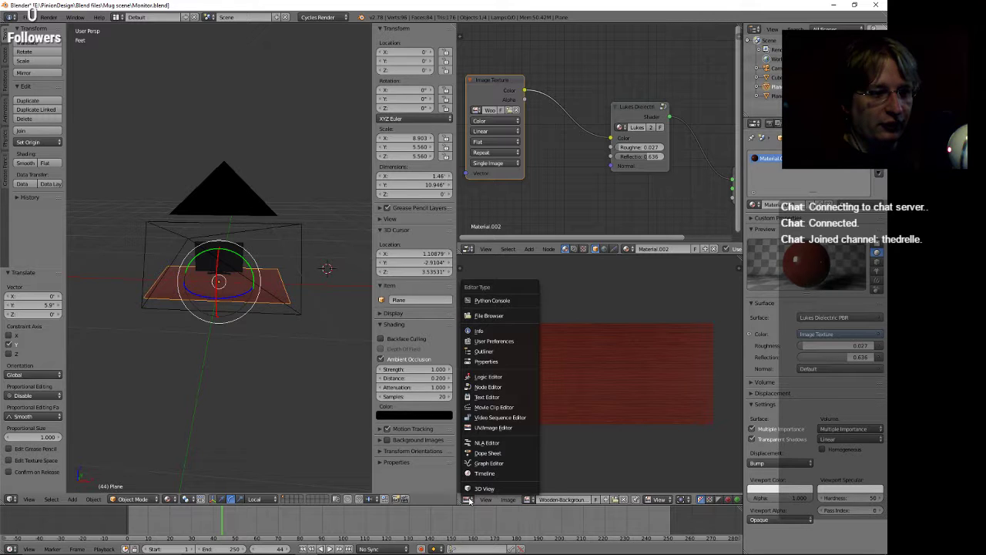
pyautogui.click(477, 488)
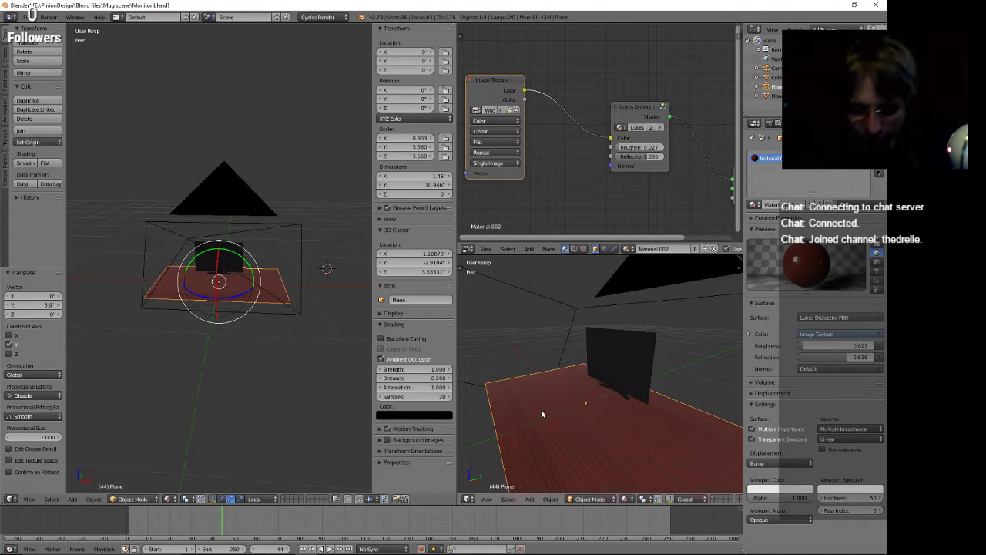
pyautogui.press('KP_0')
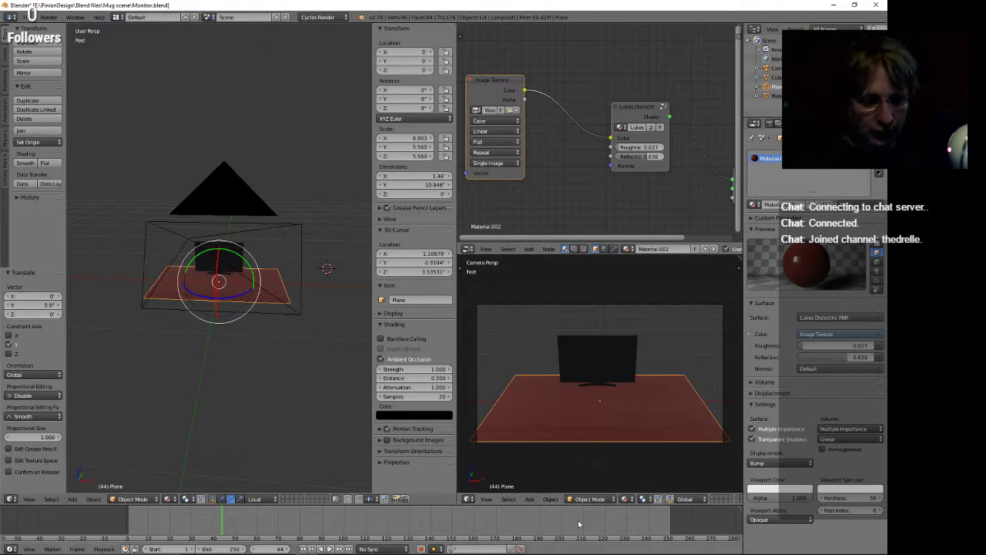
pyautogui.click(625, 499)
pyautogui.click(647, 438)
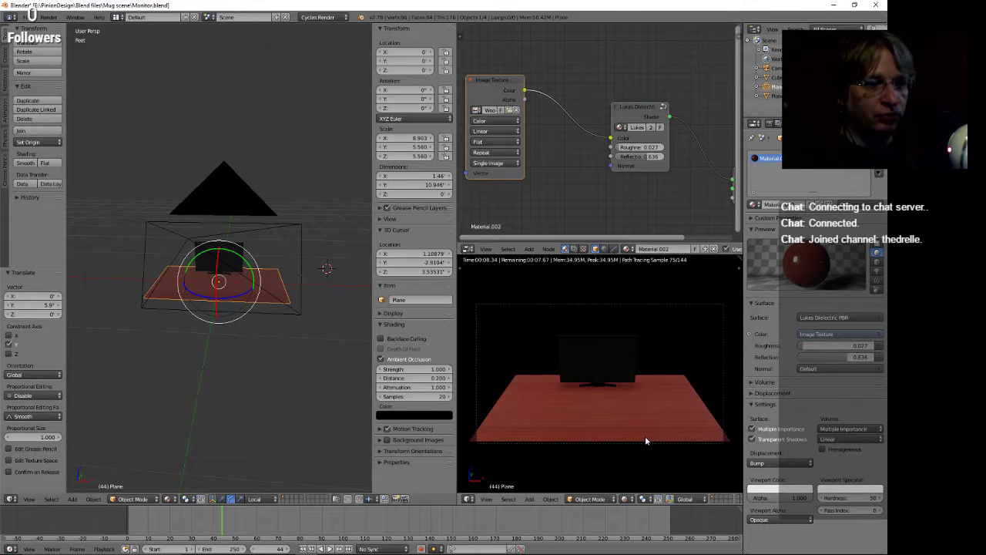
# Select the monitor and frame it in close-up.
pyautogui.rightClick(244, 248)
pyautogui.moveTo(338, 257); pyautogui.dragTo(315, 266, button='middle')
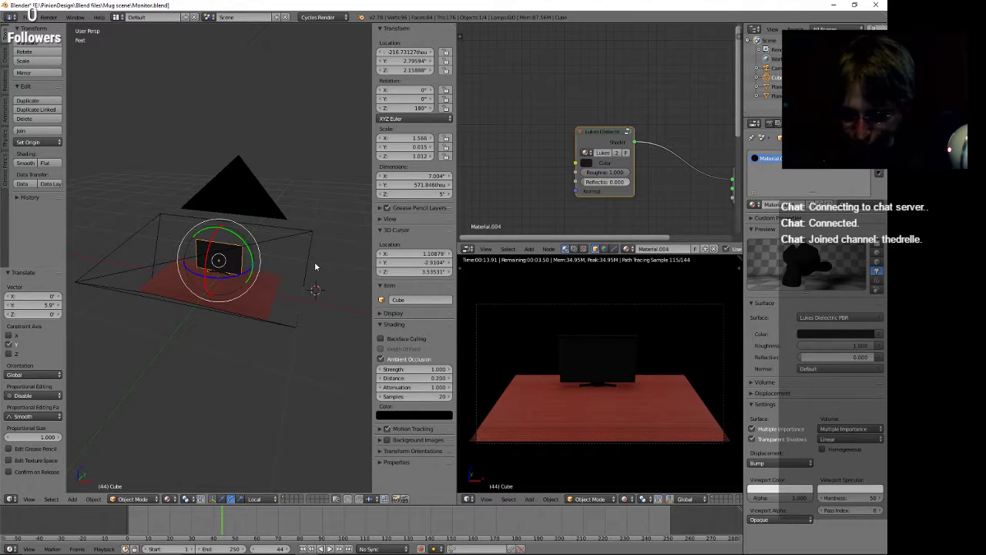
pyautogui.press('KP_5')
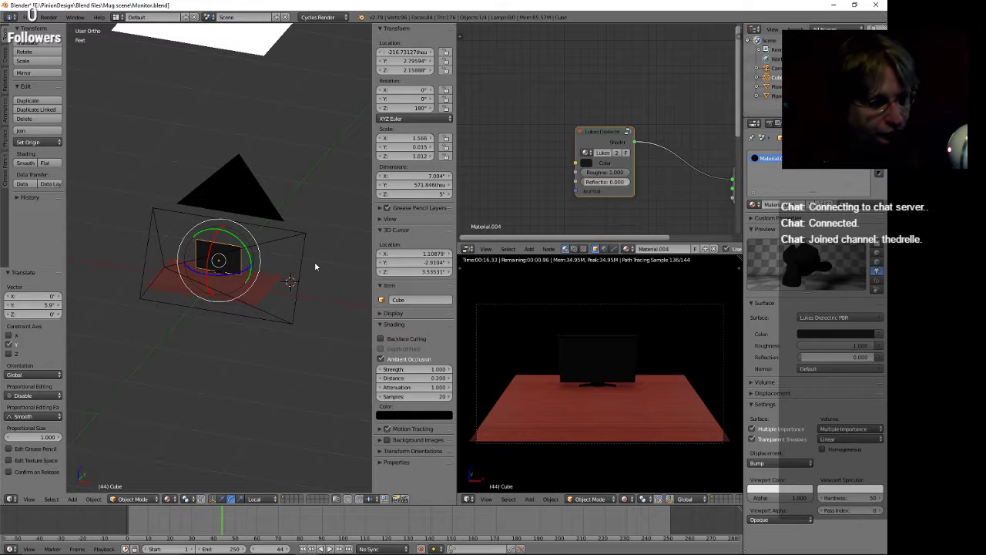
pyautogui.press('KP_5')
pyautogui.press('KP_Decimal')
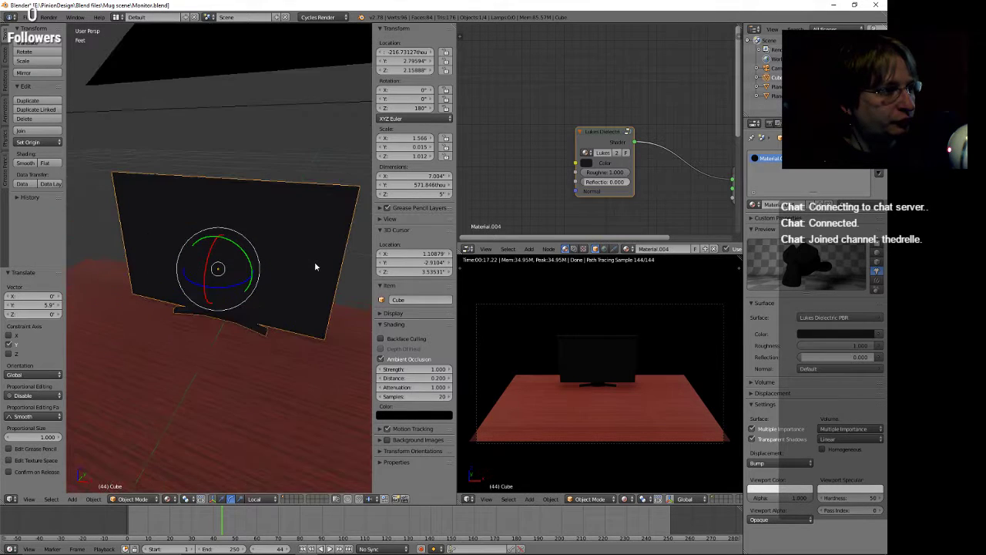
pyautogui.moveTo(290, 255); pyautogui.dragTo(282, 232, button='middle')
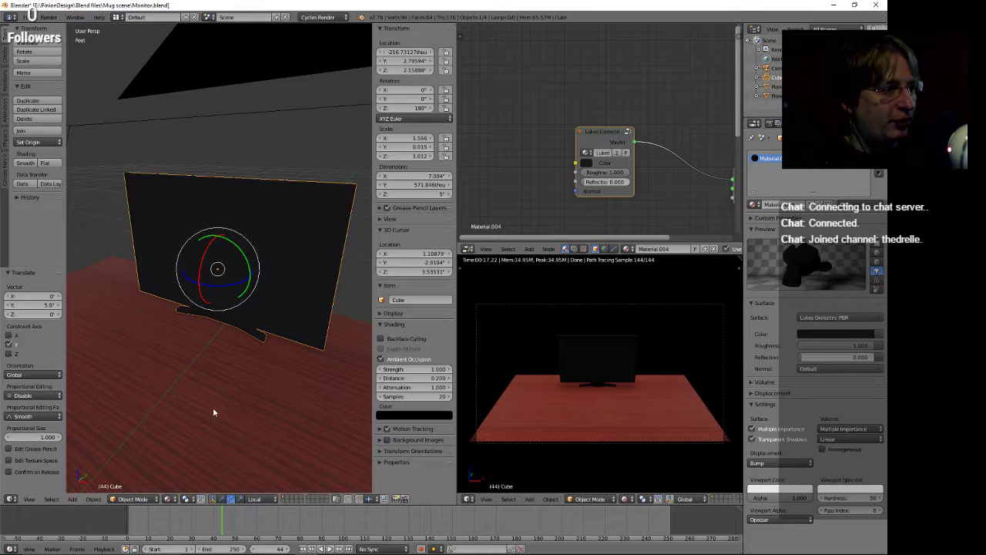
# Enter Edit Mode on the monitor and select all its geometry.
pyautogui.press('Tab')
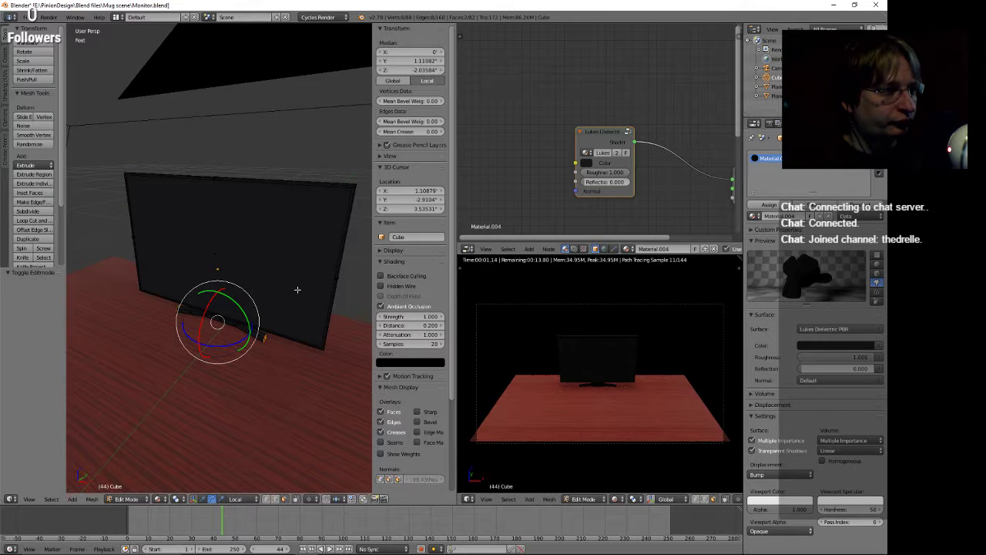
pyautogui.press('a')
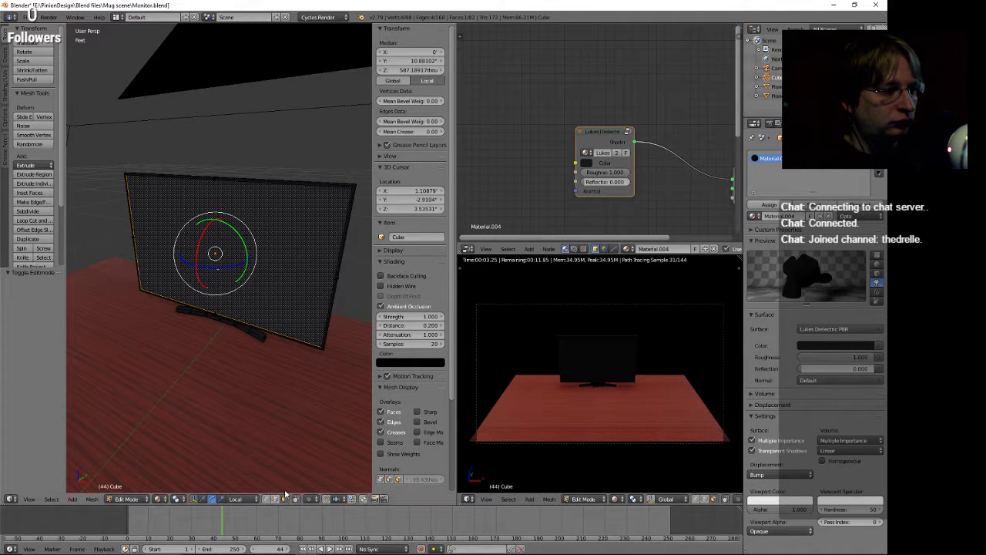
pyautogui.click(290, 503)
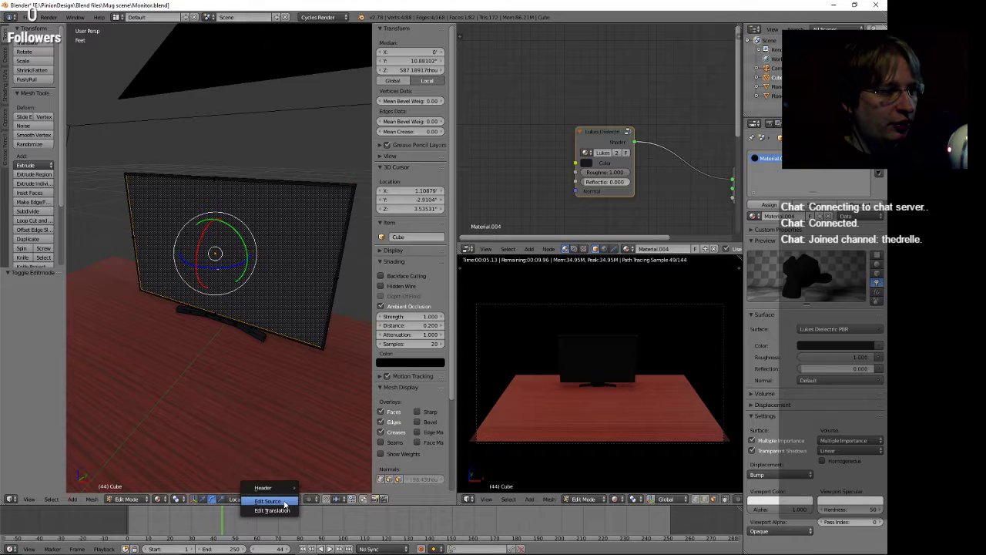
pyautogui.click(285, 502)
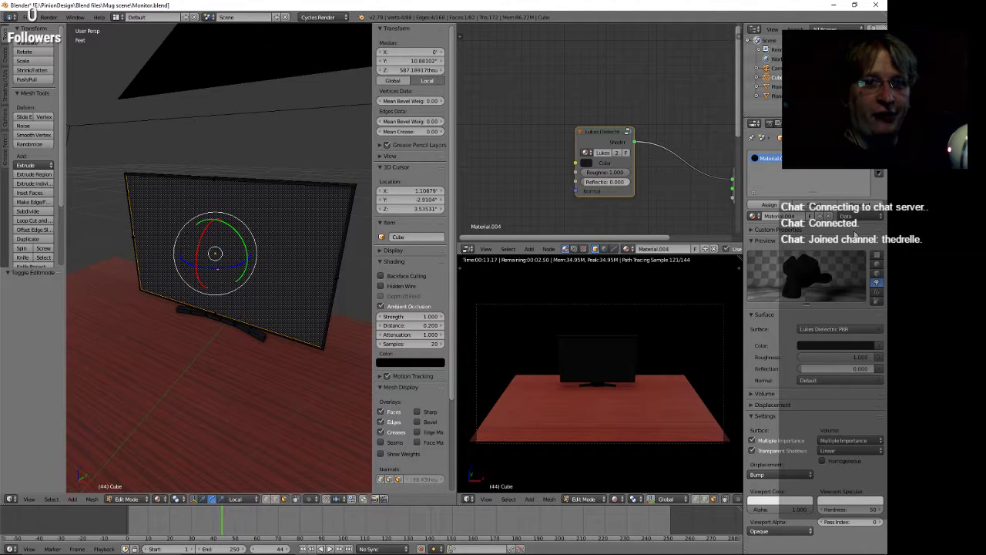
# Add a new material slot, assign it to the screen faces, and create a new material.
pyautogui.click(879, 158)
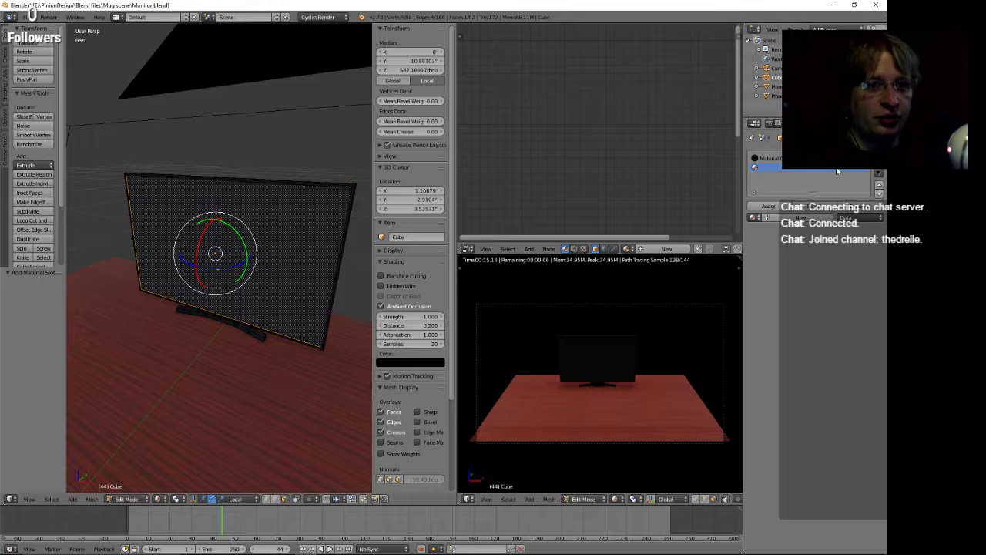
pyautogui.click(769, 206)
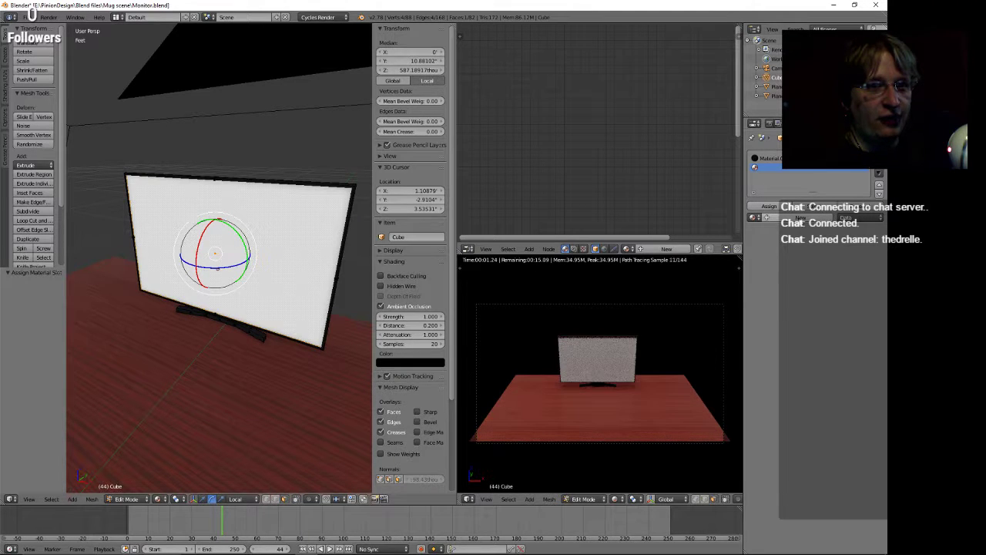
pyautogui.click(800, 218)
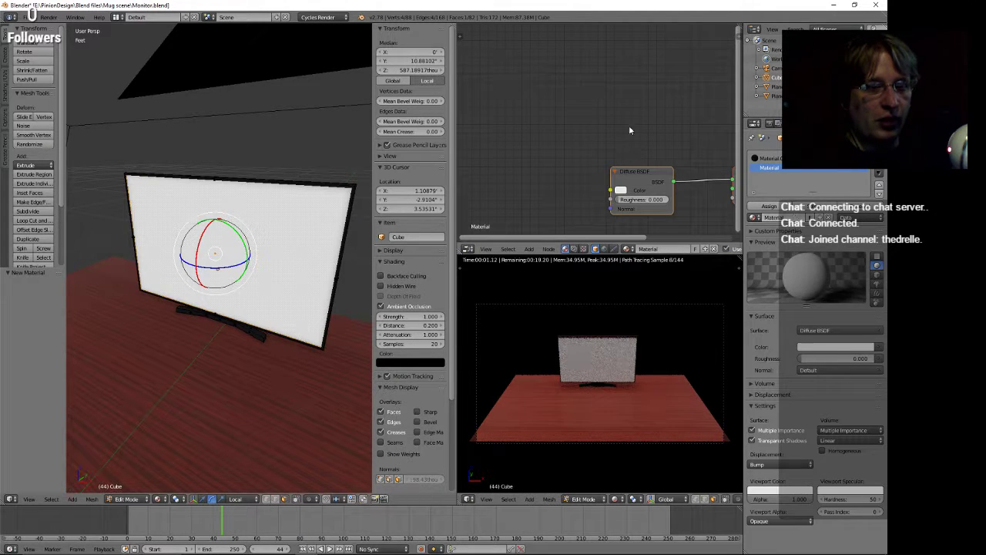
pyautogui.moveTo(617, 121); pyautogui.dragTo(545, 116, button='middle')
# Replace the default shader with a Diffuse BSDF linked to Surface, then shrink Blender's window.
pyautogui.click(584, 166)
pyautogui.press('x')
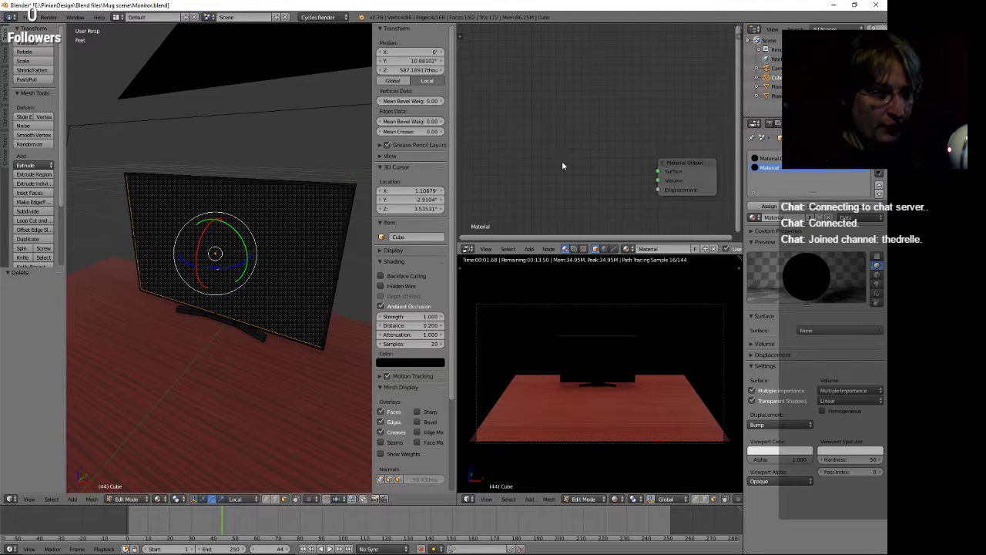
pyautogui.press('a')
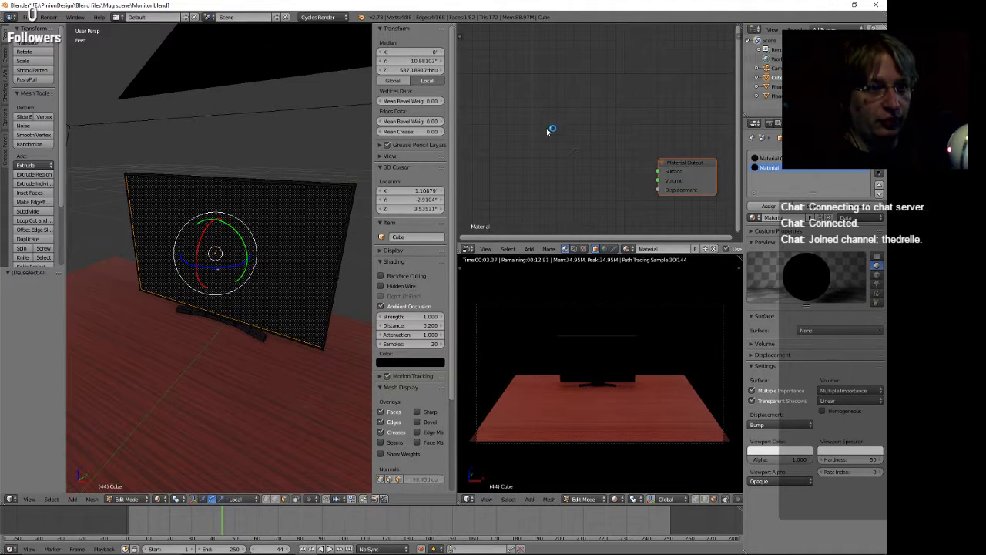
pyautogui.hotkey('shift', 'a')
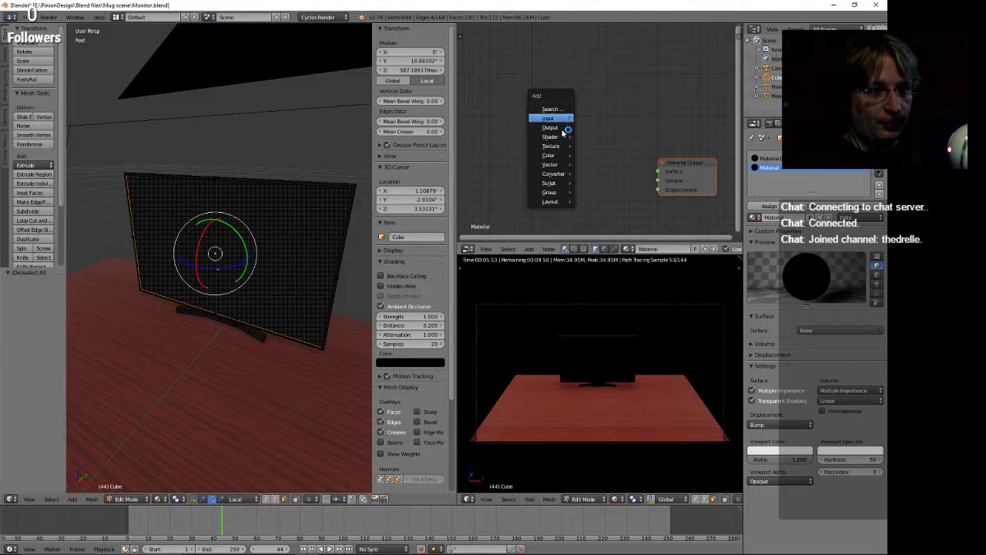
pyautogui.click(560, 138)
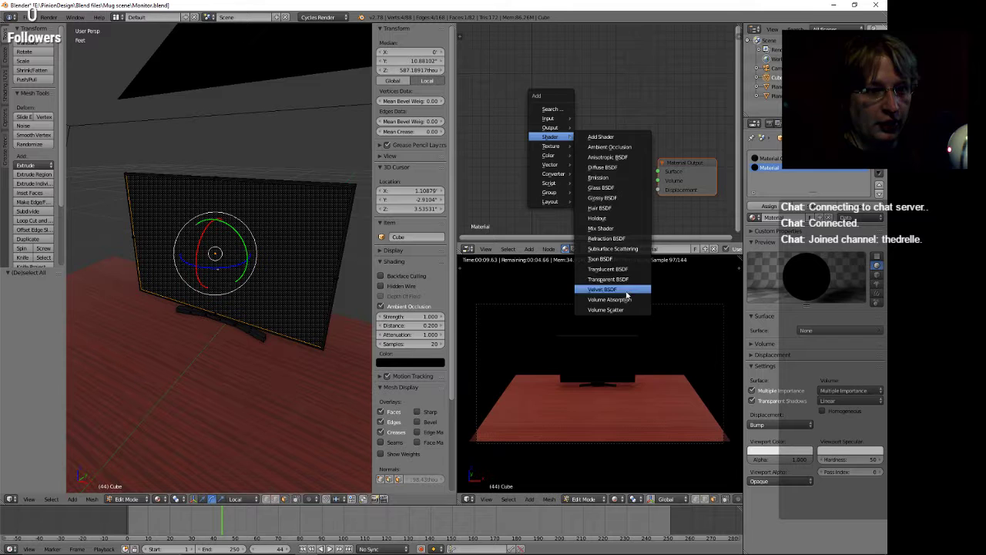
pyautogui.click(621, 169)
pyautogui.click(505, 142)
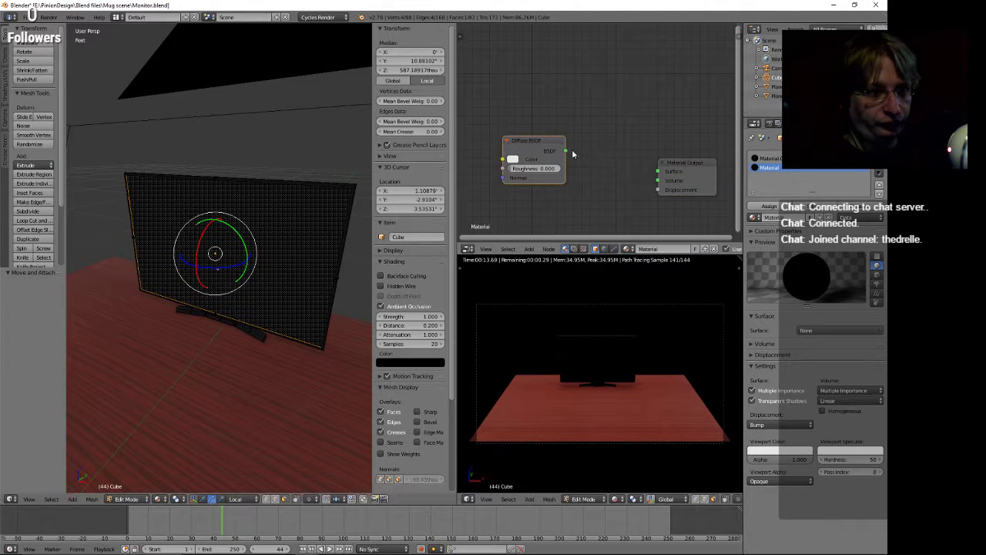
pyautogui.moveTo(567, 151); pyautogui.dragTo(659, 171)
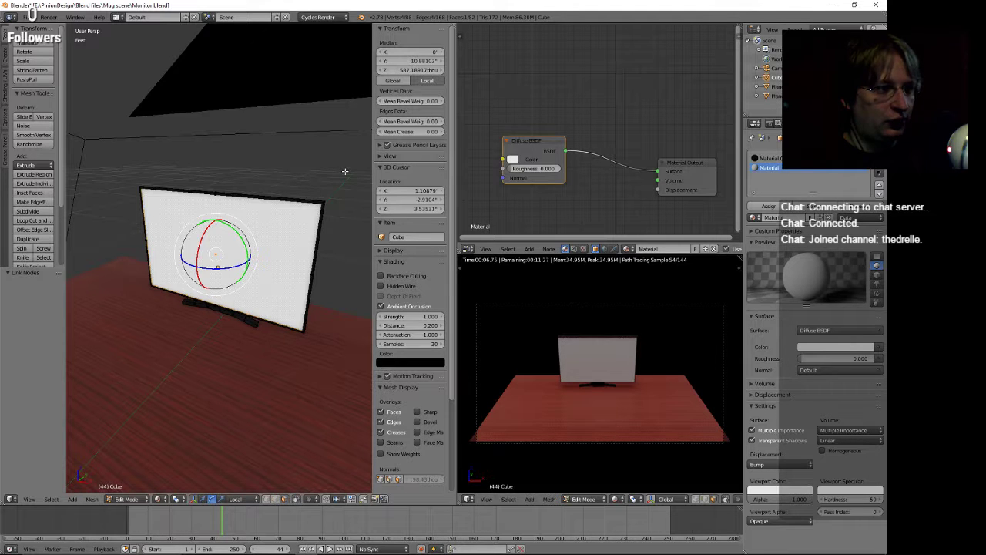
pyautogui.click(855, 4)
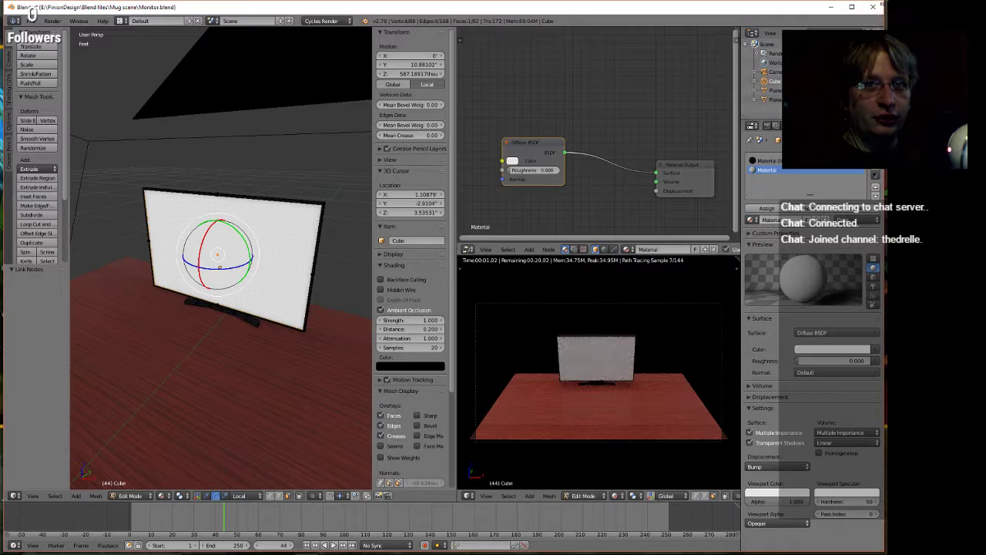
pyautogui.moveTo(885, 1); pyautogui.dragTo(565, 58)
# Bring OBS Studio forward, minimize it, and move the Blender window up and right.
pyautogui.click(565, 60)
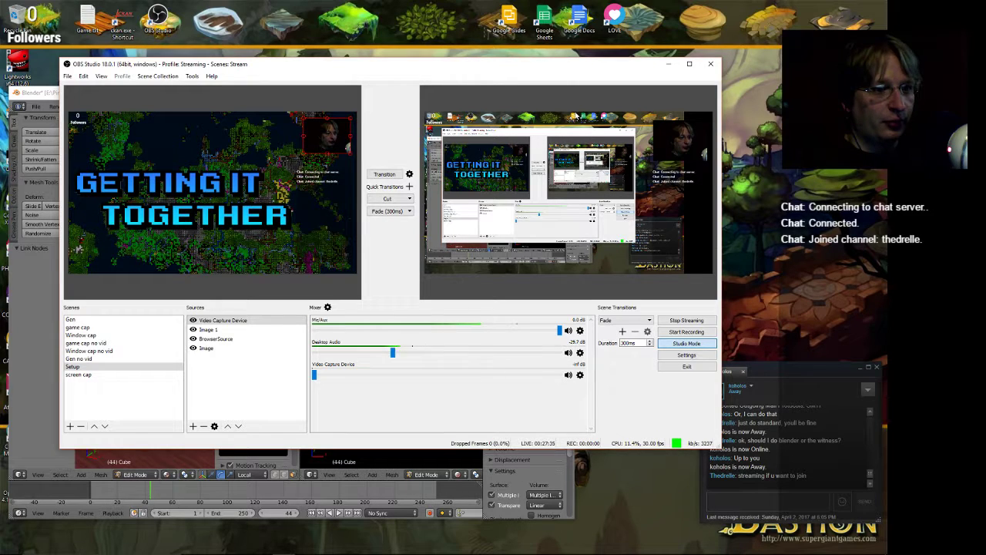
pyautogui.click(667, 64)
pyautogui.moveTo(498, 92); pyautogui.dragTo(521, 87)
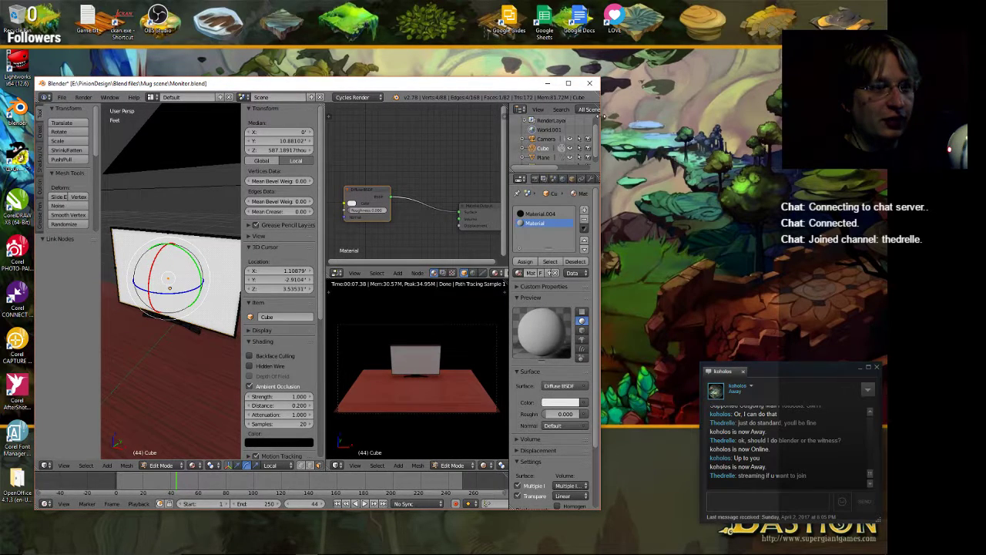
# Widen the Blender window and place the 3D cursor on the desk.
pyautogui.moveTo(599, 118); pyautogui.dragTo(734, 120)
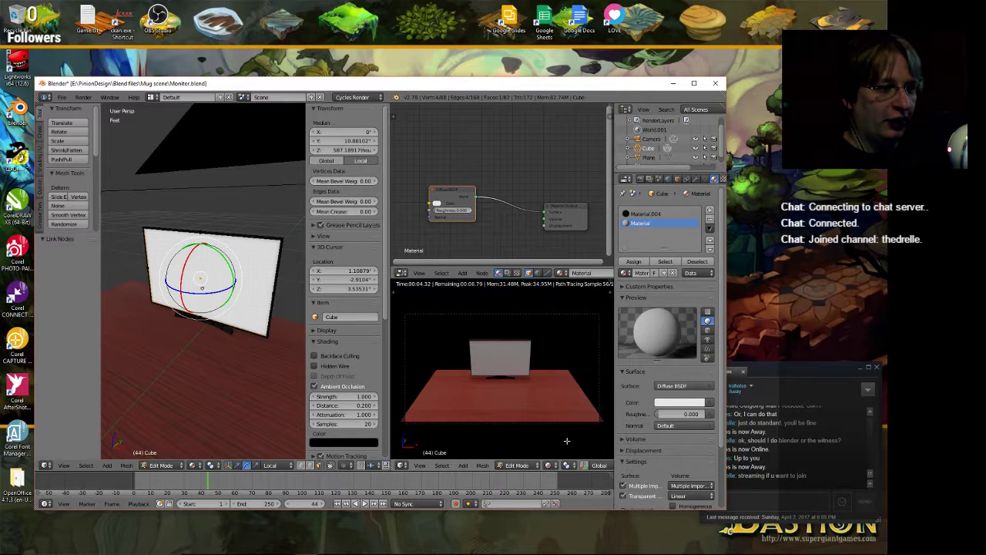
pyautogui.click(210, 358)
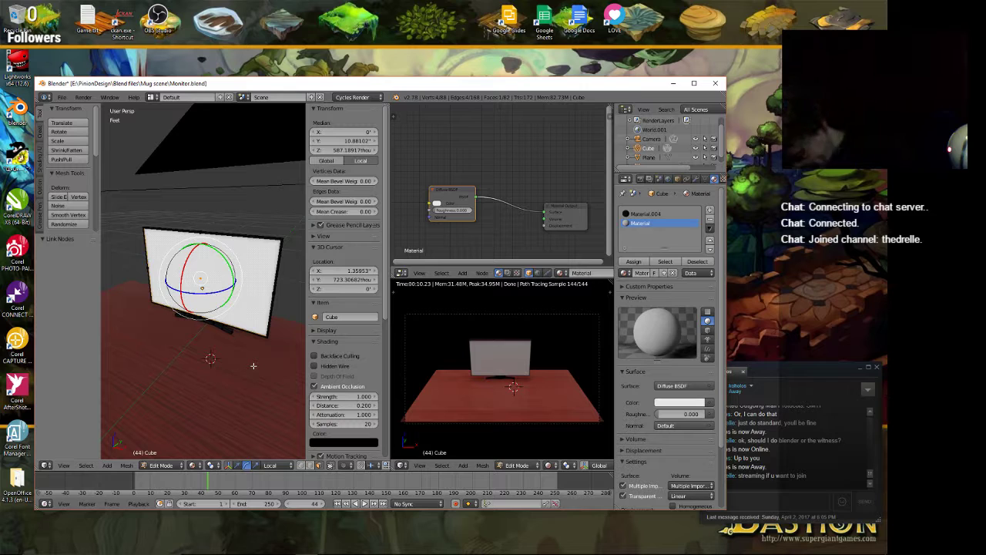
# Return to Object Mode, select the desk plane, and arrange its material nodes.
pyautogui.press('Tab')
pyautogui.rightClick(252, 365)
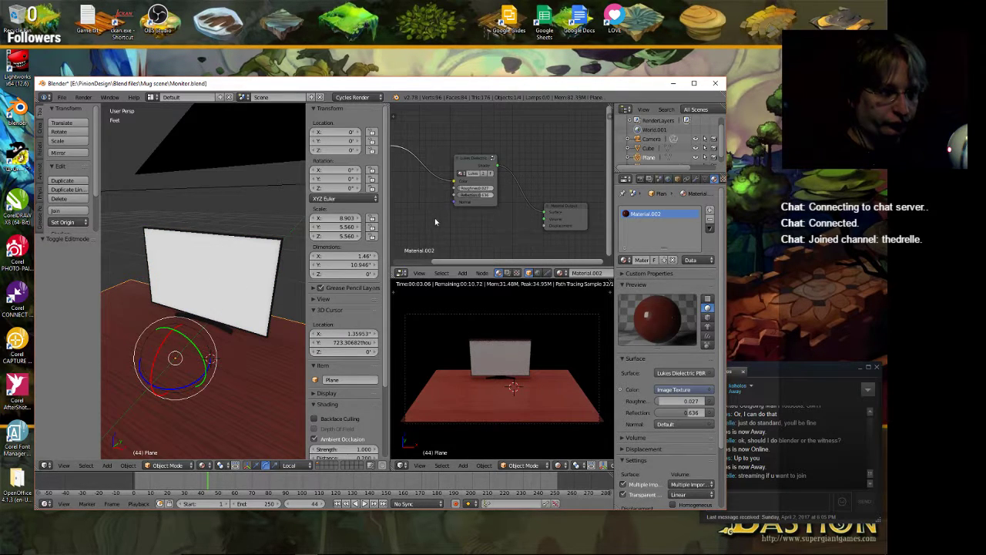
pyautogui.moveTo(441, 222); pyautogui.dragTo(492, 229, button='middle')
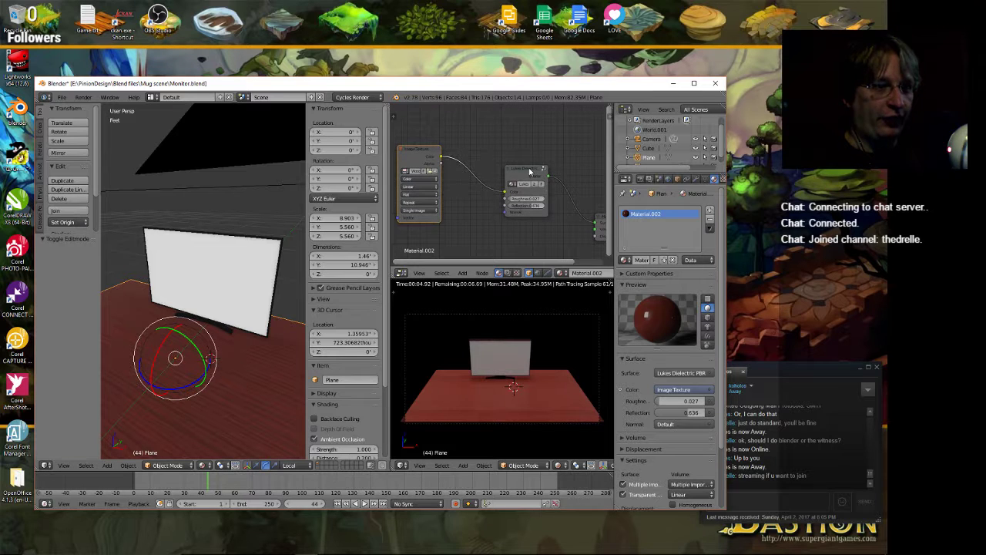
pyautogui.moveTo(530, 171); pyautogui.dragTo(552, 164)
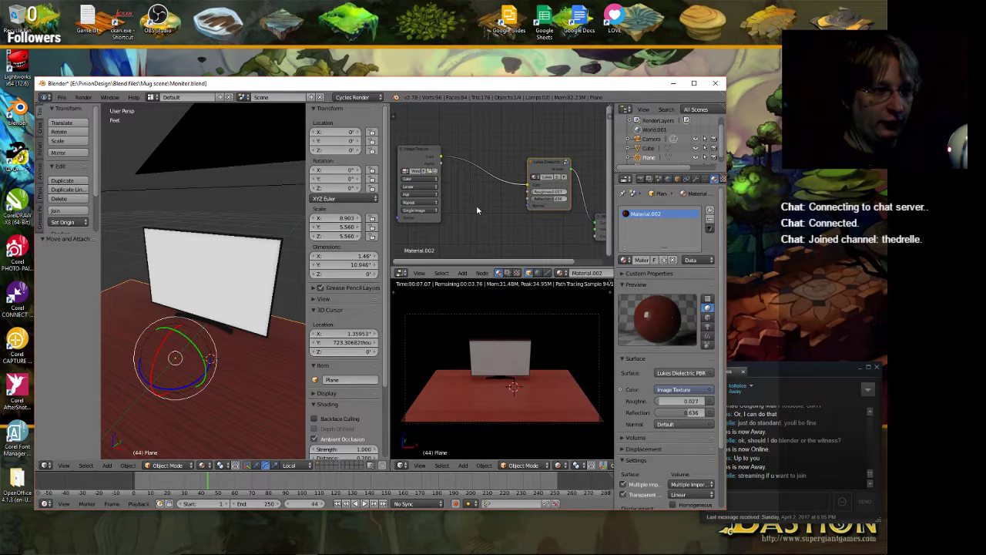
pyautogui.press('a')
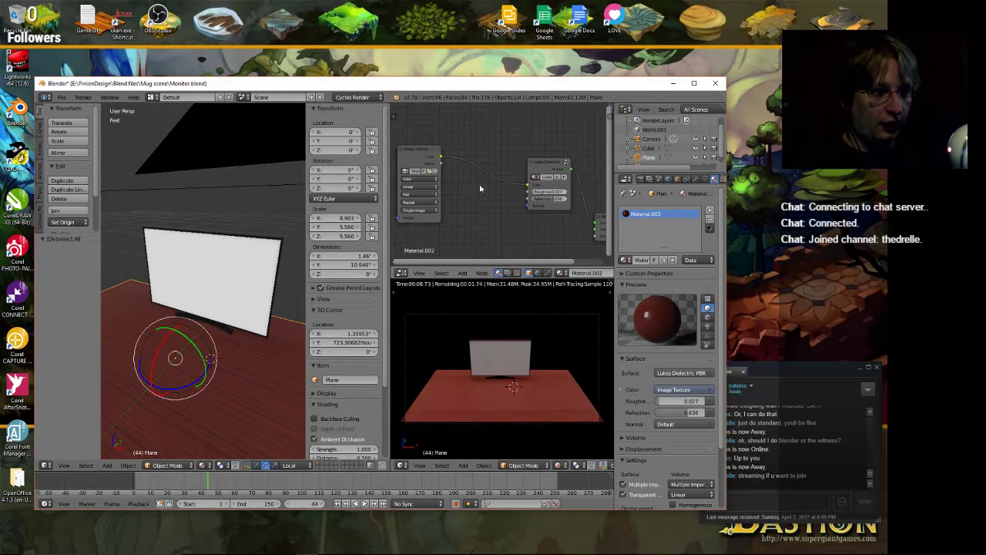
pyautogui.press('a')
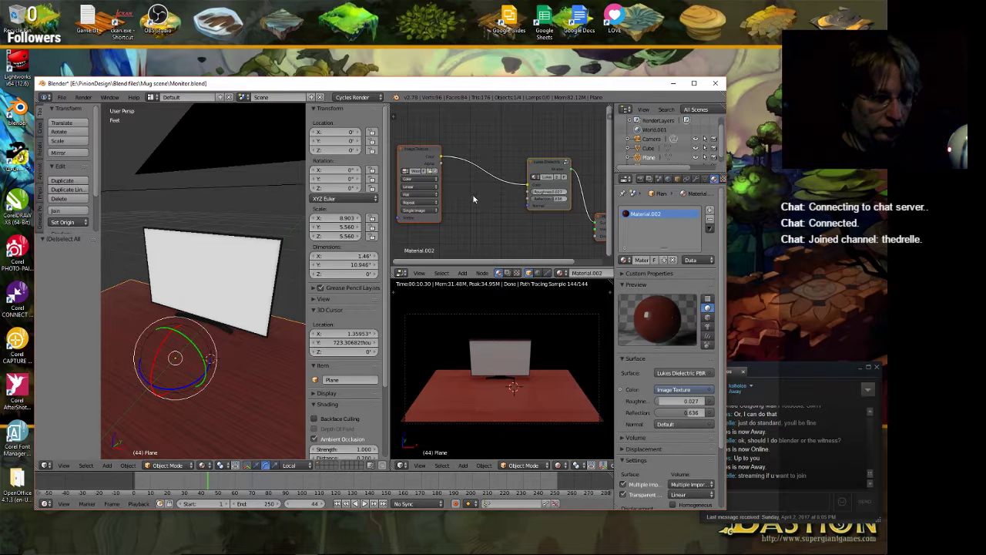
# Insert a Bright/Contrast node between the wood texture and the dielectric shader.
pyautogui.click(466, 274)
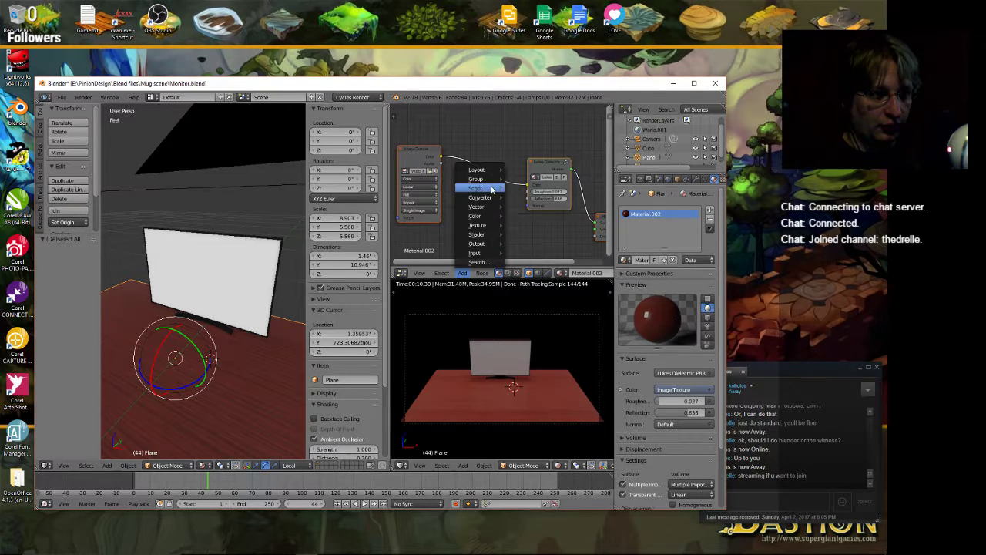
pyautogui.moveTo(474, 215)
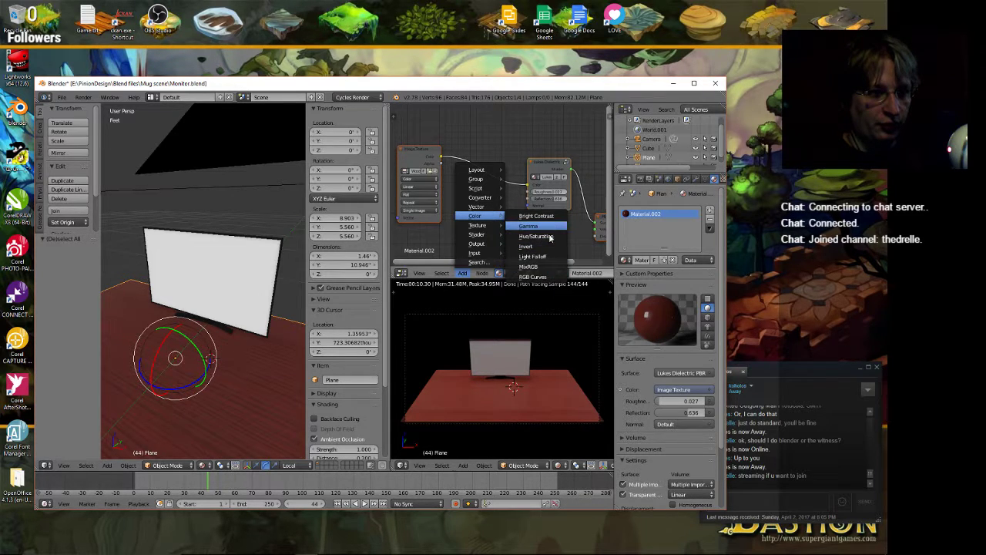
pyautogui.click(540, 267)
pyautogui.rightClick(478, 185)
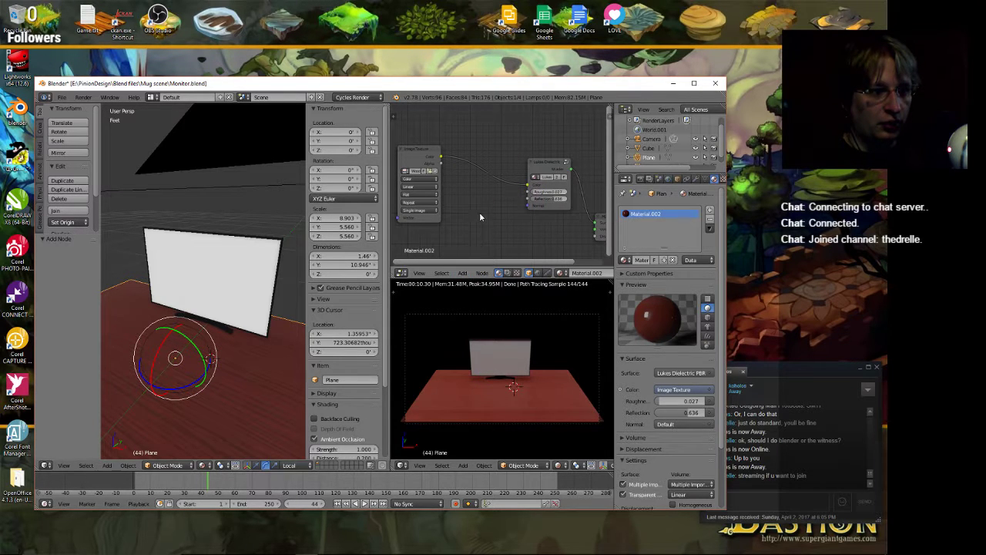
pyautogui.hotkey('shift', 'a')
pyautogui.moveTo(477, 238)
pyautogui.click(509, 232)
pyautogui.click(467, 154)
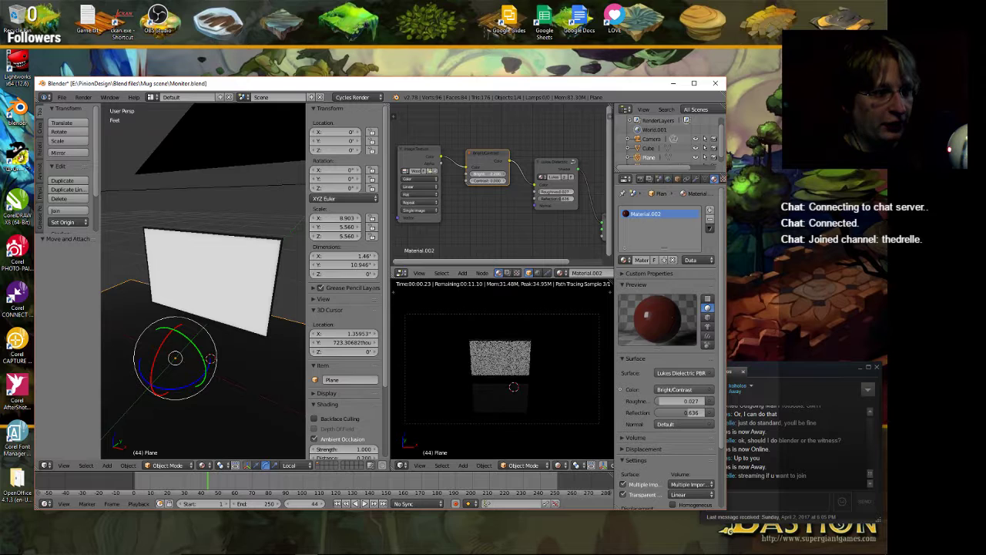
# Adjust the Bright value, then delete the Bright/Contrast node, leaving the desk pale pink.
pyautogui.moveTo(486, 174); pyautogui.dragTo(506, 178)
pyautogui.press('Escape')
pyautogui.click(505, 177)
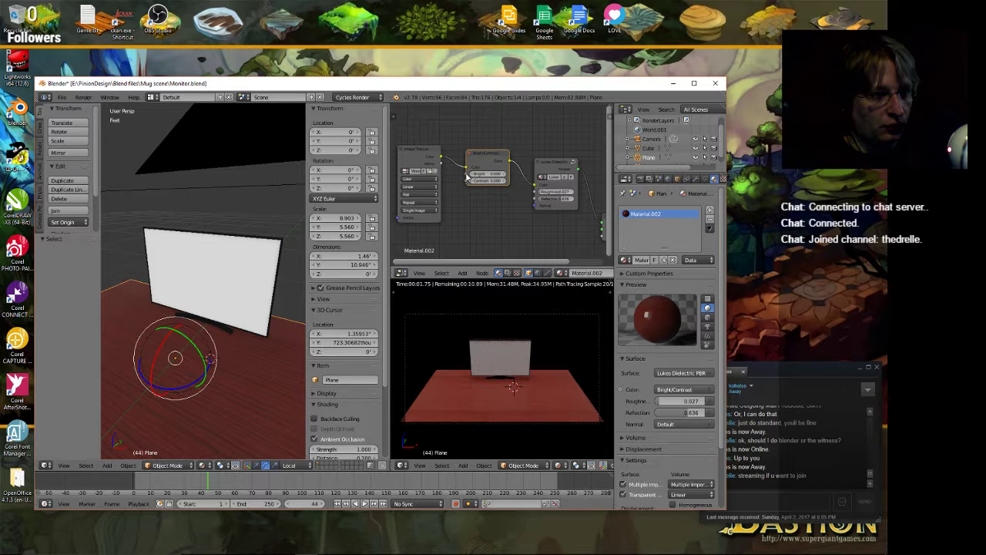
pyautogui.moveTo(472, 177); pyautogui.dragTo(494, 179)
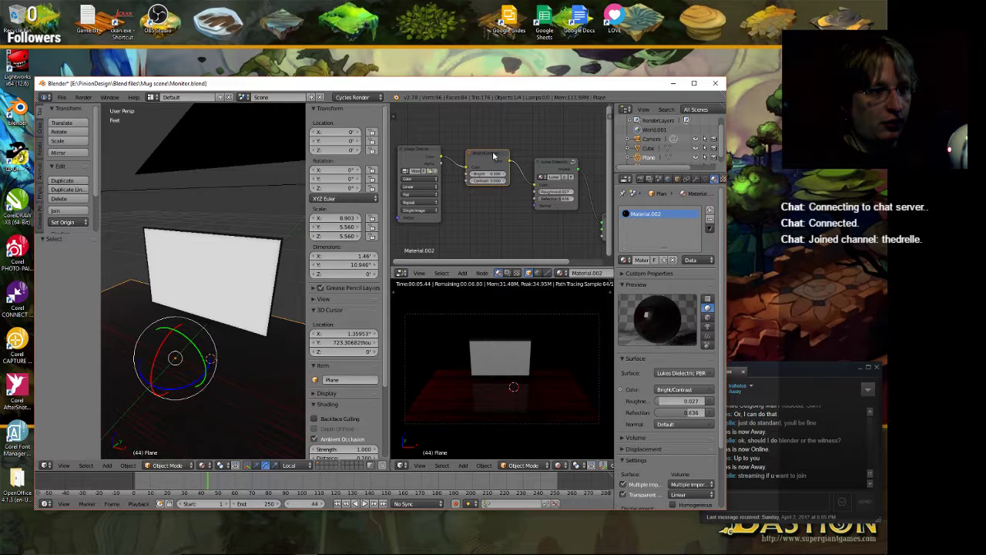
pyautogui.moveTo(491, 157); pyautogui.dragTo(478, 157)
pyautogui.press('x')
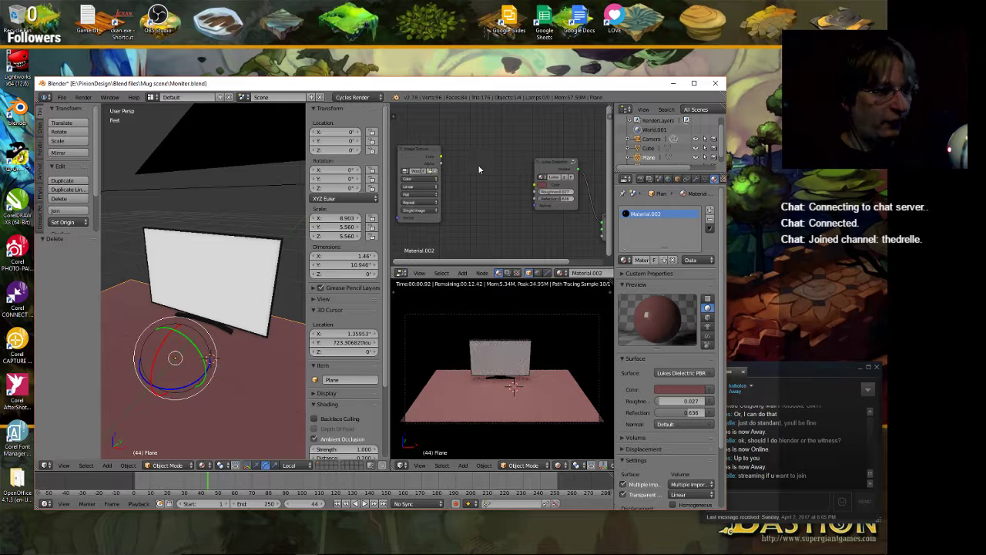
# Reconnect the wood Image Texture to the Lukes Dielectric colour through a new Gamma node.
pyautogui.press('a')
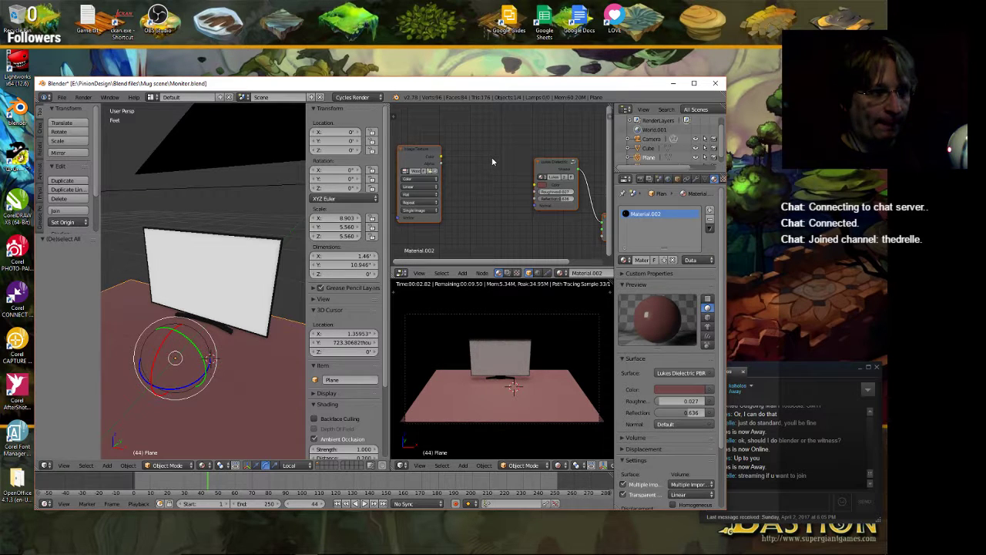
pyautogui.moveTo(442, 157); pyautogui.dragTo(534, 189)
pyautogui.hotkey('shift', 'a')
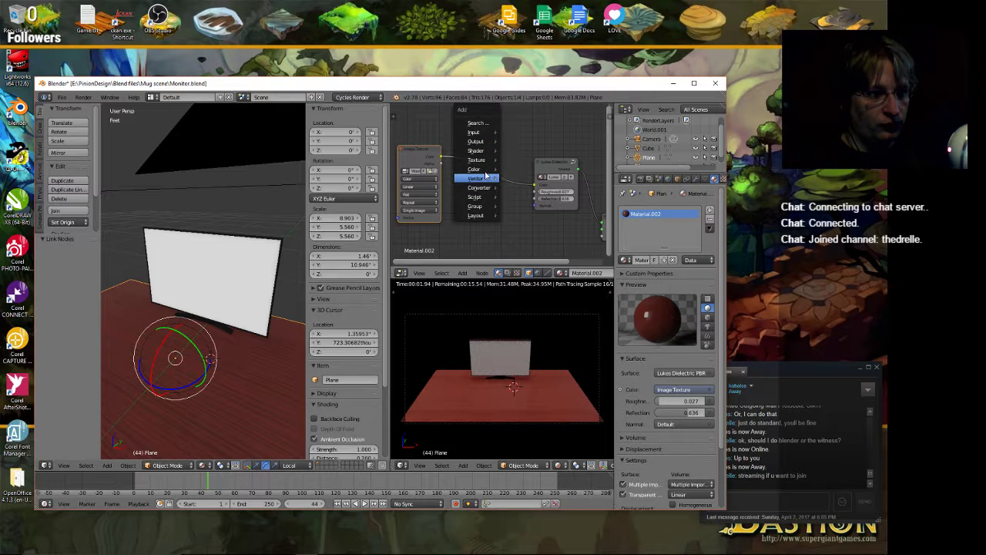
pyautogui.moveTo(486, 174)
pyautogui.click(527, 183)
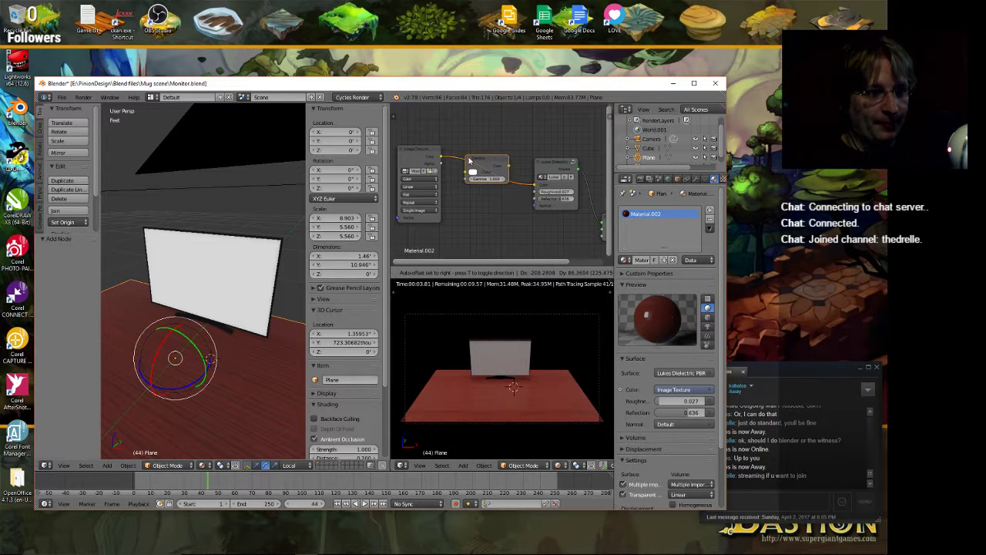
pyautogui.click(475, 162)
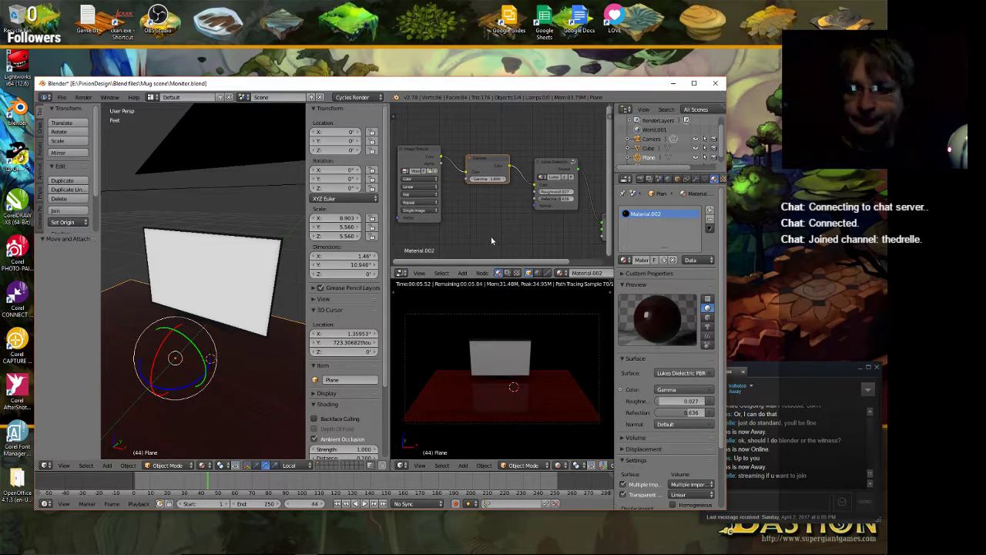
# Orbit the monitor view and reposition the Blender and chat windows slightly.
pyautogui.moveTo(242, 308)
pyautogui.mouseDown(button='middle')
pyautogui.moveTo(222, 293)
pyautogui.moveTo(227, 301)
pyautogui.mouseUp(button='middle')
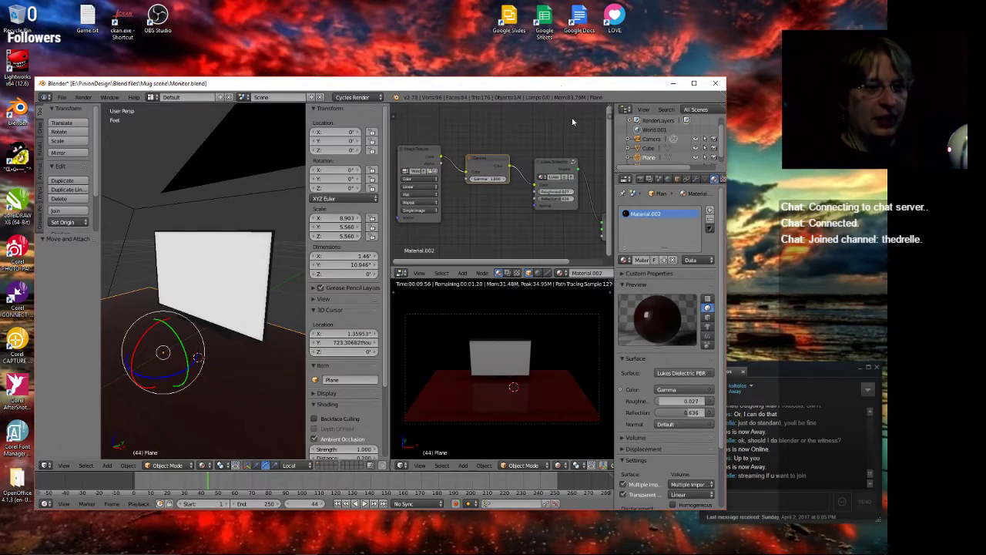
pyautogui.moveTo(540, 87); pyautogui.dragTo(515, 85)
pyautogui.moveTo(787, 372); pyautogui.dragTo(787, 360)
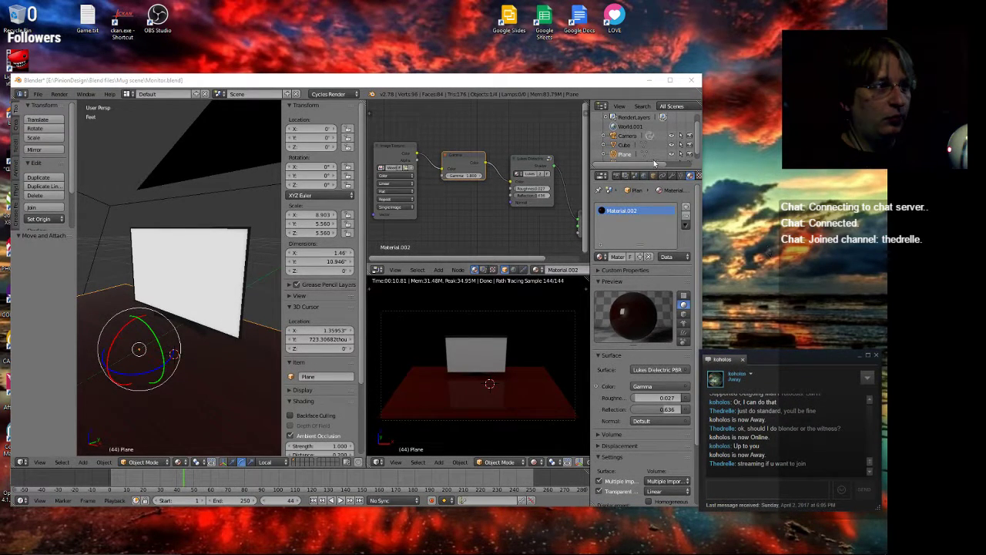
# Narrow the Blender window from its left edge and launch Corel PHOTO-PAINT X8.
pyautogui.click(34, 186)
pyautogui.moveTo(11, 186); pyautogui.dragTo(118, 188)
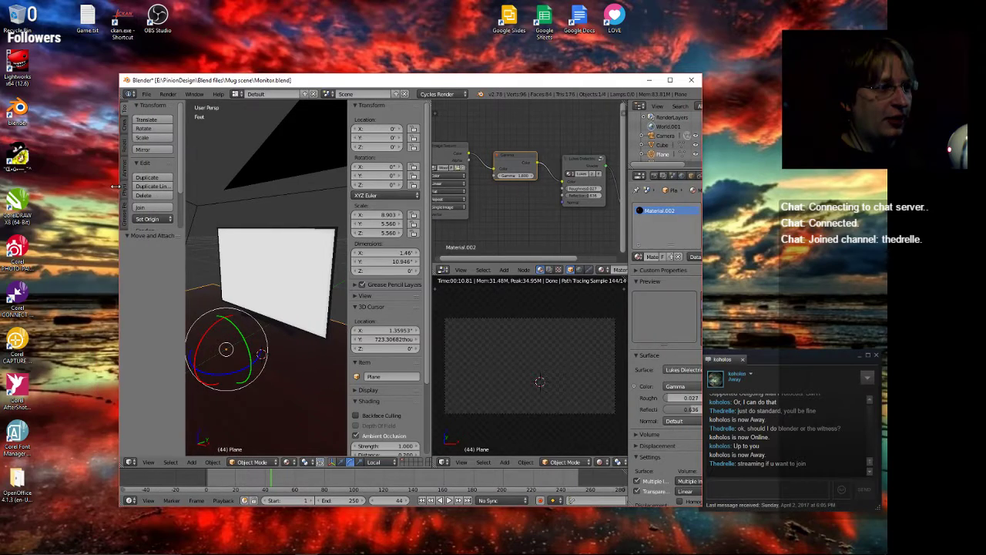
pyautogui.moveTo(417, 81); pyautogui.dragTo(401, 77)
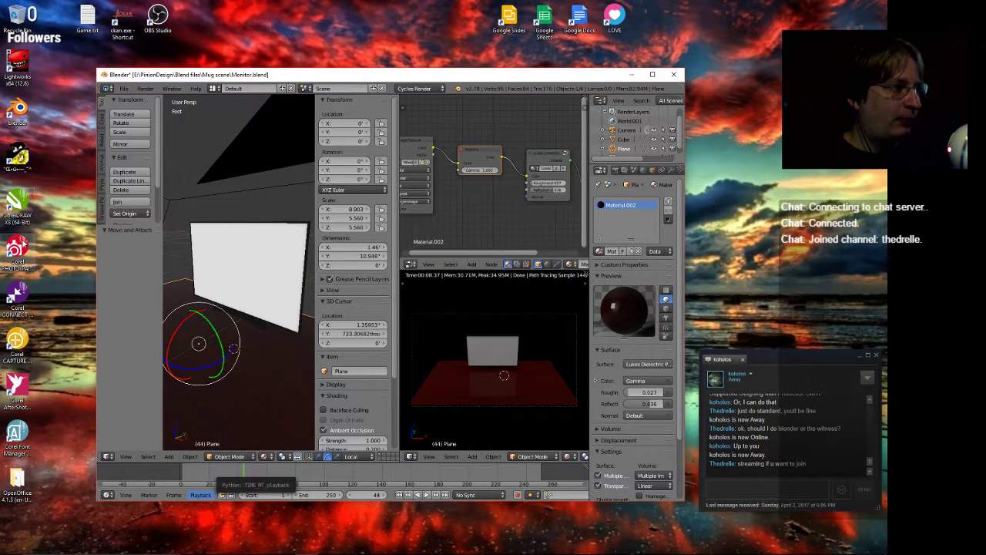
pyautogui.doubleClick(22, 244)
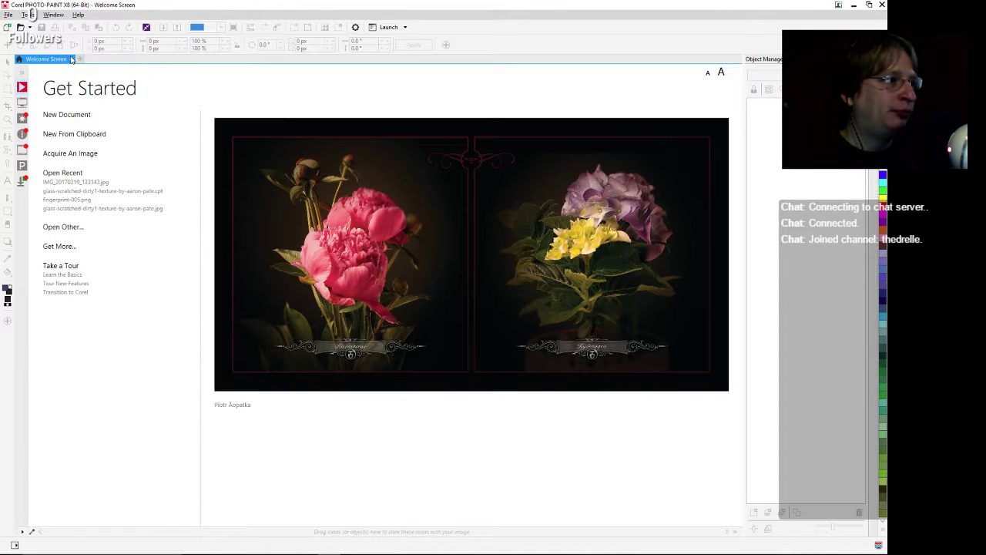
# Close the Welcome Screen tab and cancel the blank Create a New Image dialog.
pyautogui.click(79, 60)
pyautogui.hotkey('ctrl', 'n')
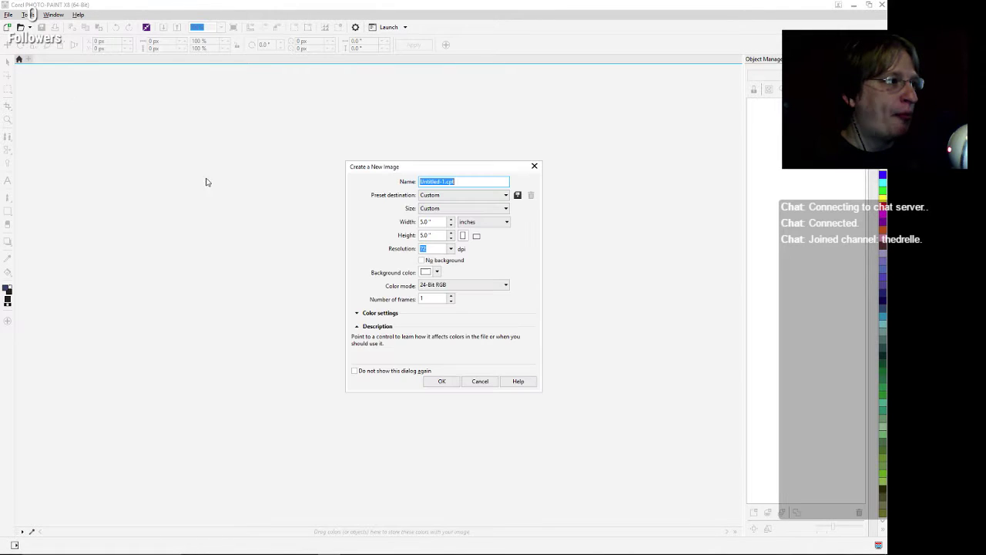
pyautogui.click(535, 167)
# Create Untitled-2 from the desktop screenshot held on the clipboard.
pyautogui.click(8, 15)
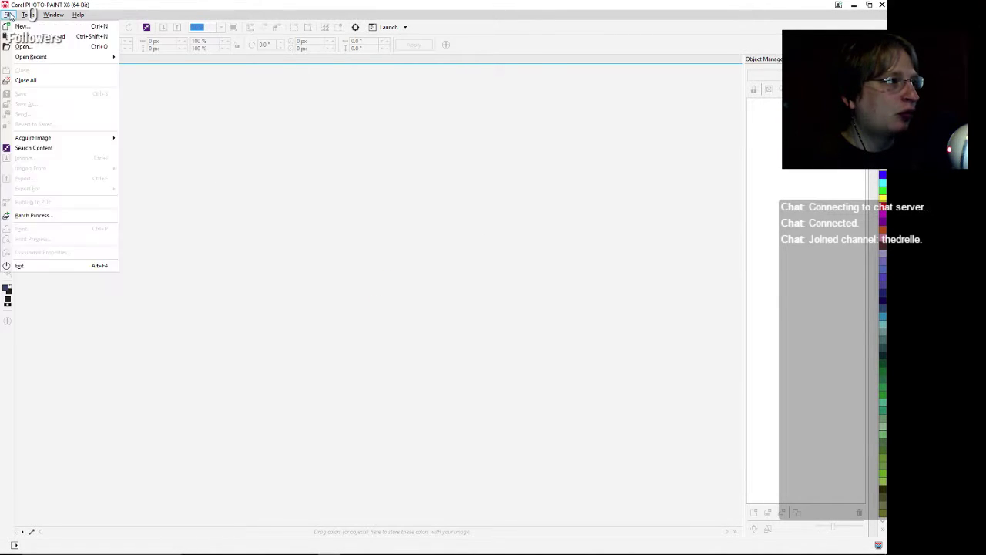
pyautogui.click(39, 36)
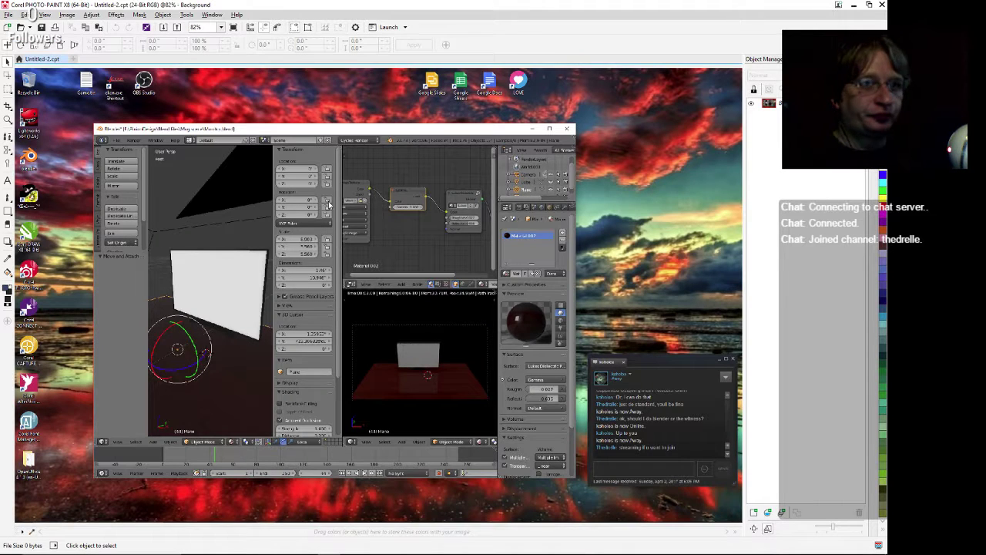
pyautogui.scroll(-2, 284, 233)
pyautogui.scroll(2, 489, 278)
pyautogui.scroll(-2, 488, 277)
# In the Export dialog, create and open a 'monitor scene' folder inside Blend files.
pyautogui.click(9, 15)
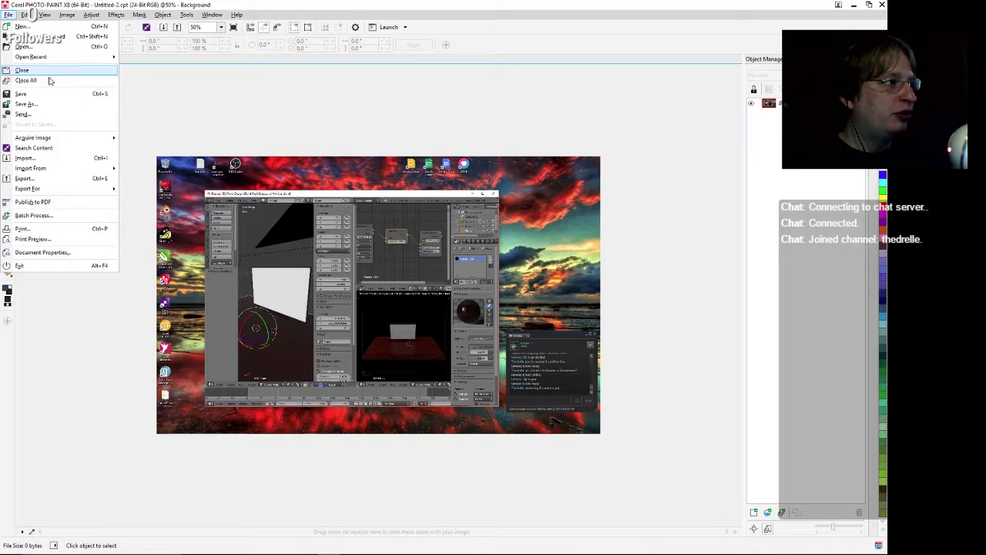
pyautogui.click(489, 125)
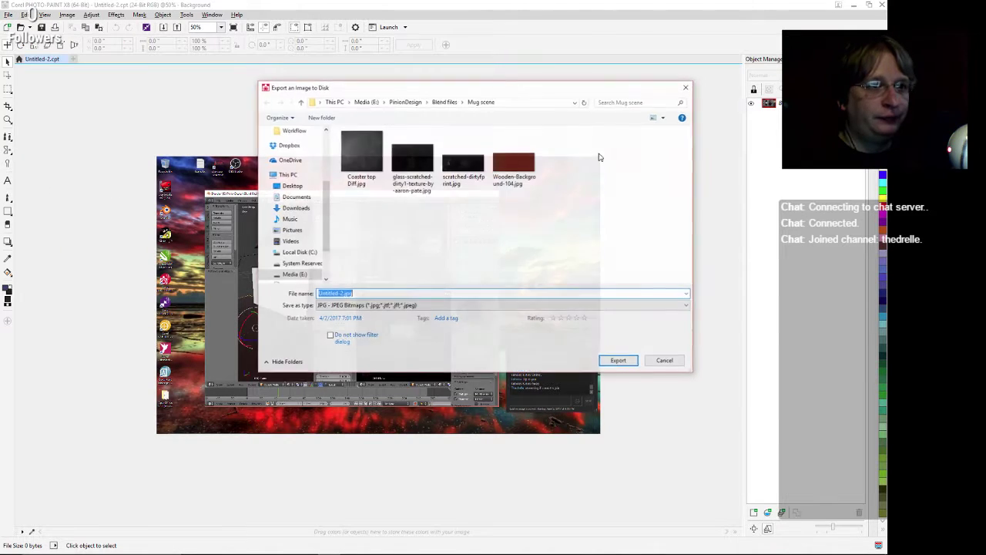
pyautogui.click(446, 101)
pyautogui.rightClick(369, 179)
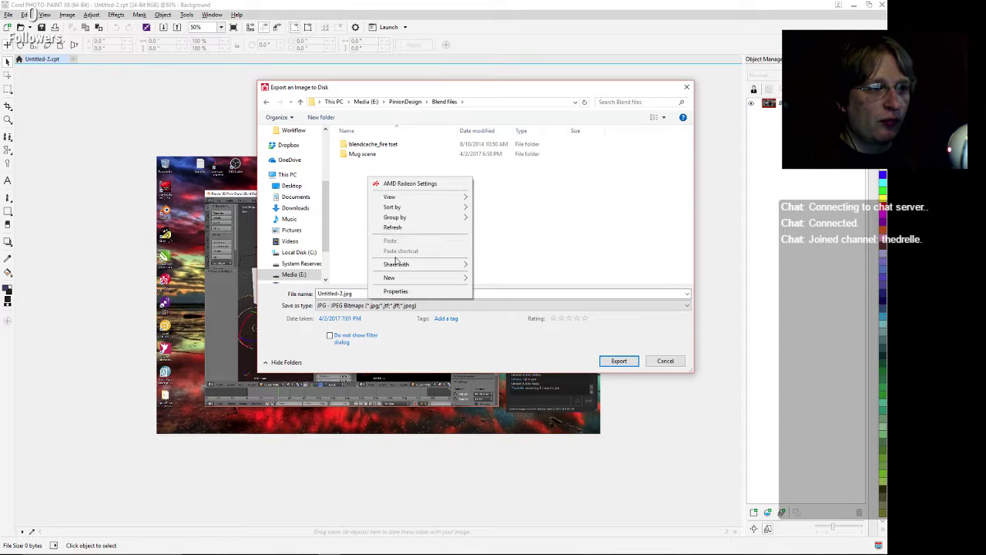
pyautogui.moveTo(397, 278)
pyautogui.click(494, 279)
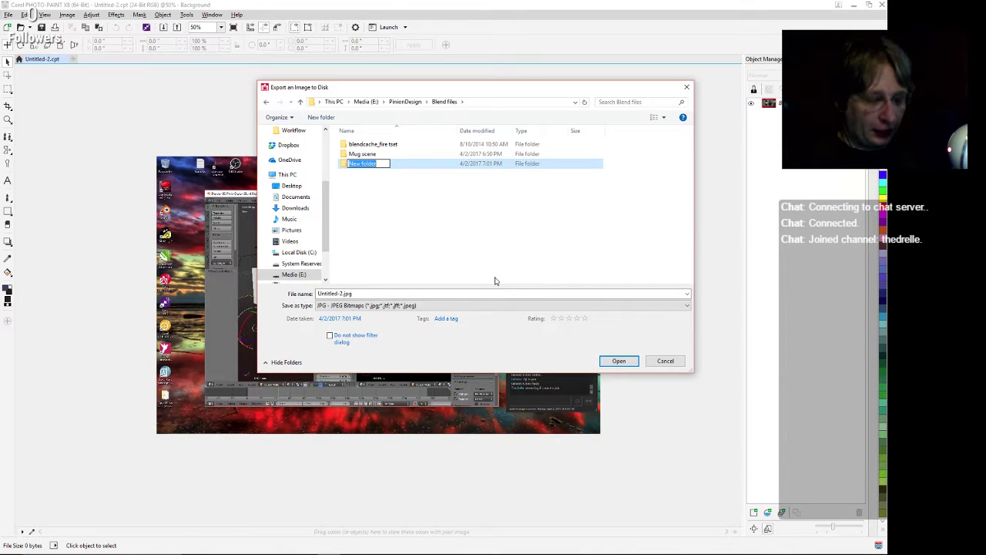
pyautogui.write('monitor')
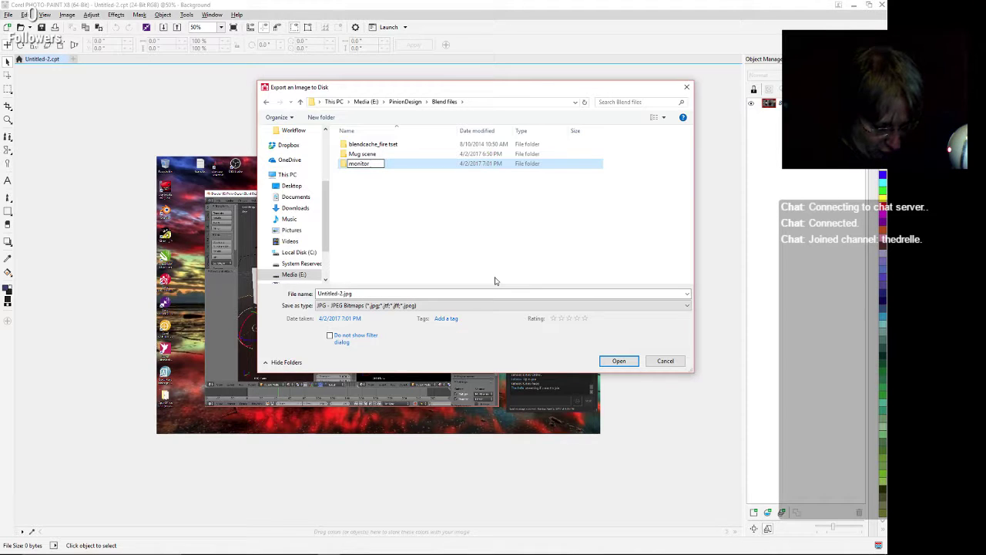
pyautogui.write(' scene')
pyautogui.press('Return')
pyautogui.press('Return')
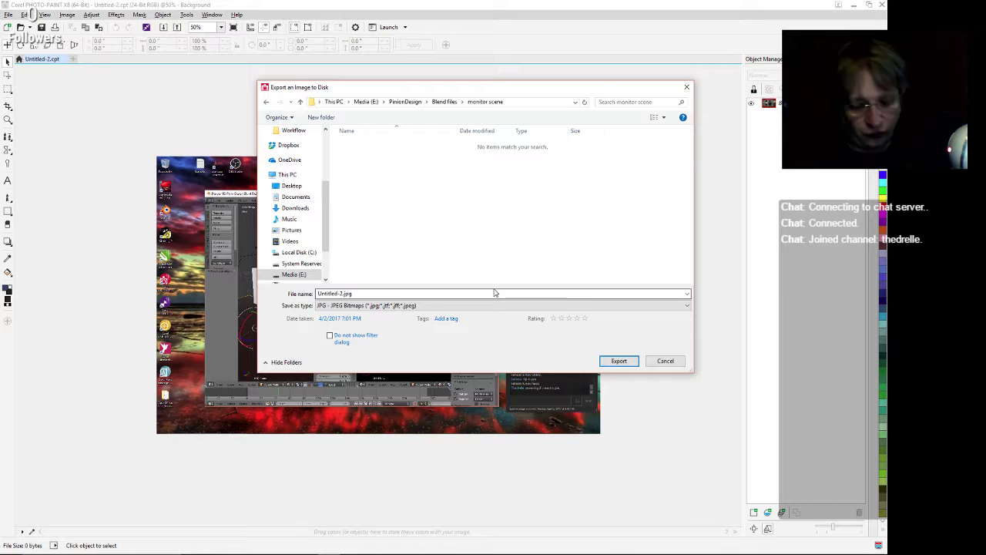
# Export the image as 'monitor screen.jpg', then close the JPEG options dialog.
pyautogui.doubleClick(345, 294)
pyautogui.moveTo(346, 294); pyautogui.dragTo(293, 299)
pyautogui.write('moni')
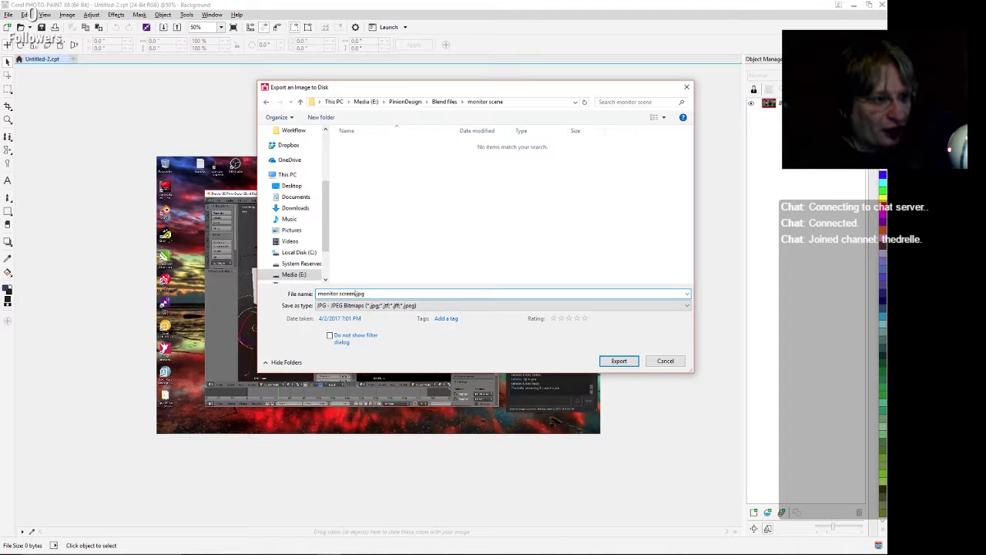
pyautogui.press('Return')
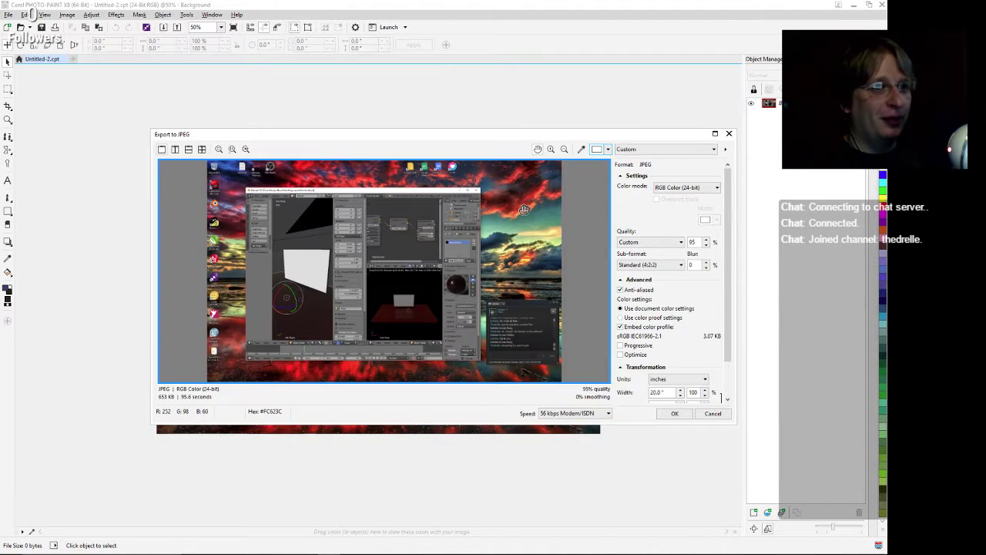
pyautogui.click(729, 135)
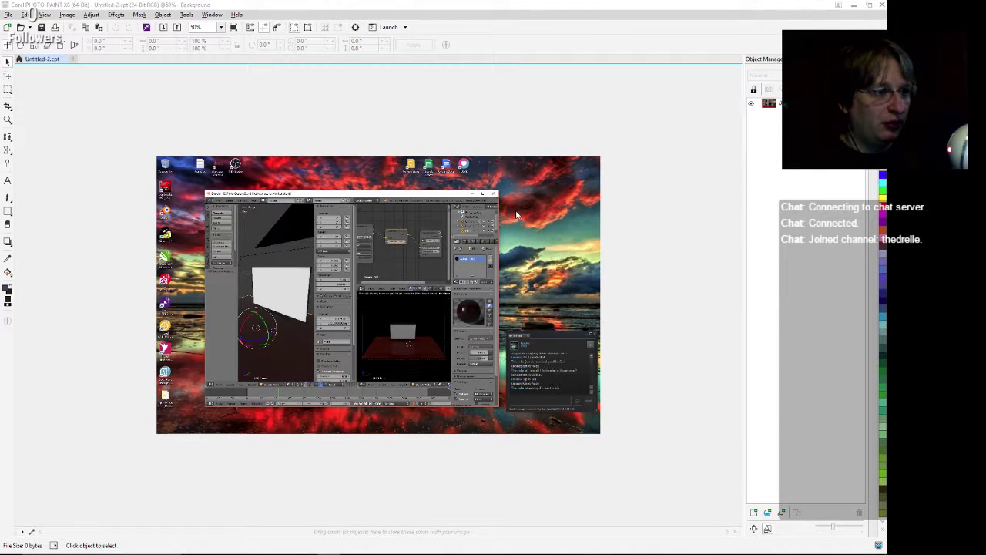
# Re-export with the file renamed screen.jpg, then cancel the JPEG options.
pyautogui.hotkey('ctrl', 'e')
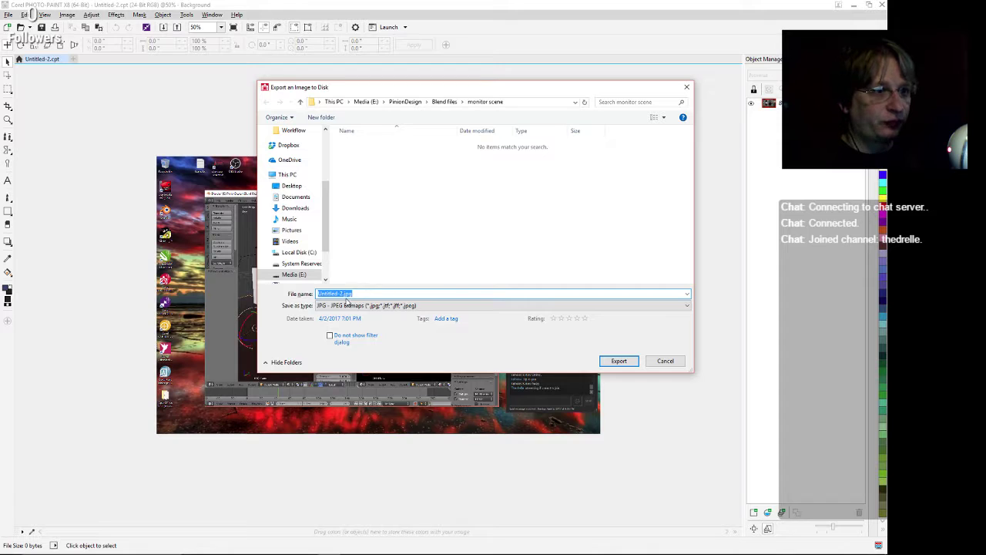
pyautogui.moveTo(343, 294); pyautogui.dragTo(287, 296)
pyautogui.write('m')
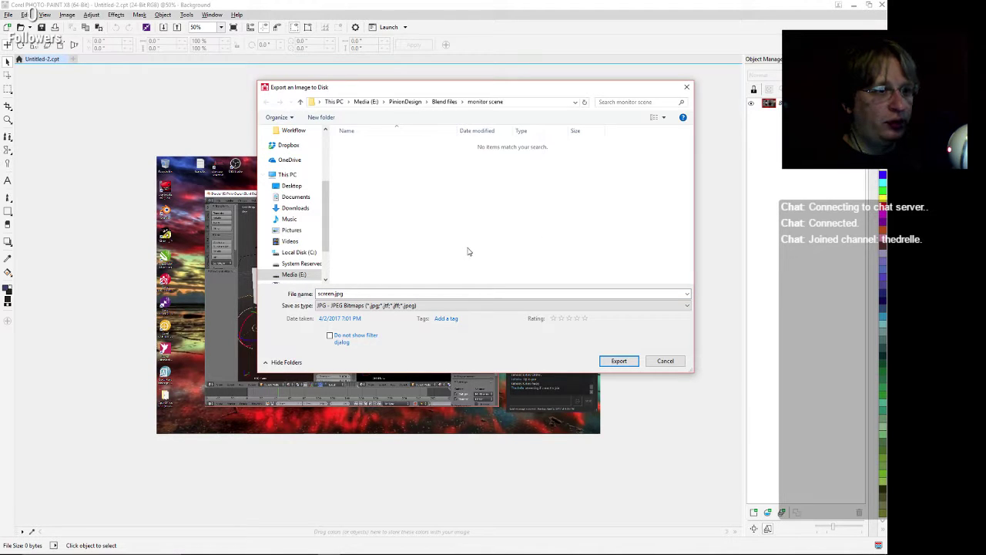
pyautogui.click(619, 361)
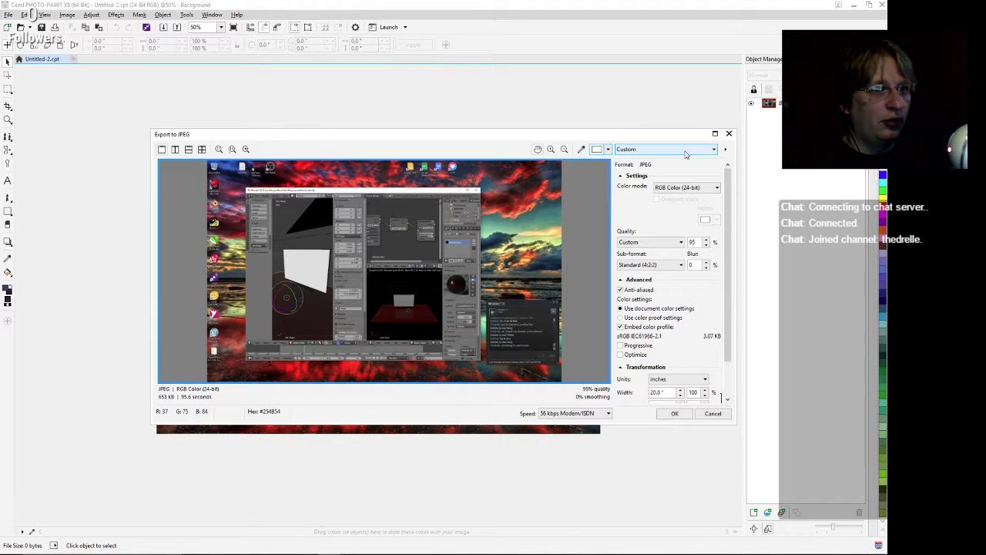
pyautogui.click(730, 134)
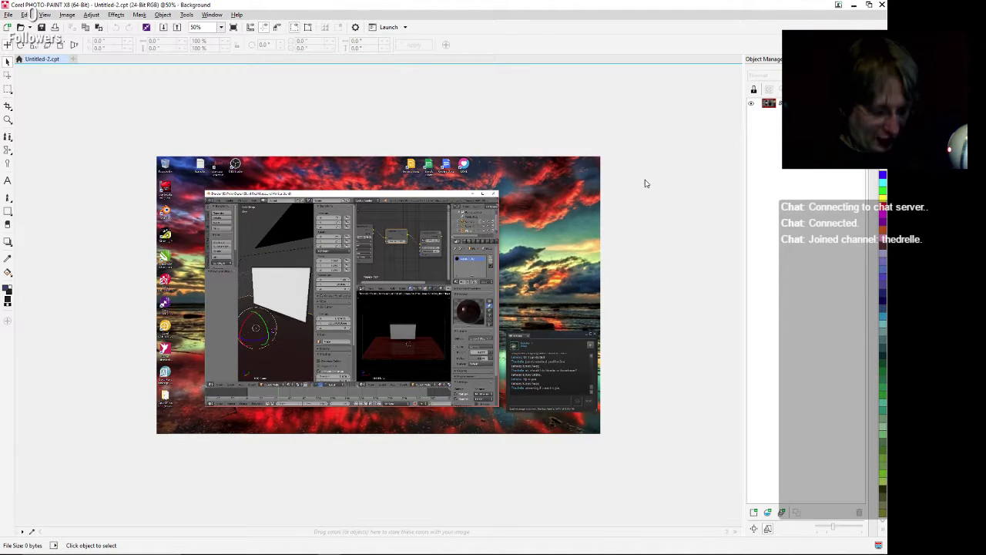
# Reopen the export dialog and check the file type list, keeping JPG.
pyautogui.hotkey('ctrl', 'e')
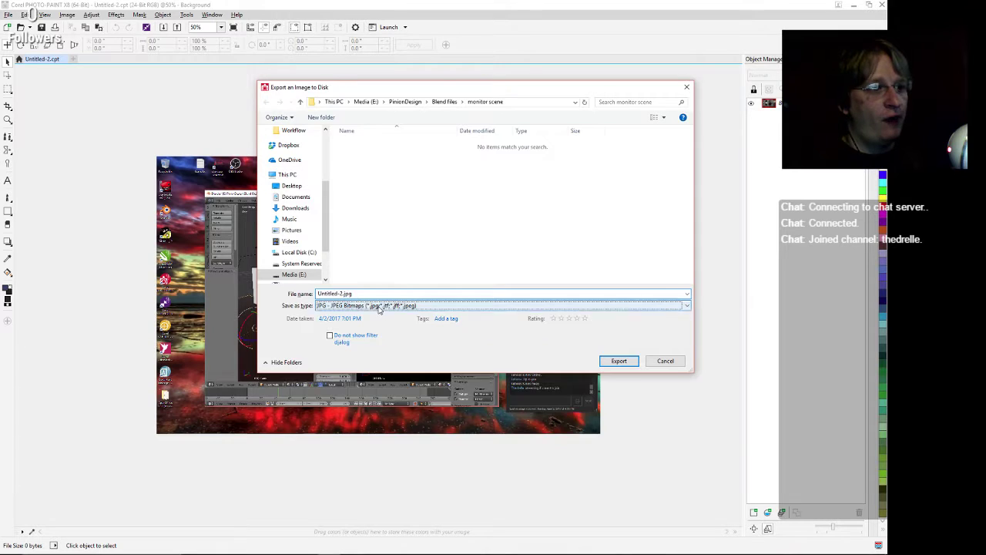
pyautogui.click(420, 306)
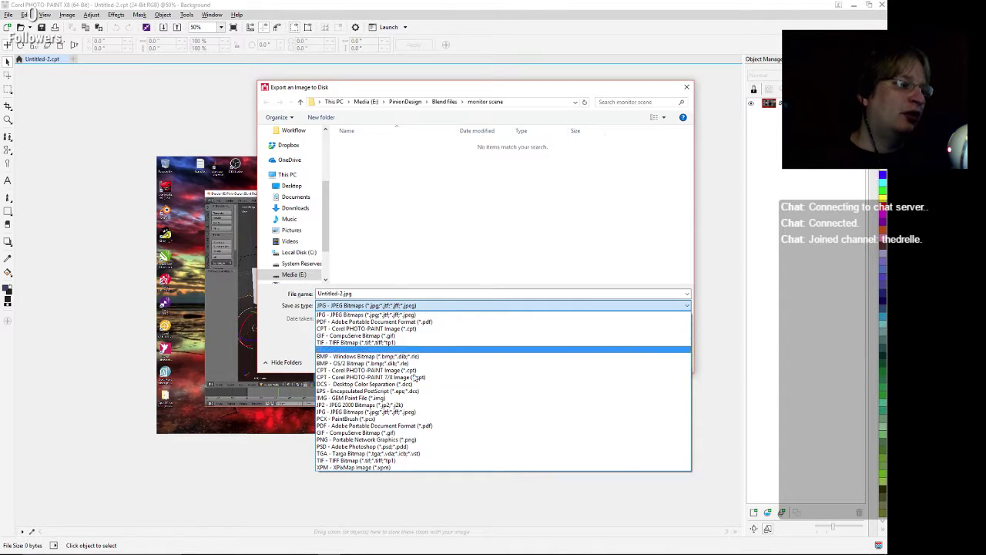
pyautogui.click(254, 475)
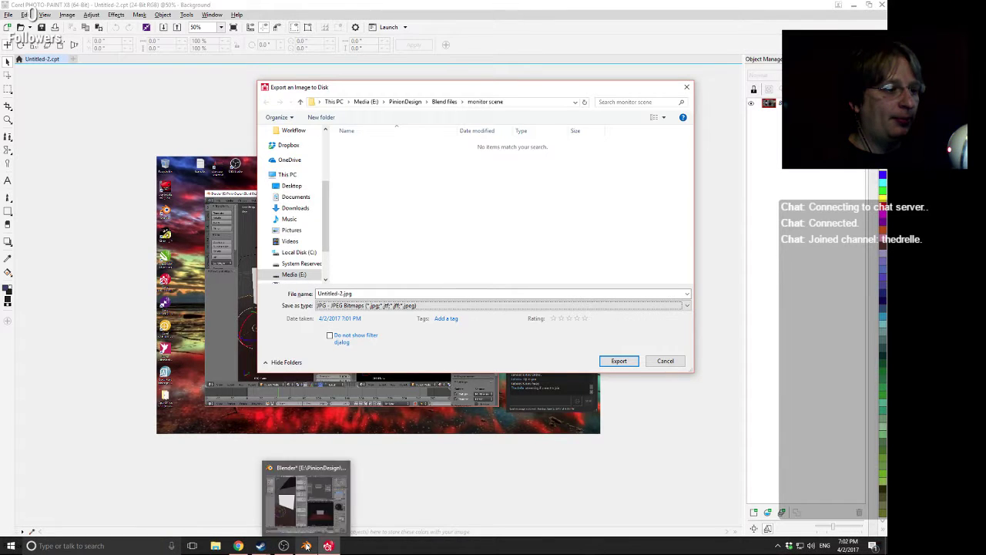
# Export the screenshot in TIFF format as screen.tif into the monitor scene folder.
pyautogui.click(306, 545)
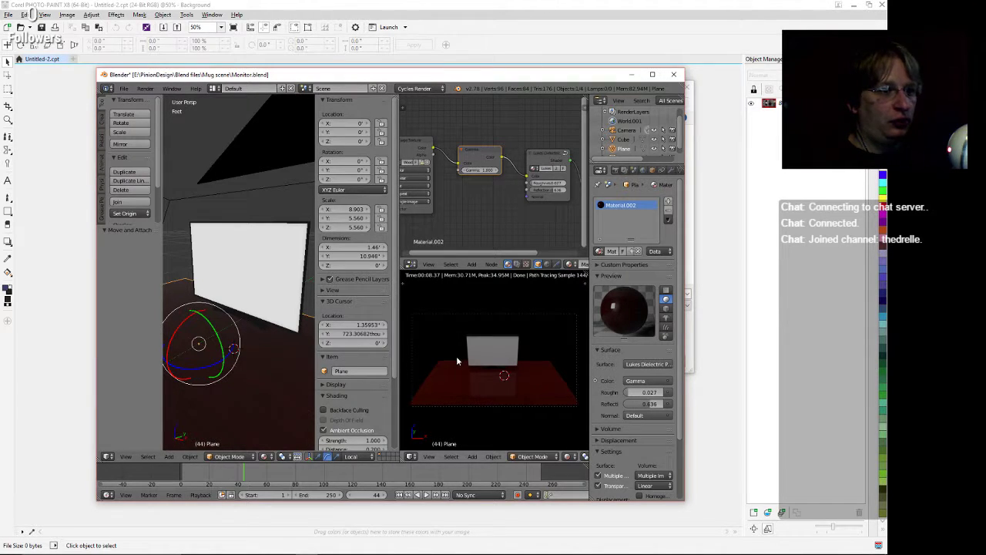
pyautogui.click(481, 7)
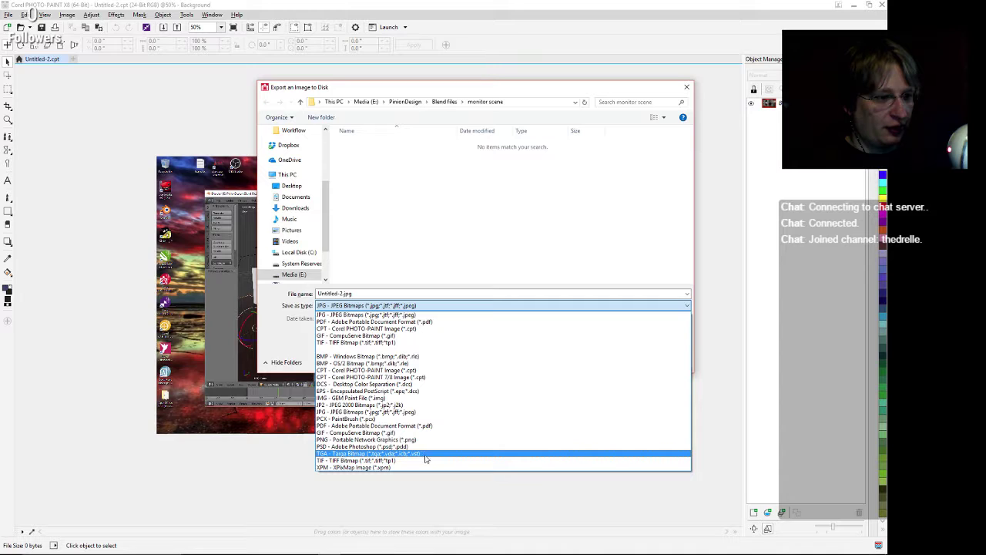
pyautogui.click(380, 461)
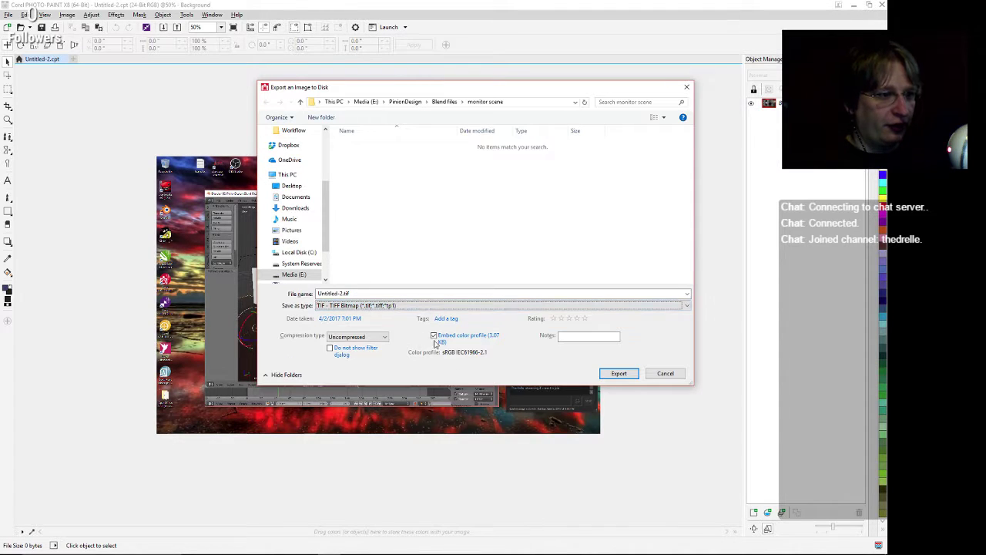
pyautogui.click(340, 293)
pyautogui.write('screen')
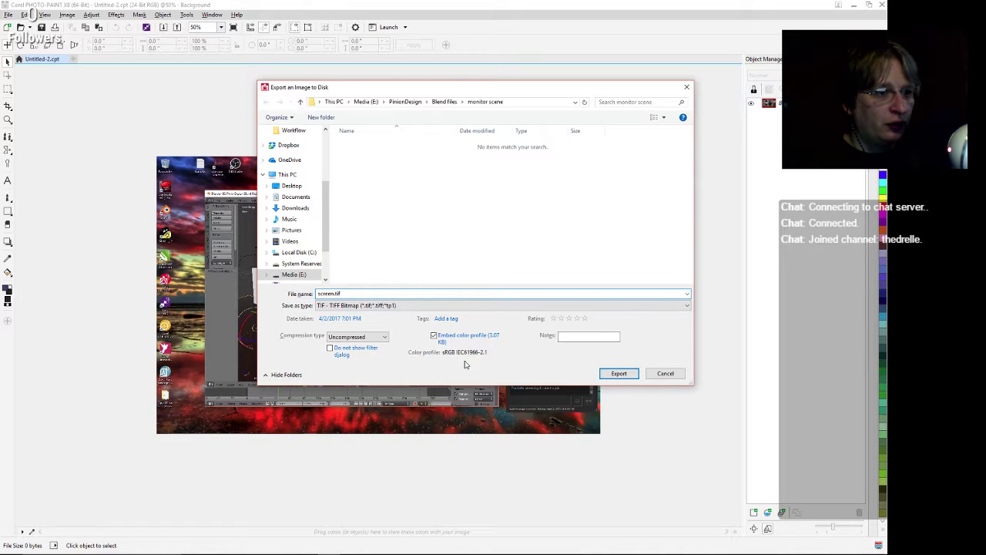
pyautogui.click(619, 373)
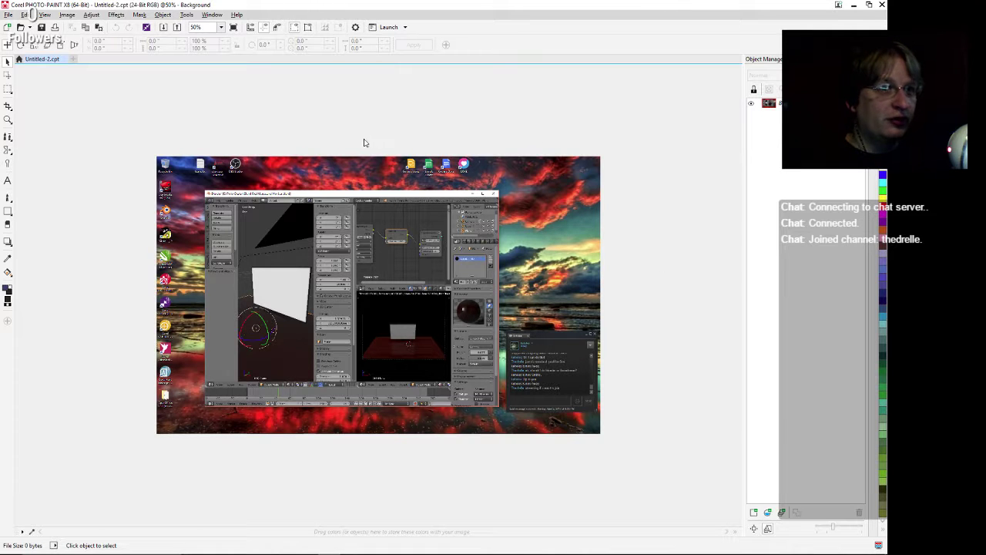
# Close PHOTO-PAINT without saving the untitled image and maximize the Blender window.
pyautogui.click(884, 5)
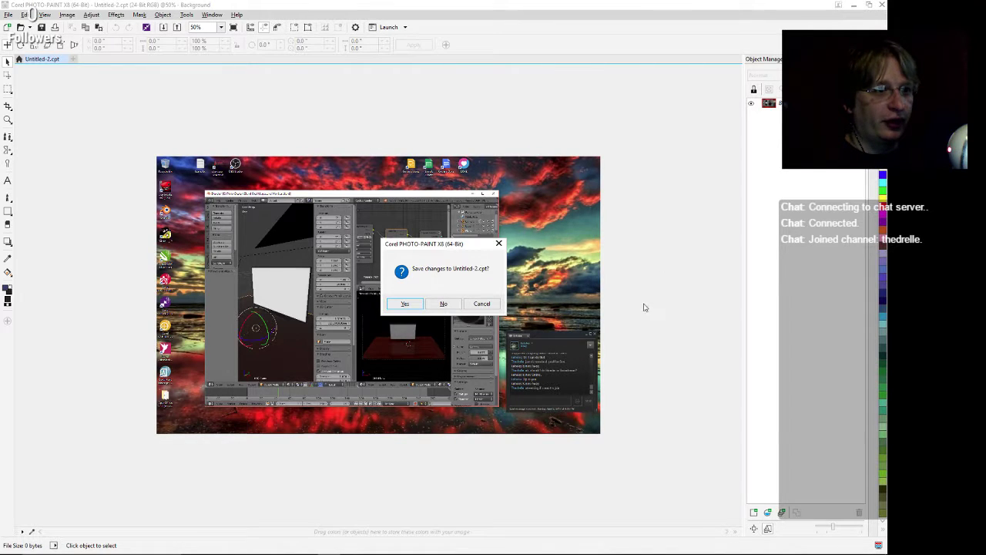
pyautogui.click(445, 303)
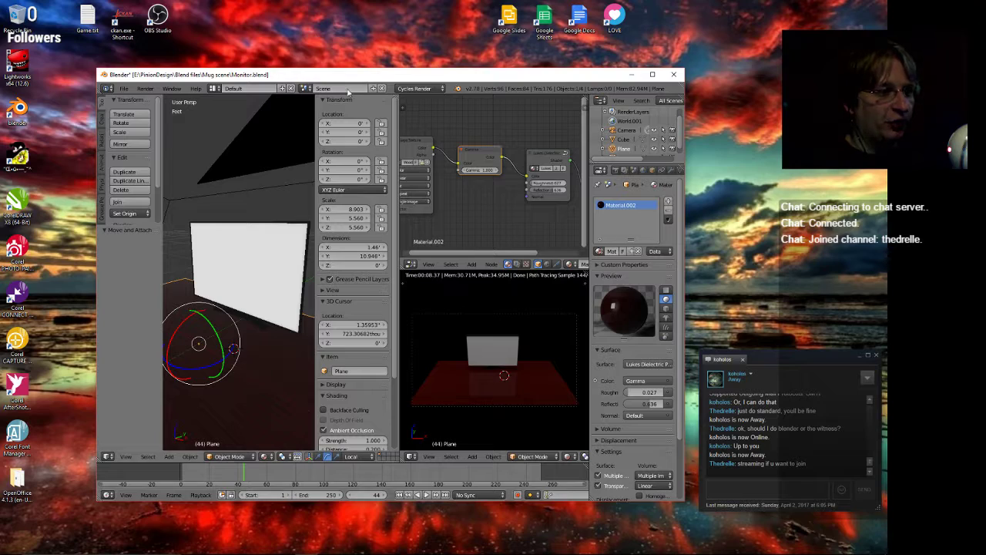
pyautogui.doubleClick(391, 74)
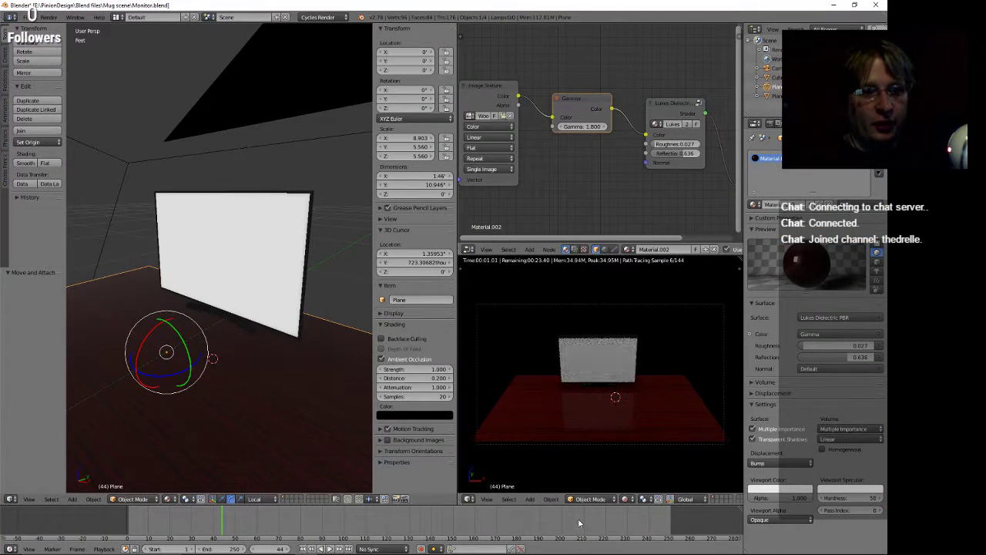
# Smart UV Project the monitor's screen mesh with a 66° angle limit and zero island margin.
pyautogui.rightClick(282, 225)
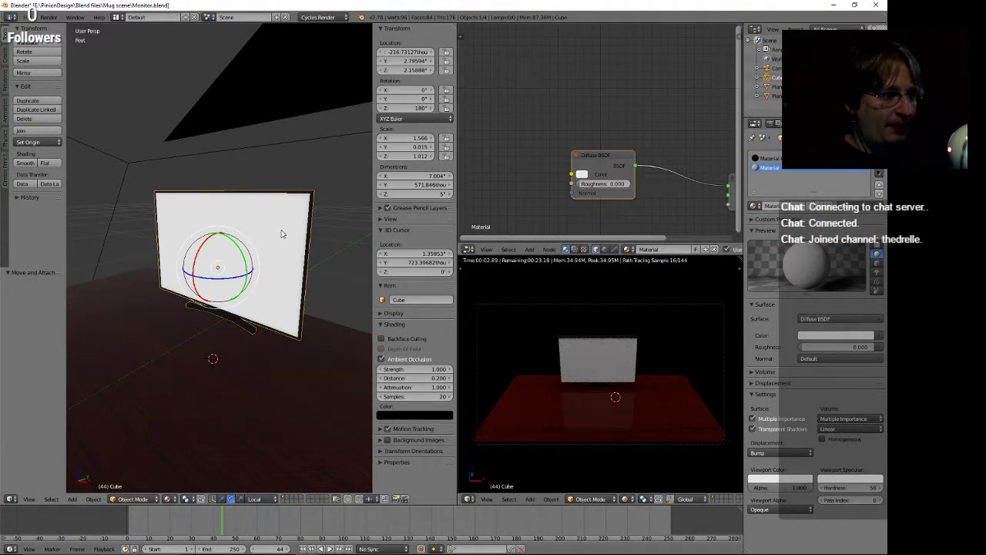
pyautogui.press('Tab')
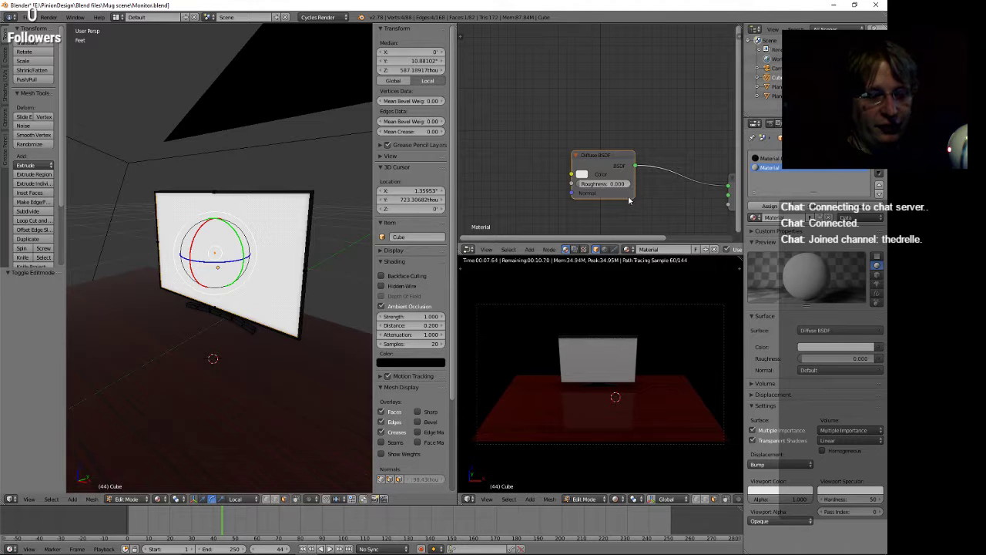
pyautogui.scroll(-1, 621, 177)
pyautogui.scroll(-1, 535, 211)
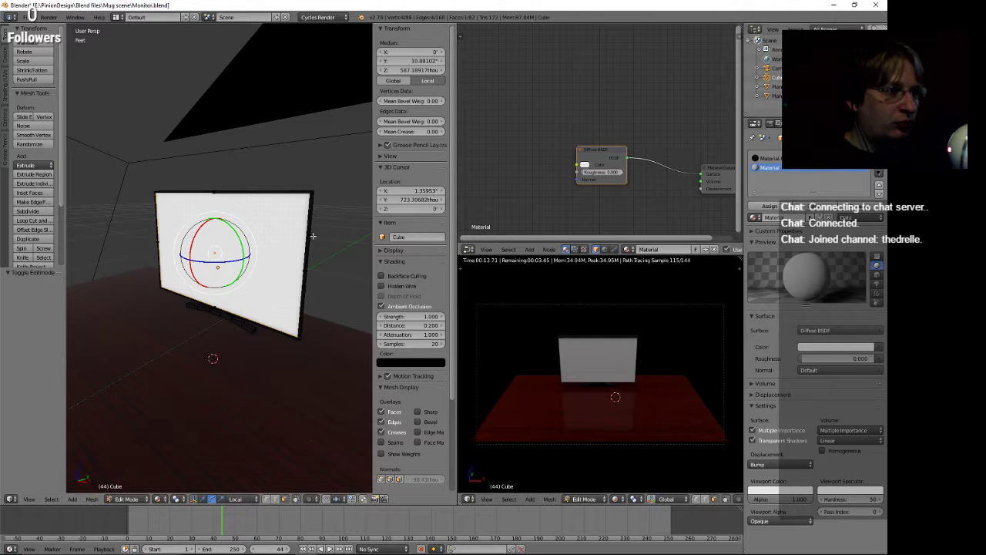
pyautogui.moveTo(313, 233); pyautogui.dragTo(317, 235, button='middle')
pyautogui.press('u')
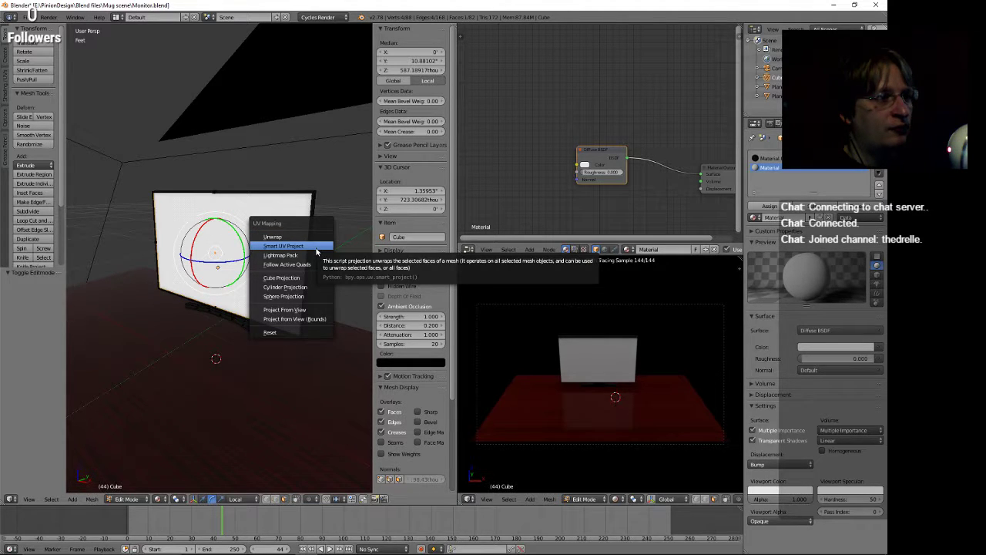
pyautogui.click(316, 247)
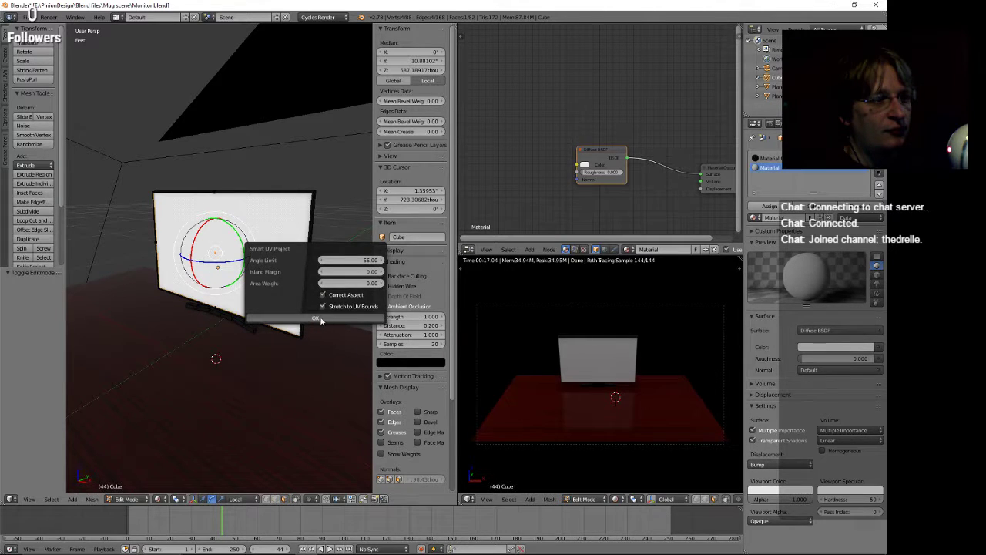
pyautogui.click(315, 320)
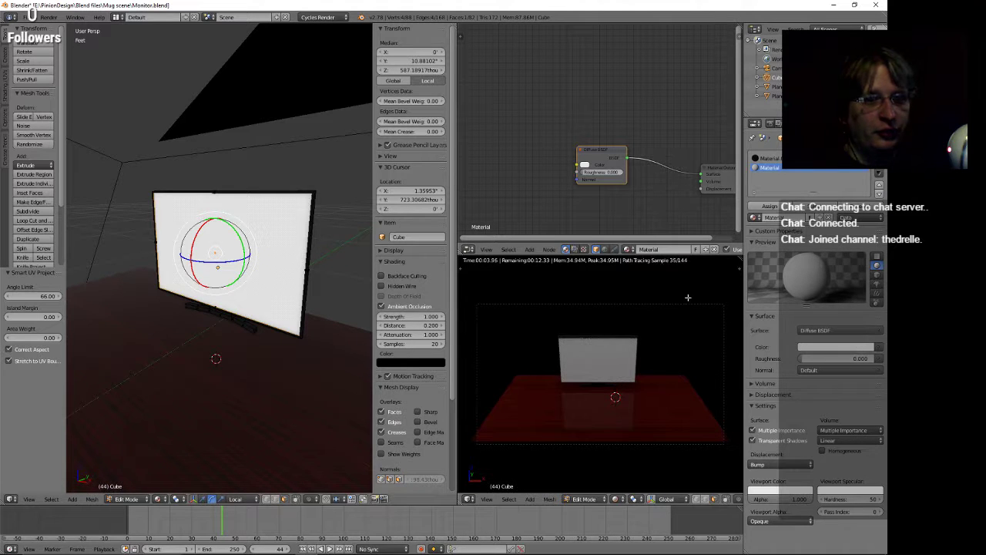
# Add an Image Texture node feeding the Diffuse BSDF Color input.
pyautogui.scroll(-2, 520, 159)
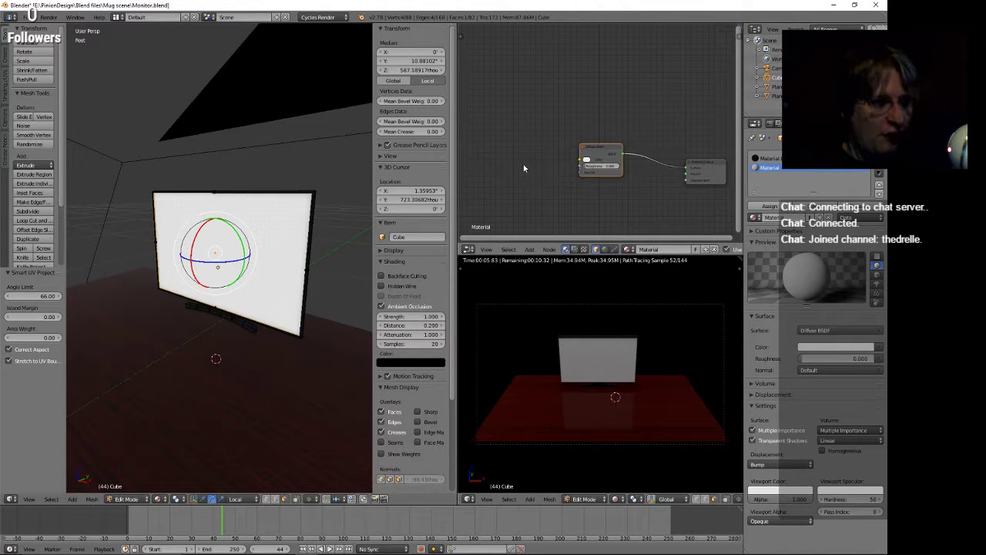
pyautogui.press('a')
pyautogui.hotkey('shift', 'a')
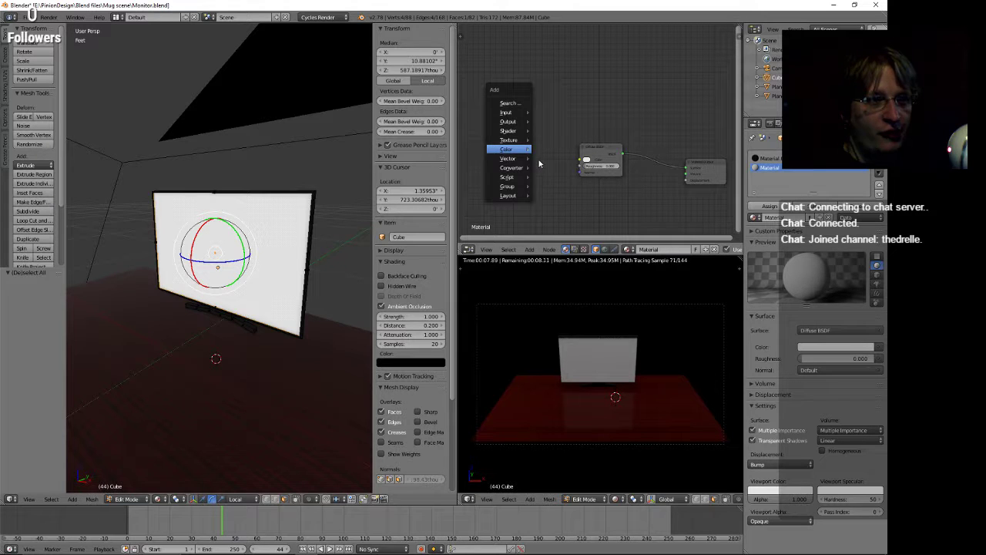
pyautogui.moveTo(521, 142)
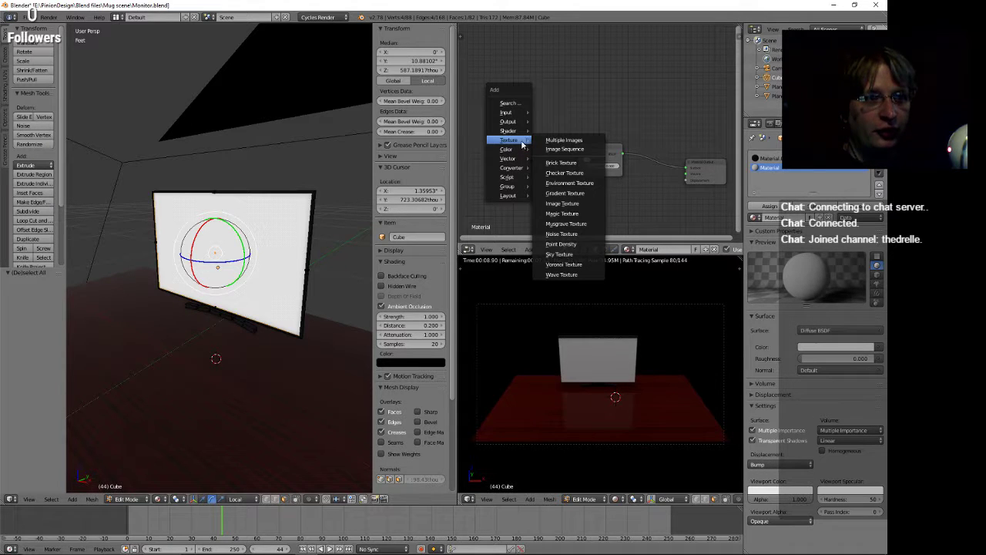
pyautogui.click(577, 204)
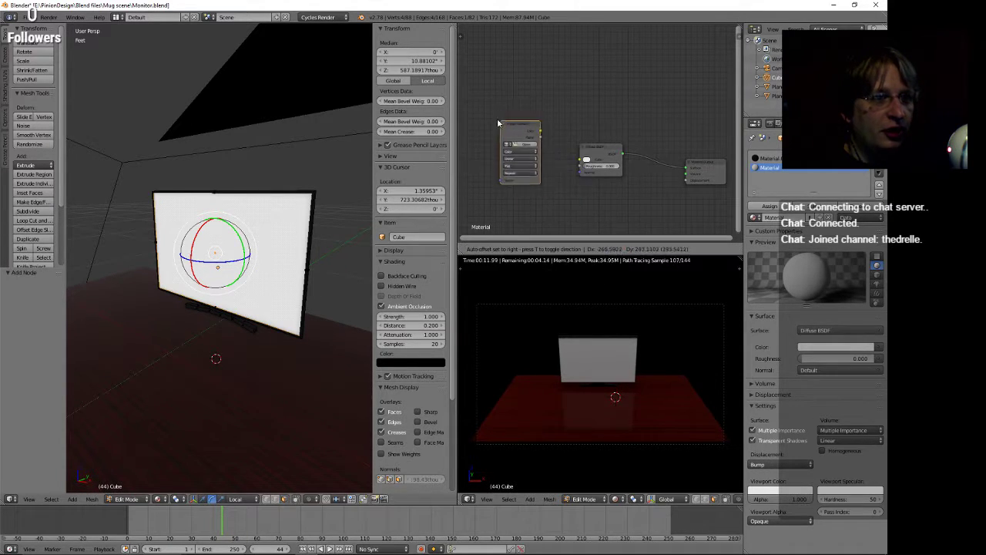
pyautogui.moveTo(522, 139); pyautogui.dragTo(577, 160)
# Load the screenshot image from the monitor scene folder into the Image Texture.
pyautogui.click(507, 151)
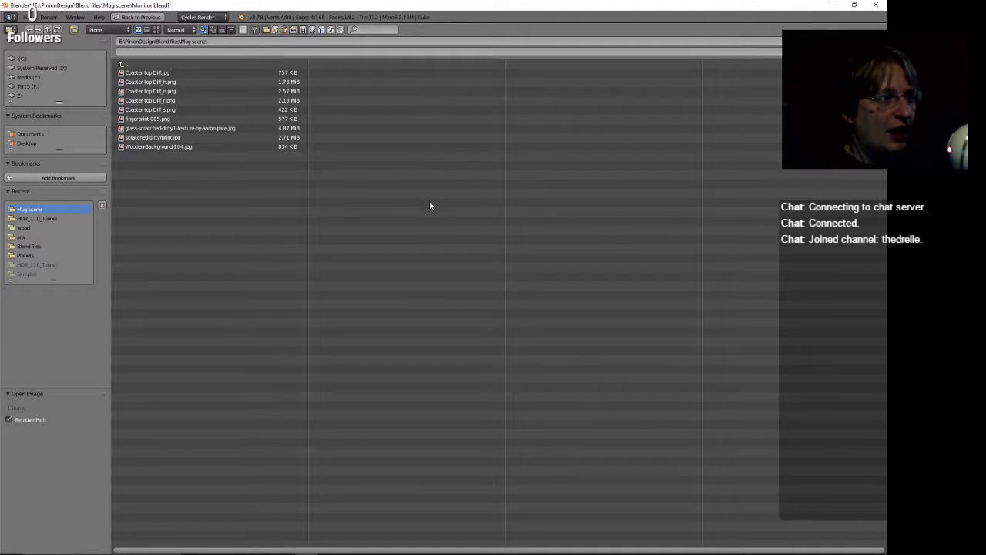
pyautogui.click(187, 43)
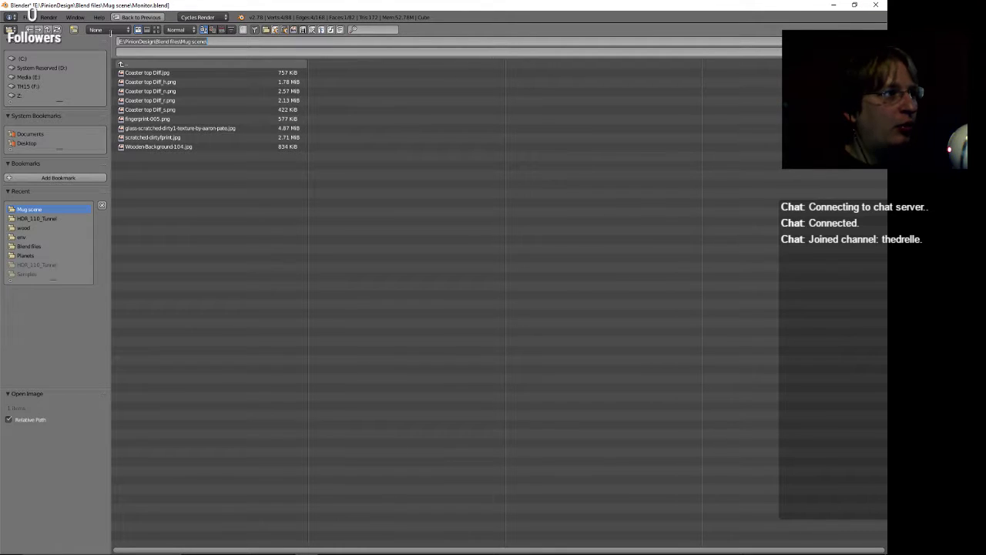
pyautogui.press('Return')
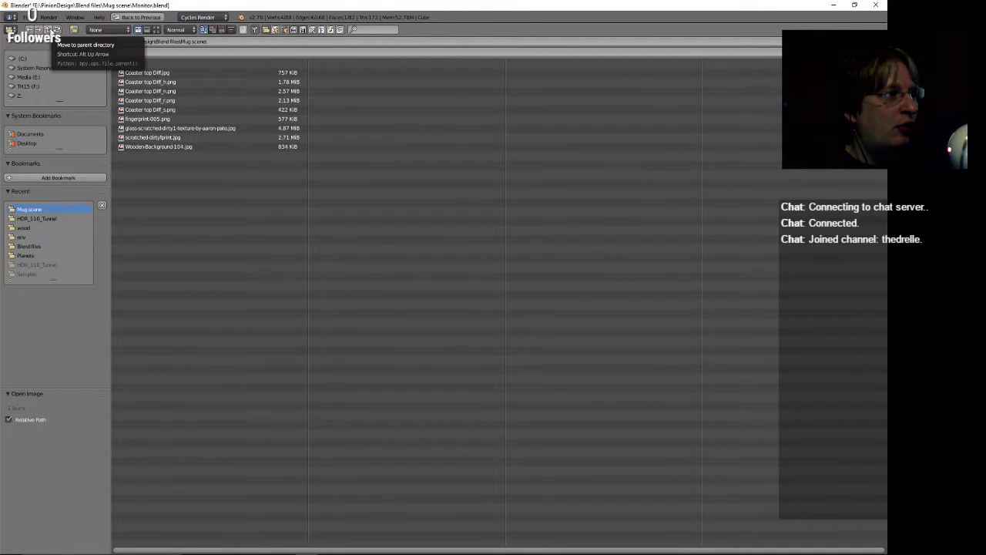
pyautogui.click(49, 30)
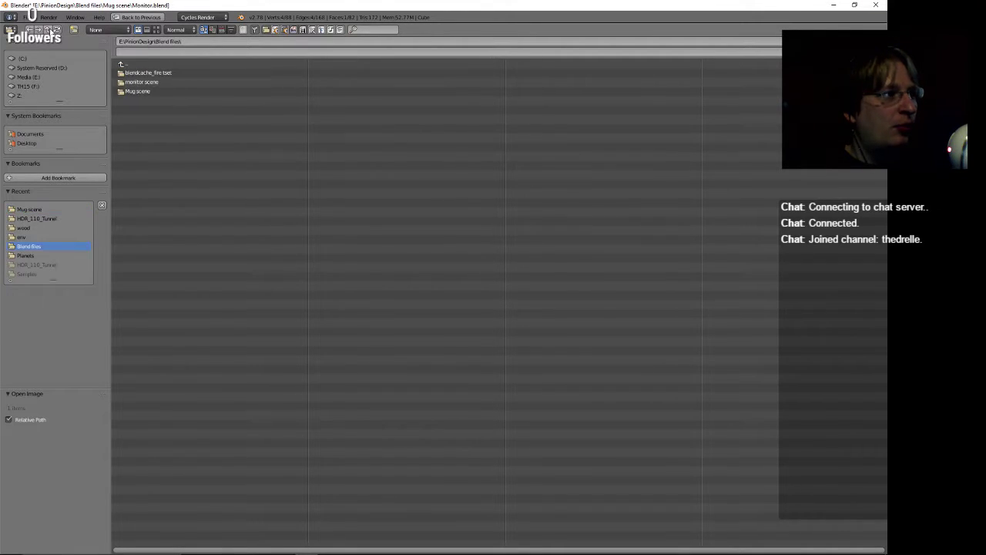
pyautogui.click(162, 83)
pyautogui.doubleClick(139, 74)
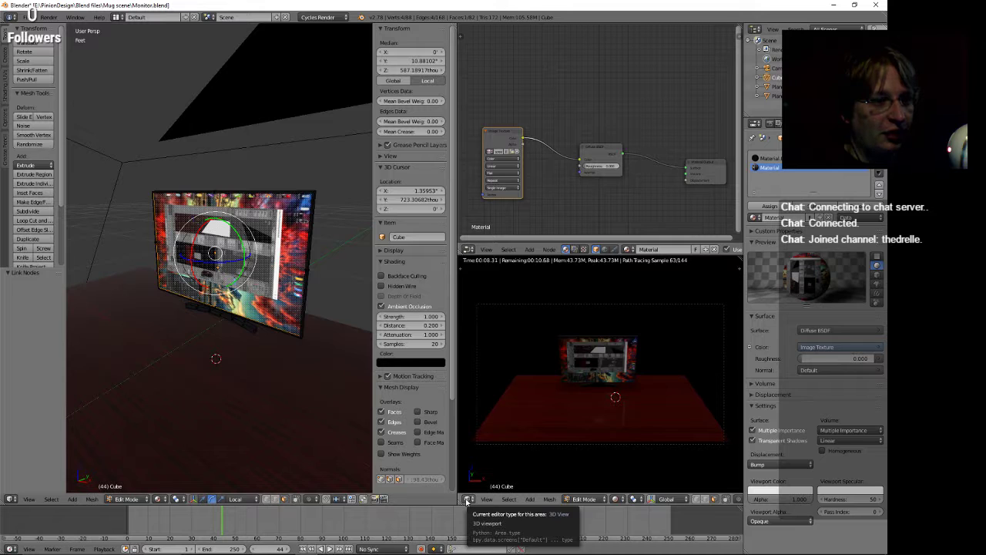
pyautogui.click(466, 499)
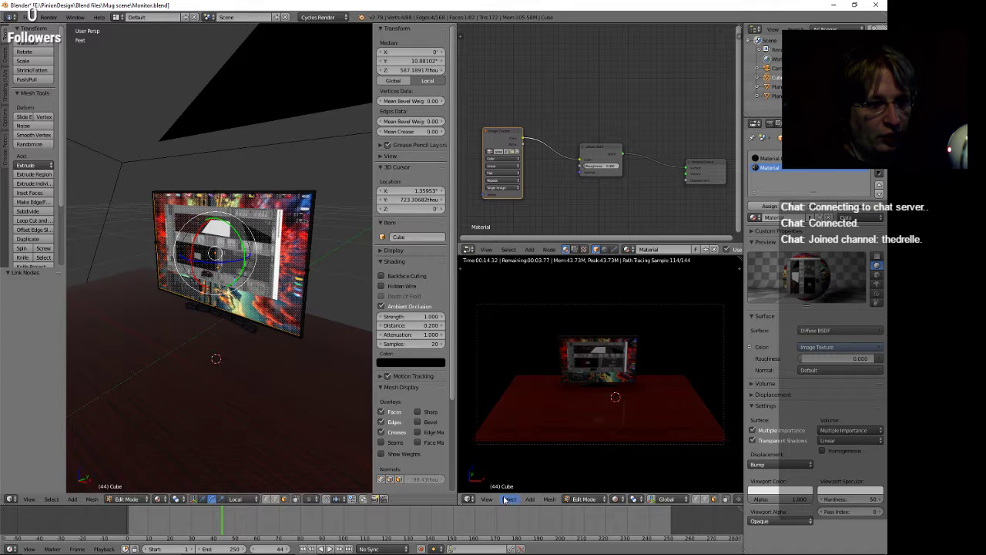
# Turn the render area into a UV/Image Editor displaying screen.tif.
pyautogui.click(470, 499)
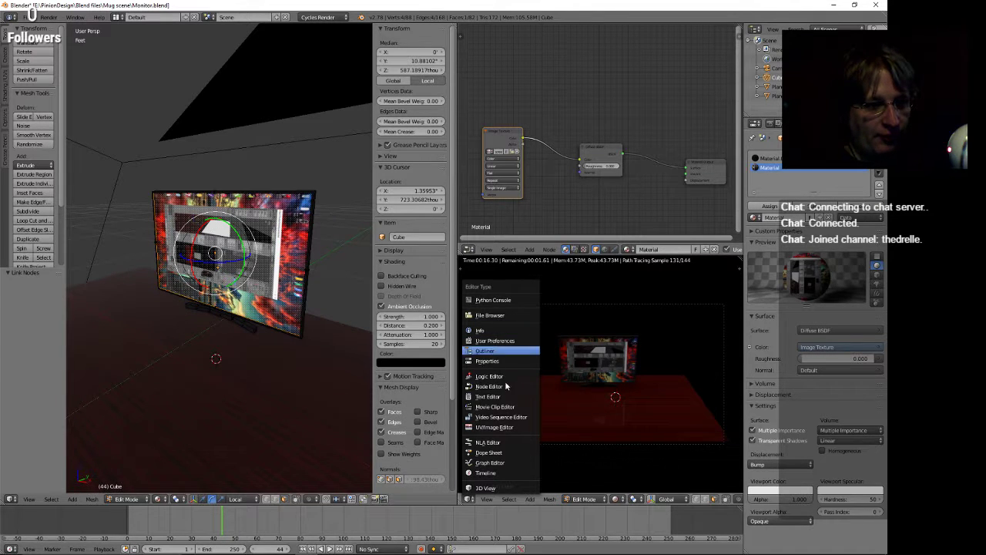
pyautogui.click(502, 427)
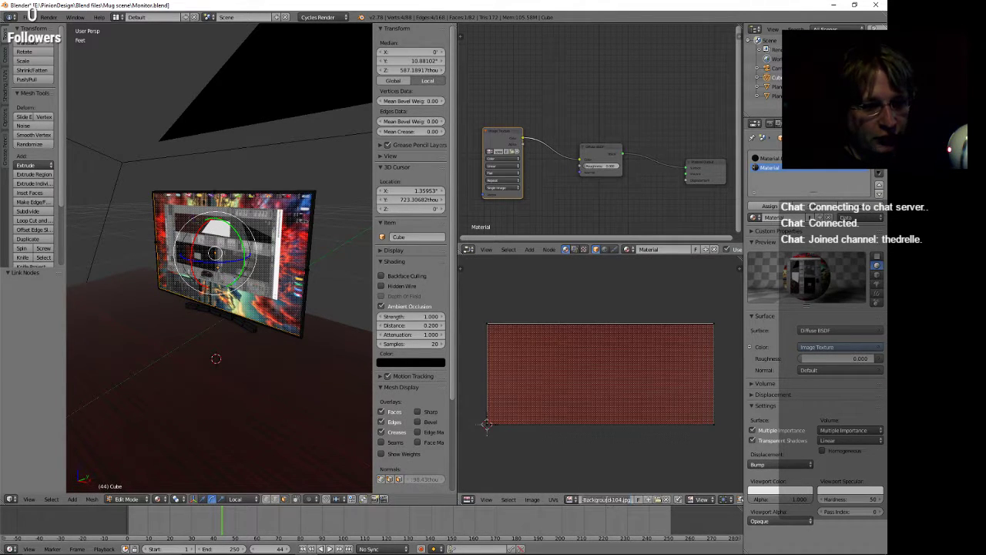
pyautogui.click(571, 500)
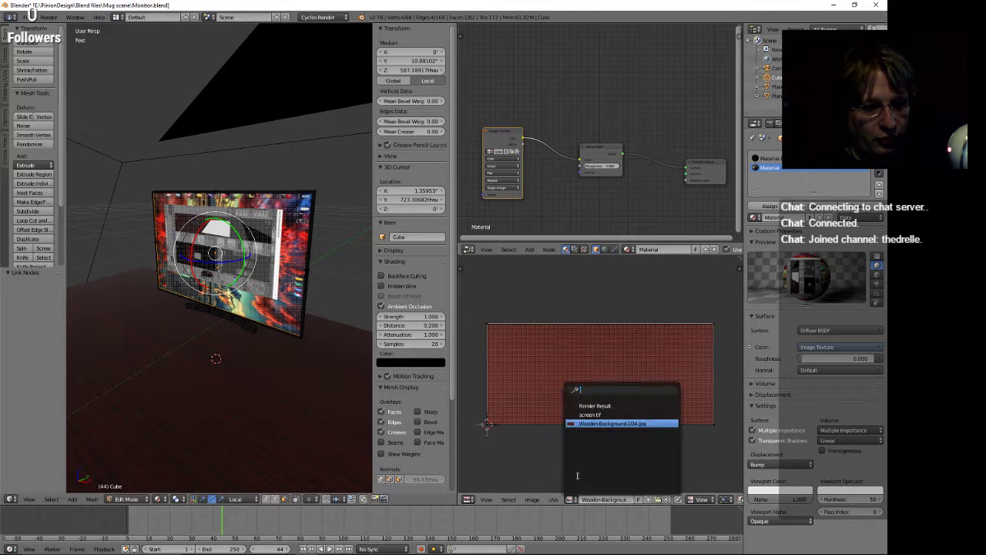
pyautogui.click(596, 414)
pyautogui.scroll(3, 632, 396)
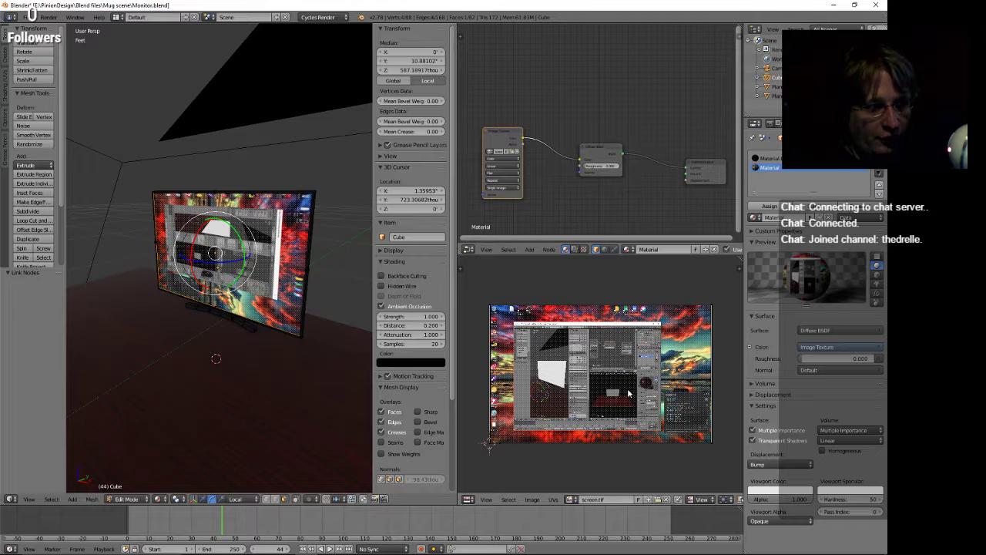
pyautogui.click(638, 346)
# Select all the screen UVs and rotate them 90°.
pyautogui.press('a')
pyautogui.press('r')
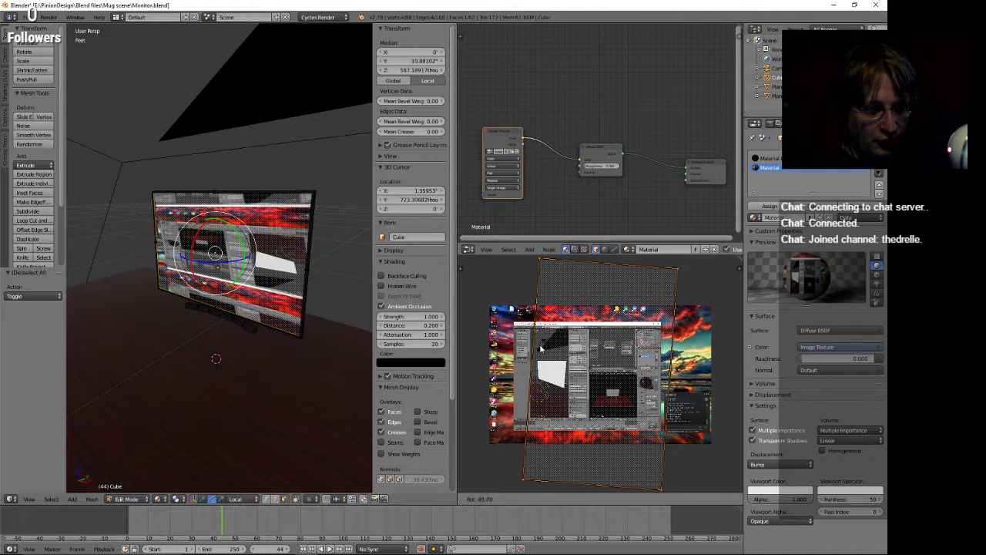
pyautogui.write('90')
pyautogui.press('Return')
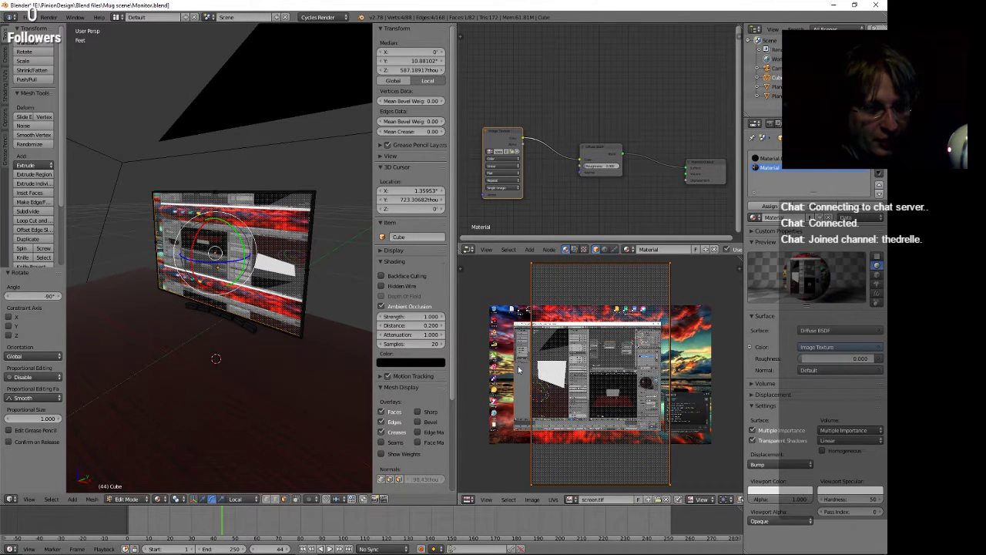
# Scale the UVs to 0.65 along Y and stretch them 1.613 along X.
pyautogui.press('s')
pyautogui.press('y')
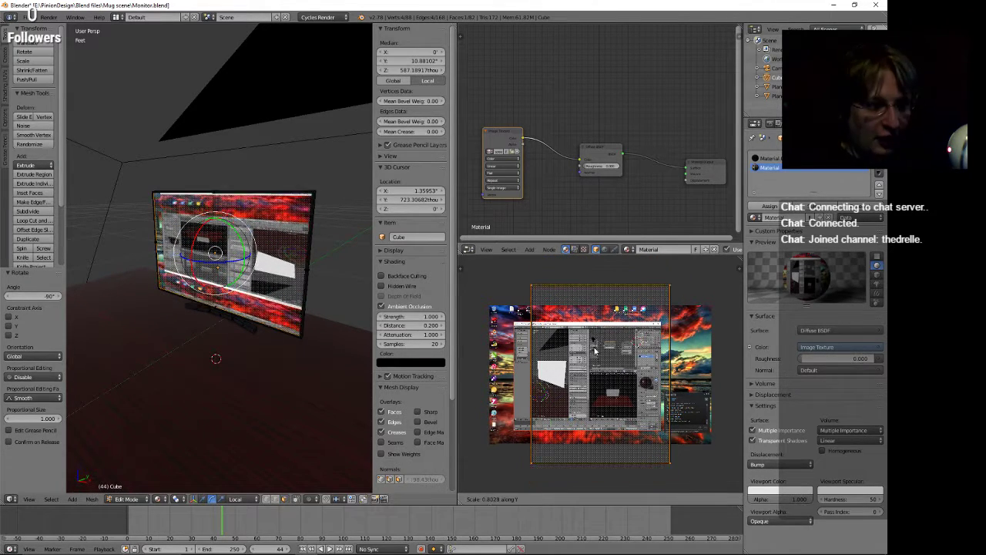
pyautogui.write('.65')
pyautogui.press('Return')
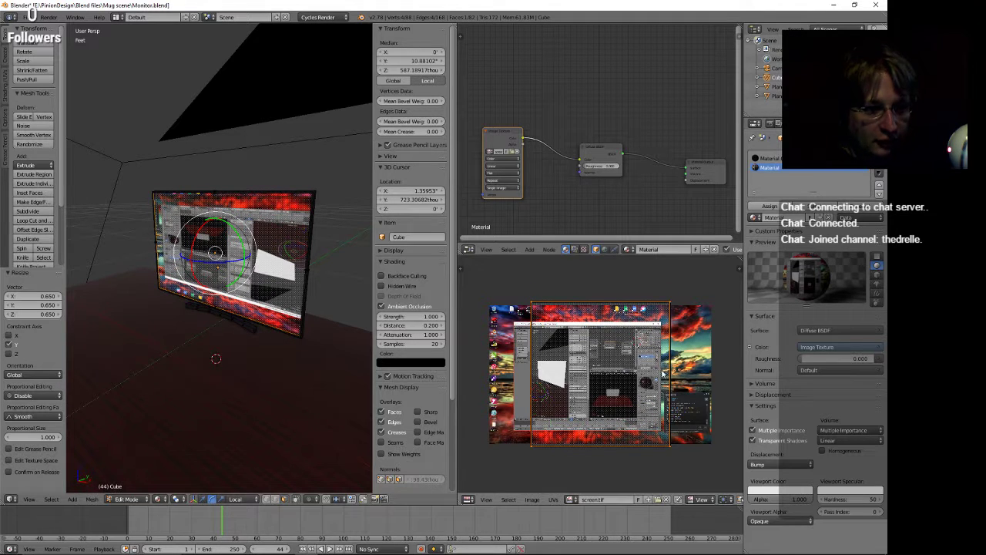
pyautogui.press('s')
pyautogui.press('x')
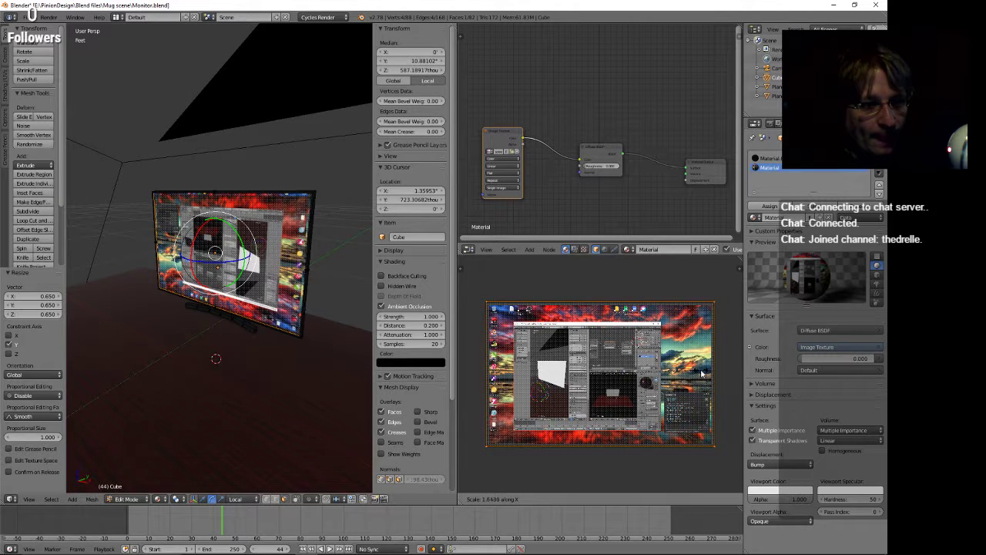
pyautogui.click(700, 373)
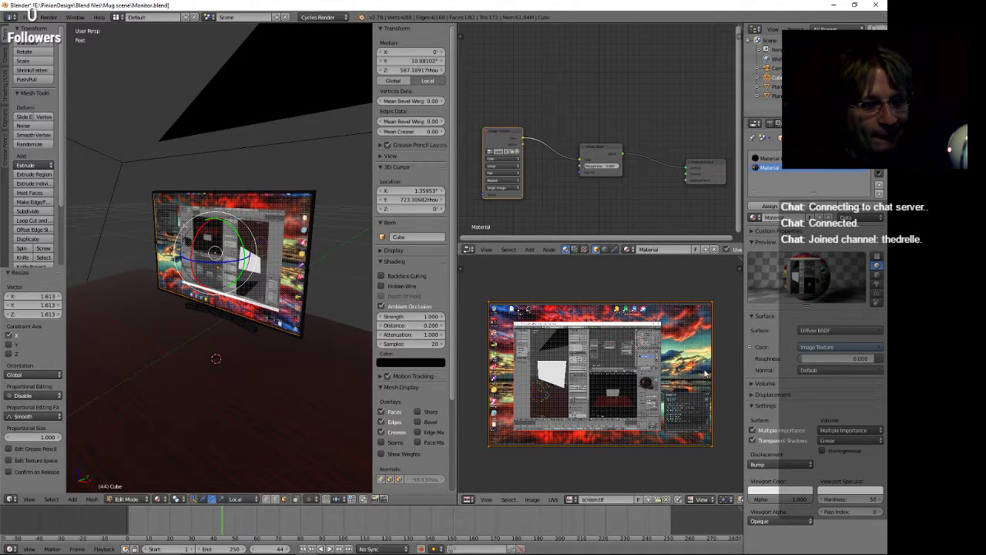
# Re-unwrap the screen UVs, rotate them 180°, and start moving them along Y.
pyautogui.click(554, 499)
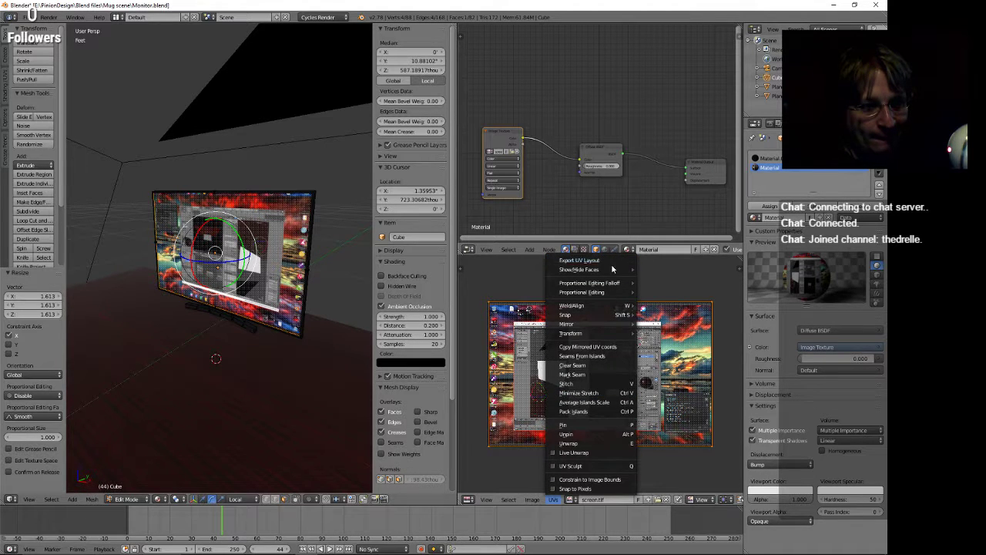
pyautogui.moveTo(610, 317)
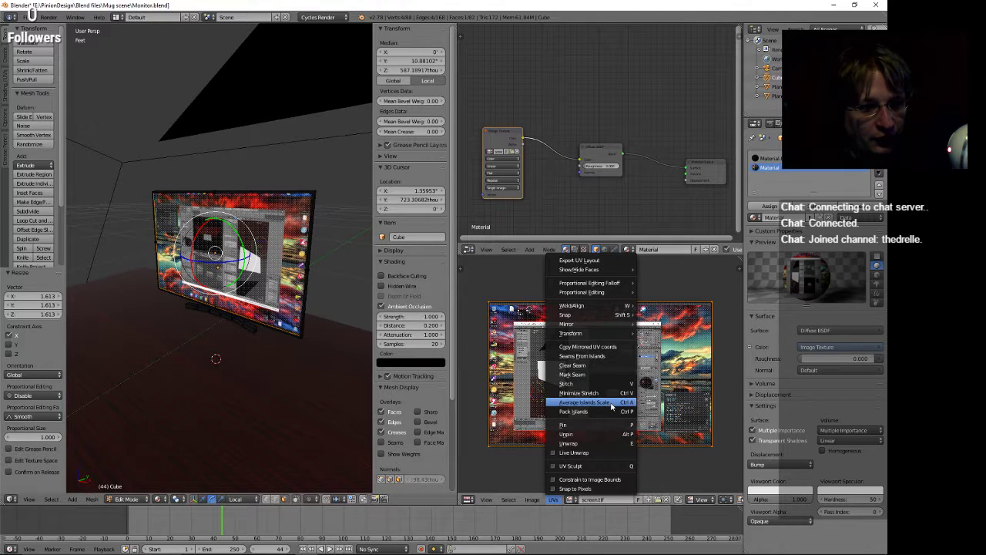
pyautogui.click(615, 445)
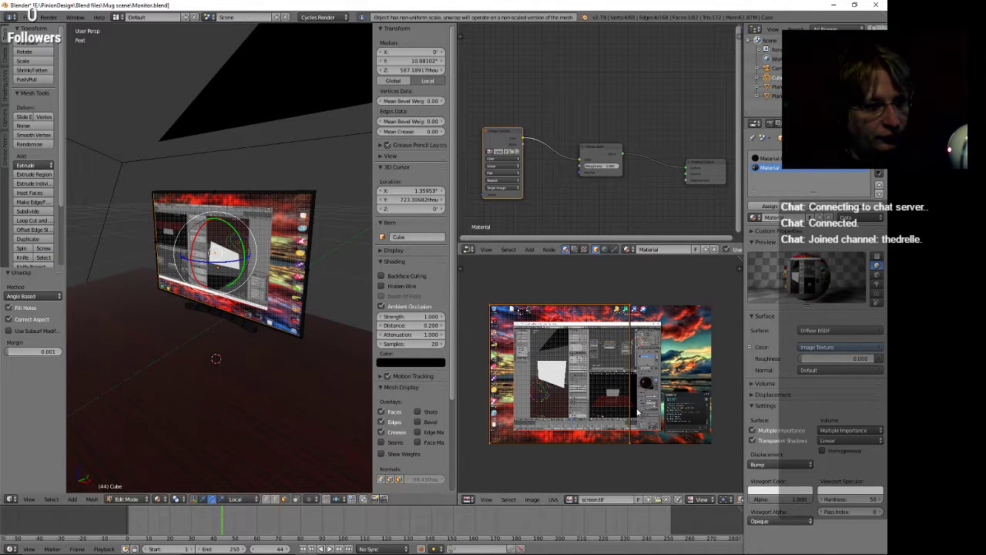
pyautogui.press('r')
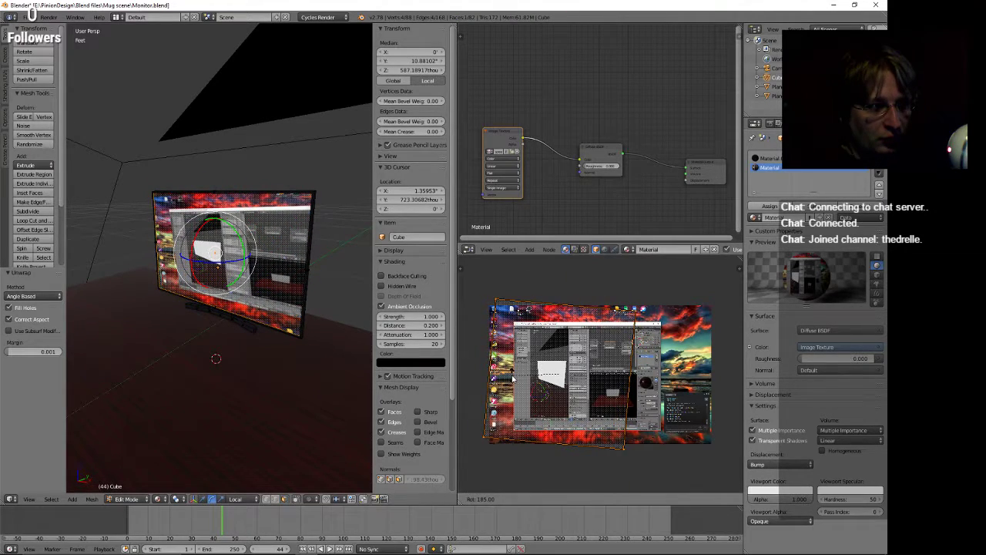
pyautogui.click(517, 384)
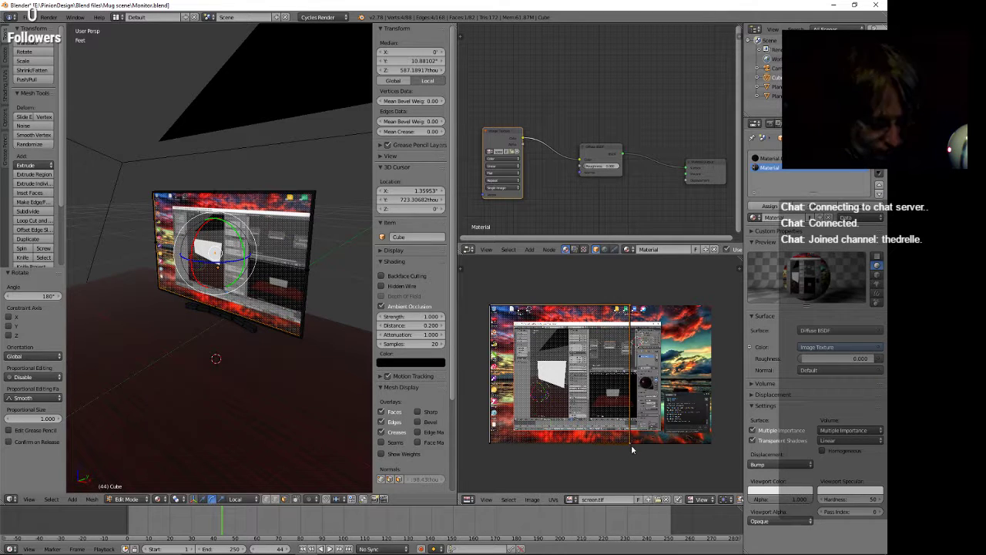
pyautogui.press('g')
pyautogui.press('y')
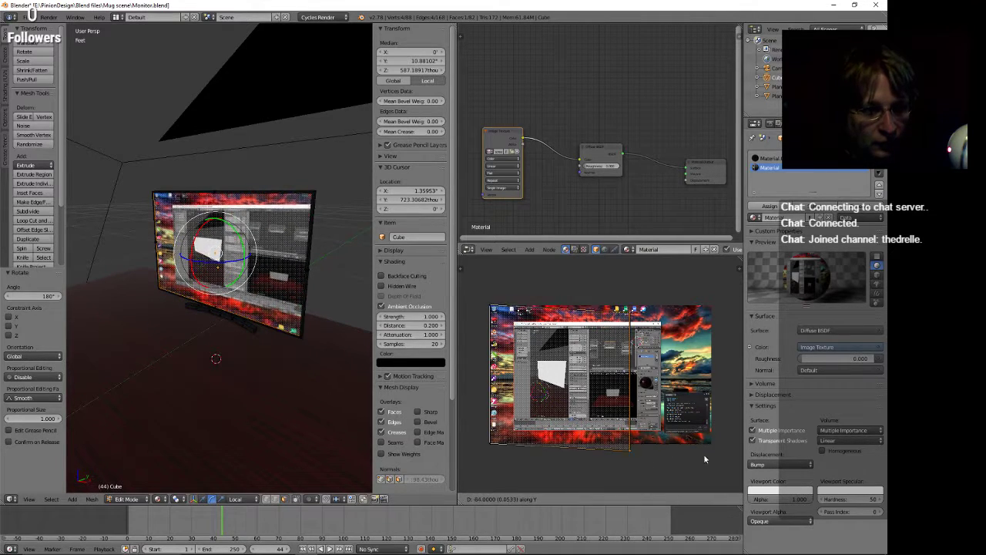
# Stretch the screen UVs to the image edges so the screenshot fills the monitor.
pyautogui.moveTo(712, 450)
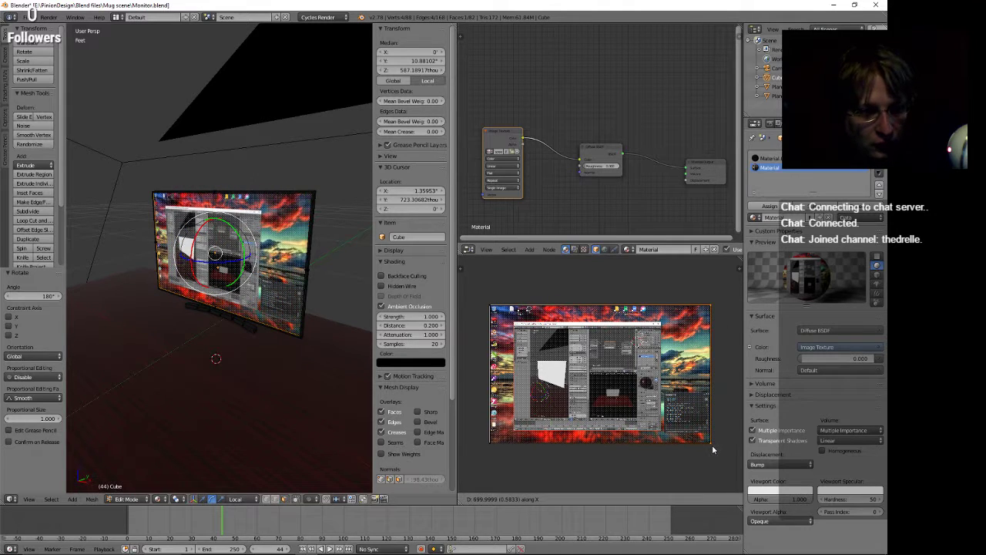
pyautogui.click(715, 439)
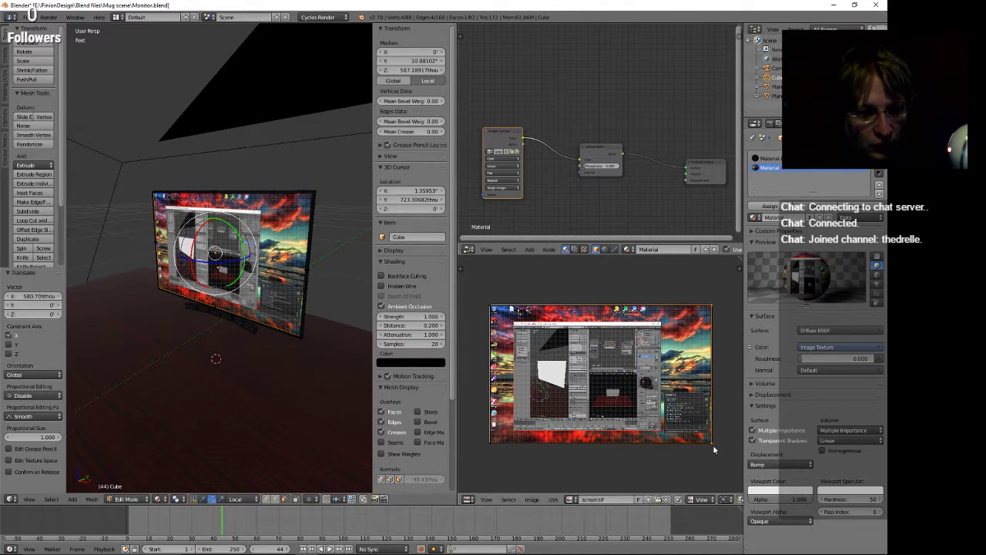
pyautogui.scroll(4, 721, 432)
pyautogui.scroll(-5, 676, 388)
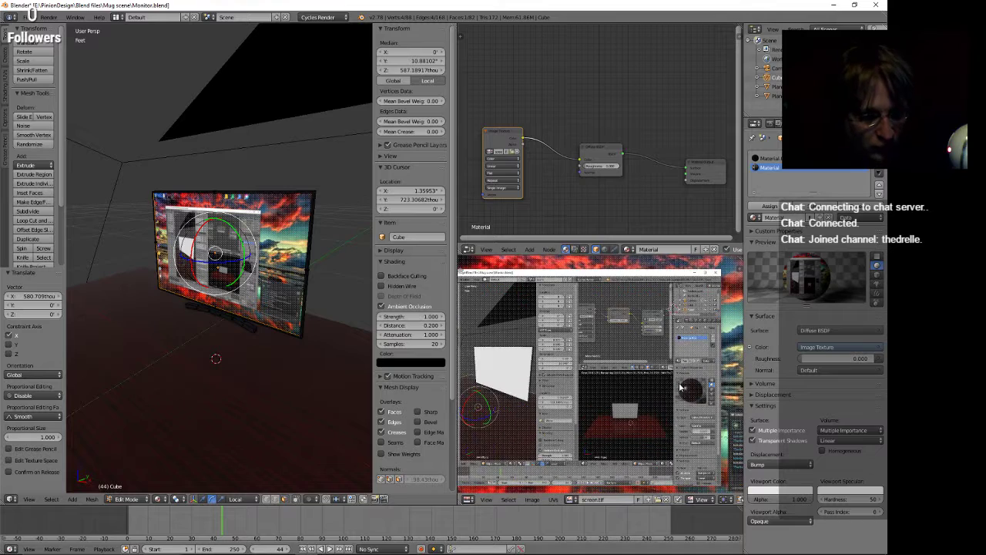
pyautogui.scroll(4, 537, 275)
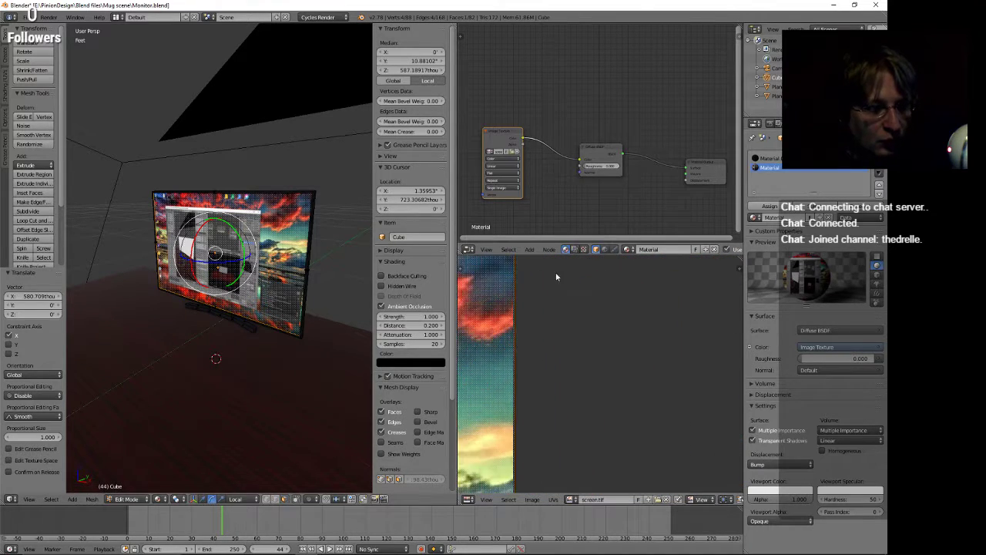
pyautogui.scroll(3, 544, 306)
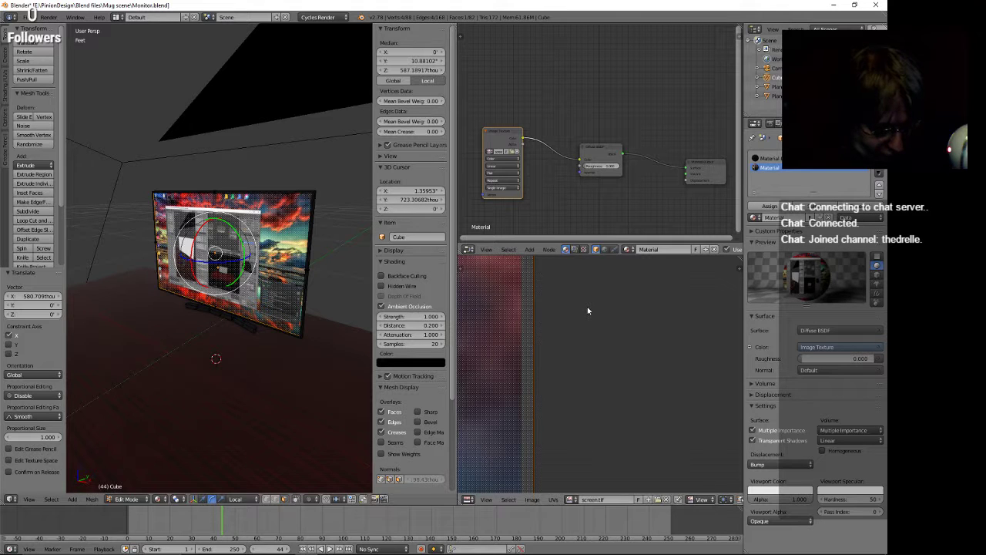
# Shift the screen's UV edge along X by -2.871 to reposition the screenshot.
pyautogui.press('g')
pyautogui.press('x')
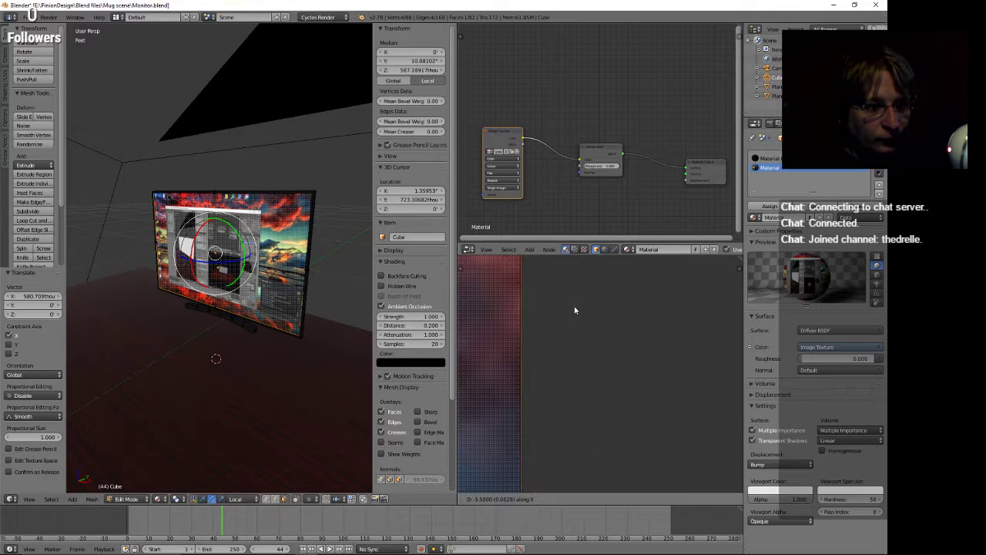
pyautogui.click(575, 310)
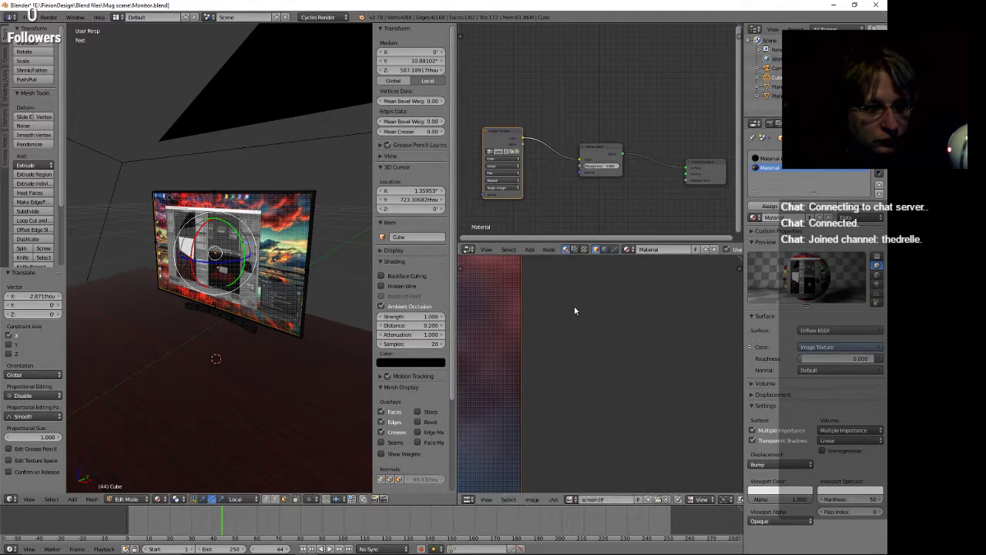
pyautogui.scroll(-1, 289, 295)
pyautogui.moveTo(213, 335); pyautogui.dragTo(231, 347, button='middle')
pyautogui.click(601, 327)
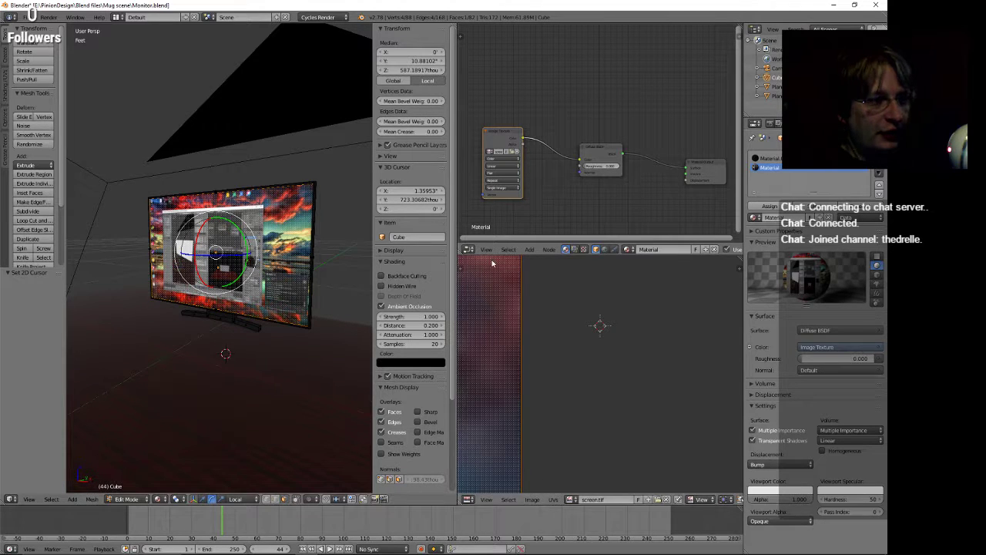
# Turn the image editor into a rendered 3D View of the monitor and return to Object Mode.
pyautogui.click(468, 500)
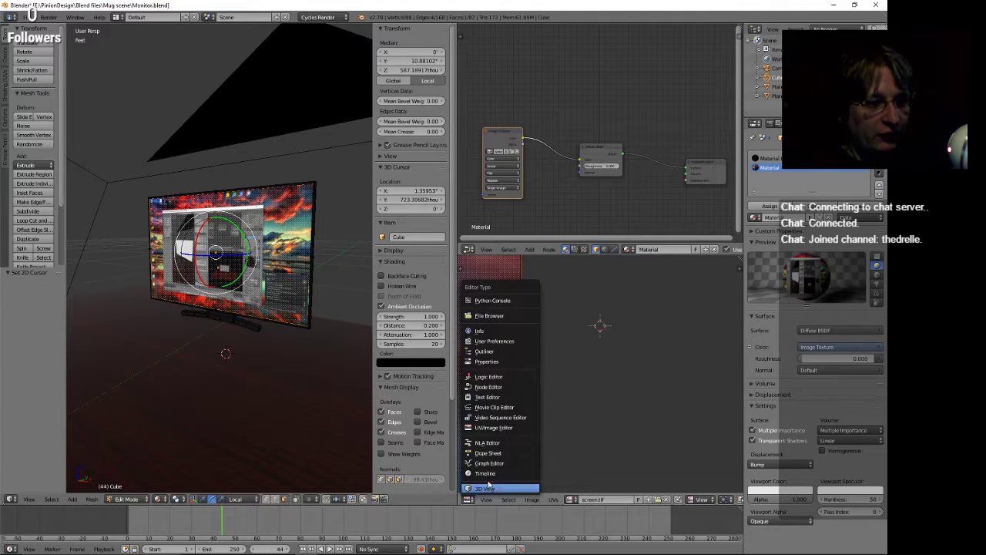
pyautogui.click(494, 487)
pyautogui.scroll(-3, 660, 393)
pyautogui.scroll(3, 601, 400)
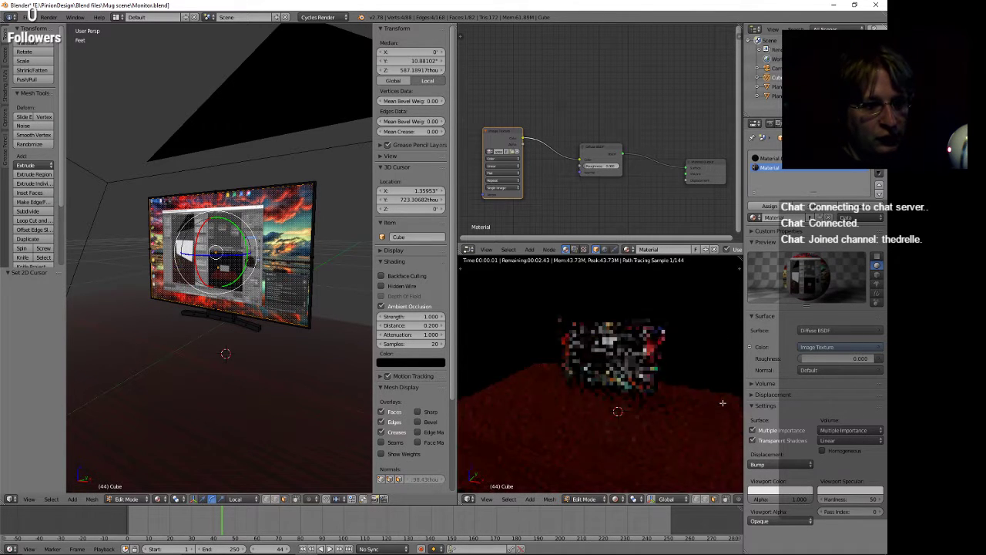
pyautogui.moveTo(723, 403)
pyautogui.mouseDown(button='middle')
pyautogui.moveTo(690, 399)
pyautogui.moveTo(731, 389)
pyautogui.mouseUp(button='middle')
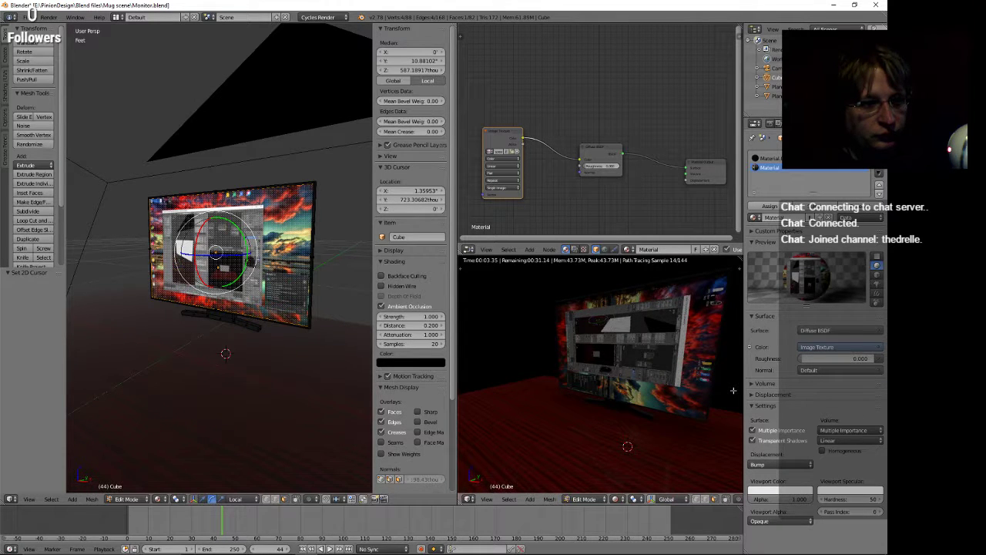
pyautogui.click(340, 255)
pyautogui.press('Tab')
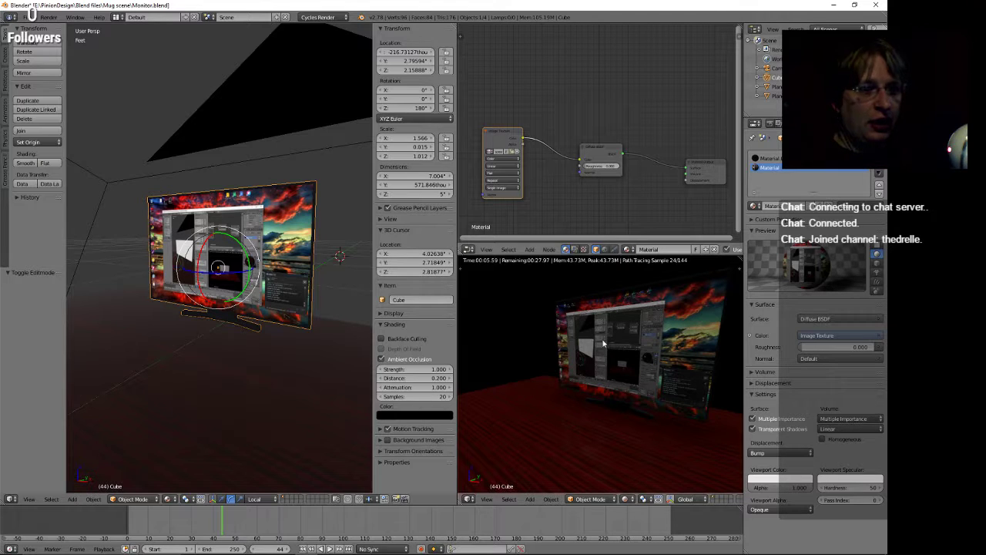
# Delete the Diffuse BSDF node from the screen material, leaving it with no shader.
pyautogui.scroll(2, 542, 166)
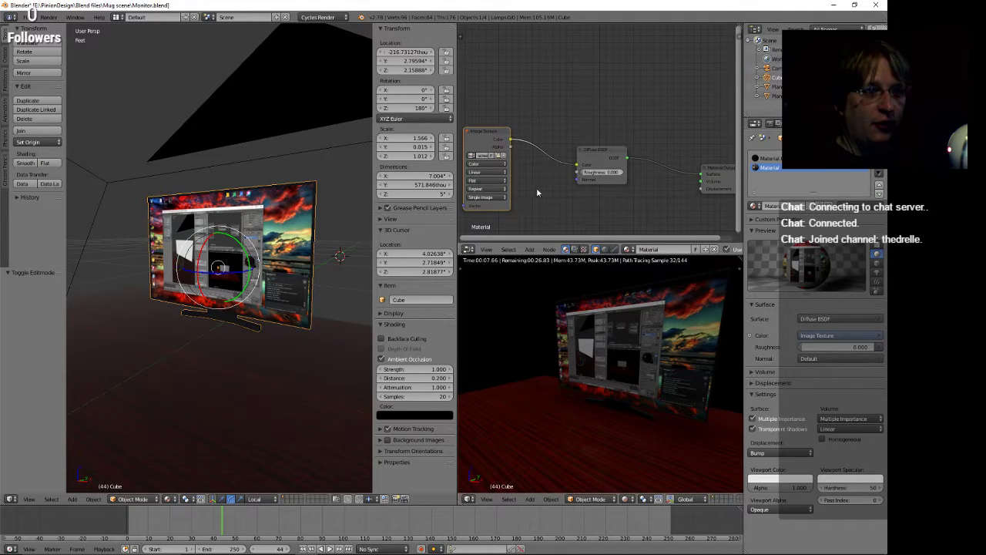
pyautogui.moveTo(538, 193); pyautogui.dragTo(573, 150, button='middle')
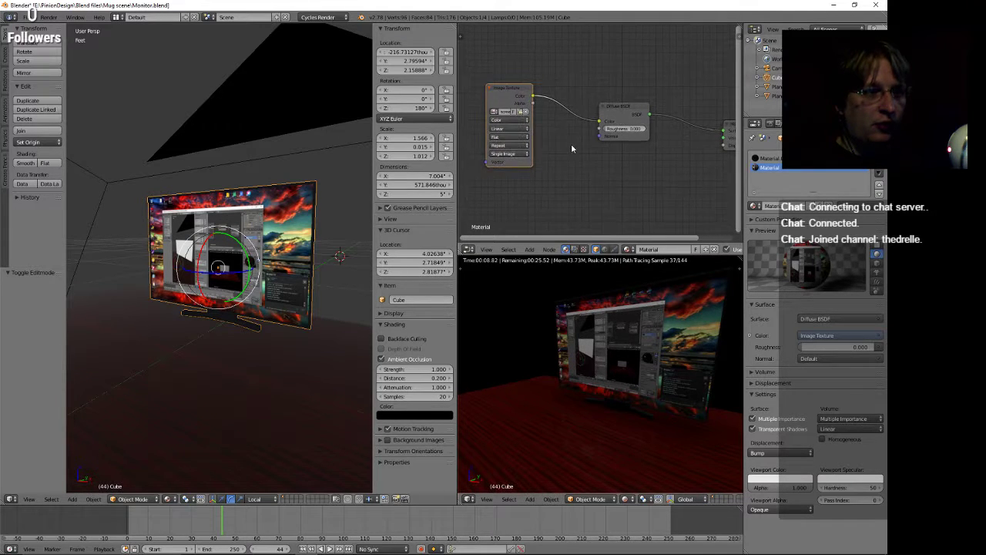
pyautogui.click(629, 115)
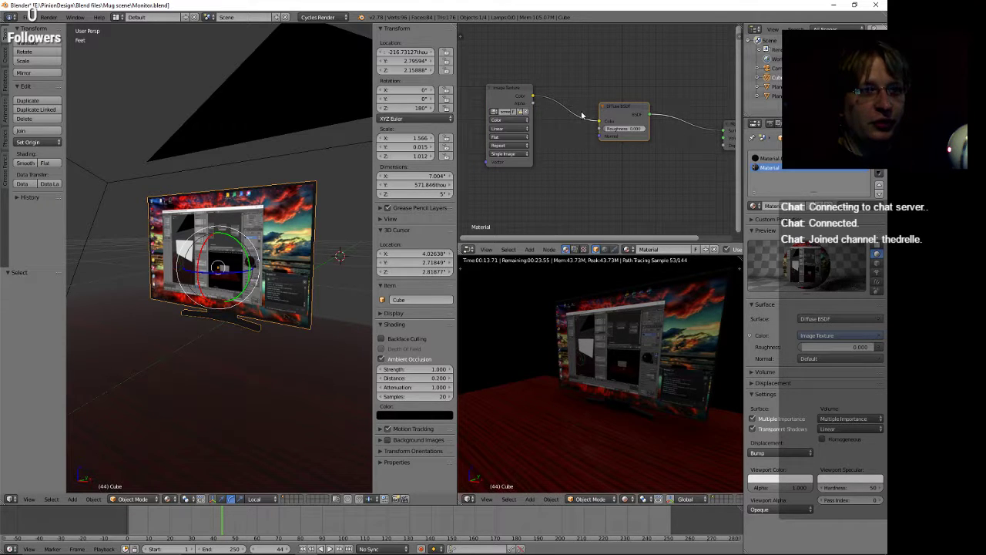
pyautogui.moveTo(618, 114)
pyautogui.mouseDown()
pyautogui.moveTo(618, 123)
pyautogui.moveTo(622, 110)
pyautogui.mouseUp()
pyautogui.moveTo(648, 187); pyautogui.dragTo(588, 114, button='middle')
pyautogui.press('x')
pyautogui.press('a')
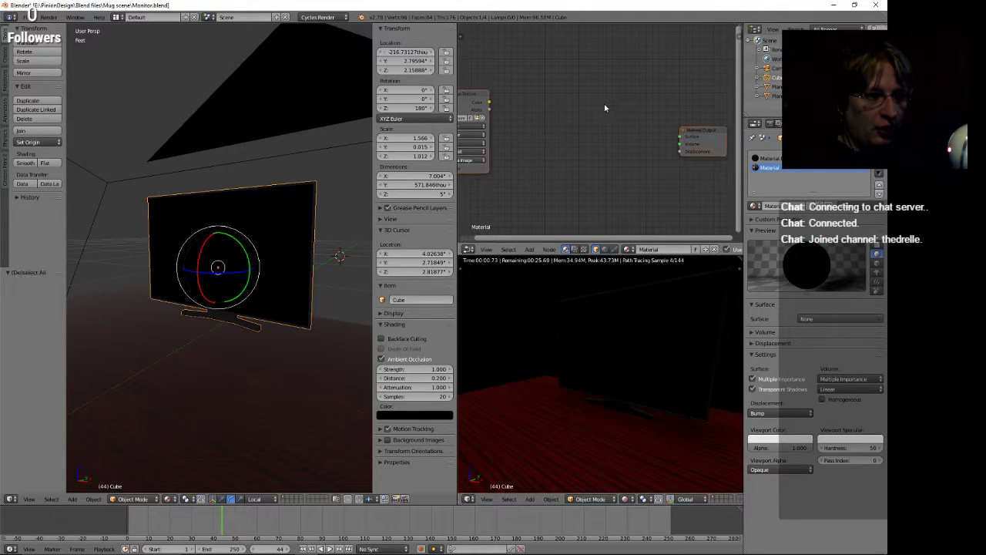
pyautogui.moveTo(615, 152); pyautogui.dragTo(619, 152, button='middle')
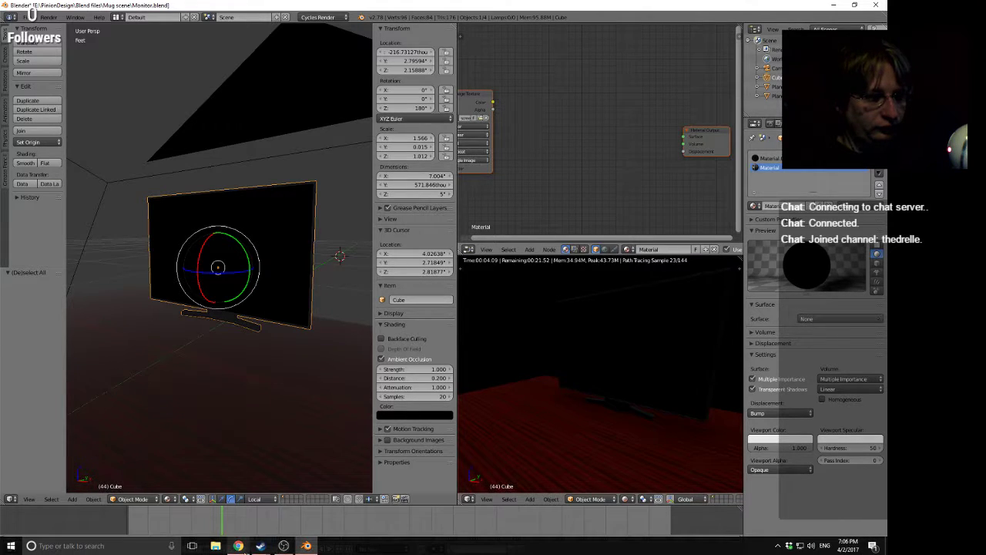
# Start the Chiptune playlist in Spotify, then toggle OBS and return to Blender.
pyautogui.click(239, 545)
pyautogui.click(675, 282)
pyautogui.click(306, 546)
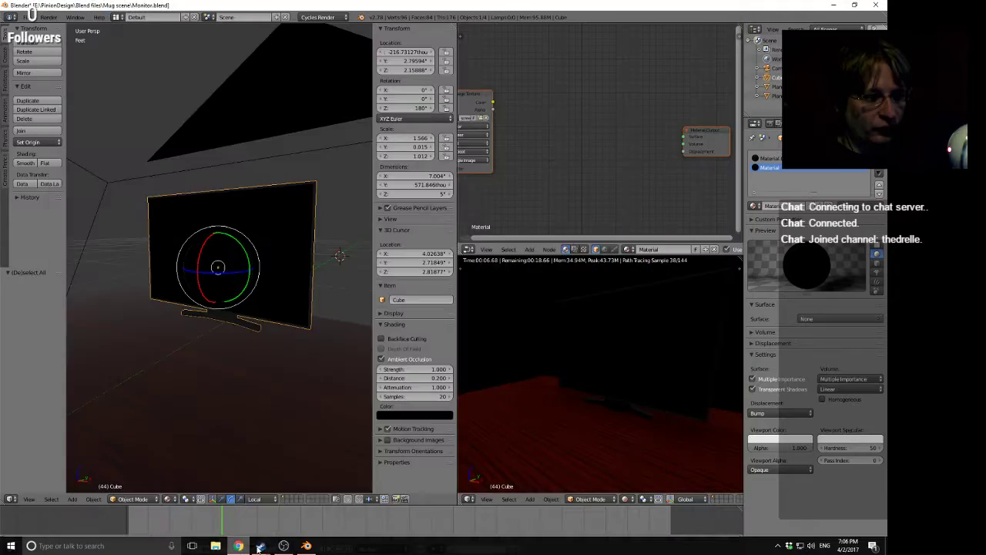
pyautogui.click(284, 546)
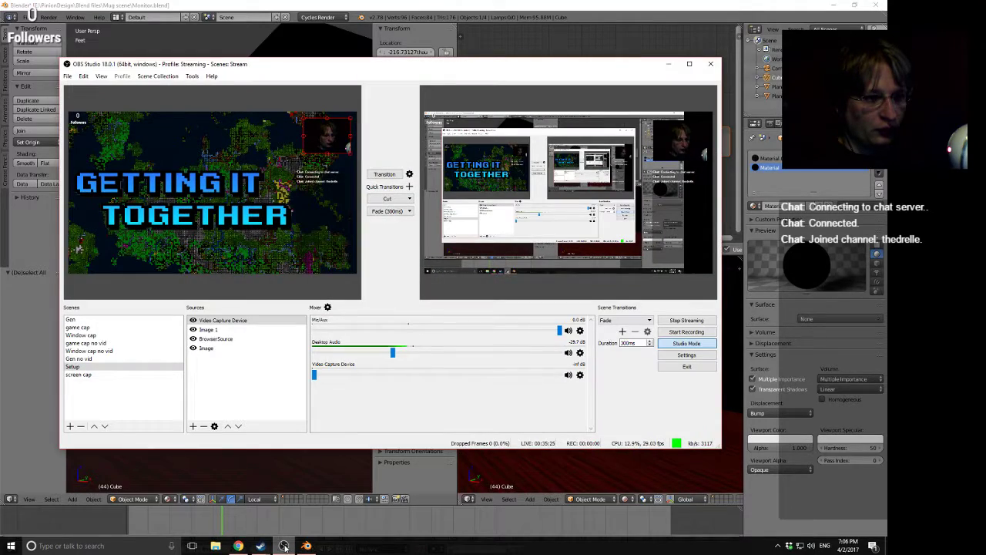
pyautogui.click(285, 546)
pyautogui.click(285, 546)
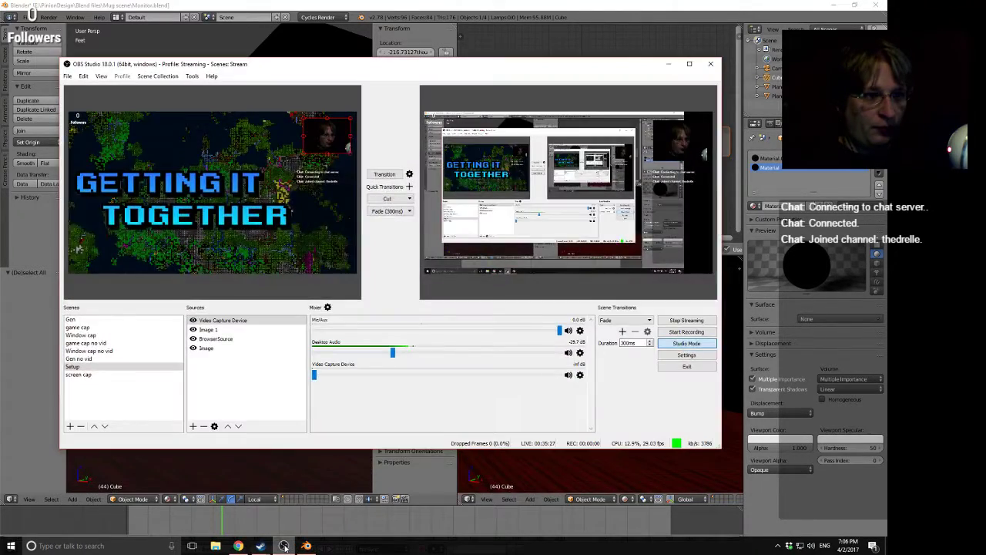
pyautogui.click(284, 545)
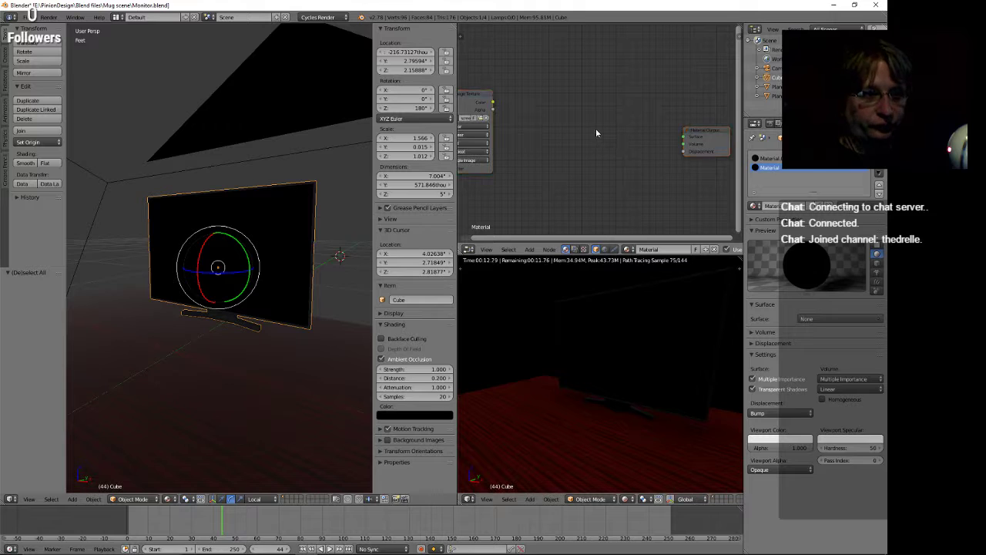
# Add an Emission shader fed by the screenshot Image Texture's Color output.
pyautogui.hotkey('shift', 'a')
pyautogui.moveTo(591, 131)
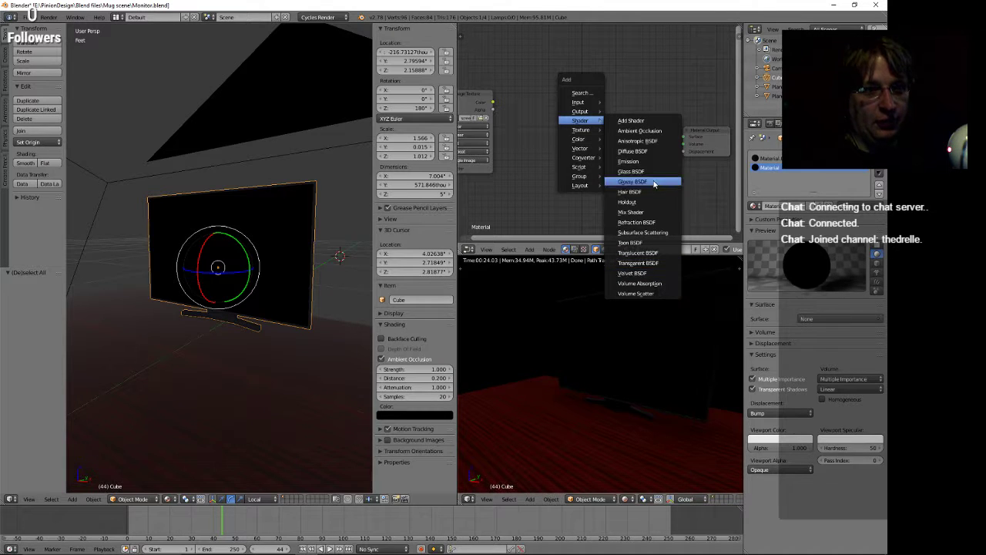
pyautogui.click(634, 161)
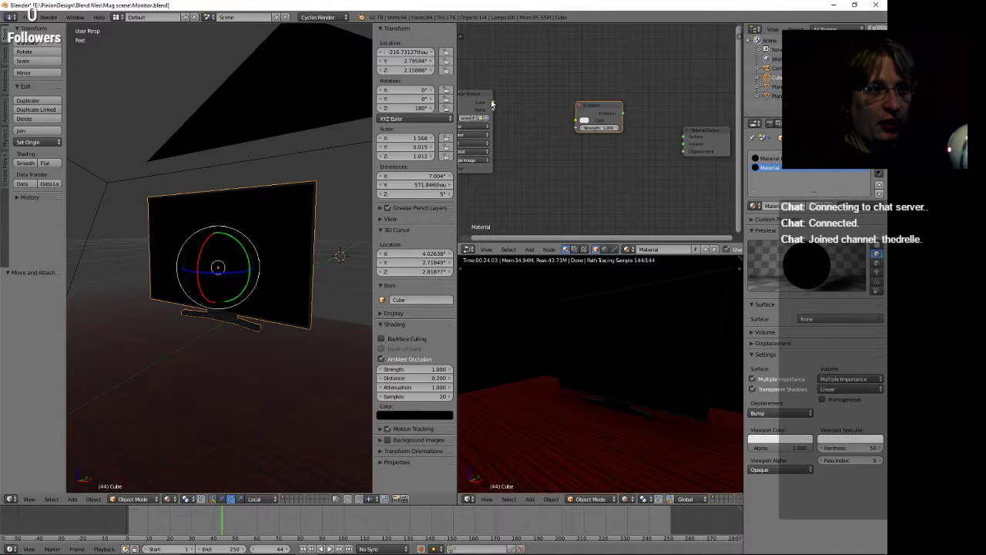
pyautogui.moveTo(492, 103); pyautogui.dragTo(683, 136)
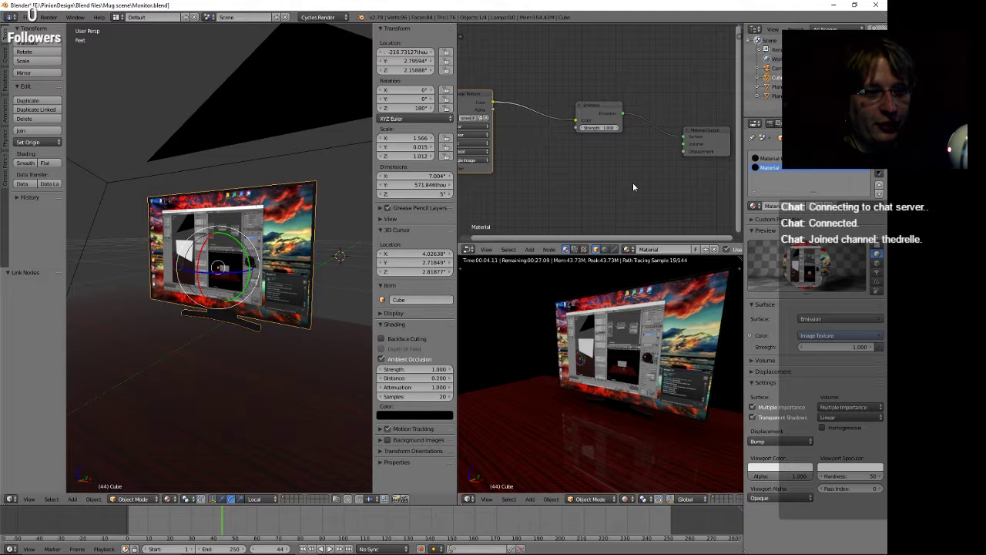
pyautogui.moveTo(612, 437); pyautogui.dragTo(619, 430, button='middle')
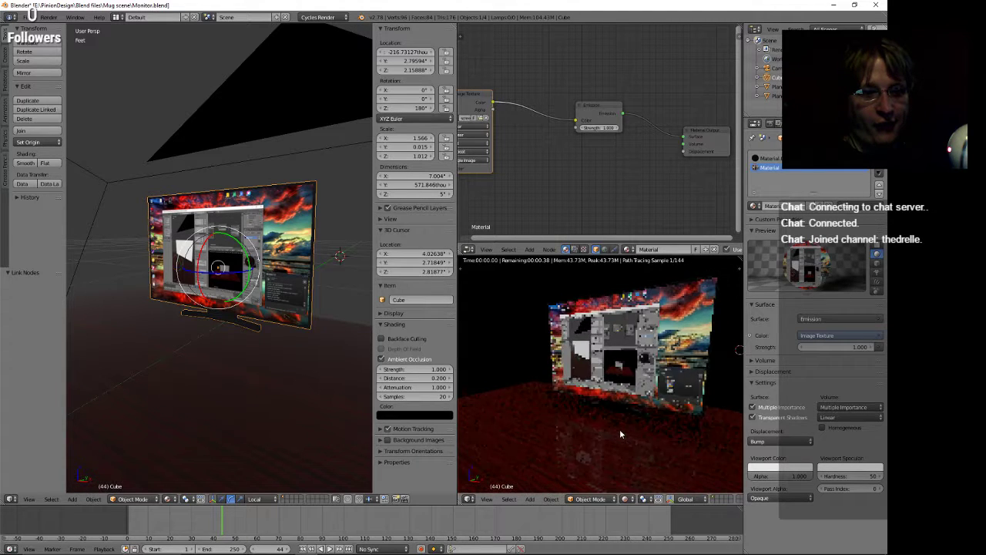
# Set the Emission strength to 5, then lower it to 2.5.
pyautogui.click(592, 126)
pyautogui.write('5')
pyautogui.press('Return')
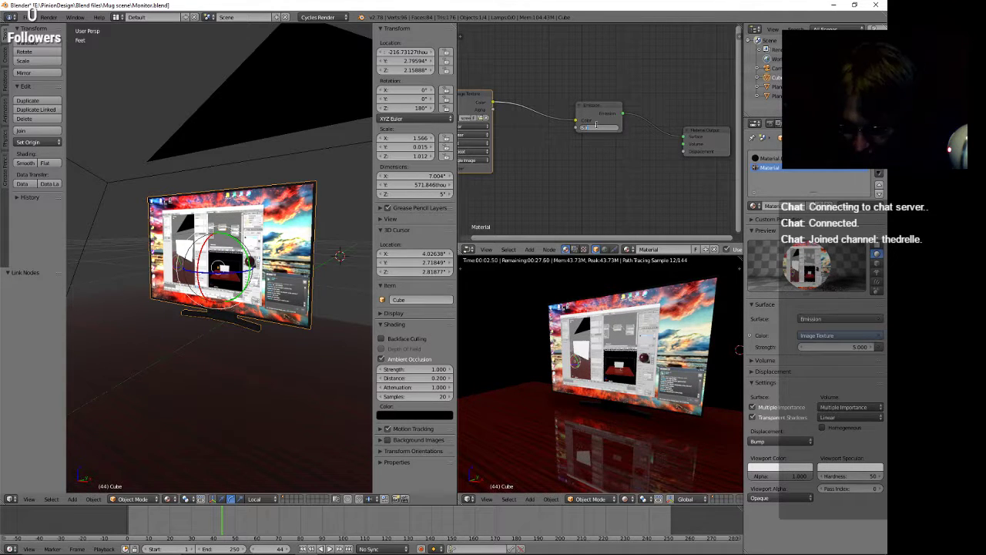
pyautogui.click(598, 128)
pyautogui.write('2.5')
pyautogui.press('Return')
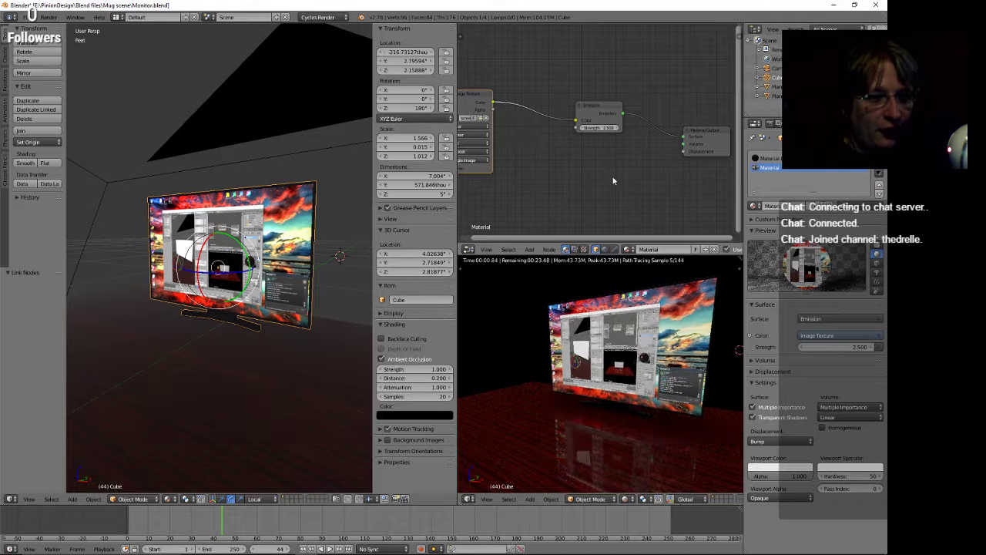
pyautogui.moveTo(580, 331); pyautogui.dragTo(713, 398, button='middle')
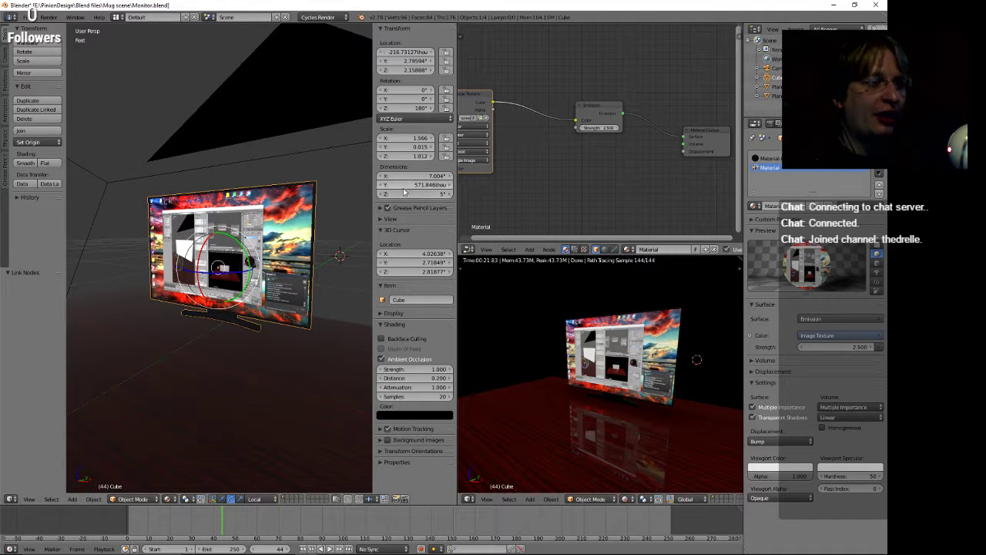
# Lower the Plane.001 light panel along Z to about 2.01, then select the table plane.
pyautogui.moveTo(310, 208); pyautogui.dragTo(203, 57, button='middle')
pyautogui.rightClick(210, 89)
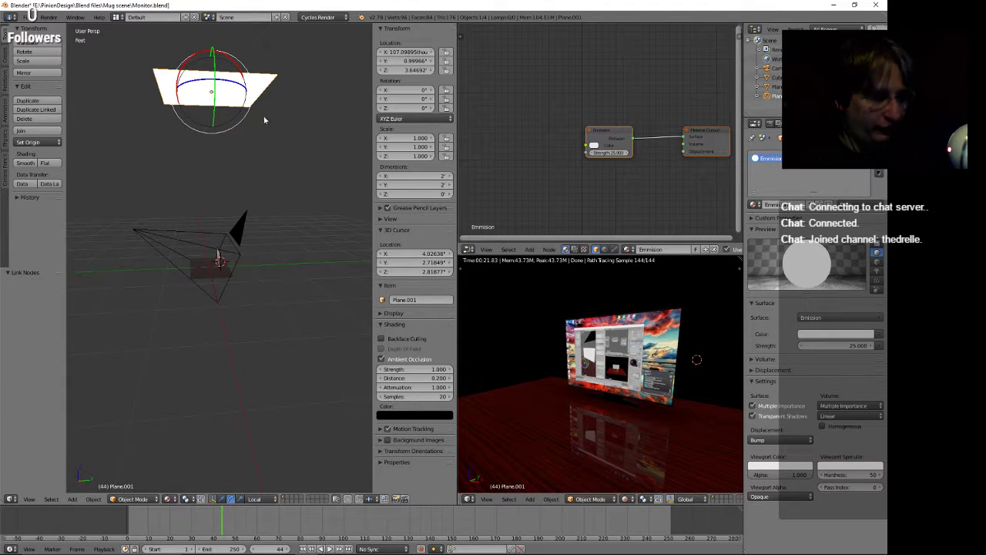
pyautogui.click(221, 499)
pyautogui.moveTo(210, 63); pyautogui.dragTo(240, 182)
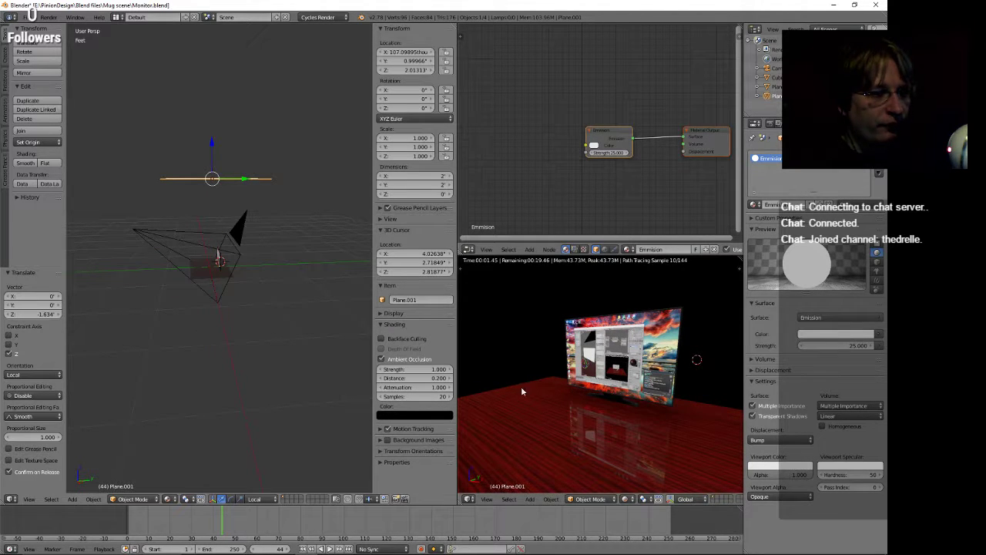
pyautogui.moveTo(510, 396); pyautogui.dragTo(524, 383, button='middle')
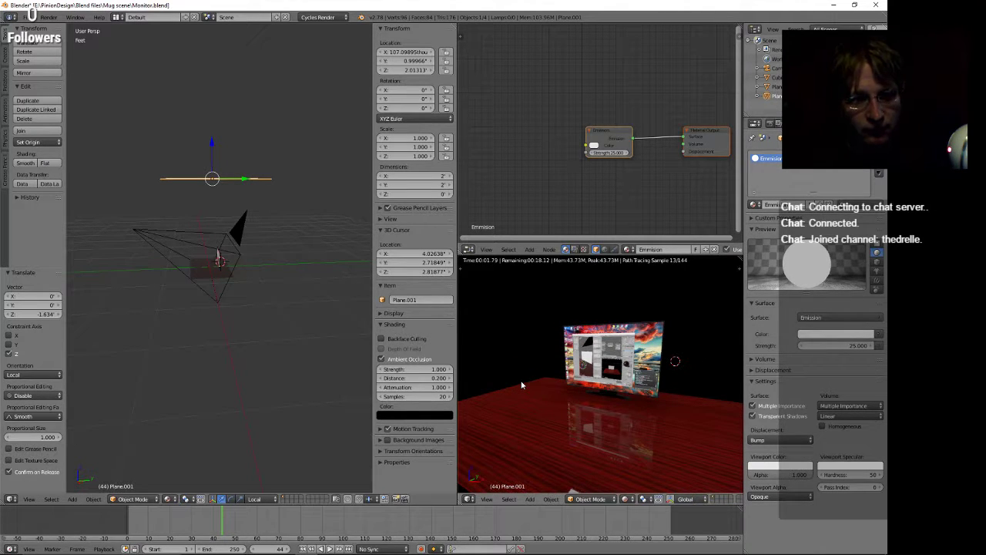
pyautogui.rightClick(643, 437)
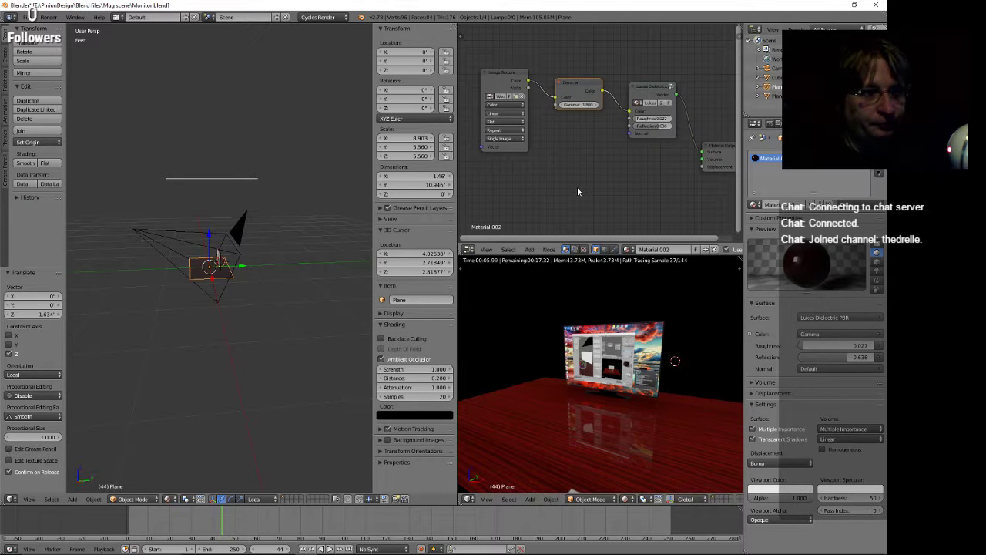
# Add a second Image Texture node beneath the wood texture node in Material.002.
pyautogui.moveTo(567, 177); pyautogui.dragTo(563, 176, button='middle')
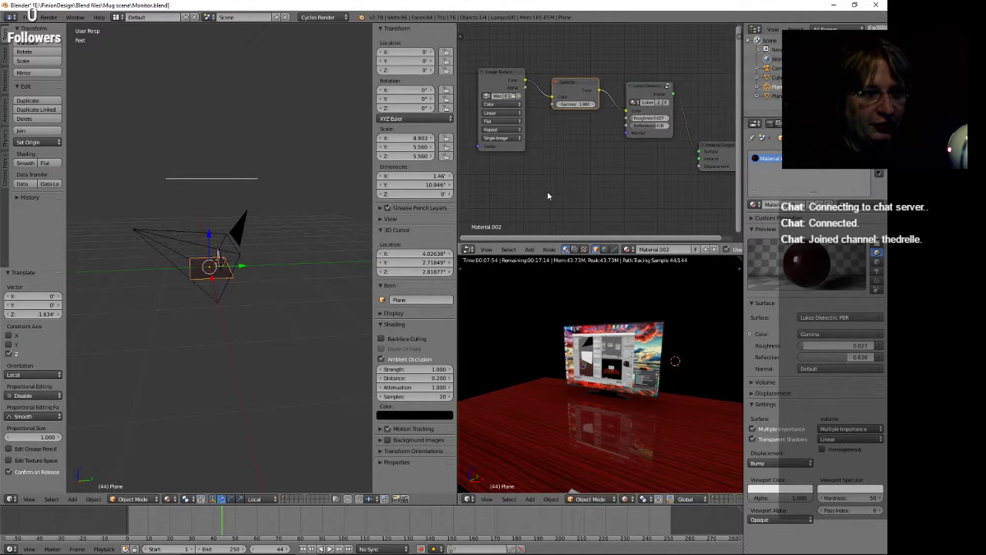
pyautogui.scroll(-2, 585, 181)
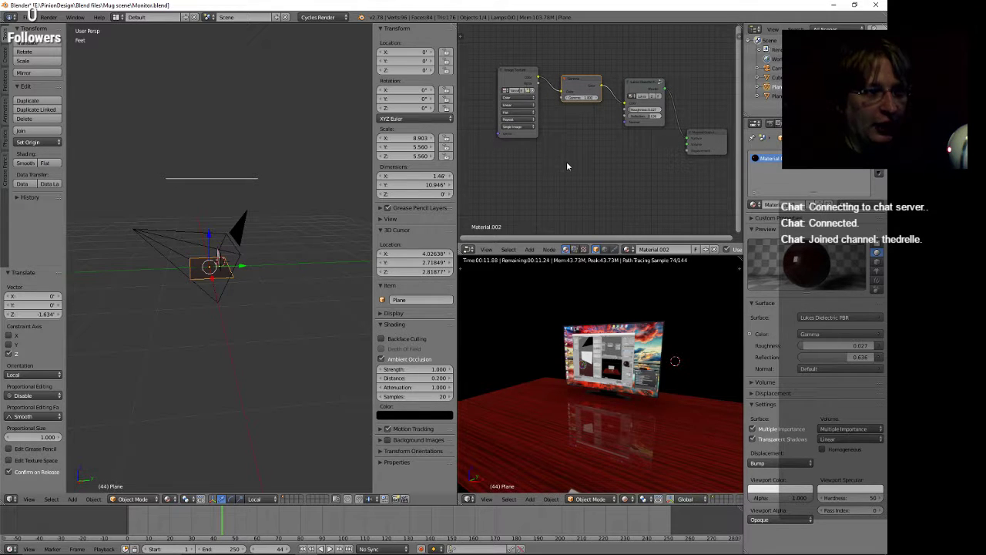
pyautogui.hotkey('shift', 'a')
pyautogui.moveTo(552, 172)
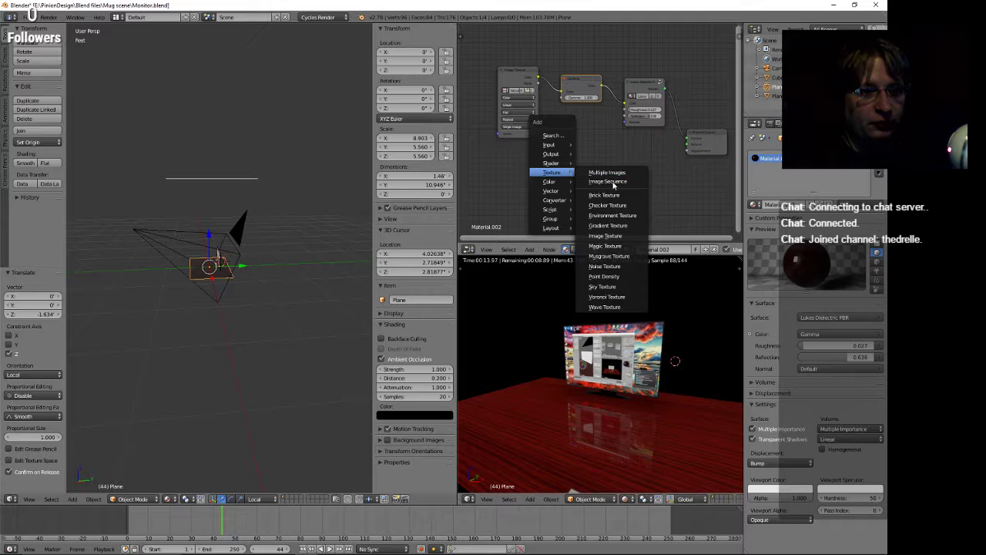
pyautogui.click(613, 181)
pyautogui.click(884, 8)
pyautogui.click(484, 318)
pyautogui.press('Escape')
pyautogui.hotkey('shift', 'a')
pyautogui.moveTo(590, 166)
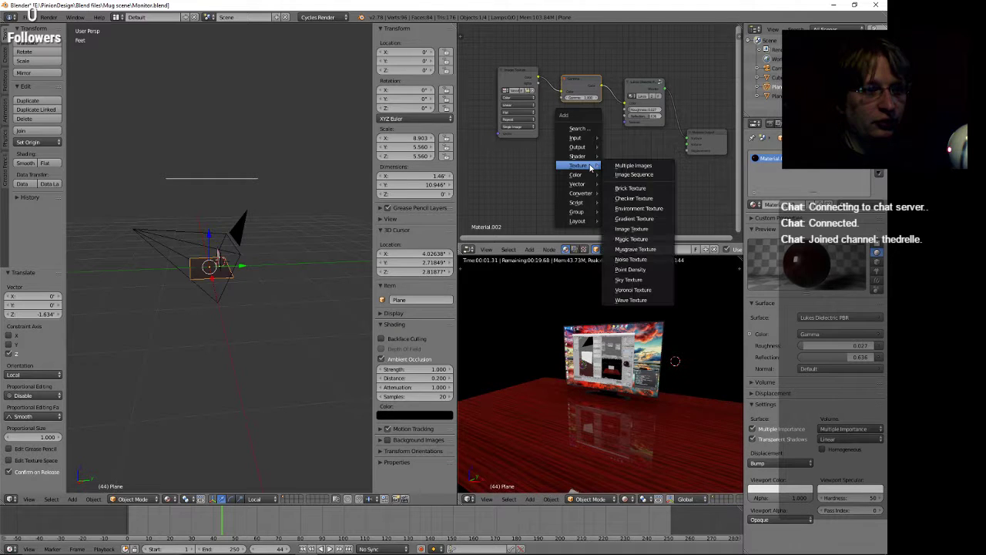
pyautogui.click(646, 230)
pyautogui.click(547, 166)
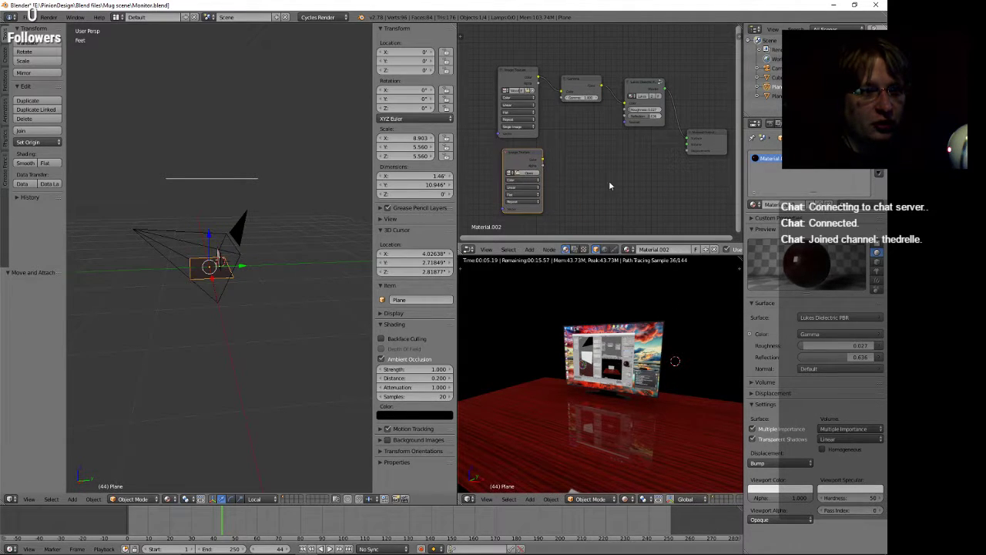
# Load scratched-dirtyprint.jpg into the new Image Texture node from the thumbnail file browser.
pyautogui.click(525, 172)
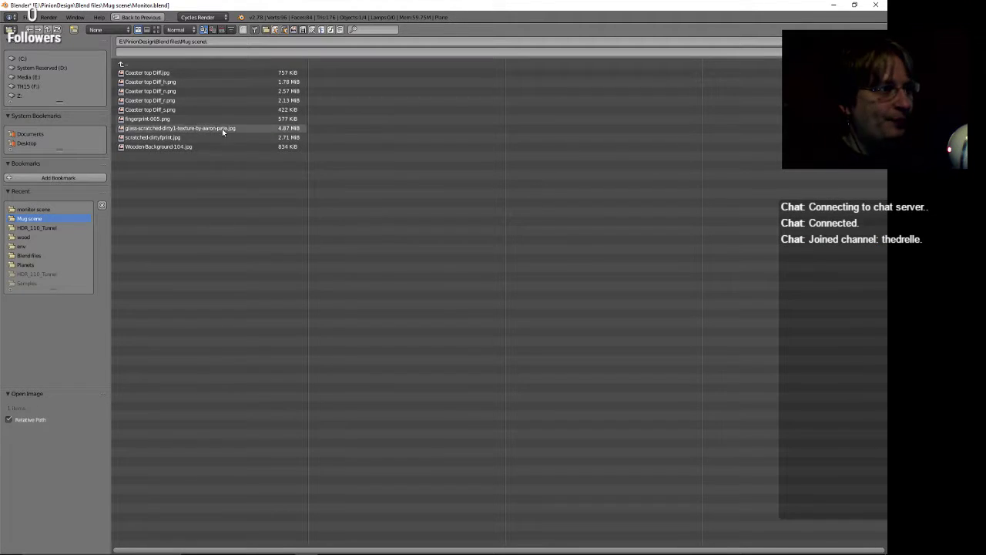
pyautogui.click(185, 128)
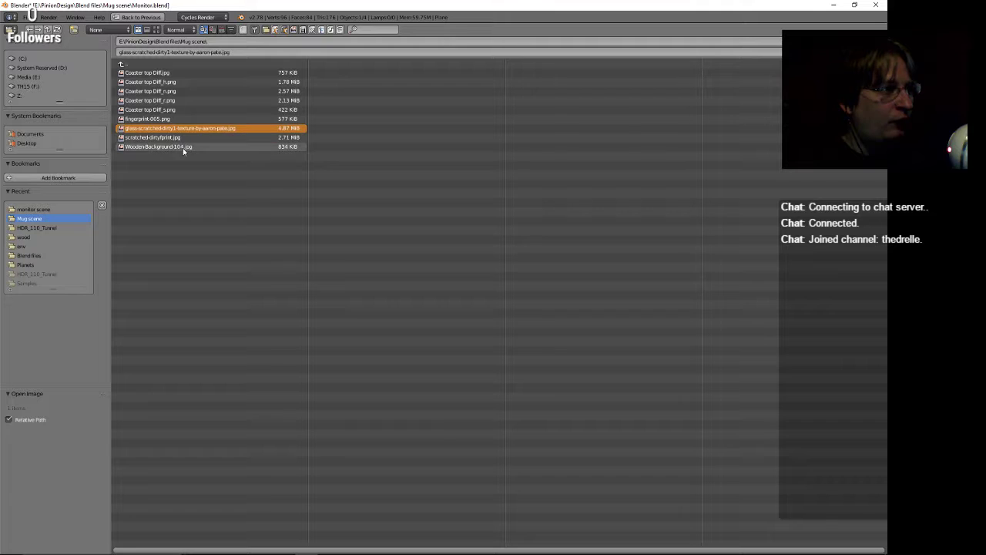
pyautogui.click(155, 138)
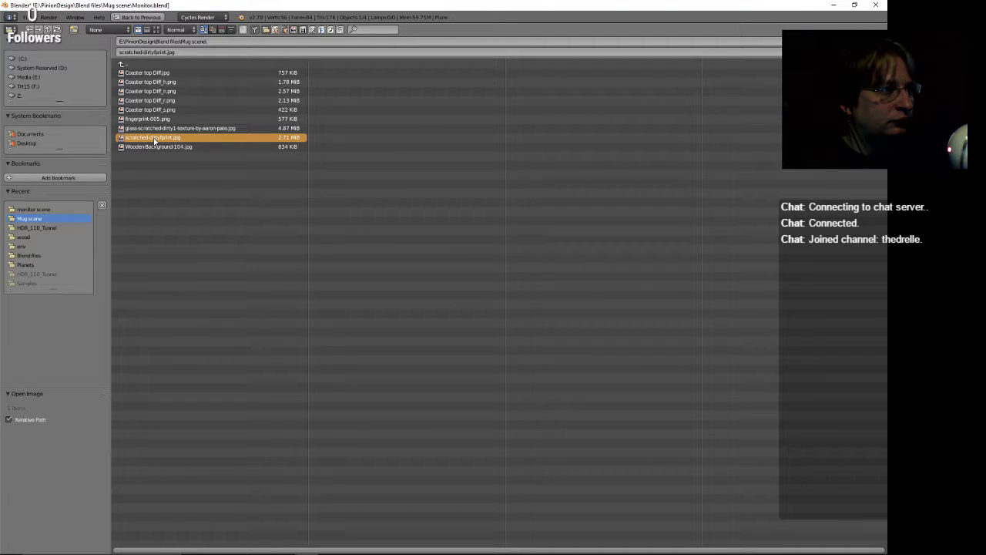
pyautogui.click(156, 30)
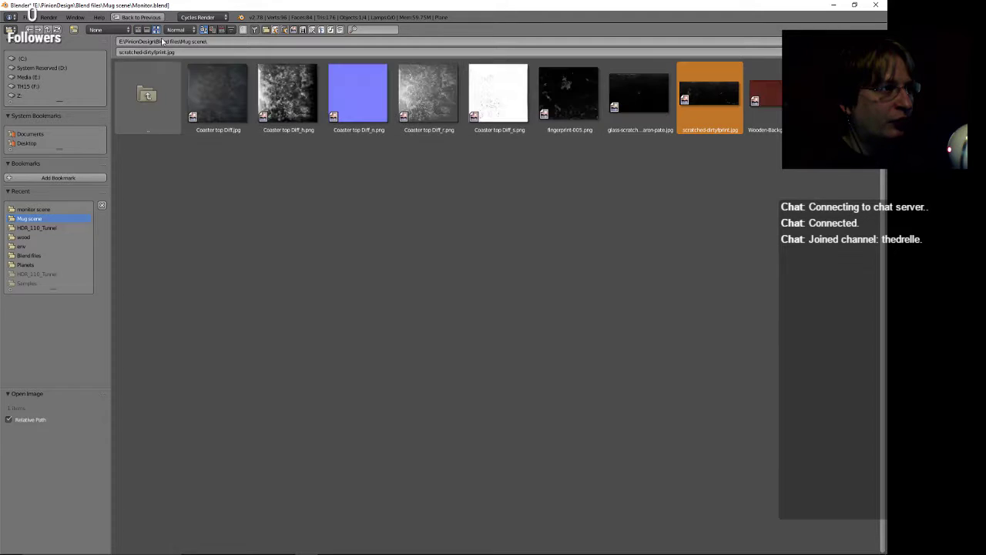
pyautogui.doubleClick(714, 97)
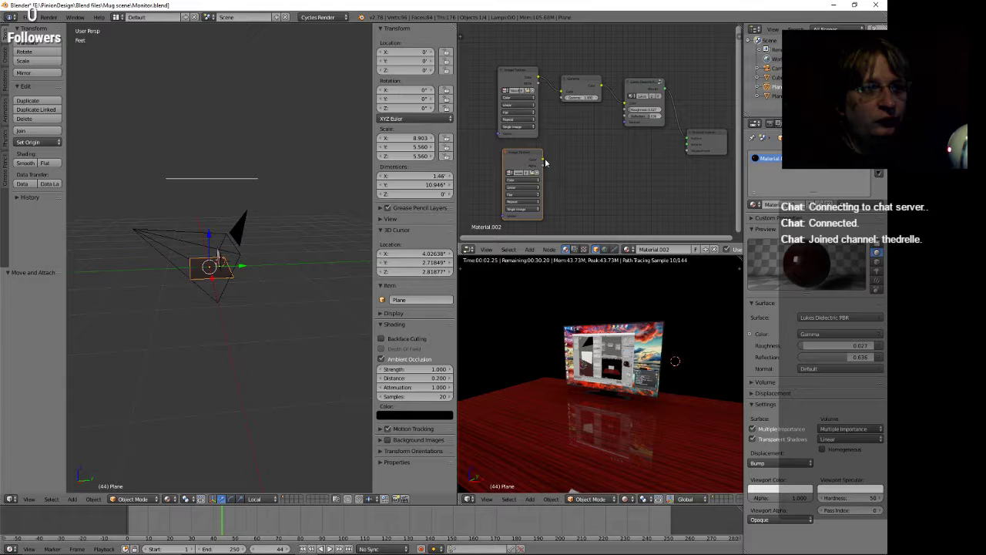
# Link the scratched texture's Color output to the Lukes Dielectric PBR node's Roughness input.
pyautogui.click(609, 121)
pyautogui.moveTo(543, 159); pyautogui.dragTo(624, 113)
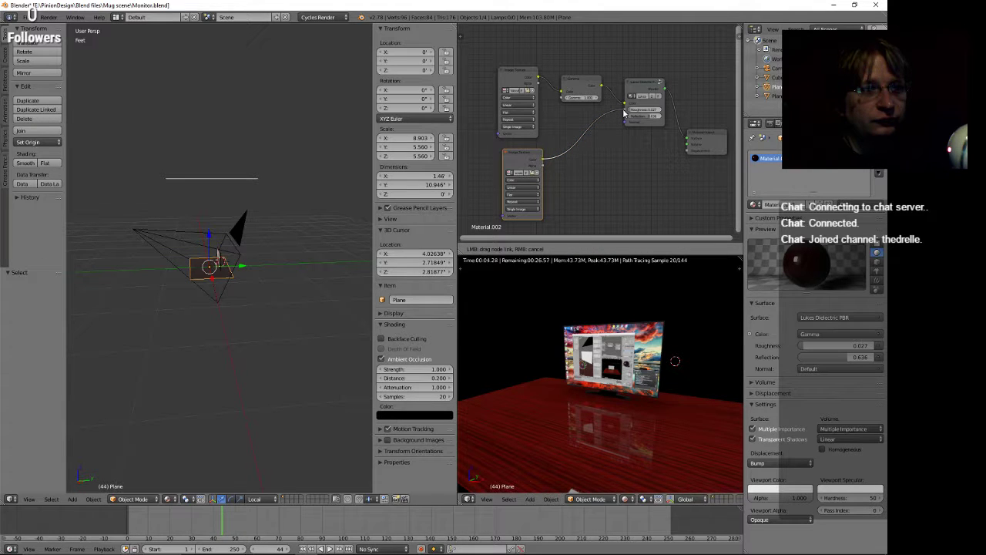
pyautogui.moveTo(613, 178); pyautogui.dragTo(607, 183)
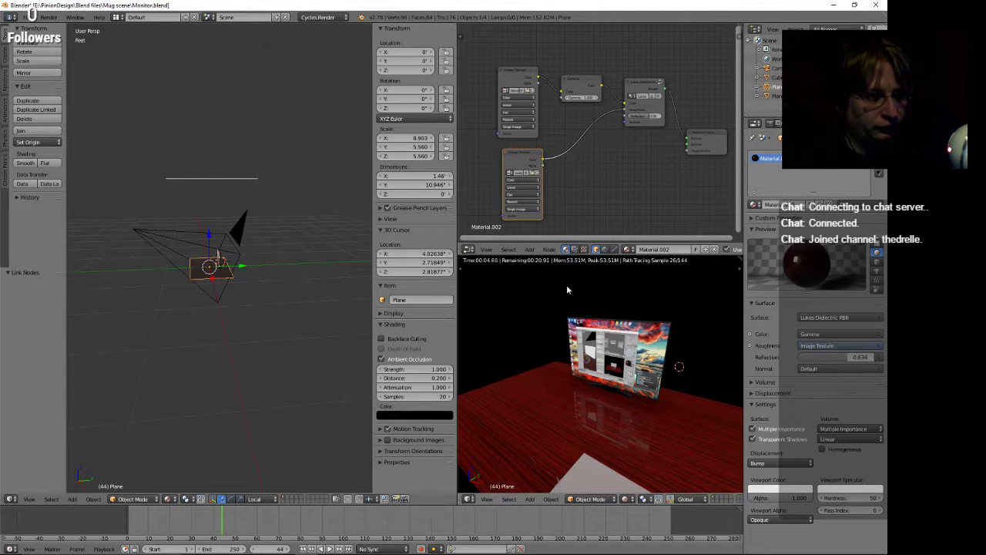
pyautogui.scroll(-2, 507, 369)
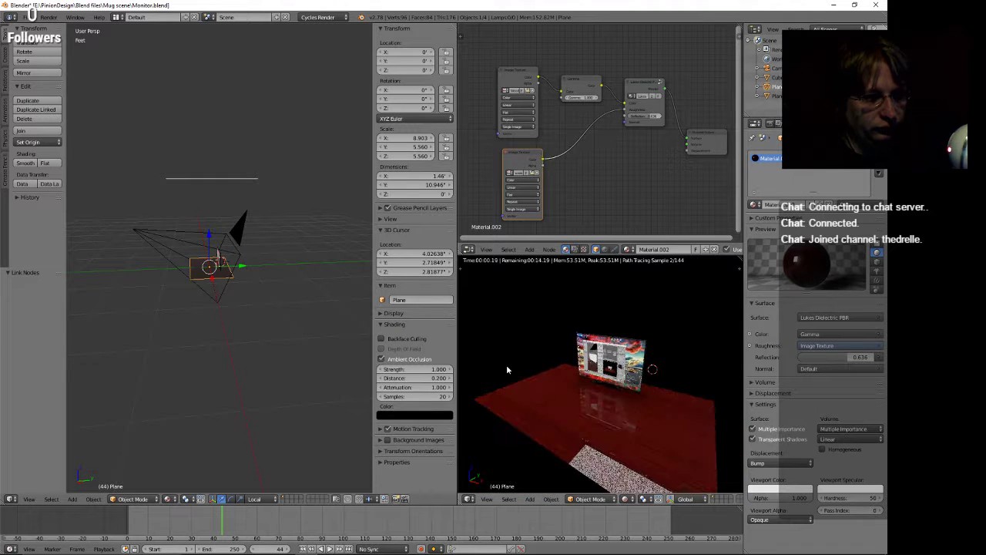
pyautogui.scroll(1, 506, 364)
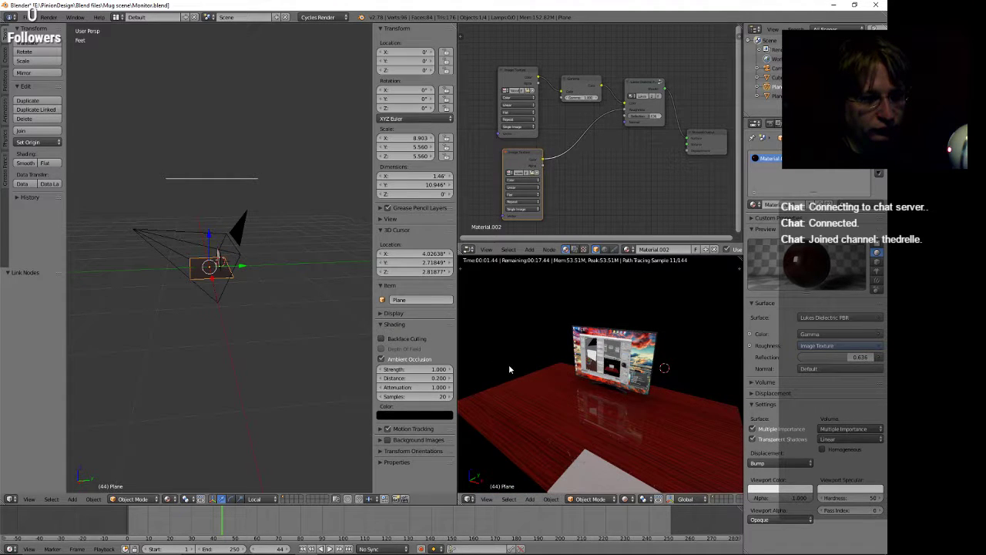
pyautogui.scroll(-1, 526, 389)
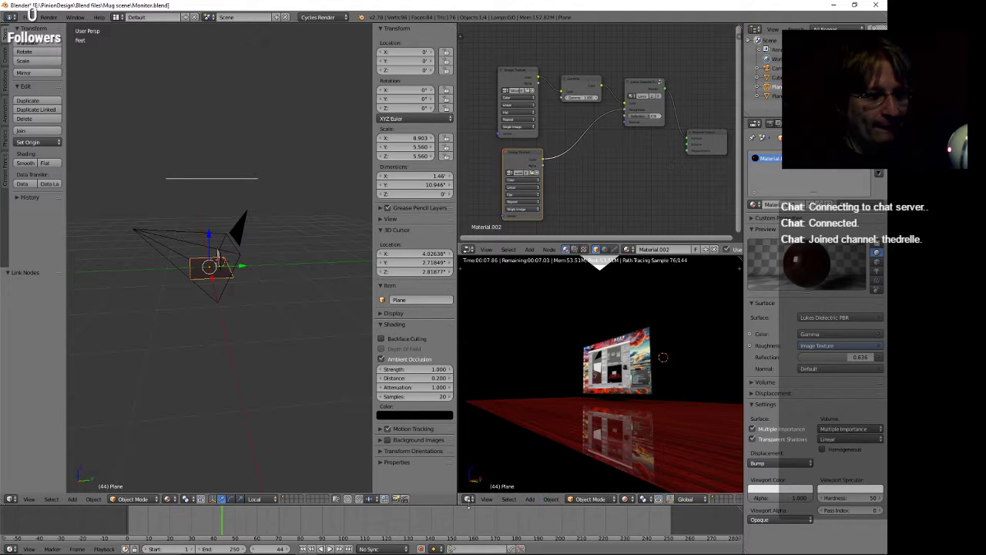
# Switch the render preview to a UV/Image Editor displaying the scratched dirty-print image.
pyautogui.click(467, 501)
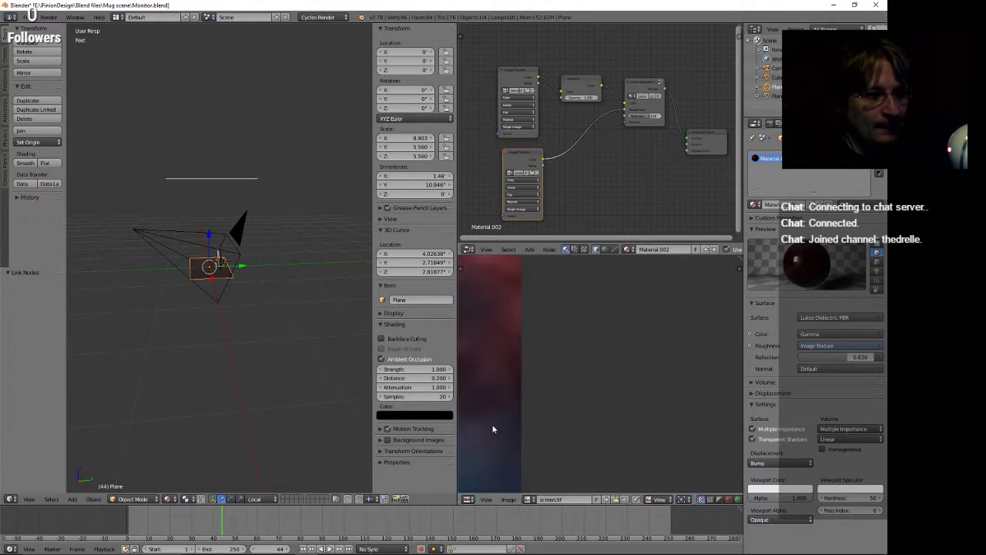
pyautogui.click(493, 428)
pyautogui.scroll(-5, 571, 432)
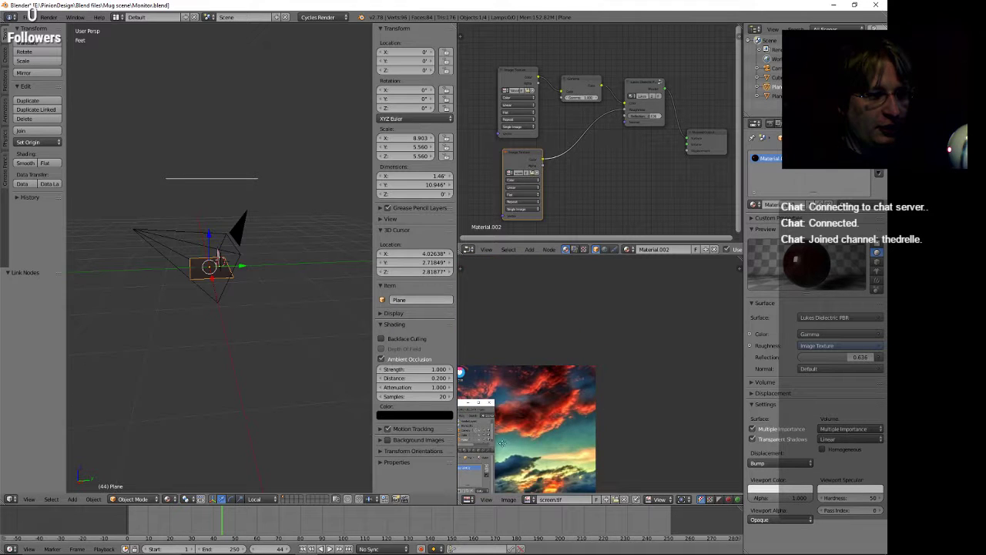
pyautogui.moveTo(586, 420); pyautogui.dragTo(642, 327, button='middle')
pyautogui.scroll(-2, 642, 328)
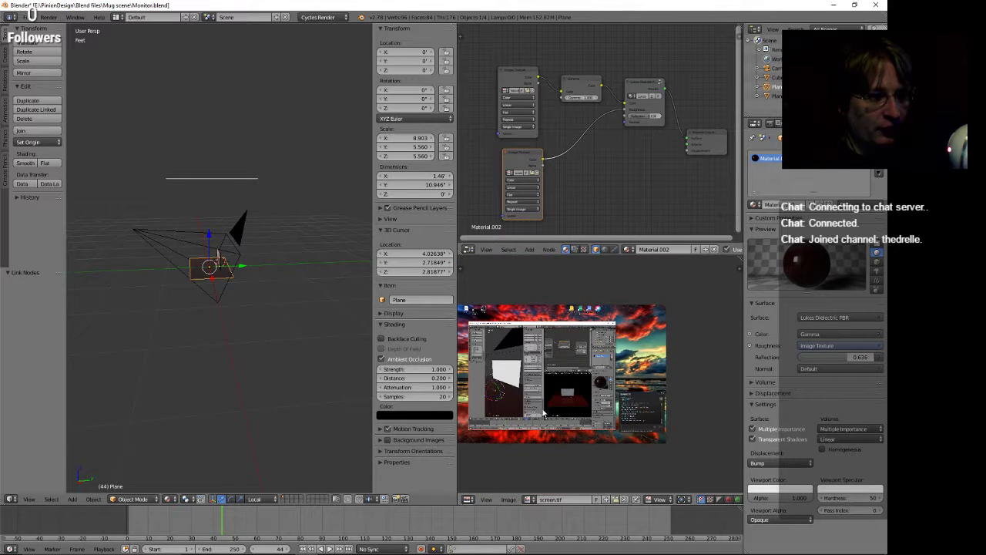
pyautogui.click(528, 500)
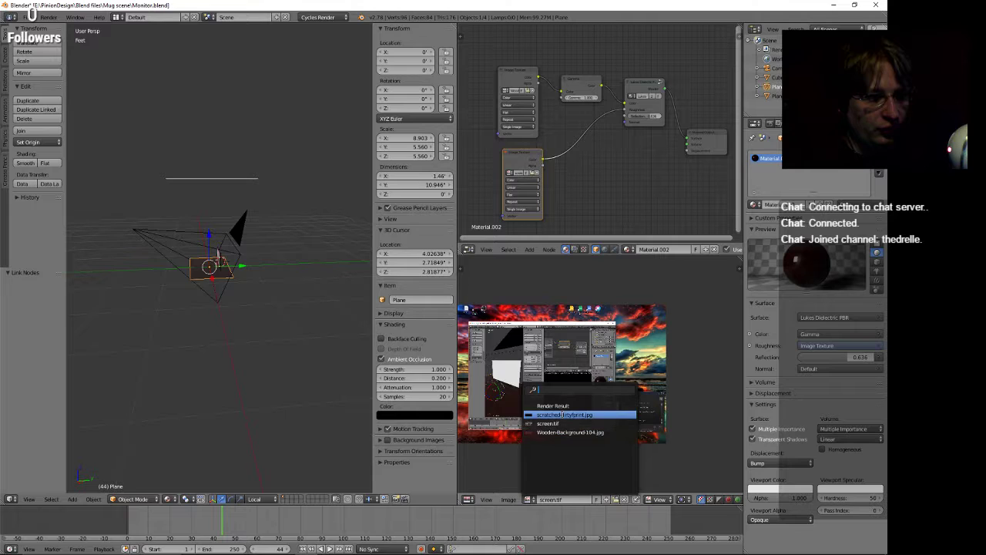
pyautogui.click(565, 414)
pyautogui.scroll(-5, 562, 416)
pyautogui.scroll(1, 560, 414)
pyautogui.scroll(4, 173, 310)
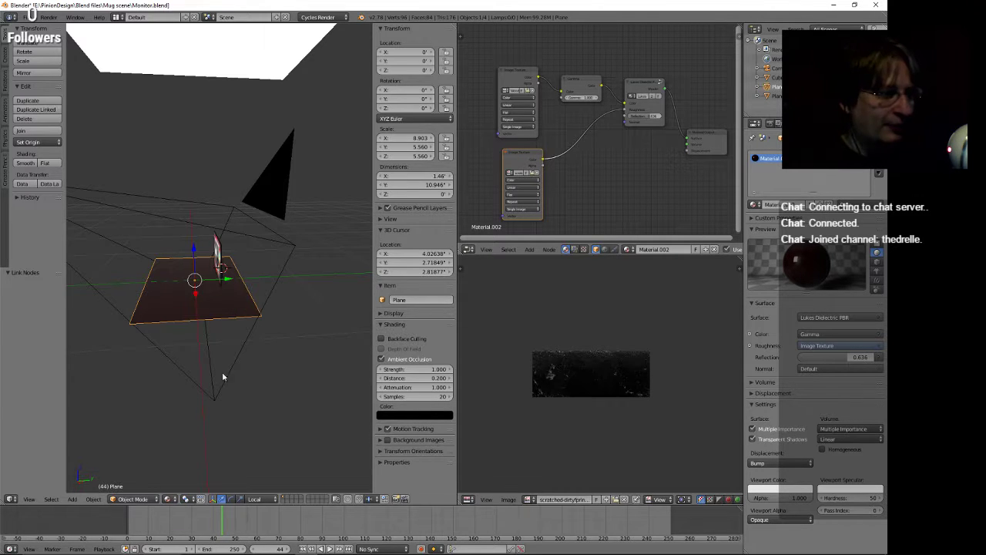
# Enter Edit Mode on the desk plane and scale its UV face up twice over the texture.
pyautogui.press('Tab')
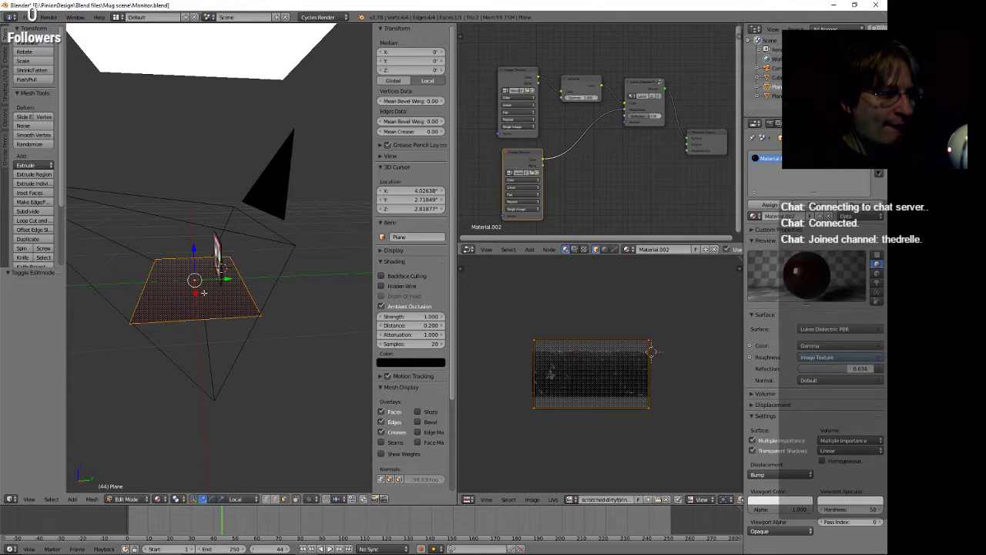
pyautogui.scroll(3, 628, 385)
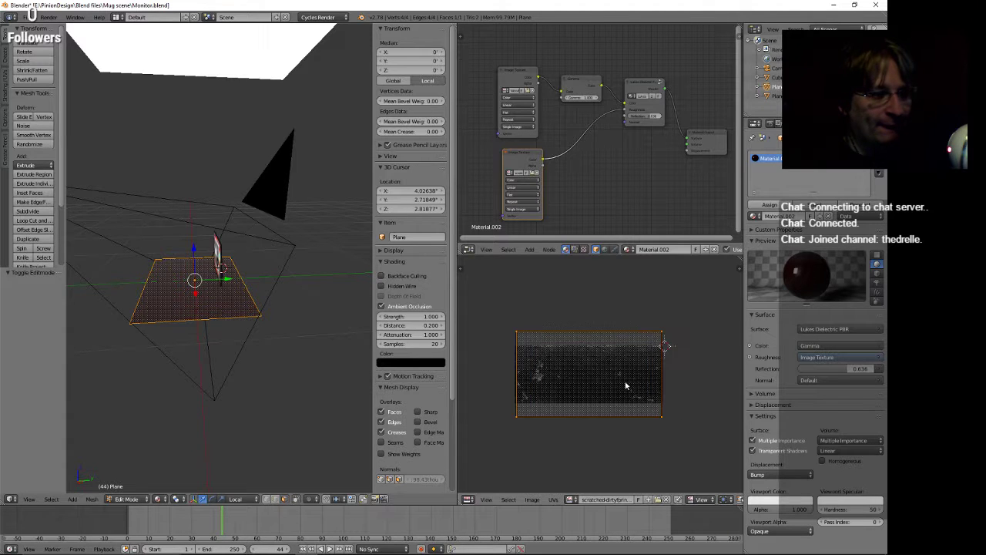
pyautogui.scroll(-1, 617, 395)
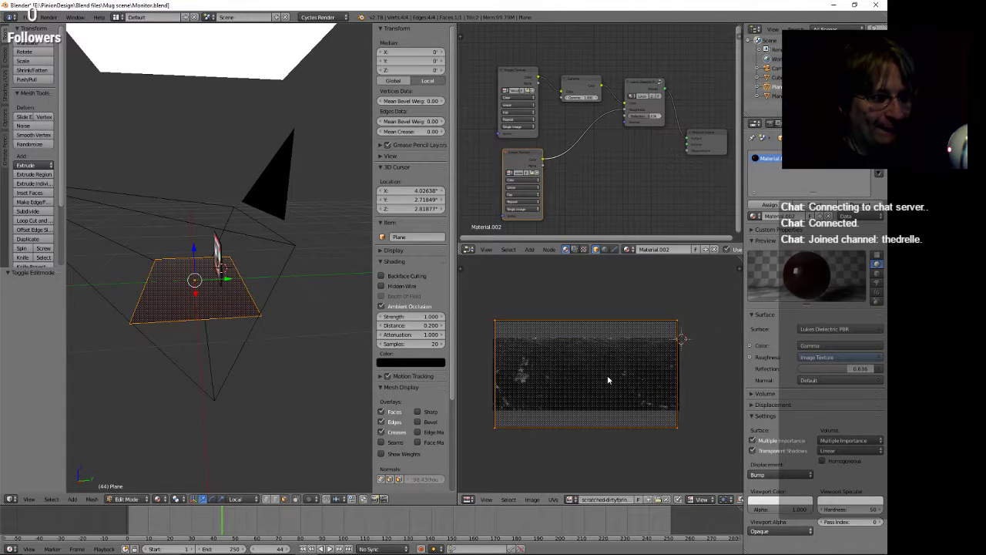
pyautogui.press('s')
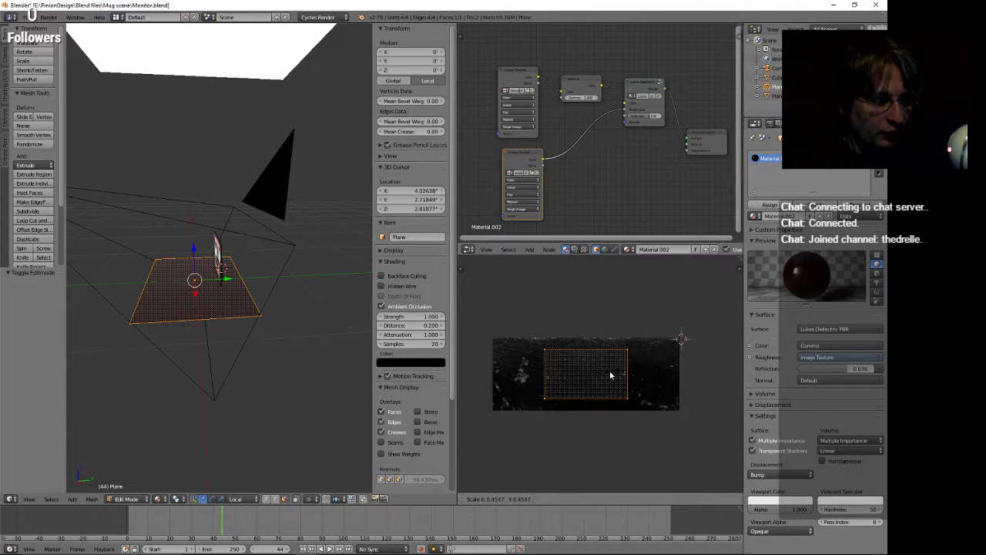
pyautogui.click(625, 377)
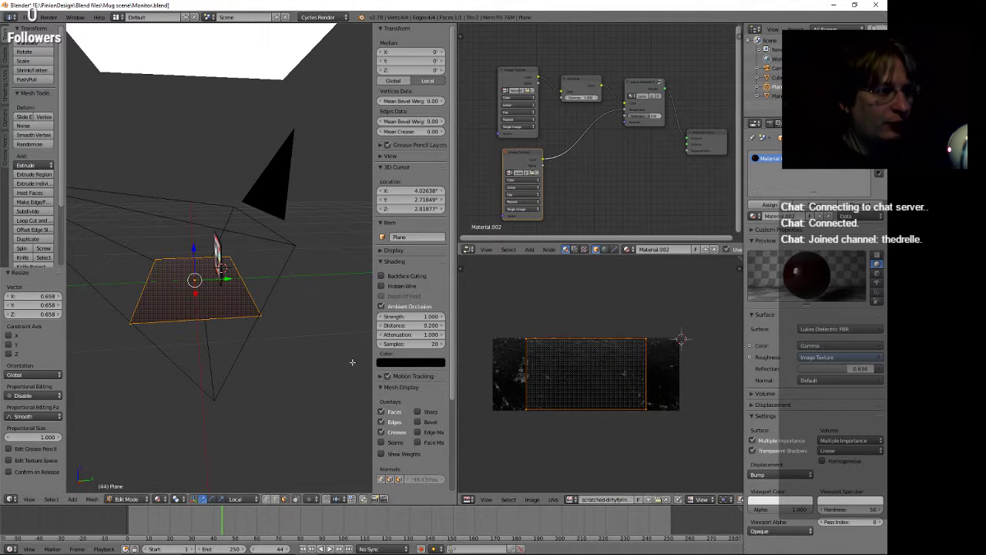
pyautogui.moveTo(338, 363); pyautogui.dragTo(231, 362, button='middle')
pyautogui.press('s')
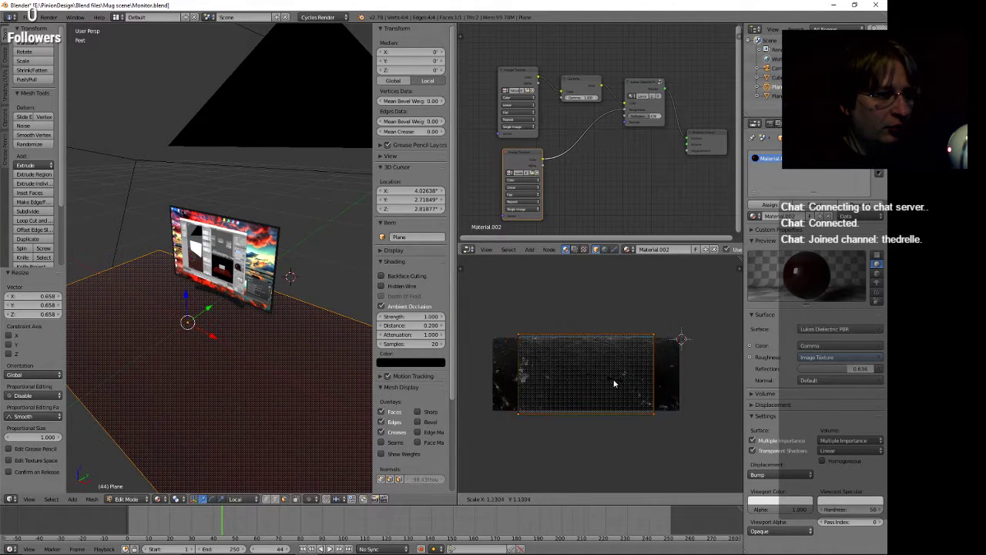
pyautogui.click(612, 383)
pyautogui.moveTo(331, 408); pyautogui.dragTo(309, 370, button='middle')
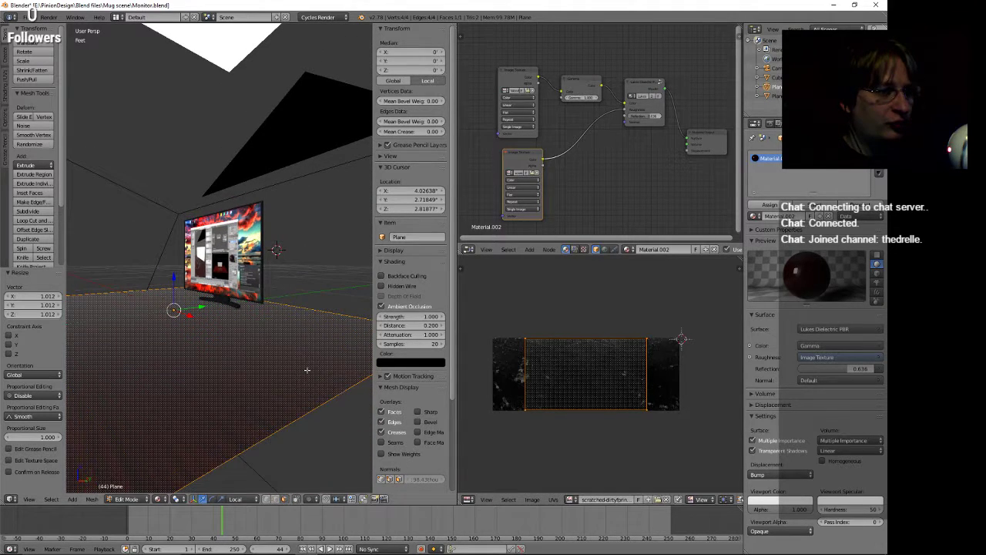
pyautogui.scroll(-2, 589, 374)
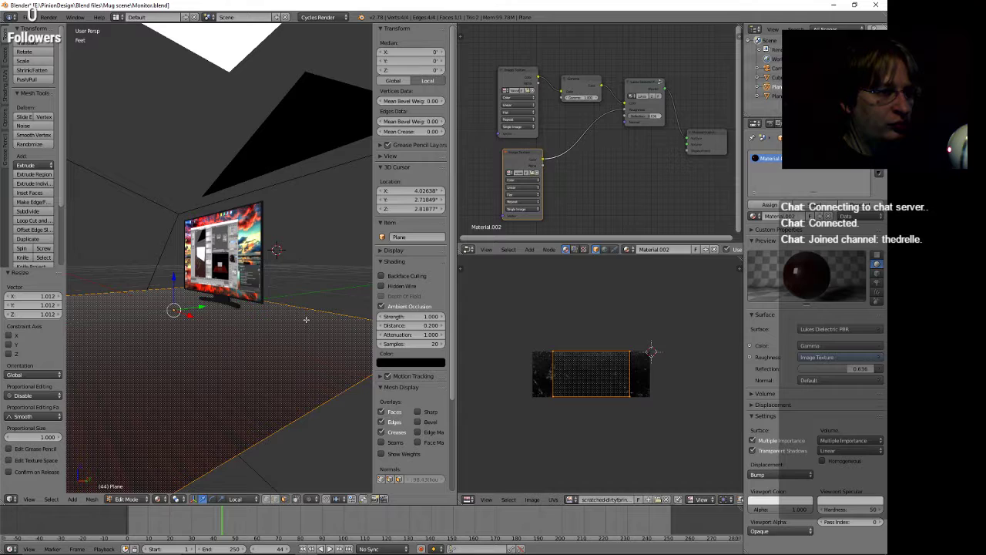
pyautogui.moveTo(316, 282); pyautogui.dragTo(314, 308, button='middle')
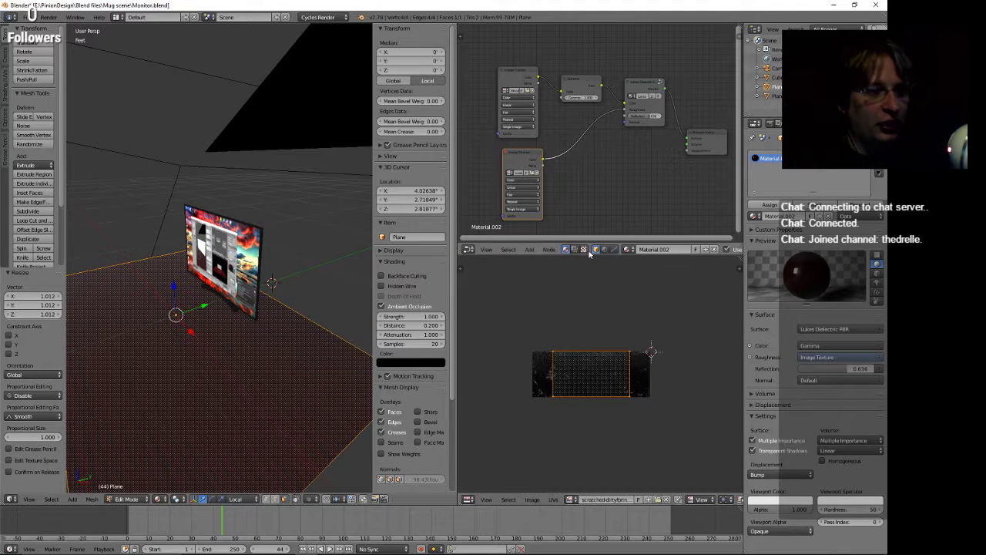
# Turn the image editor back into a rendered 3D View and orbit around the monitor on the red desk.
pyautogui.click(486, 500)
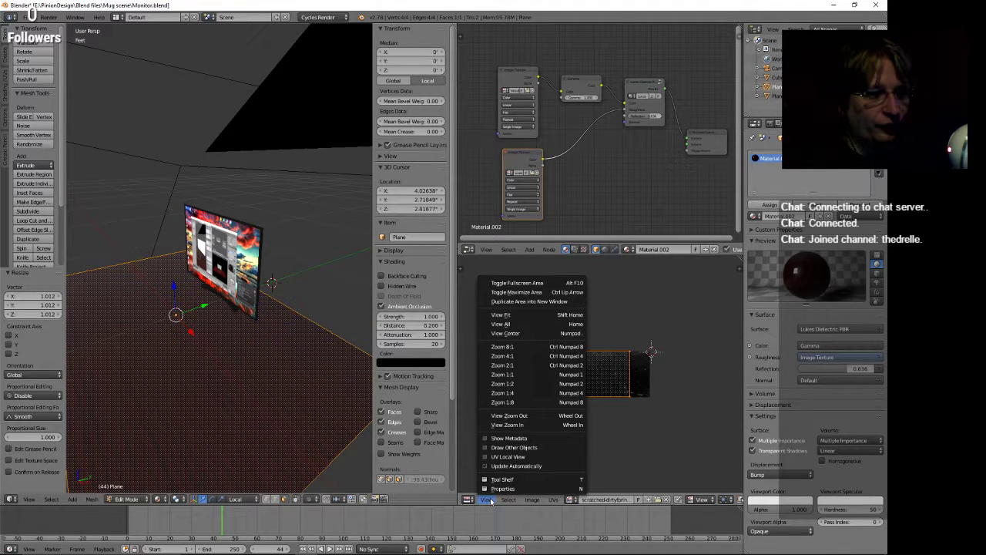
pyautogui.click(468, 499)
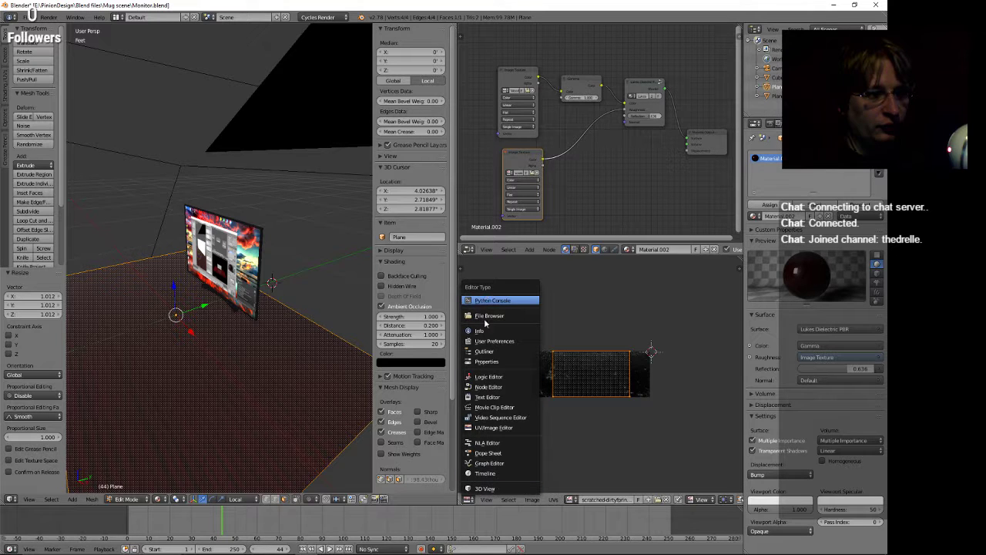
pyautogui.click(485, 488)
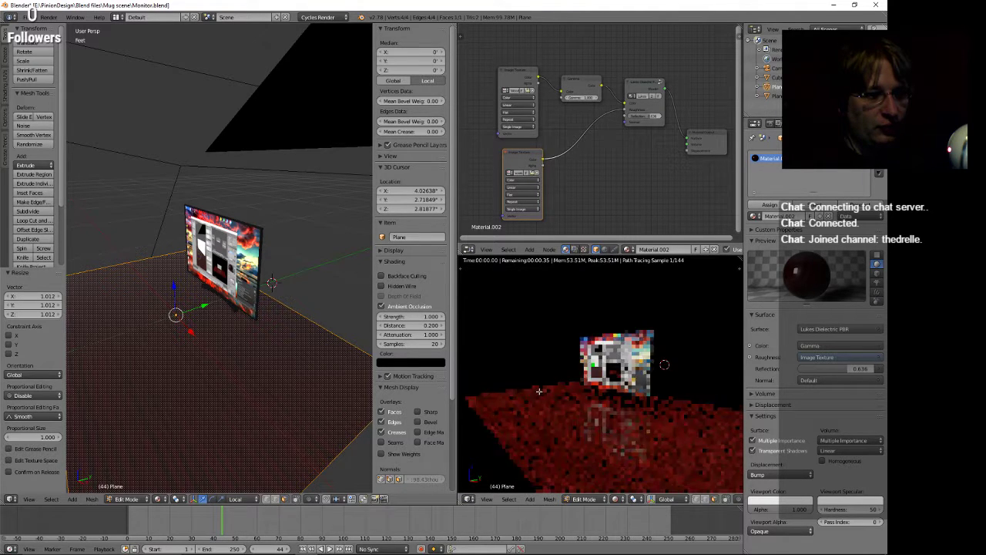
pyautogui.scroll(6, 592, 437)
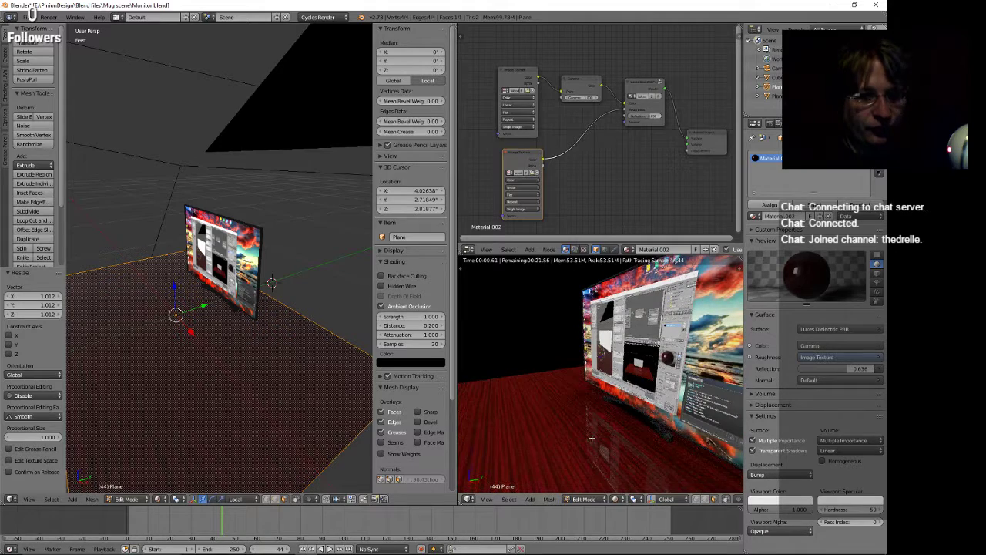
pyautogui.moveTo(529, 394); pyautogui.dragTo(719, 455, button='middle')
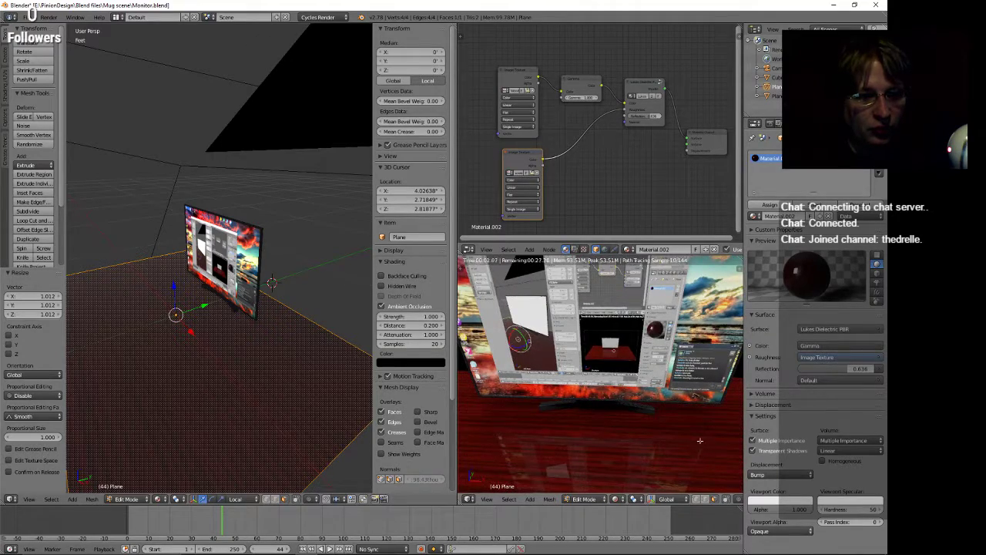
pyautogui.scroll(-5, 699, 441)
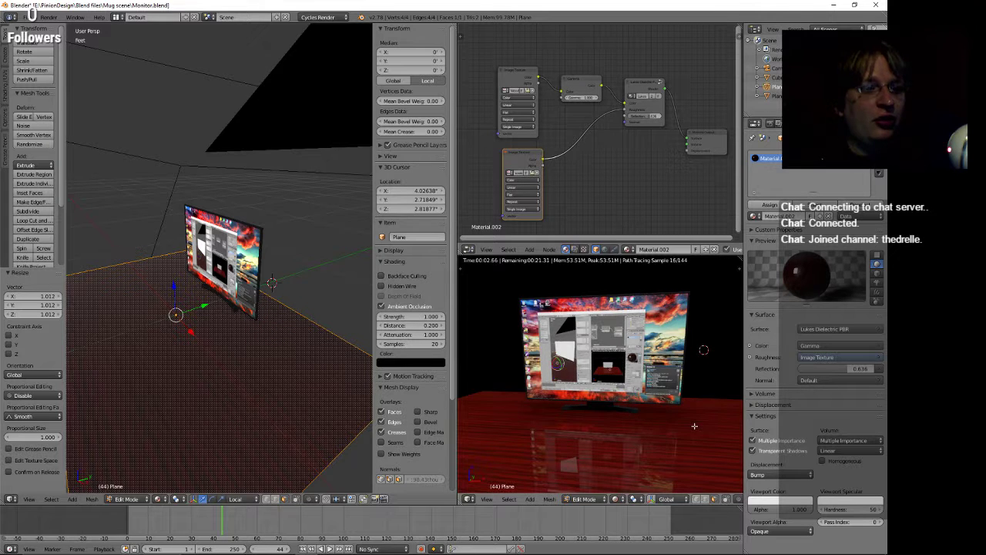
pyautogui.scroll(-4, 695, 426)
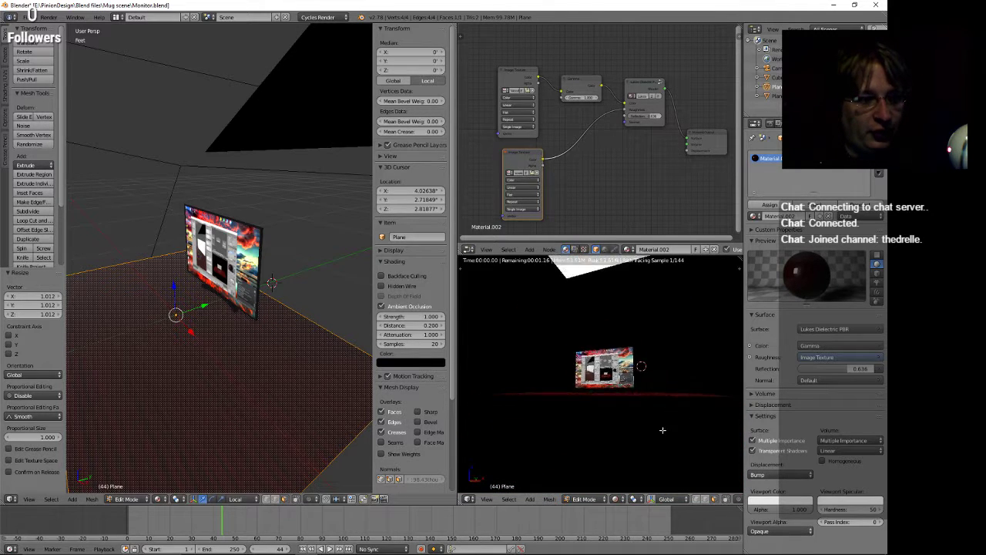
pyautogui.scroll(3, 657, 432)
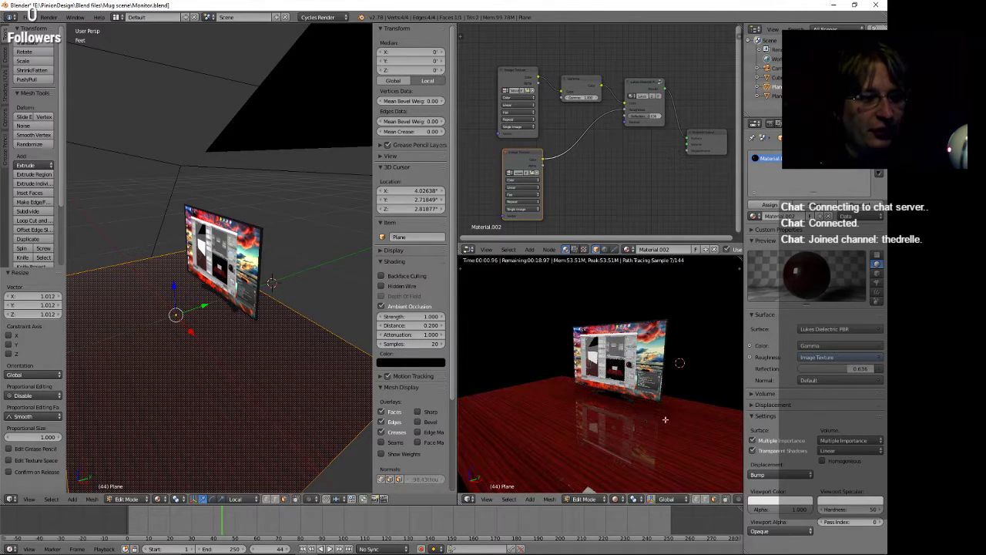
pyautogui.scroll(2, 665, 416)
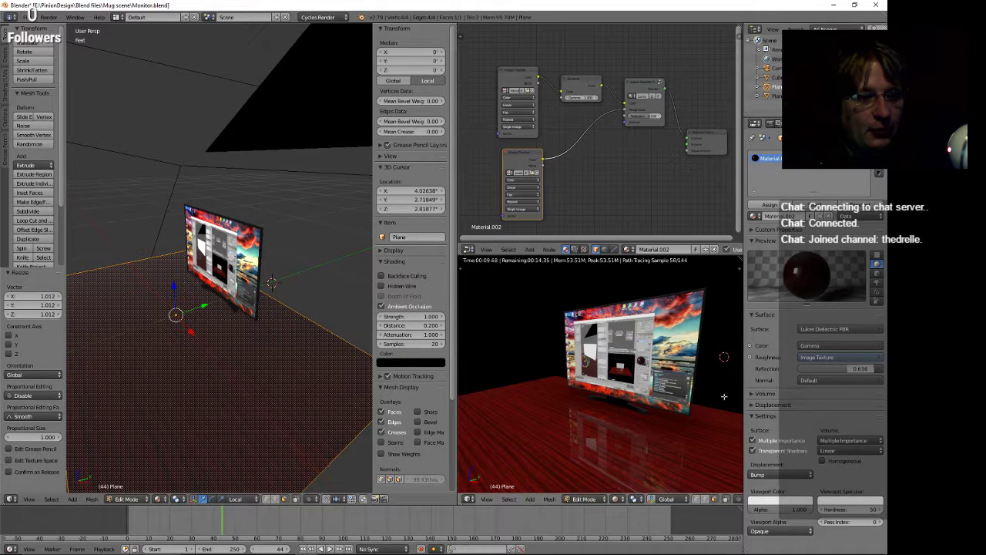
pyautogui.moveTo(710, 403)
pyautogui.mouseDown(button='middle')
pyautogui.moveTo(632, 415)
pyautogui.moveTo(694, 393)
pyautogui.moveTo(725, 402)
pyautogui.mouseUp(button='middle')
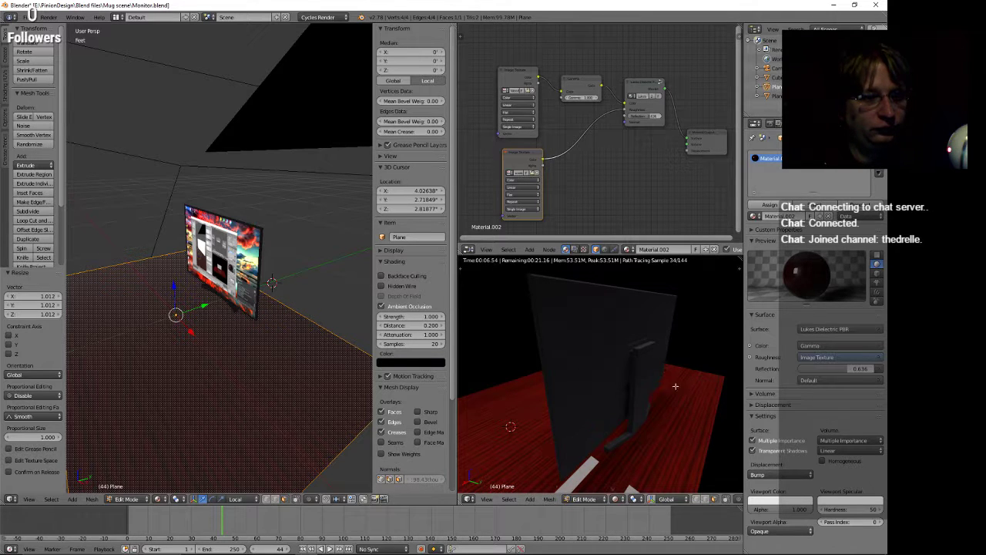
pyautogui.moveTo(725, 398); pyautogui.dragTo(592, 321, button='middle')
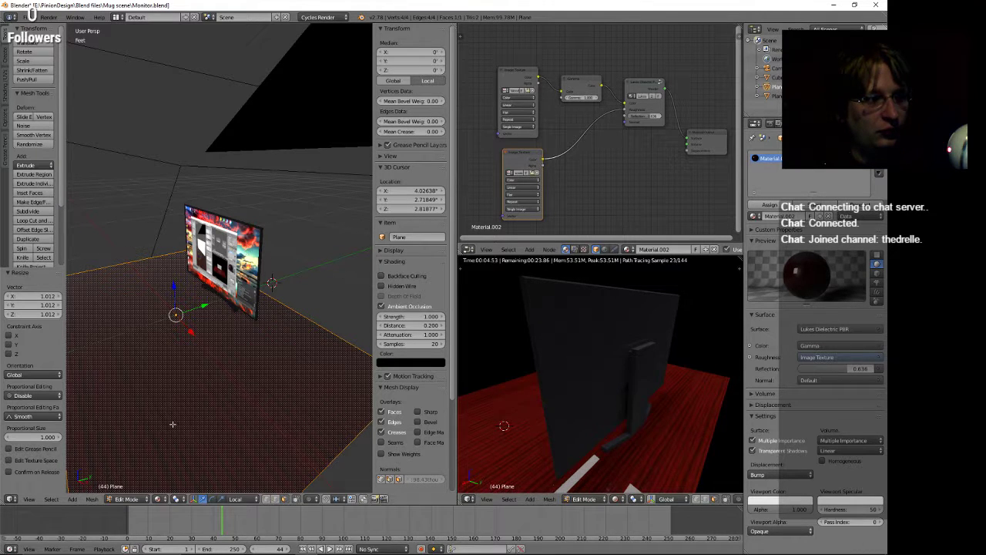
# Select the monitor, switch to its Material.004 casing material and reset Roughness to 0.
pyautogui.press('Tab')
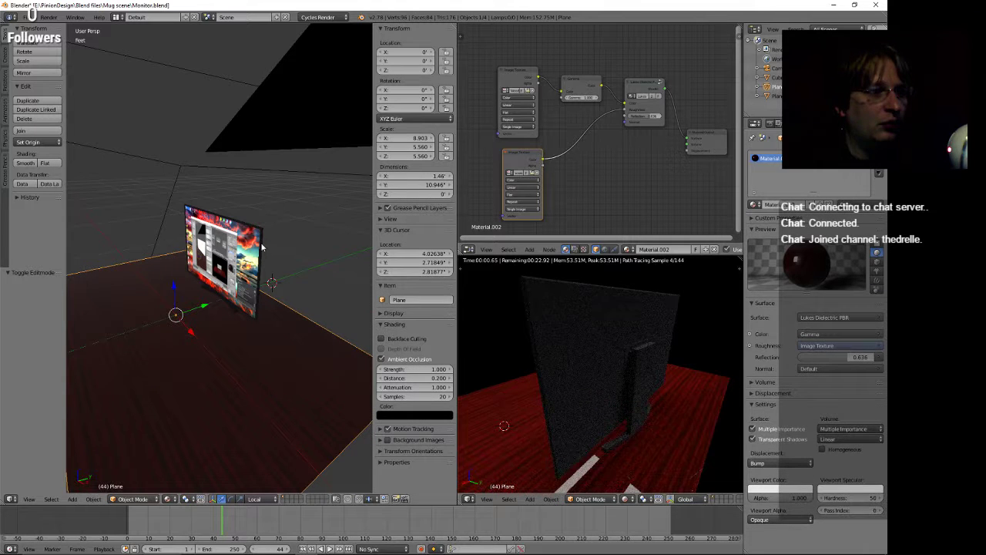
pyautogui.rightClick(262, 246)
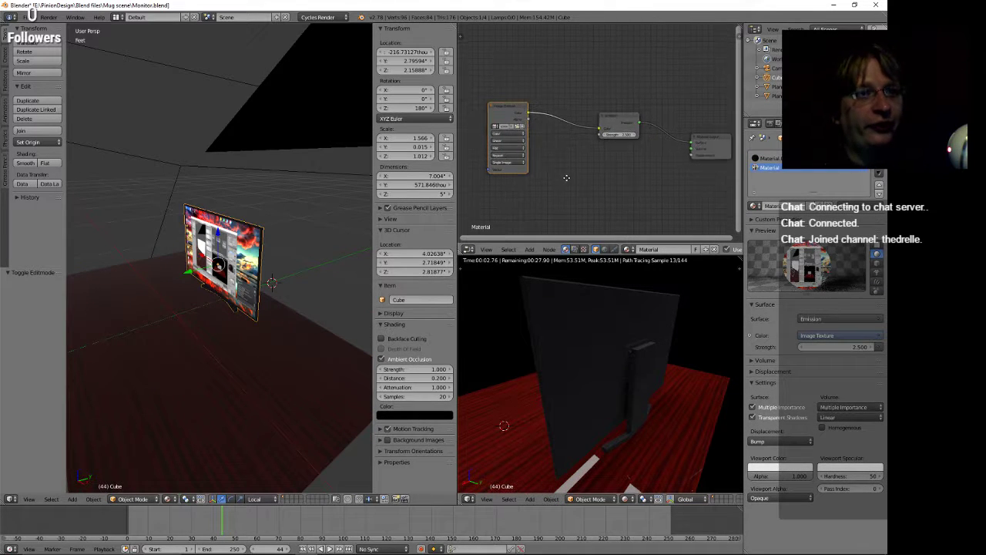
pyautogui.scroll(-1, 578, 194)
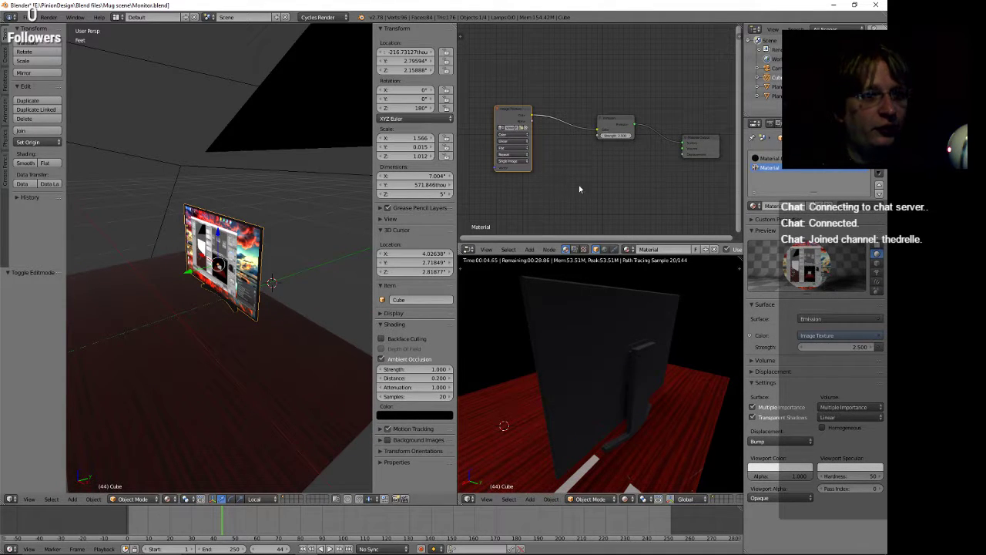
pyautogui.click(767, 158)
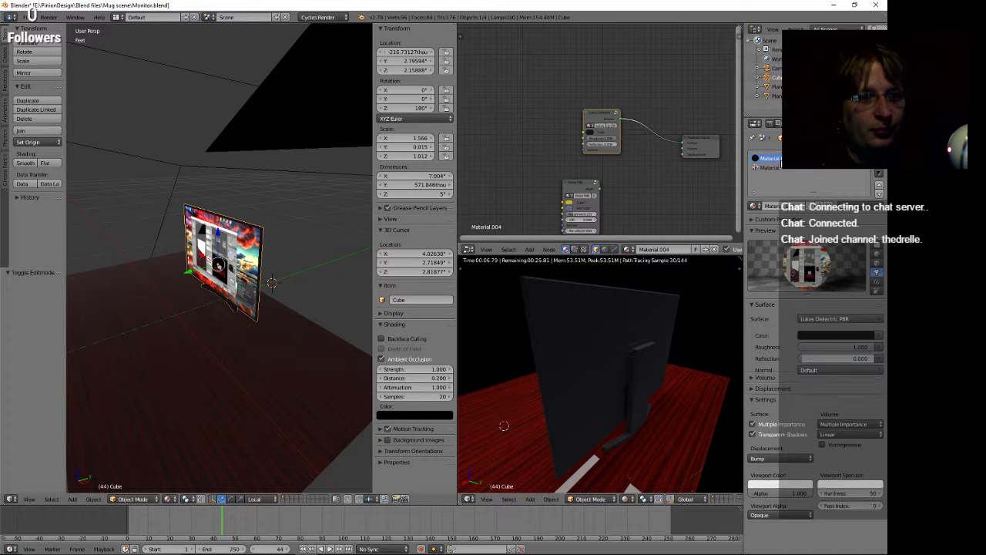
pyautogui.scroll(2, 554, 157)
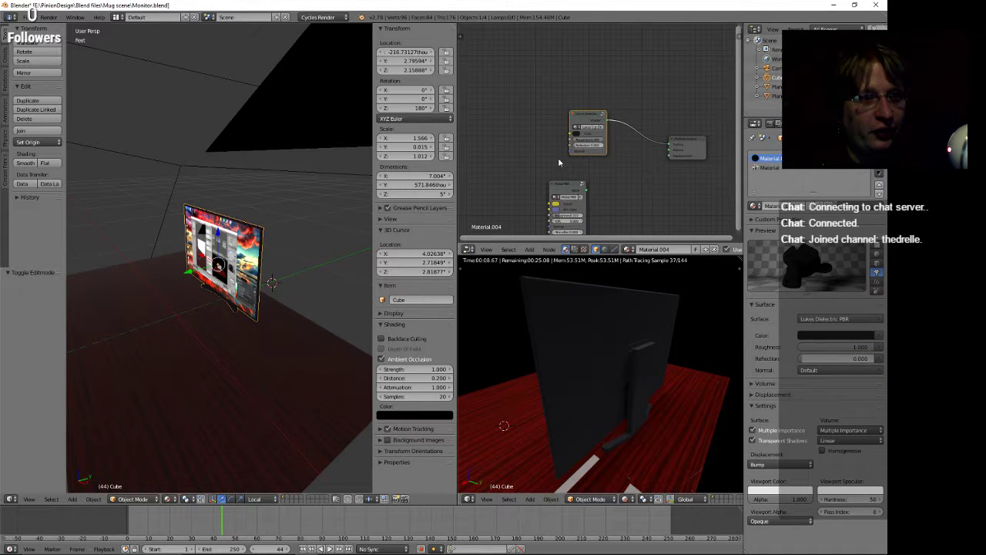
pyautogui.moveTo(618, 187); pyautogui.dragTo(635, 159, button='middle')
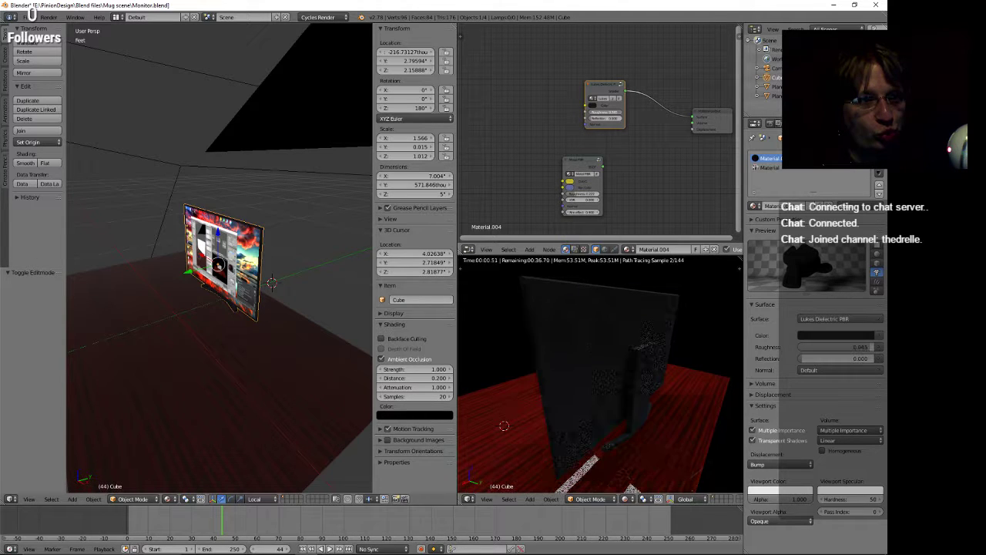
pyautogui.click(592, 114)
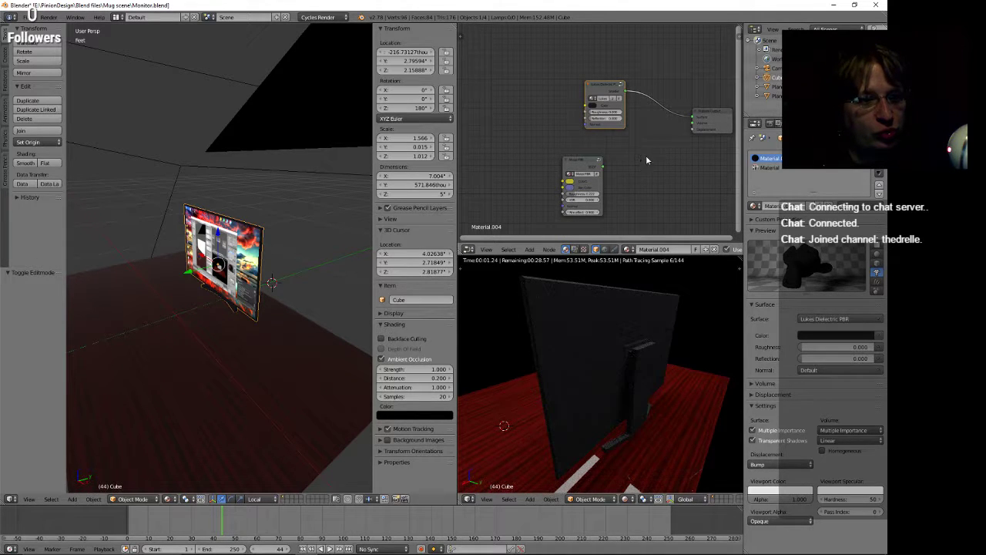
pyautogui.moveTo(637, 164); pyautogui.dragTo(641, 169, button='middle')
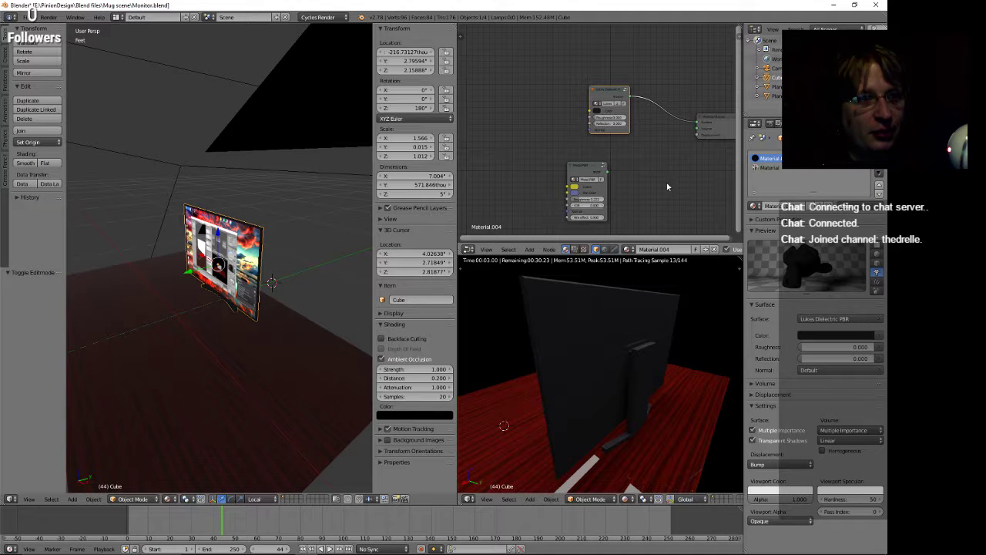
pyautogui.click(585, 174)
# Move the loose node right and place a Noise Texture node (scale 5) in Material.004.
pyautogui.moveTo(585, 174); pyautogui.dragTo(666, 185)
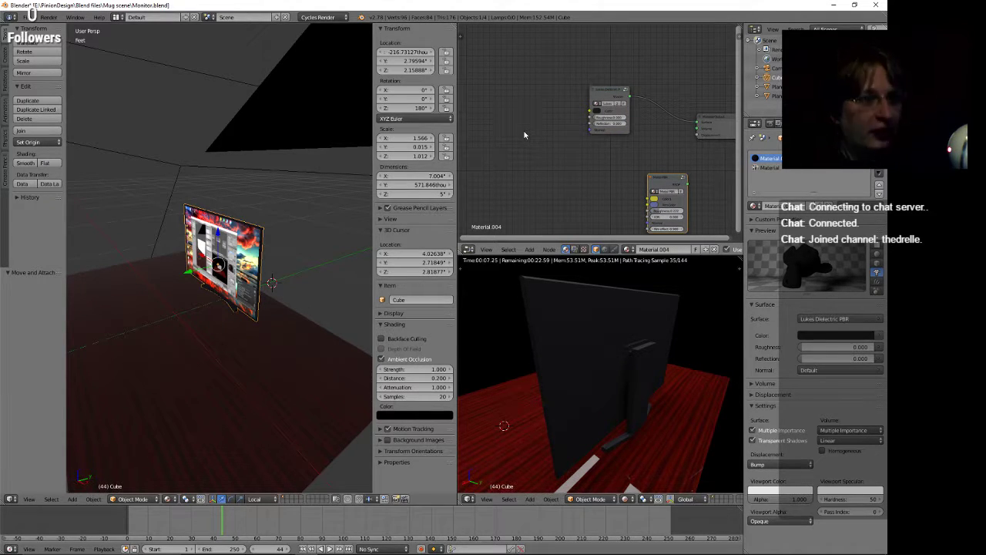
pyautogui.hotkey('shift', 'a')
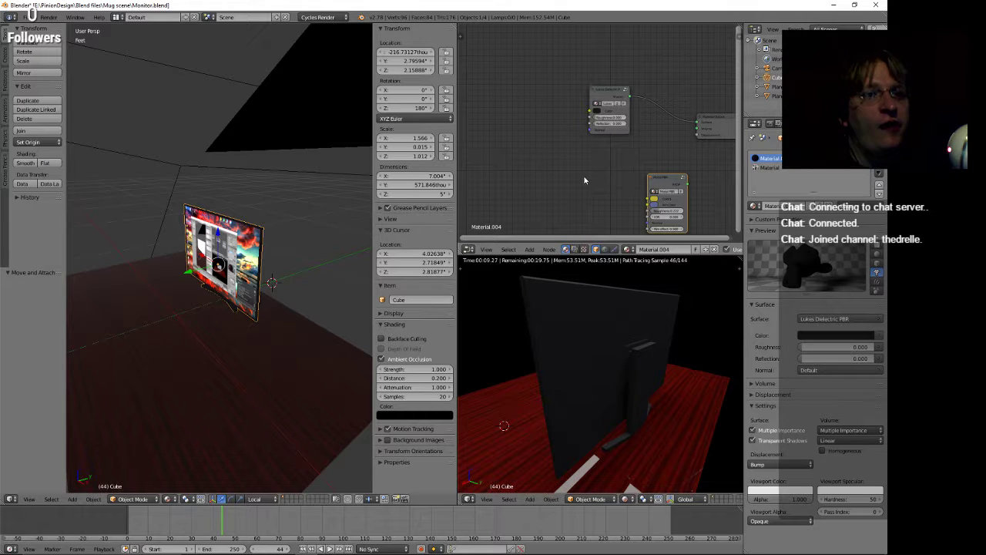
pyautogui.hotkey('shift', 'a')
pyautogui.moveTo(493, 147)
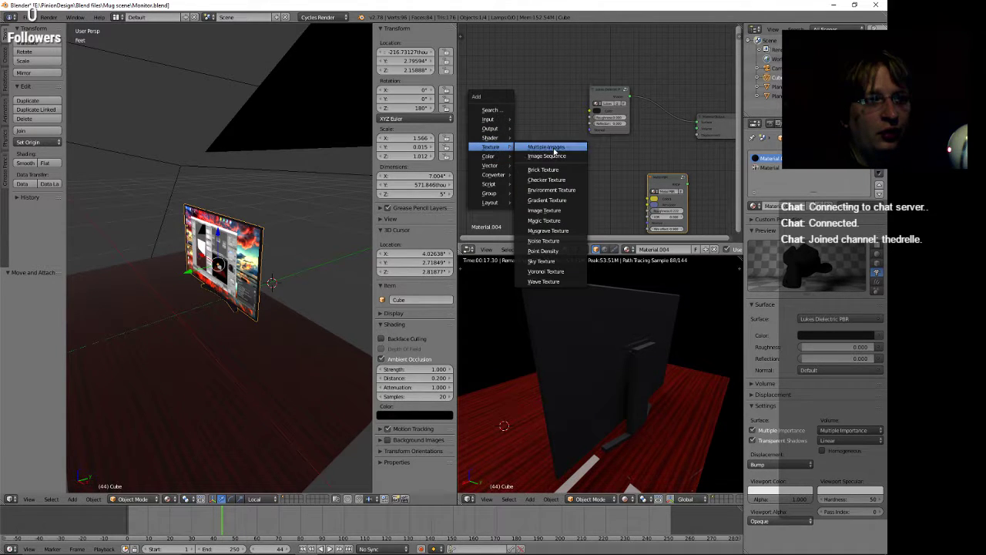
pyautogui.click(548, 240)
pyautogui.click(558, 157)
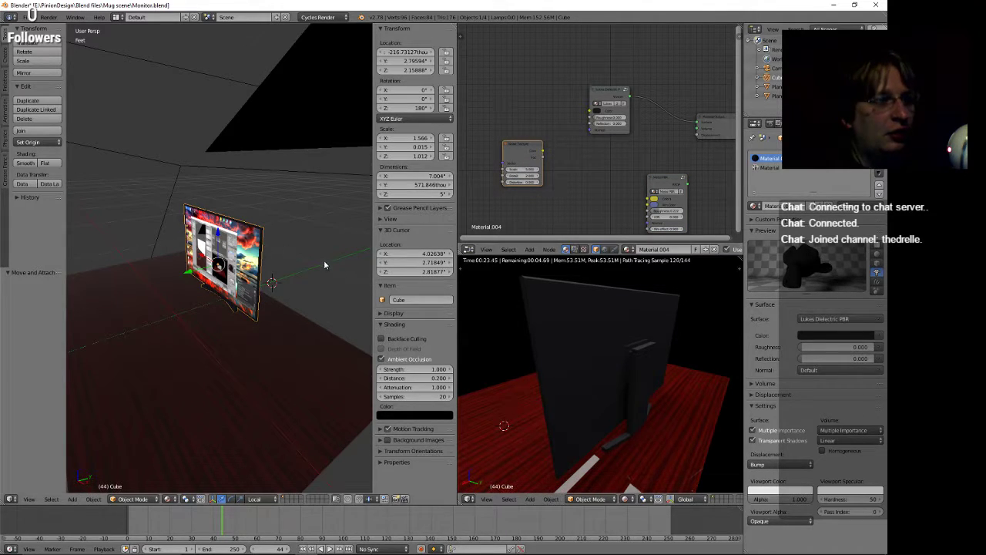
pyautogui.moveTo(326, 267)
pyautogui.mouseDown(button='middle')
pyautogui.moveTo(260, 265)
pyautogui.moveTo(258, 249)
pyautogui.moveTo(323, 252)
pyautogui.moveTo(188, 239)
pyautogui.moveTo(200, 221)
pyautogui.moveTo(340, 273)
pyautogui.mouseUp(button='middle')
# Select all of the monitor mesh, apply Smart UV Project, then split the left viewport in two.
pyautogui.press('Tab')
pyautogui.press('a')
pyautogui.scroll(-2, 412, 270)
pyautogui.press('a')
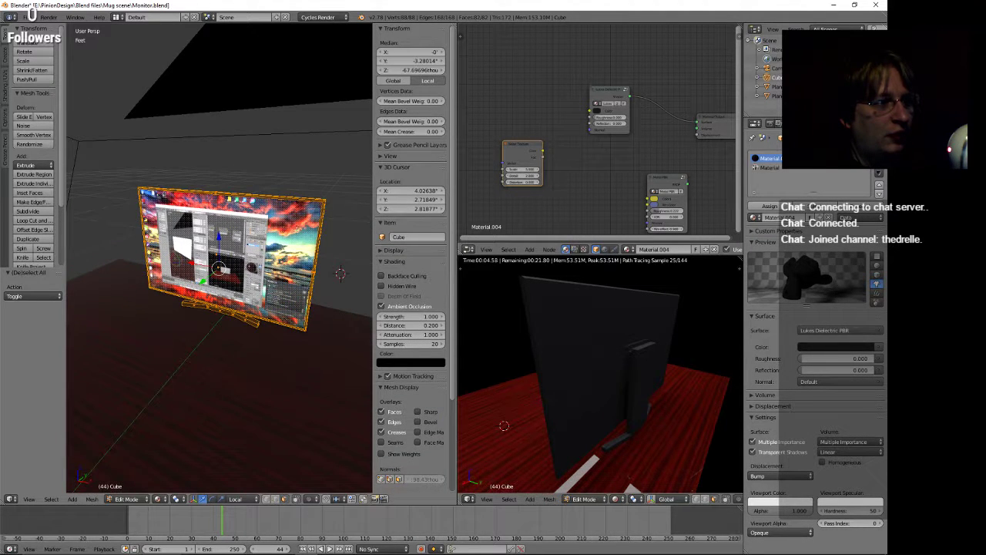
pyautogui.moveTo(343, 227); pyautogui.dragTo(241, 447, button='middle')
pyautogui.press('u')
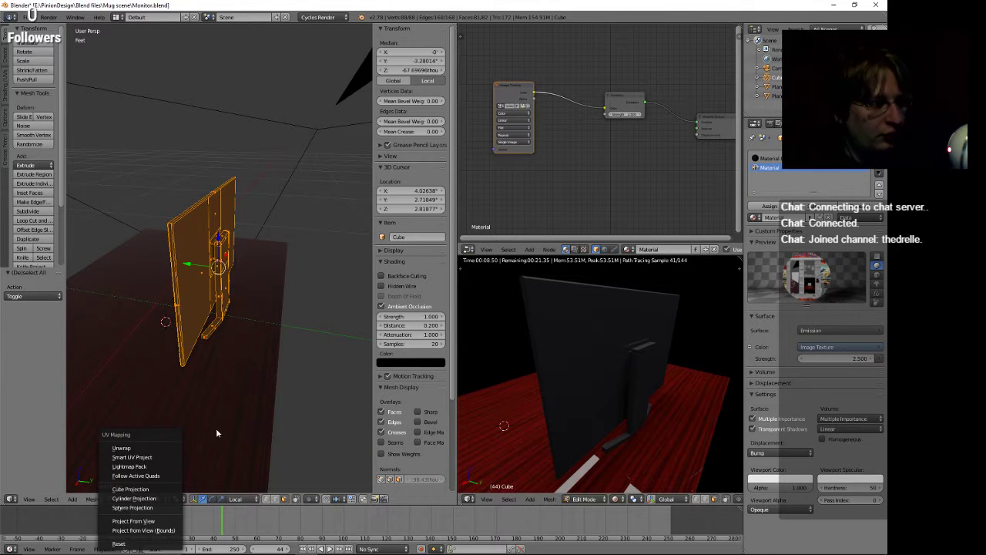
pyautogui.click(176, 458)
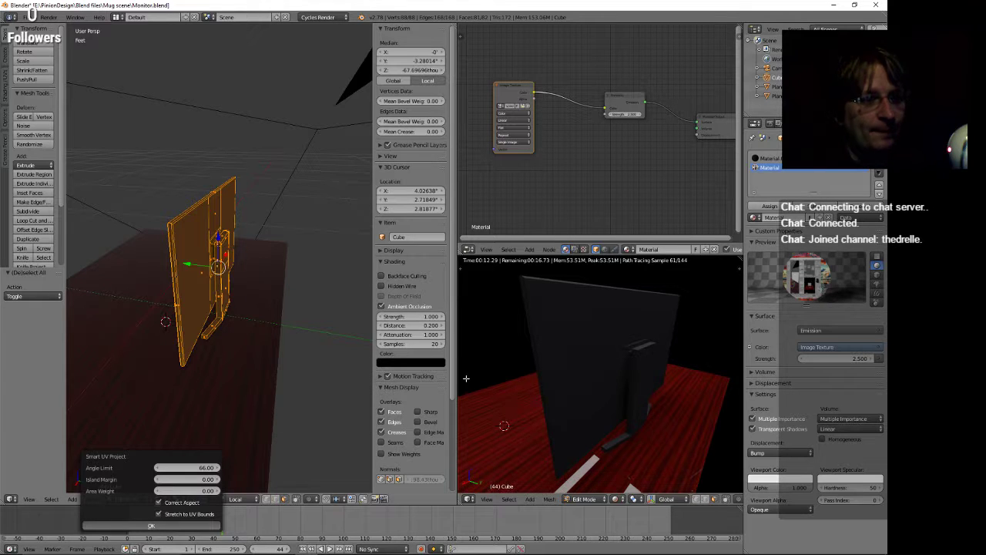
pyautogui.press('Return')
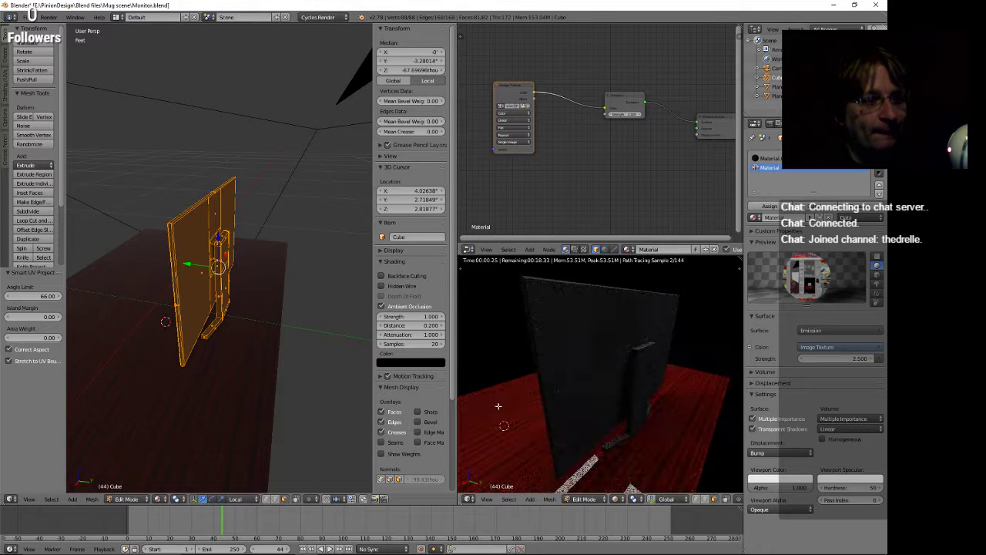
pyautogui.click(488, 499)
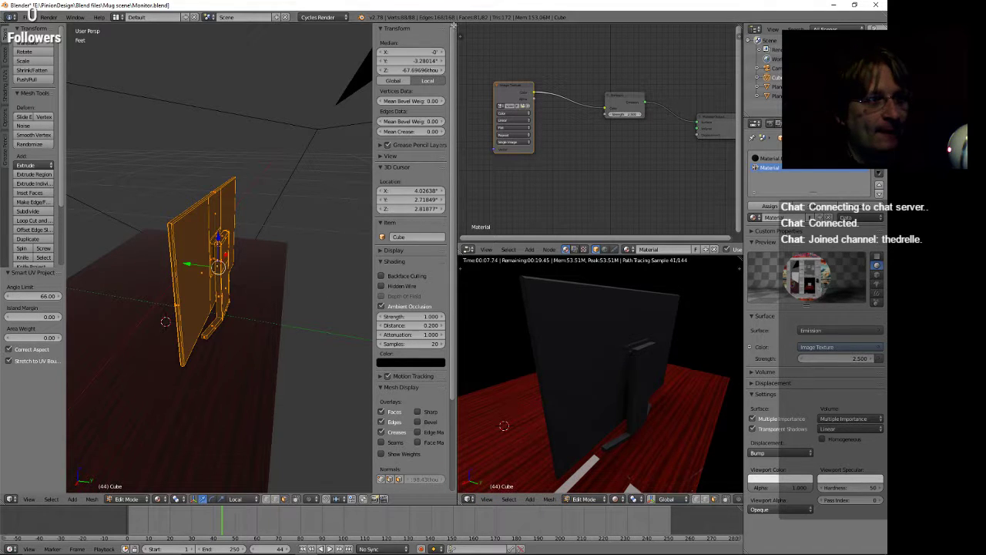
pyautogui.moveTo(454, 27); pyautogui.dragTo(412, 258)
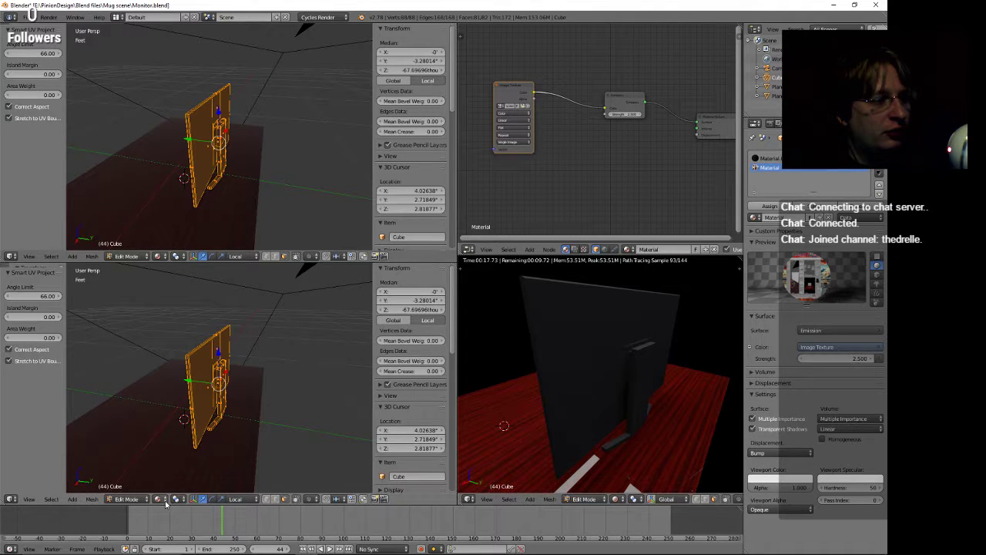
# Return to Material.004 and link the Noise Texture into the material output.
pyautogui.moveTo(535, 160); pyautogui.dragTo(565, 158, button='middle')
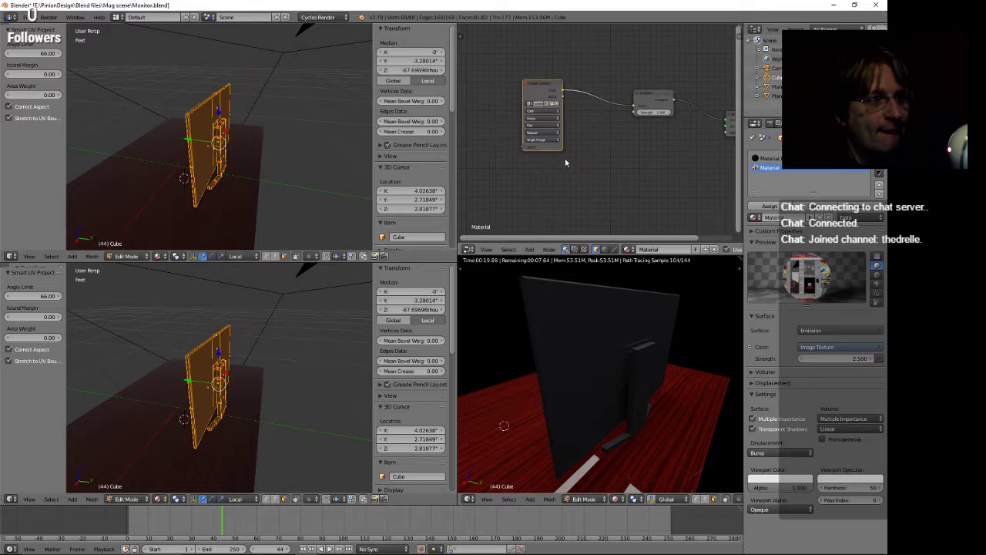
pyautogui.scroll(-3, 594, 148)
pyautogui.scroll(1, 629, 124)
pyautogui.click(802, 157)
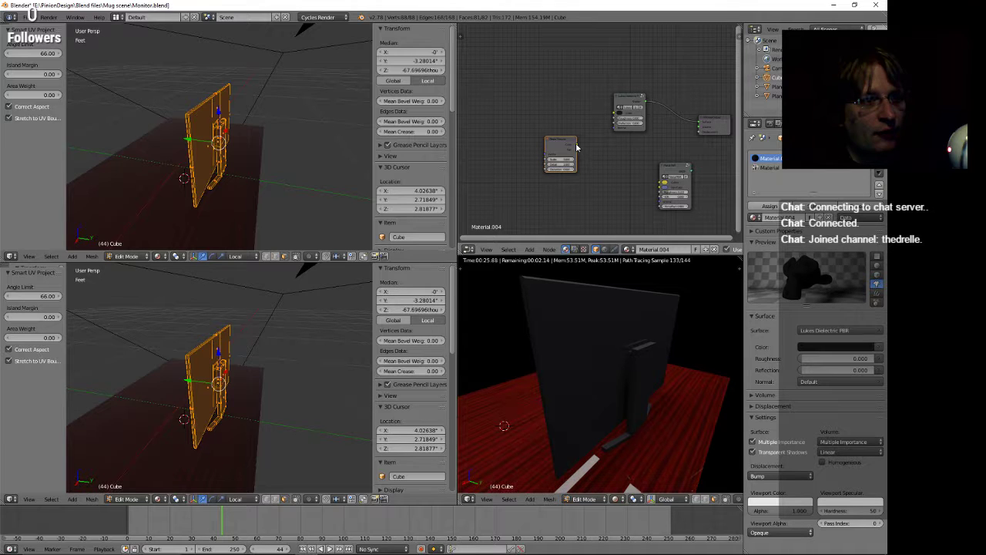
pyautogui.moveTo(577, 145); pyautogui.dragTo(701, 135)
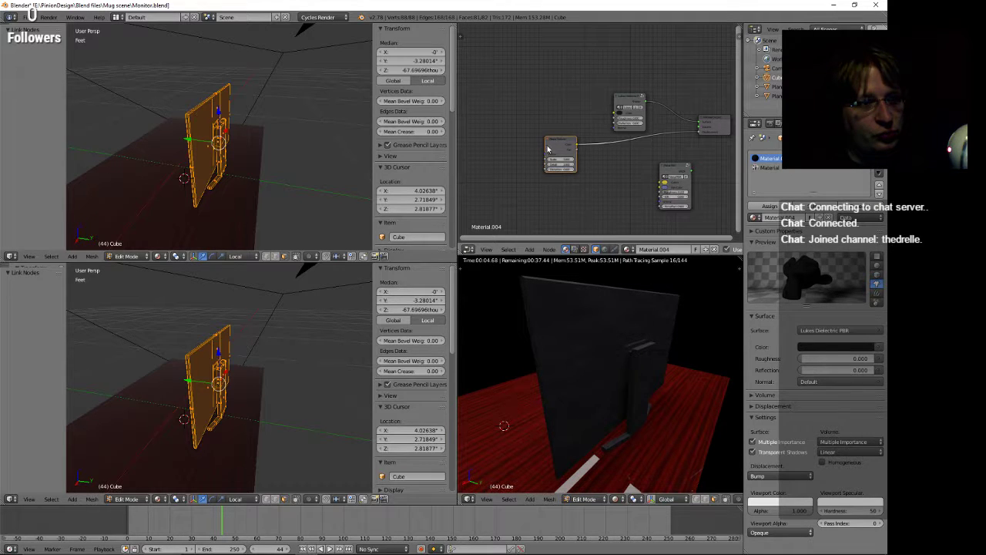
# Set the noise Scale to 1, wire it to Roughness, then disconnect it again.
pyautogui.scroll(3, 621, 174)
pyautogui.scroll(1, 561, 202)
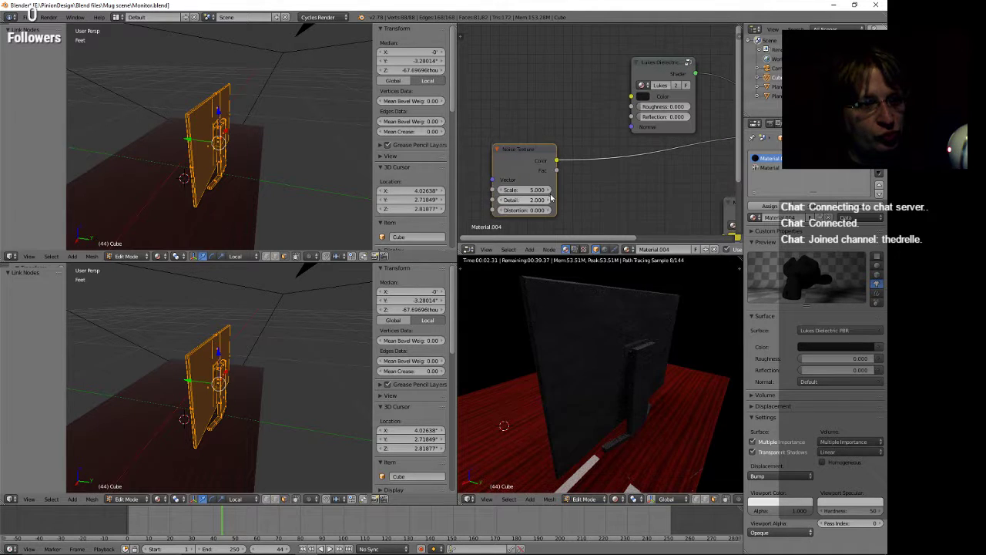
pyautogui.click(541, 188)
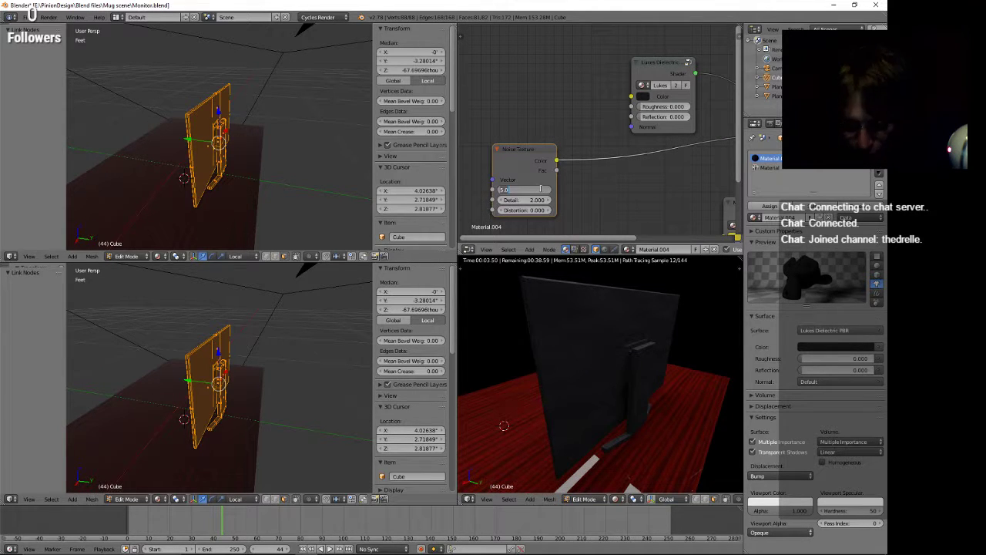
pyautogui.write('1')
pyautogui.press('Return')
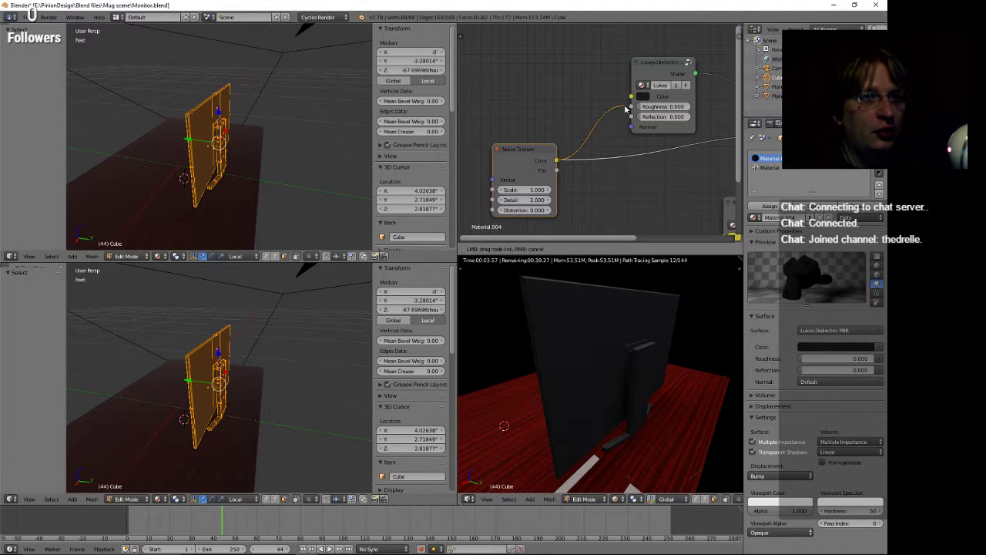
pyautogui.moveTo(625, 108); pyautogui.dragTo(631, 107)
pyautogui.moveTo(621, 141); pyautogui.dragTo(622, 143)
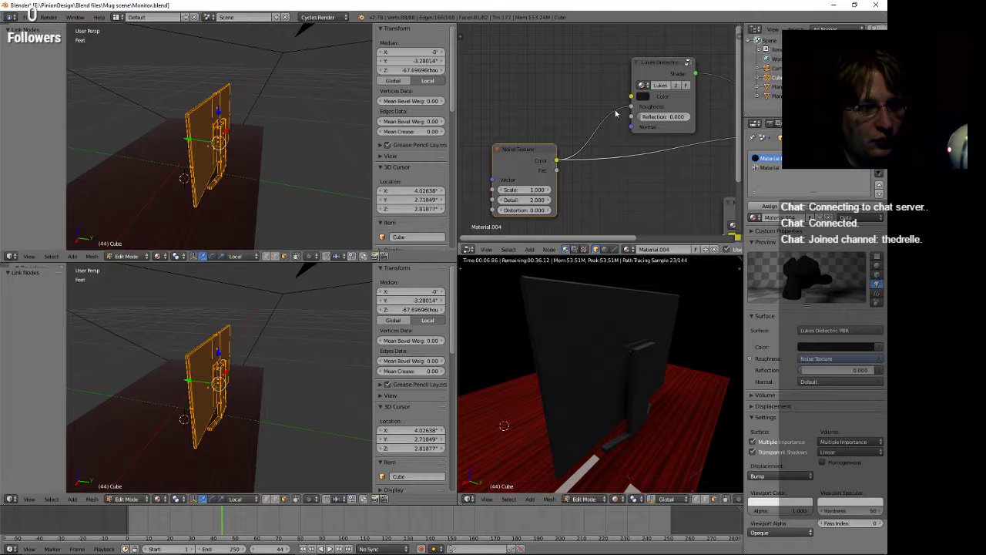
pyautogui.moveTo(631, 107); pyautogui.dragTo(577, 154)
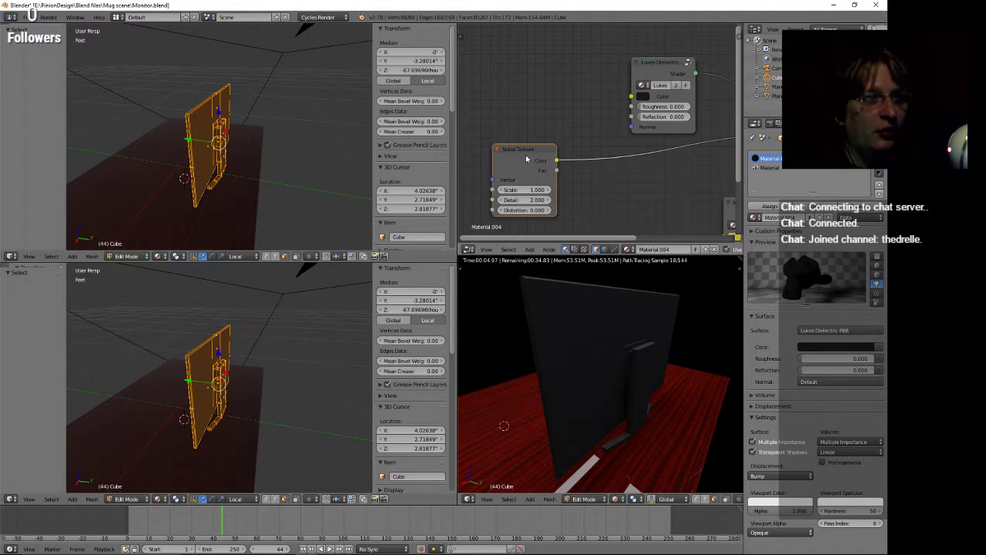
# Preview the Noise Texture's Color output directly on the monitor casing.
pyautogui.keyDown('ctrl'); pyautogui.keyDown('shift'); pyautogui.click(527, 159); pyautogui.keyUp('shift'); pyautogui.keyUp('ctrl')
pyautogui.keyDown('ctrl'); pyautogui.moveTo(527, 159); pyautogui.dragTo(526, 158, button='right'); pyautogui.keyUp('ctrl')
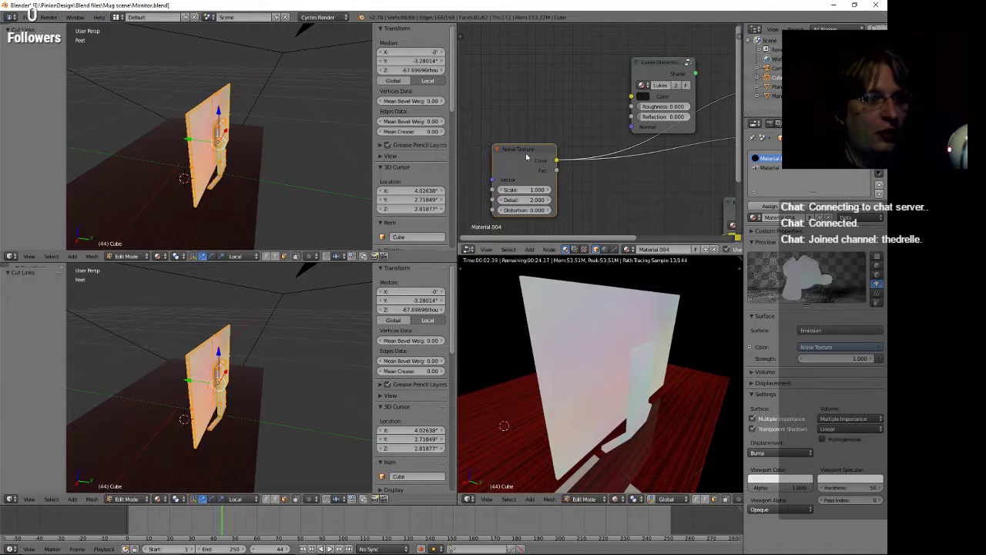
pyautogui.scroll(-1, 526, 157)
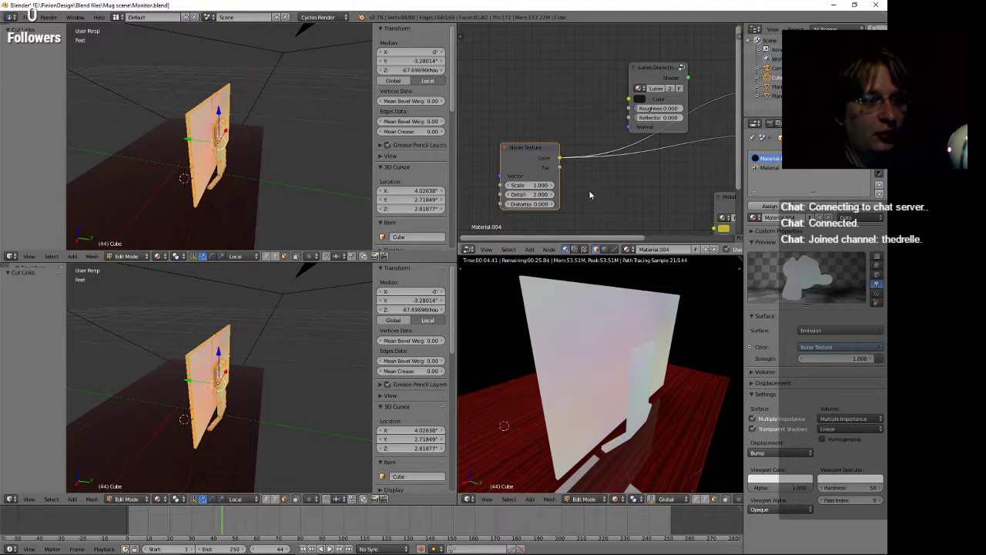
pyautogui.moveTo(560, 162); pyautogui.dragTo(568, 165)
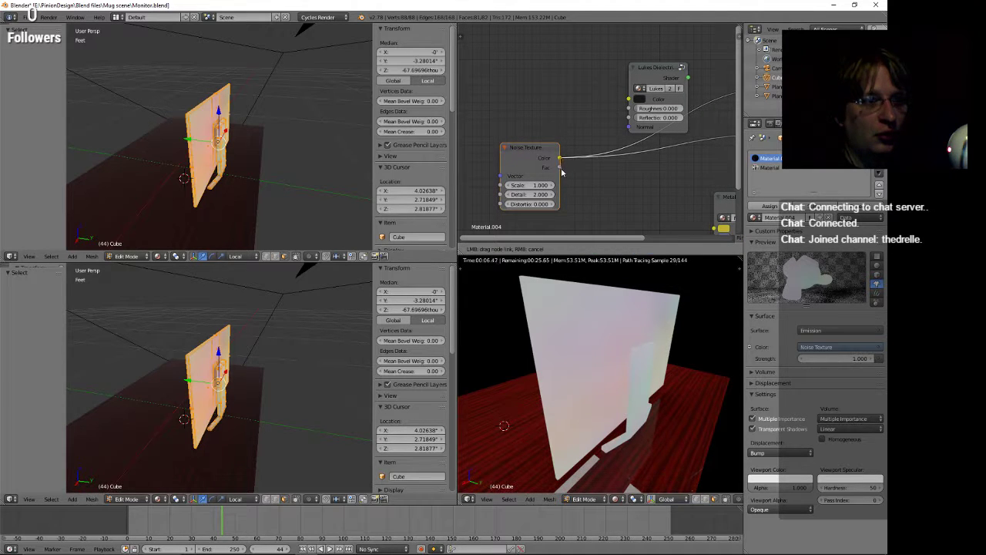
pyautogui.scroll(-2, 570, 175)
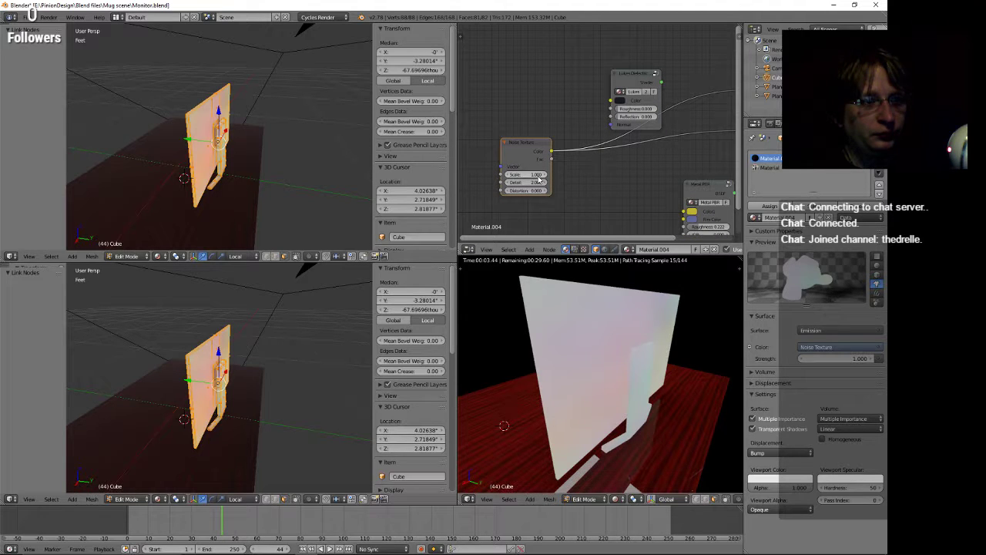
# Drag the noise Scale upward to around 42.
pyautogui.moveTo(549, 177); pyautogui.dragTo(541, 177)
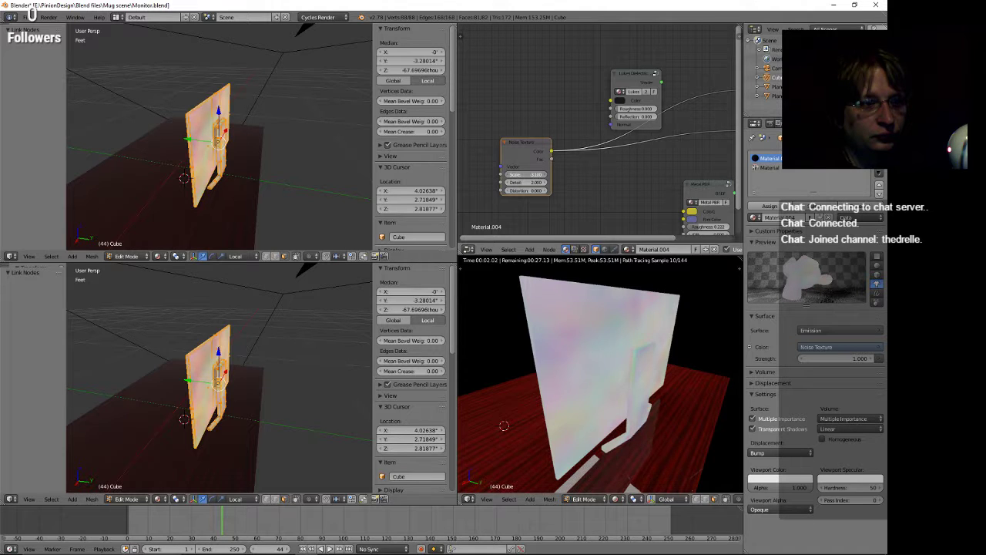
pyautogui.moveTo(542, 177); pyautogui.dragTo(549, 177)
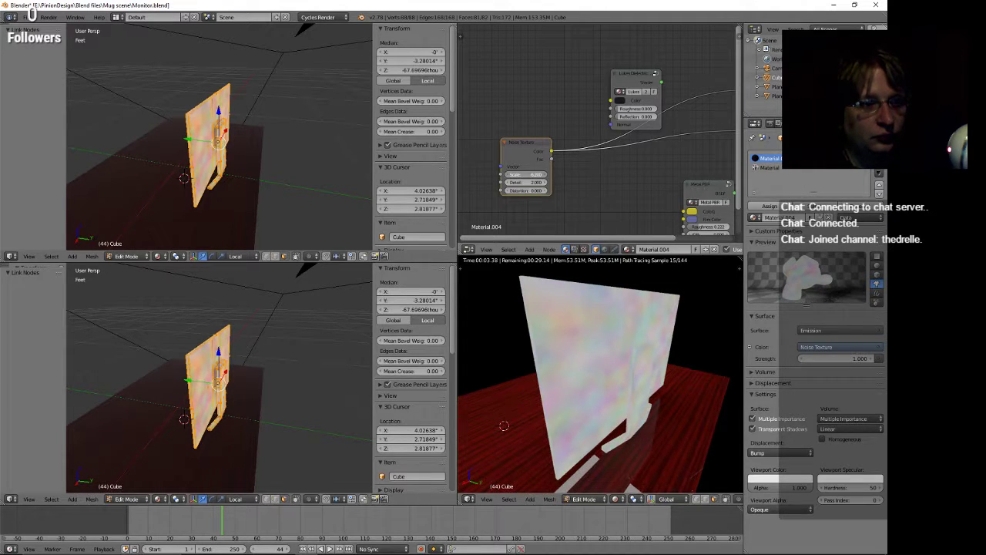
pyautogui.moveTo(542, 178); pyautogui.dragTo(604, 176)
pyautogui.moveTo(611, 189); pyautogui.dragTo(637, 183, button='middle')
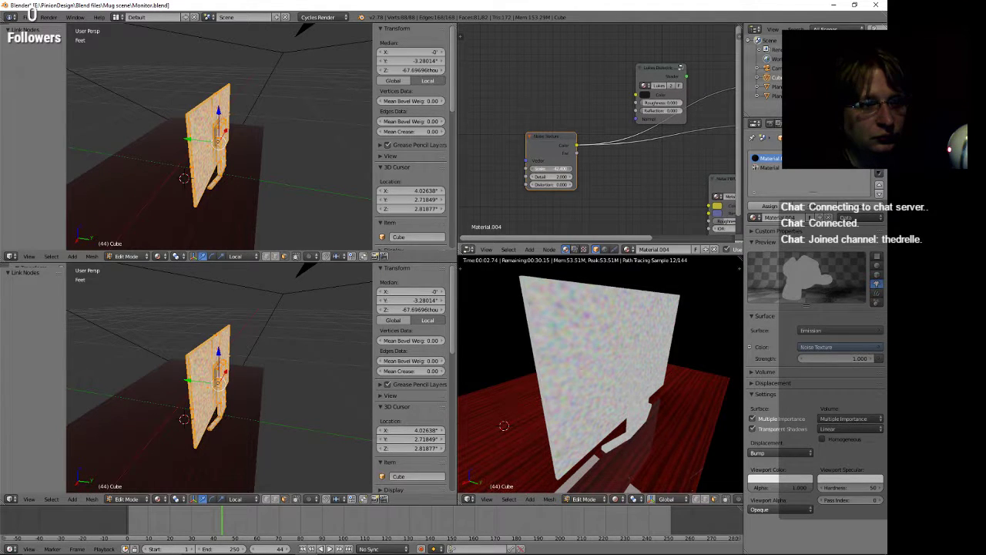
pyautogui.moveTo(561, 168); pyautogui.dragTo(586, 168)
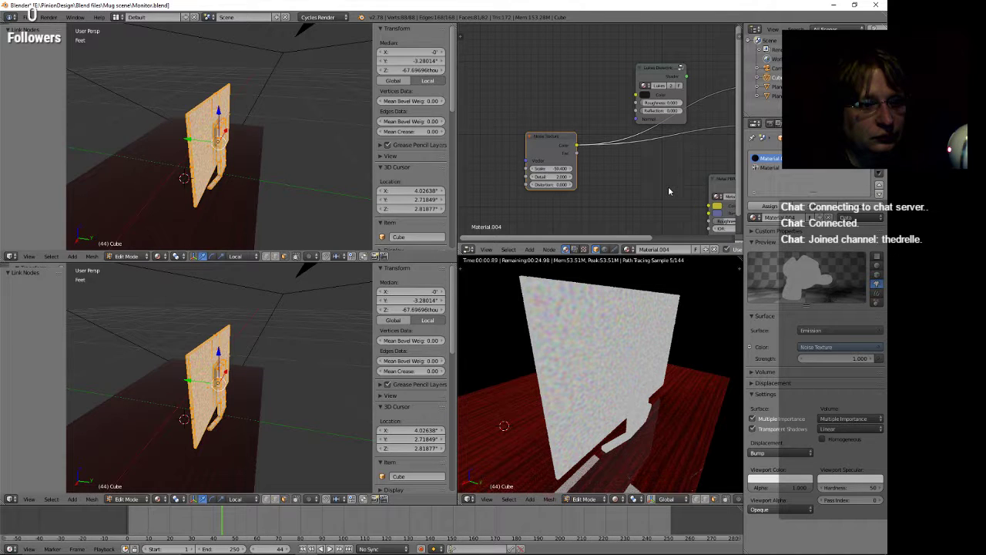
# Enter a noise Scale of 300 and a Detail of 1.
pyautogui.click(550, 169)
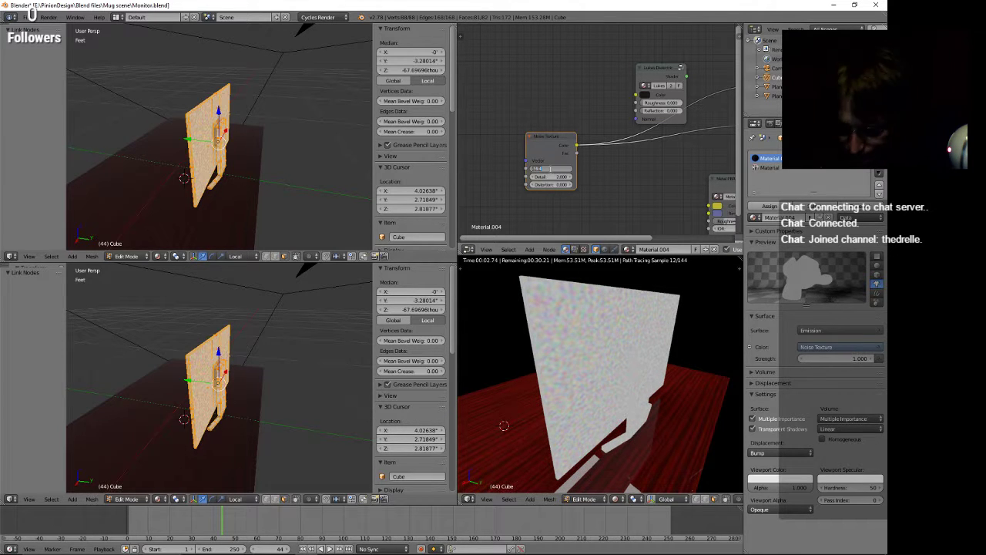
pyautogui.press('BackSpace')
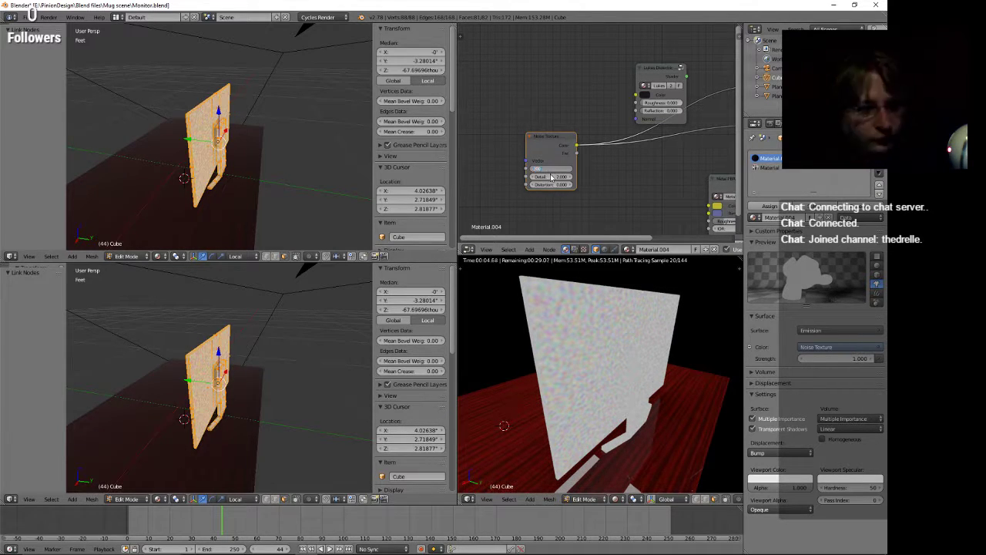
pyautogui.write('300')
pyautogui.press('Return')
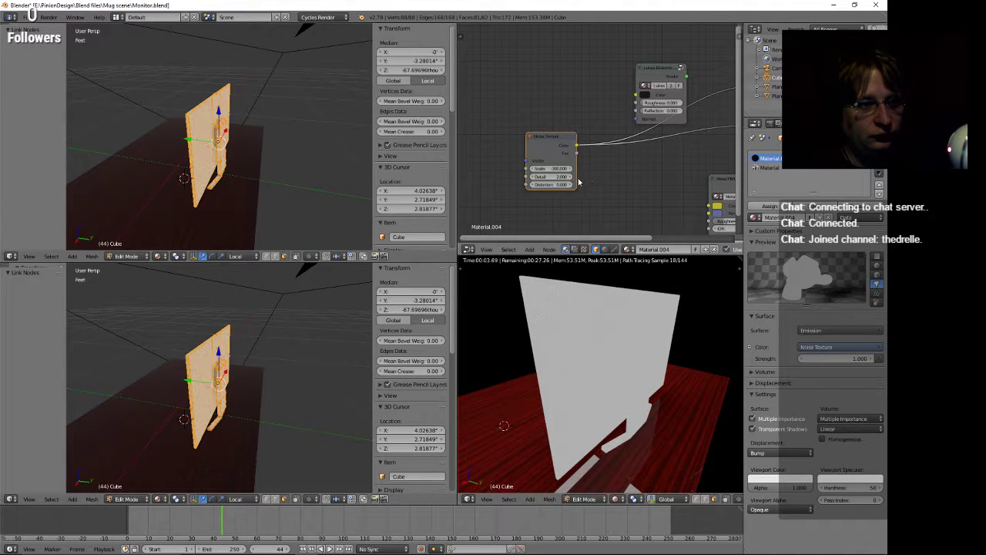
pyautogui.click(551, 176)
pyautogui.press('BackSpace')
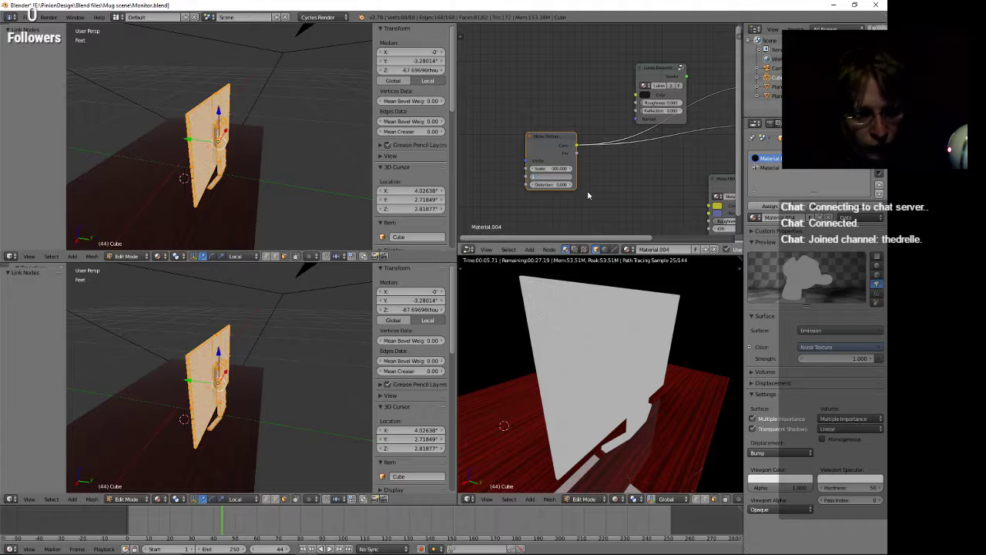
pyautogui.write('1')
pyautogui.press('Return')
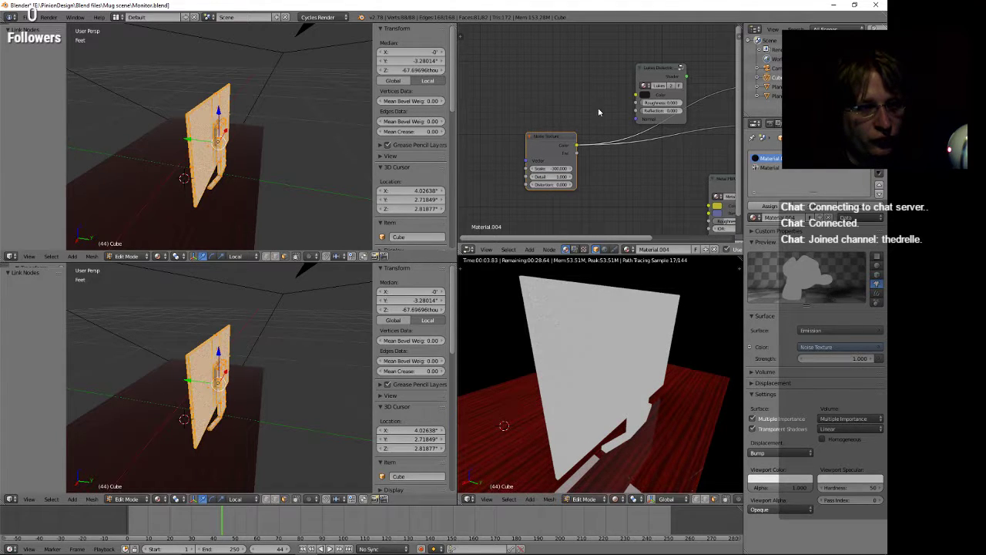
pyautogui.scroll(-1, 599, 112)
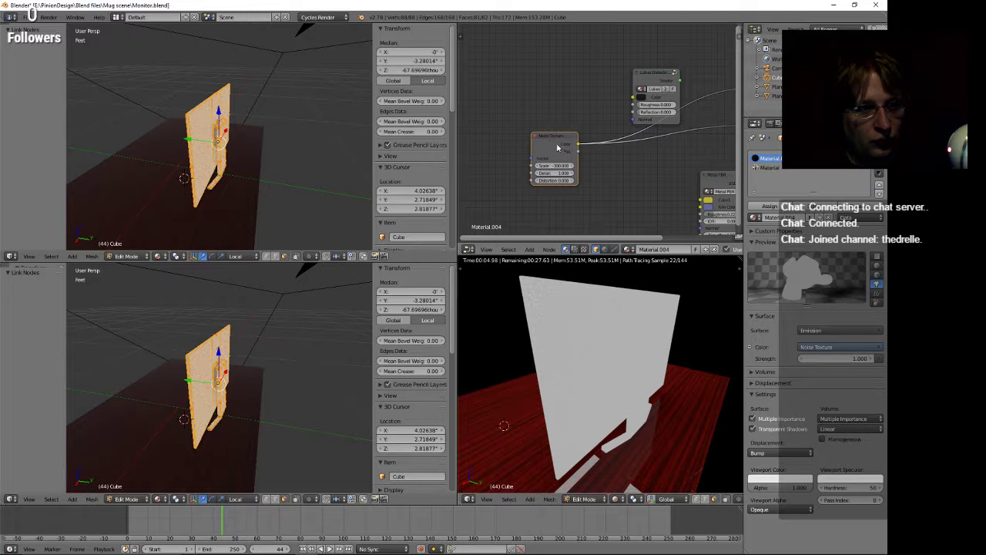
# Rearrange the nodes and delete the preview Emission node.
pyautogui.moveTo(556, 148); pyautogui.dragTo(519, 158, button='middle')
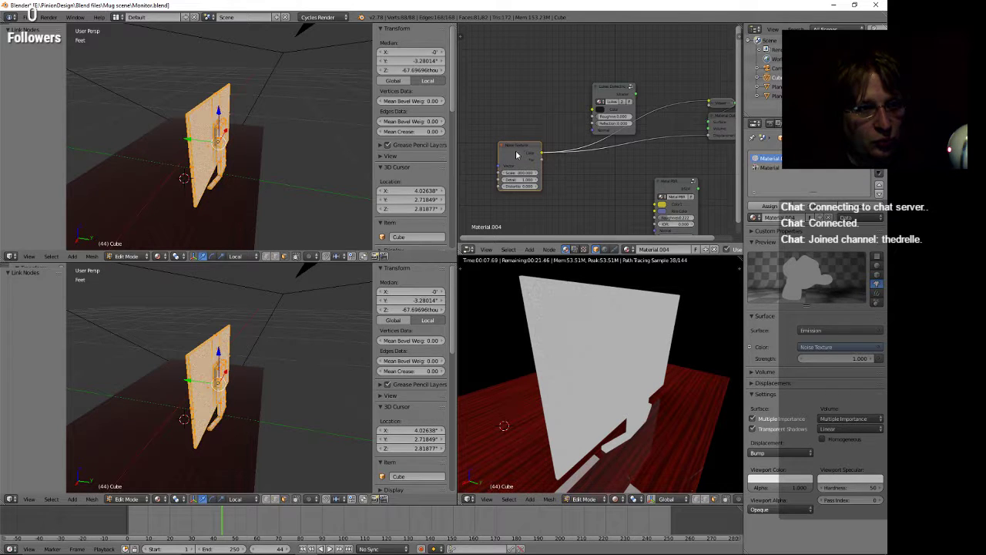
pyautogui.keyDown('alt'); pyautogui.moveTo(517, 155); pyautogui.dragTo(526, 154, button='right'); pyautogui.keyUp('alt')
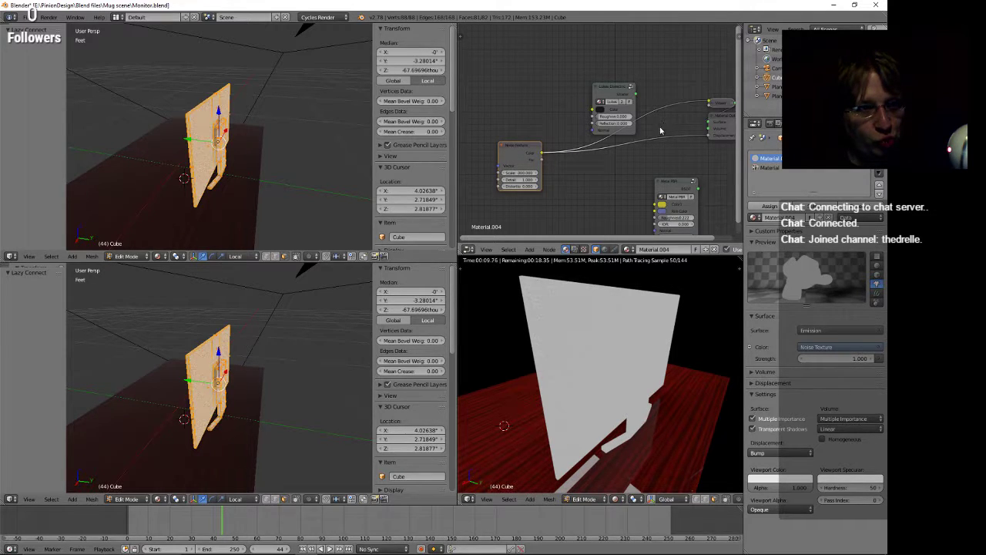
pyautogui.moveTo(715, 105); pyautogui.dragTo(684, 101)
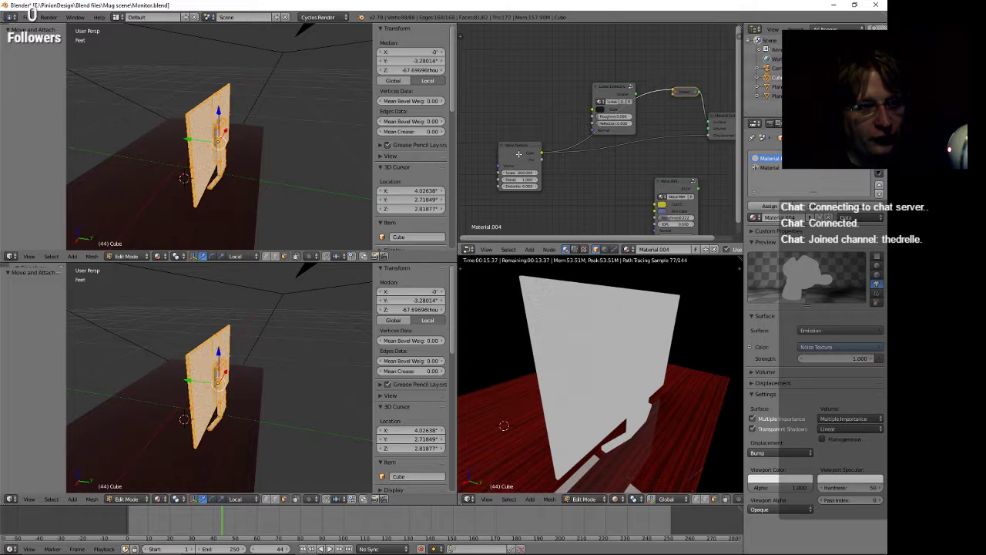
pyautogui.click(627, 85)
pyautogui.keyDown('alt'); pyautogui.moveTo(564, 118); pyautogui.dragTo(617, 90, button='right'); pyautogui.keyUp('alt')
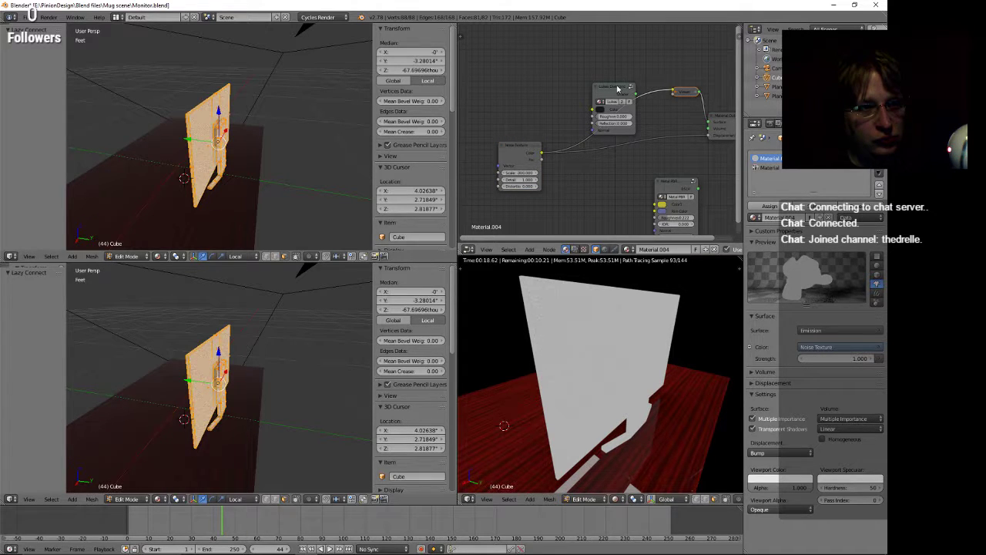
pyautogui.press('x')
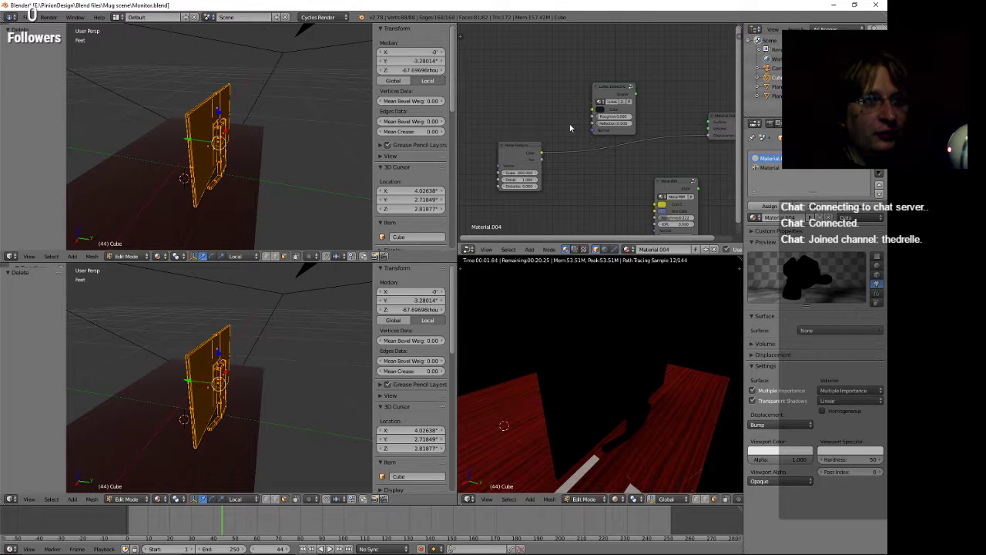
# Feed noise Color into Reflection and Roughness, and reconnect Lukes Dielectric to the Material Output.
pyautogui.moveTo(542, 152); pyautogui.dragTo(594, 128)
pyautogui.moveTo(634, 94); pyautogui.dragTo(708, 124)
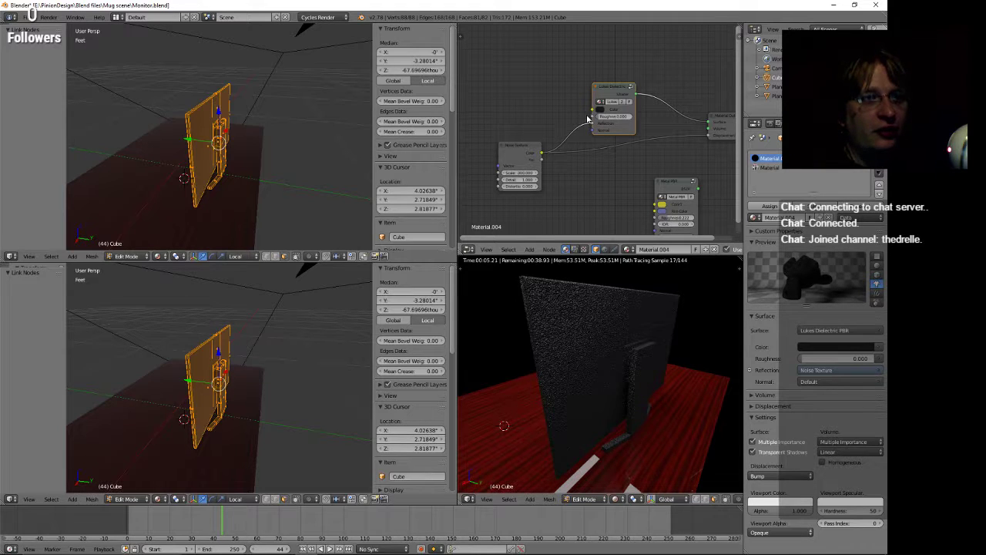
pyautogui.moveTo(590, 117); pyautogui.dragTo(605, 115)
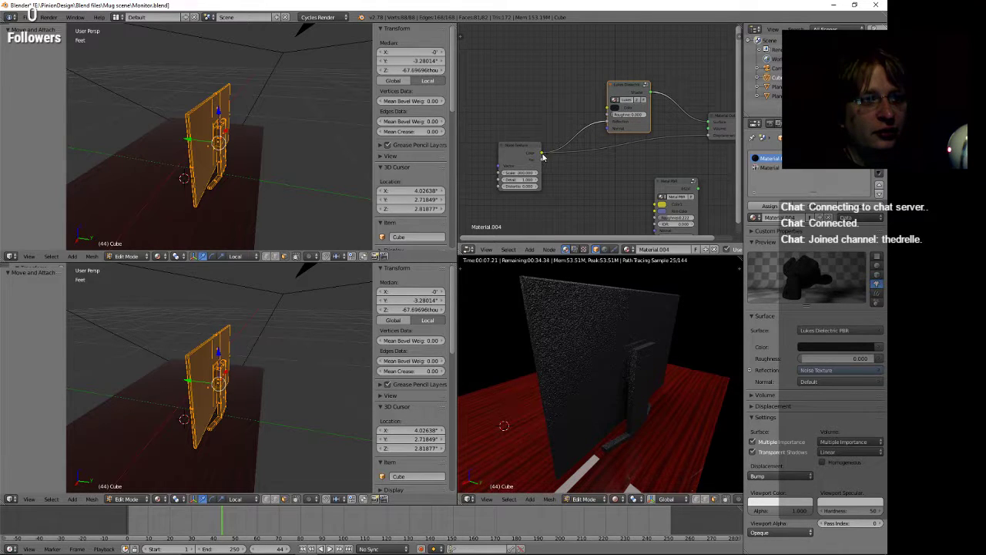
pyautogui.moveTo(541, 153); pyautogui.dragTo(611, 115)
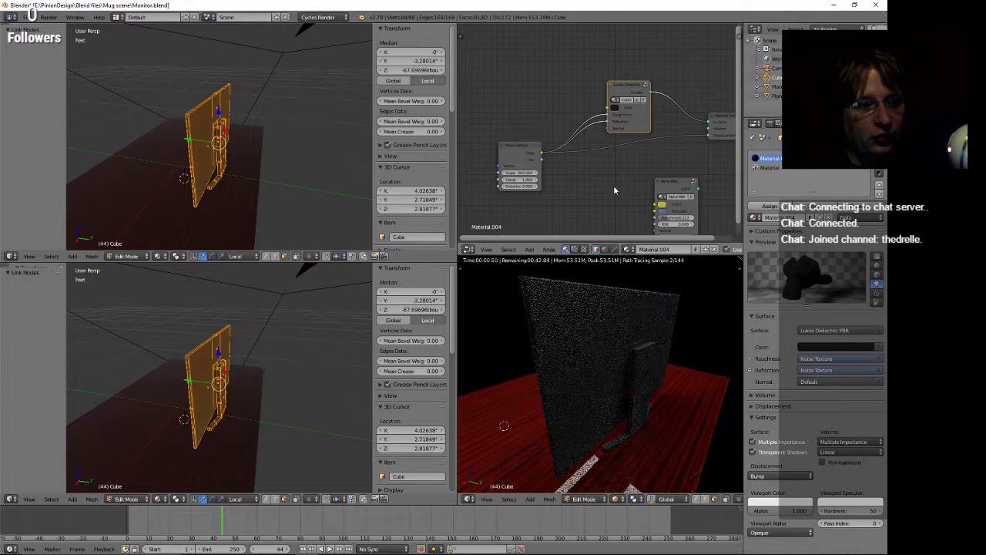
pyautogui.moveTo(600, 333); pyautogui.dragTo(574, 321, button='middle')
pyautogui.scroll(4, 569, 319)
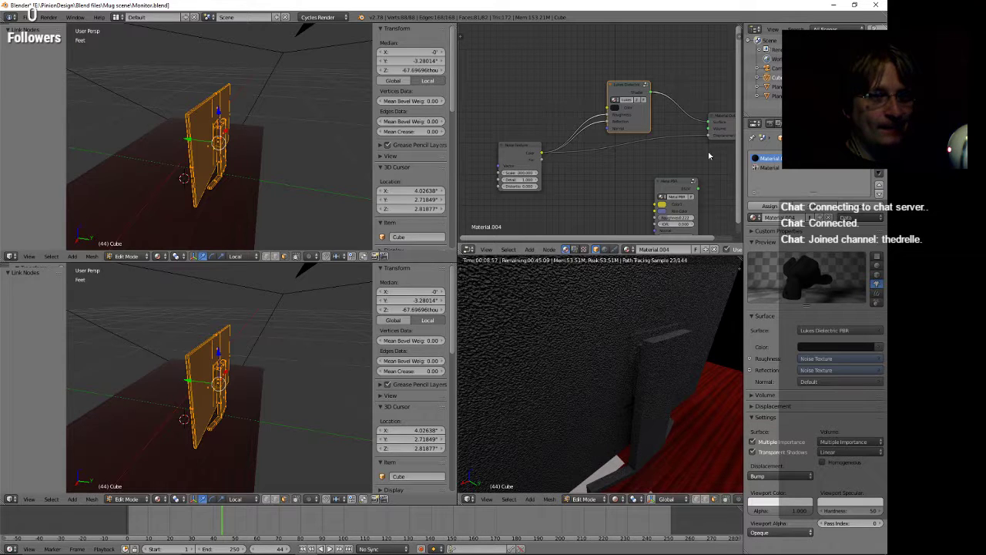
pyautogui.keyDown('ctrl'); pyautogui.moveTo(649, 151); pyautogui.dragTo(634, 154, button='right'); pyautogui.keyUp('ctrl')
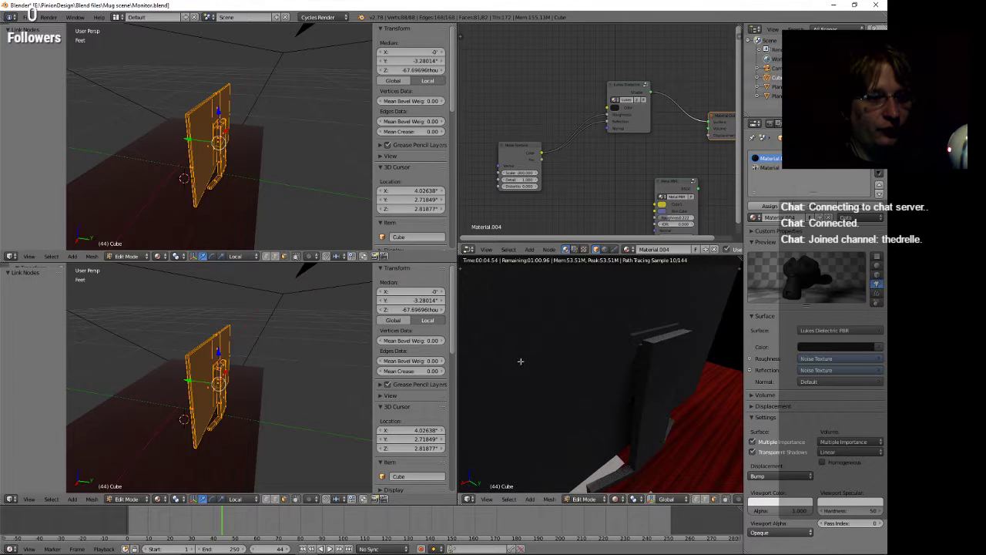
# Orbit the rendered view to show the full monitor with its desktop screenshot on the red desk.
pyautogui.moveTo(517, 365); pyautogui.dragTo(710, 335, button='middle')
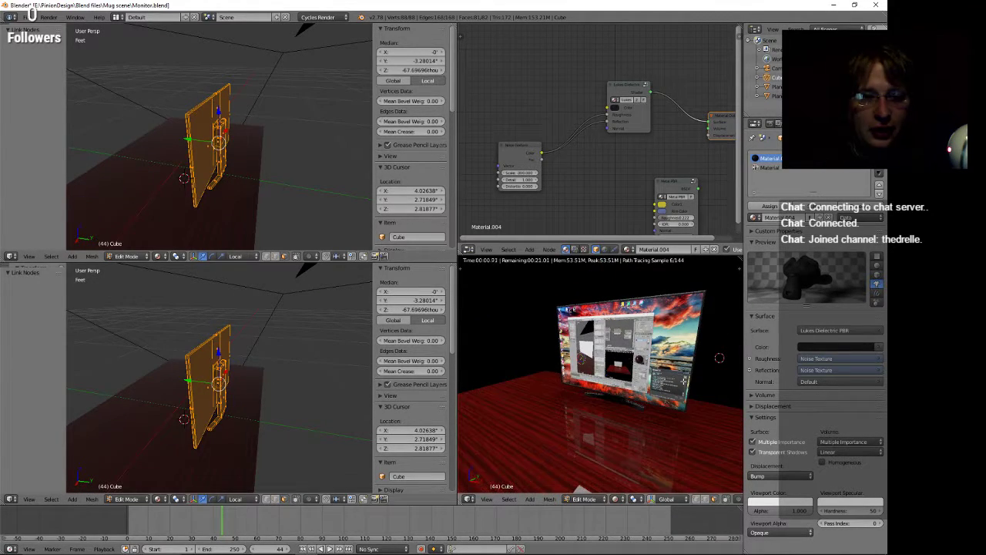